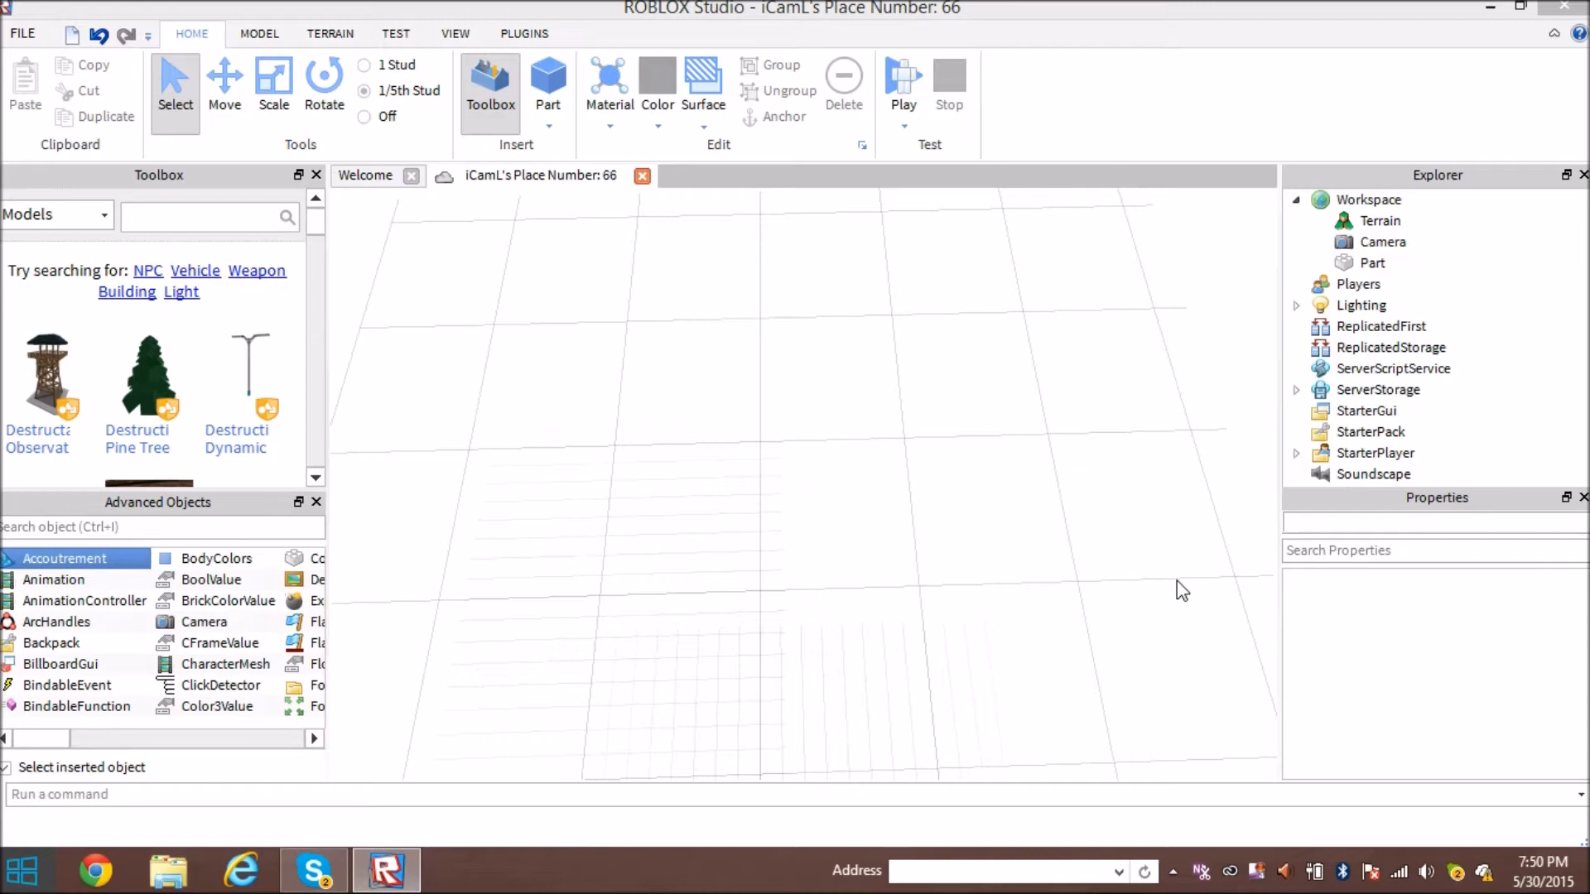
right_click_drag(1176, 579, 1063, 558)
key("w")
key("w")
right_click(1062, 560)
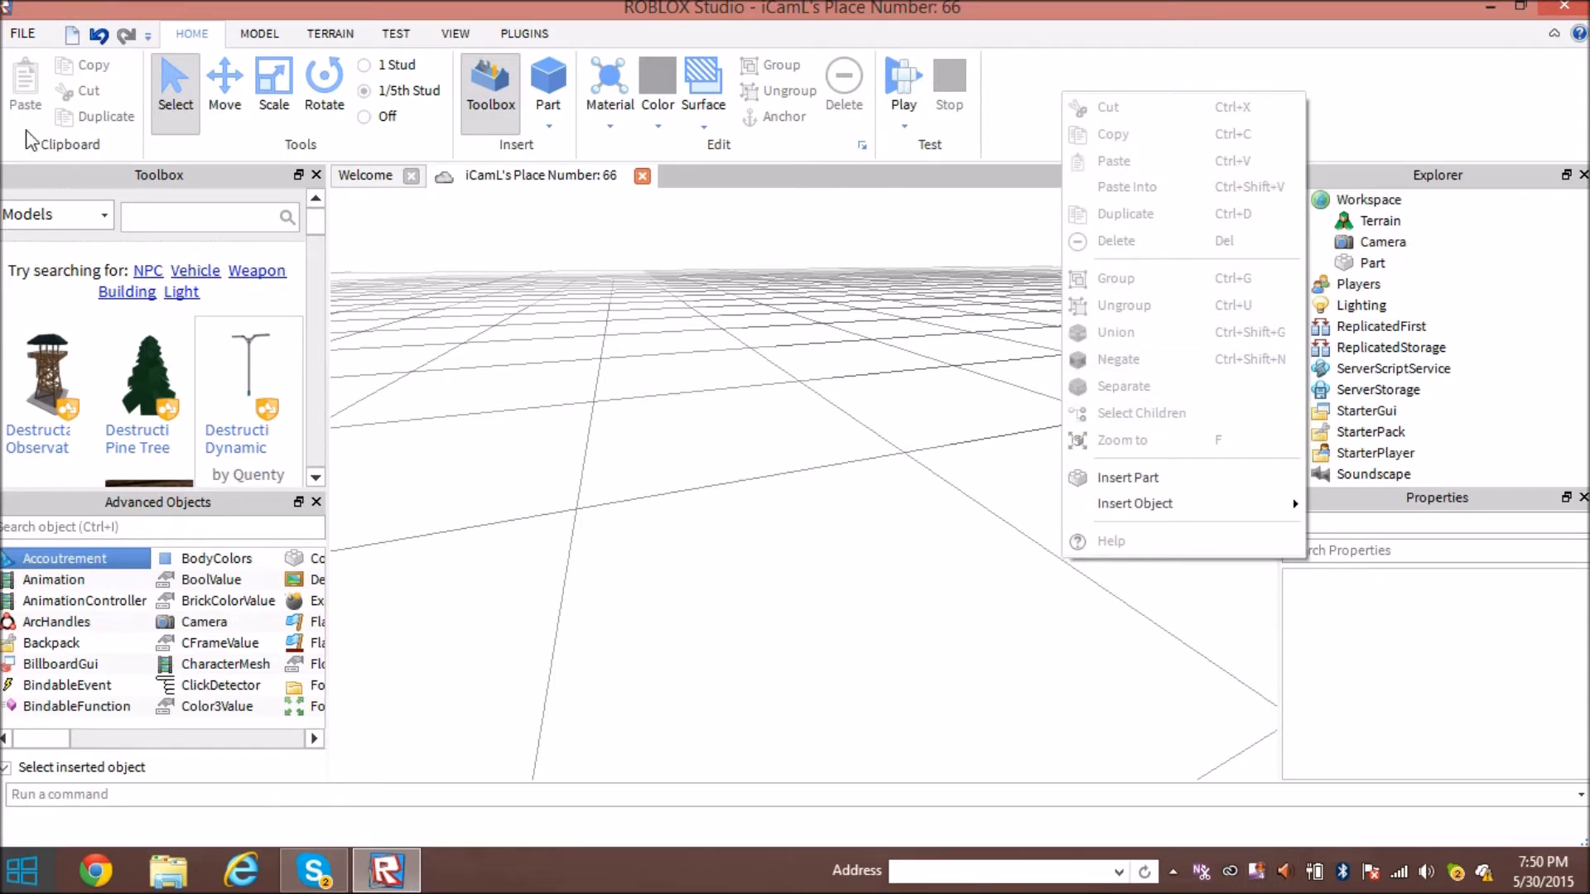
left_click(580, 626)
mouse_move(684, 584)
right_mouse_down()
mouse_move(681, 542)
mouse_move(684, 584)
right_mouse_up()
right_click_drag(906, 363, 906, 362)
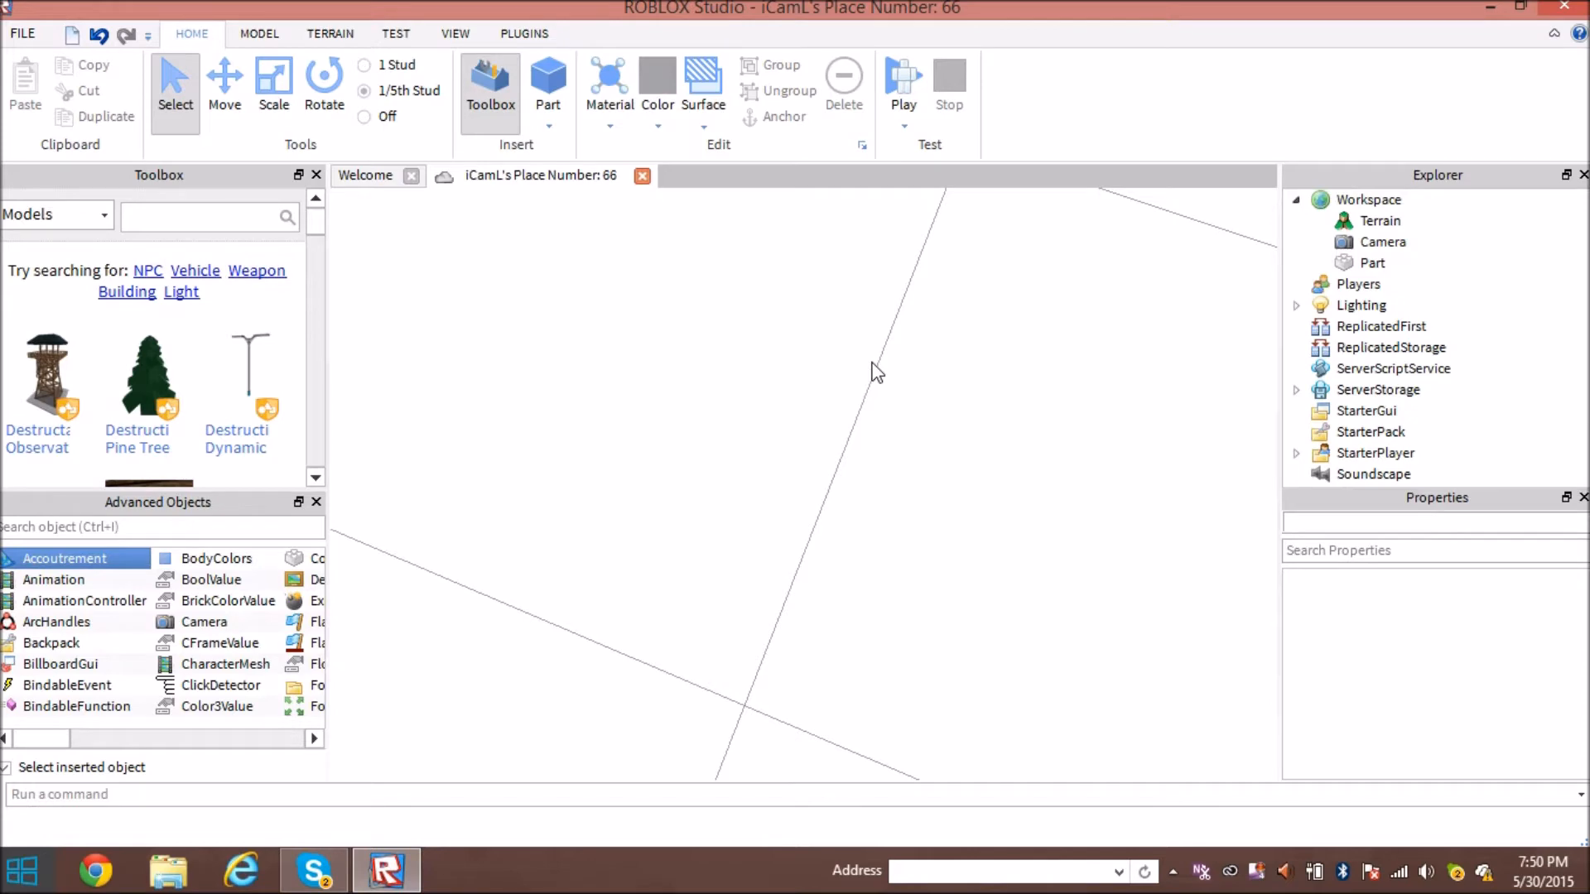
right_click_drag(968, 455, 977, 455)
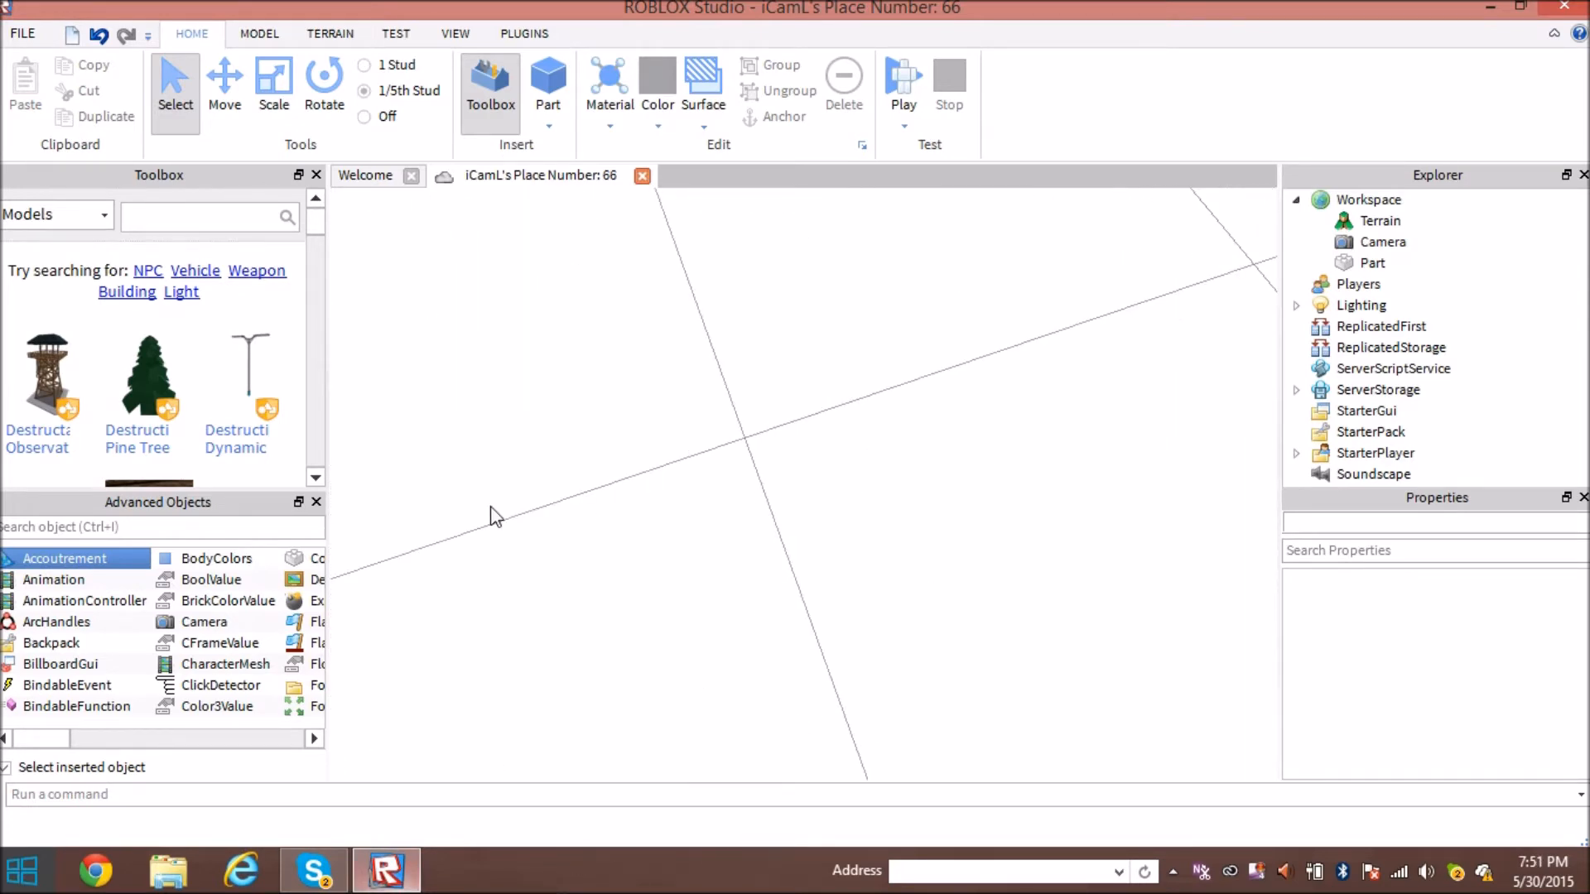
right_click_drag(751, 608, 793, 476)
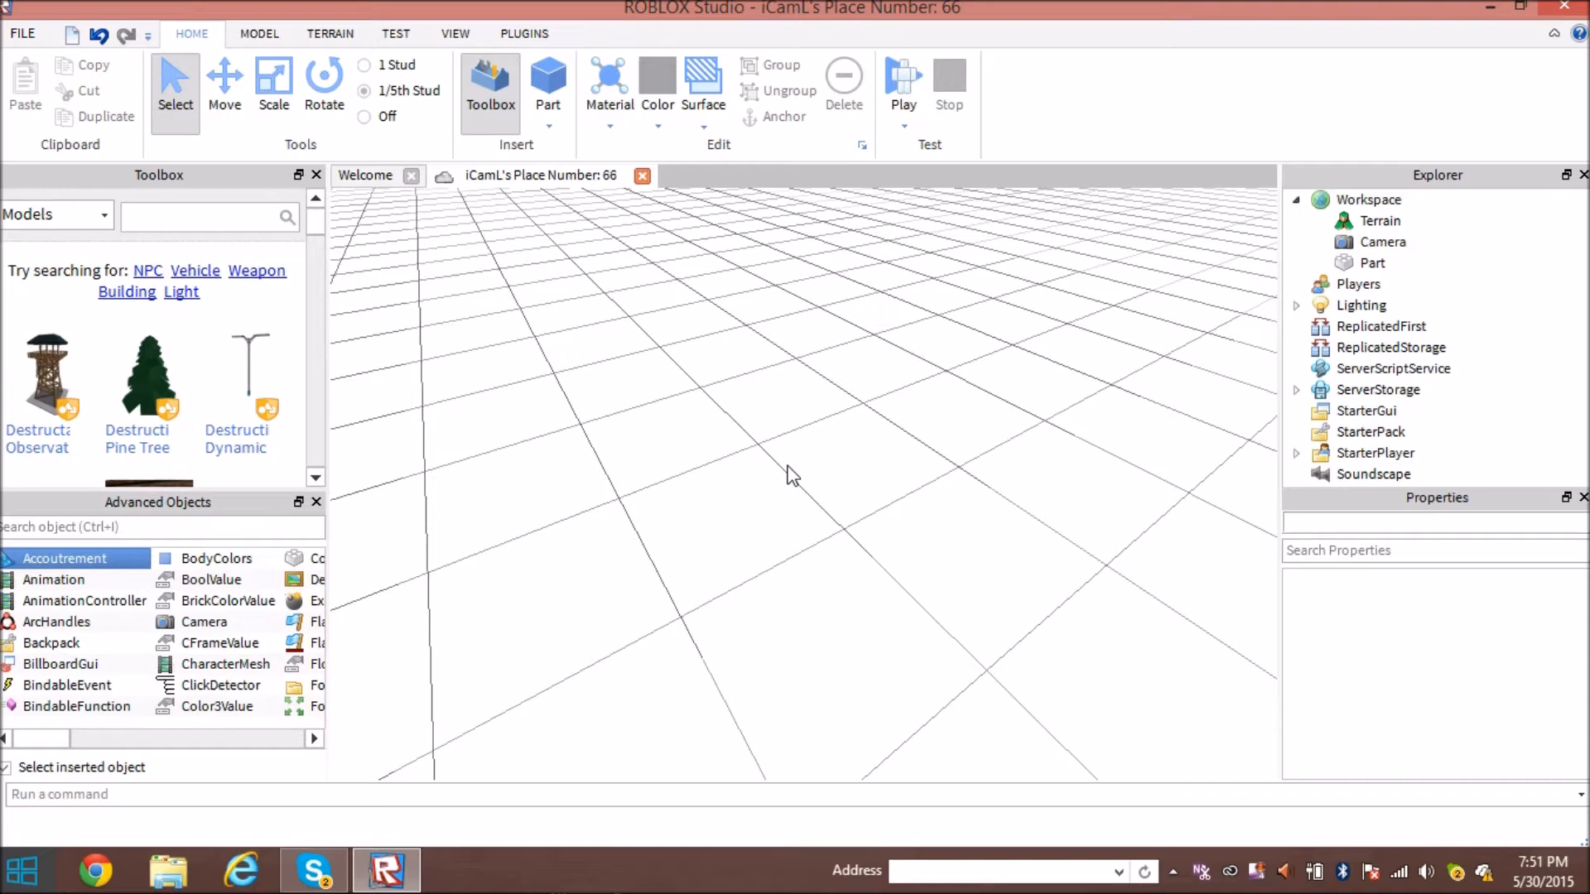
right_click_drag(891, 468, 890, 449)
scroll(891, 449, "down", 3)
scroll(685, 370, "down", 8)
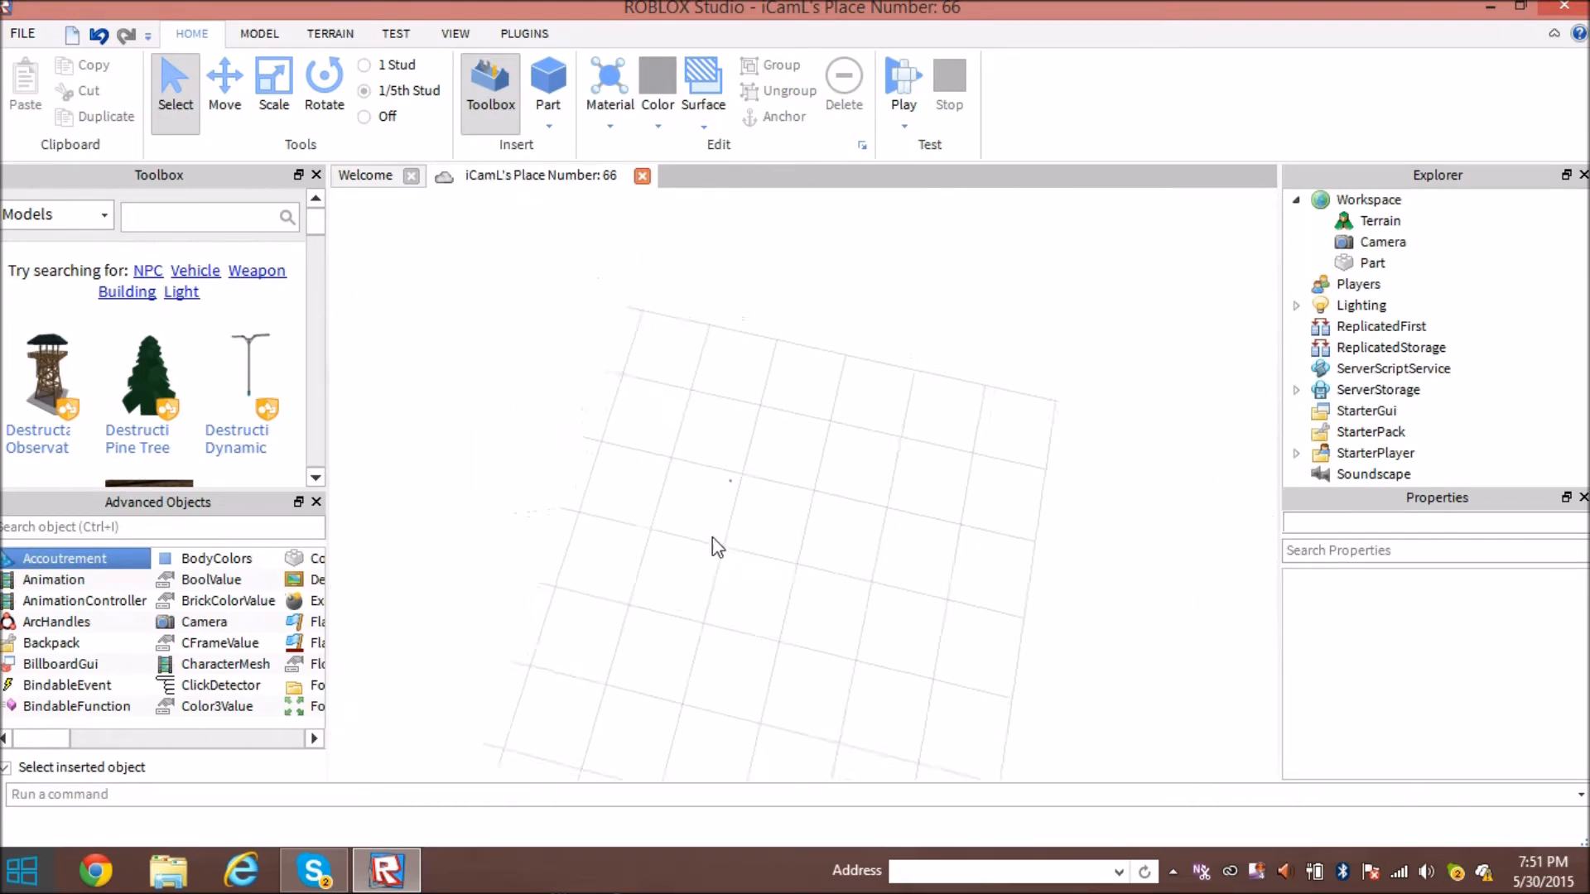
scroll(663, 634, "up", 8)
scroll(671, 637, "down", 6)
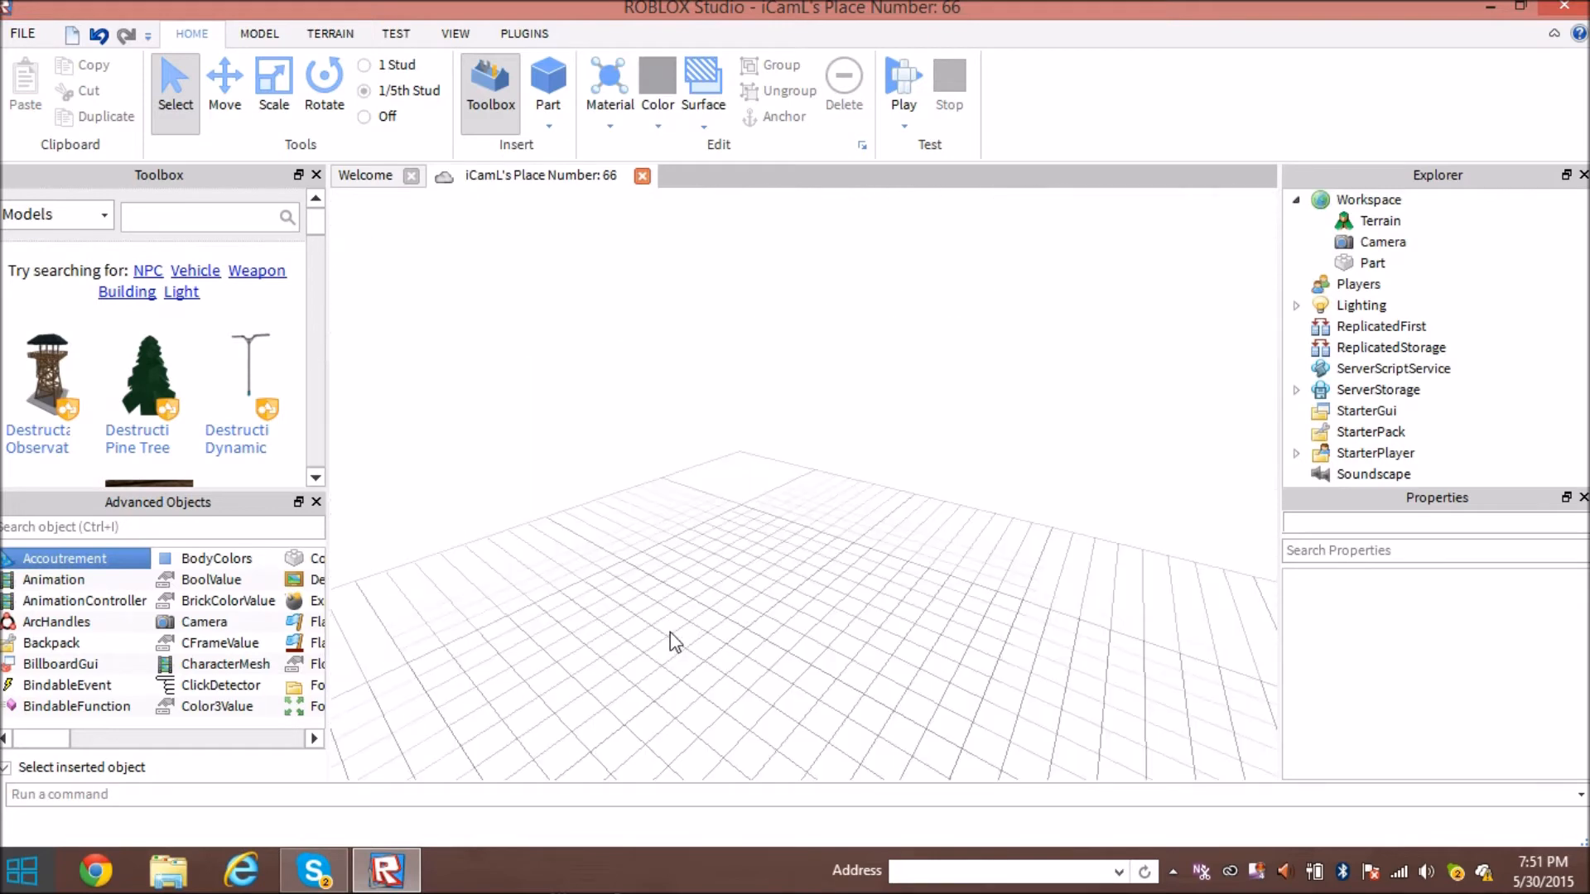
scroll(890, 455, "down", 5)
scroll(889, 455, "up", 6)
scroll(890, 456, "down", 5)
scroll(871, 480, "up", 3)
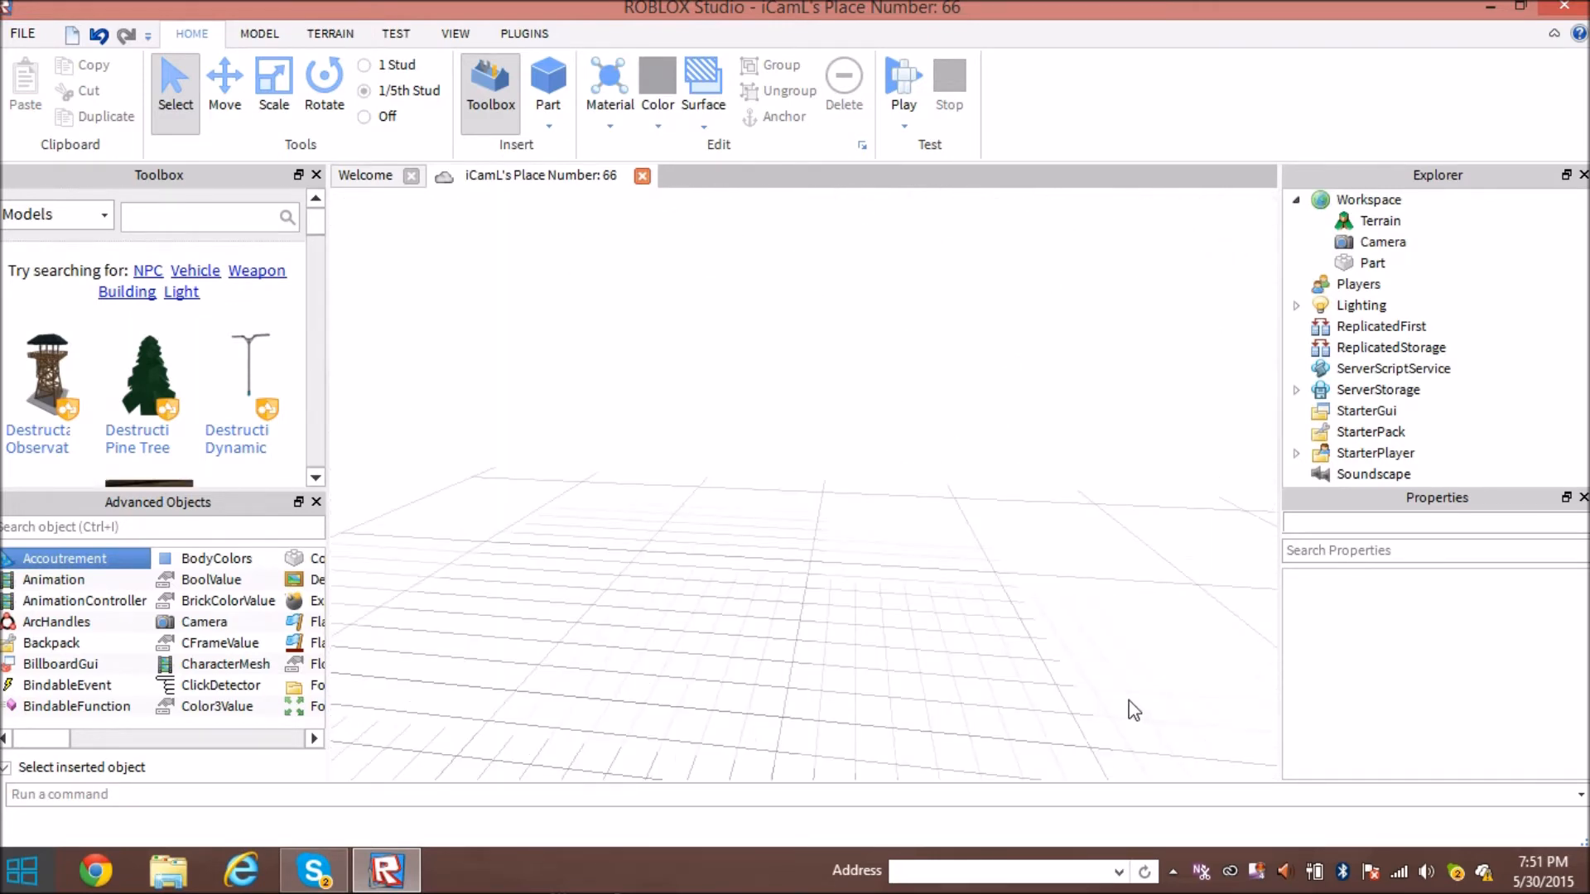
scroll(885, 549, "up", 3)
scroll(889, 557, "up", 8)
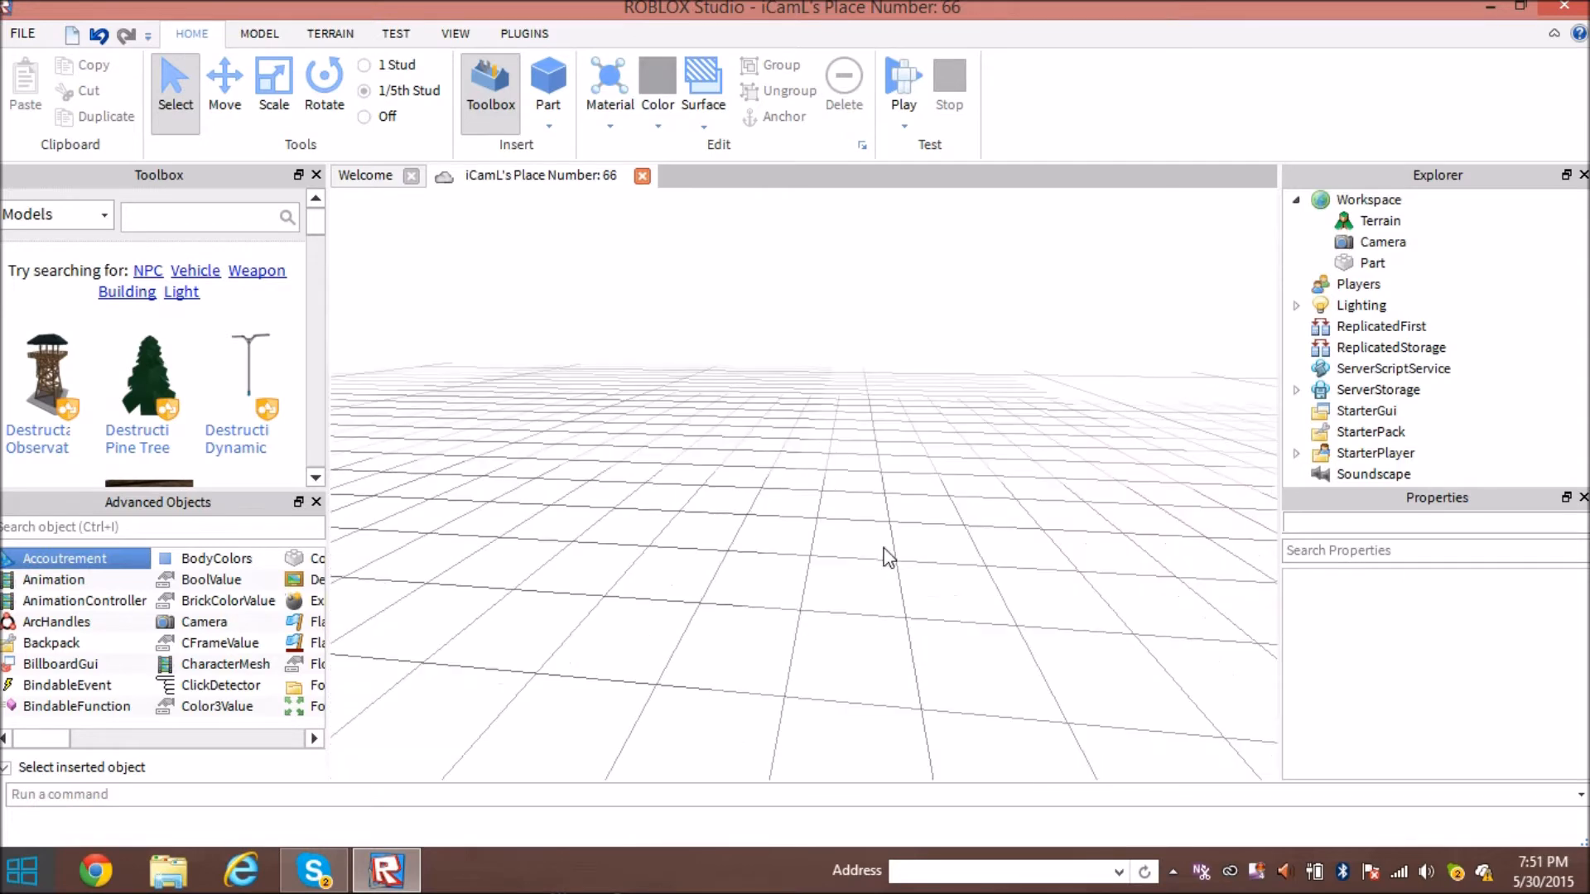
right_click_drag(888, 557, 942, 542)
scroll(886, 558, "down", 4)
scroll(942, 540, "down", 5)
Switch the toolbox to My Models and look through the saved character models.
left_click(58, 214)
left_click(33, 282)
right_click_drag(487, 358, 487, 393)
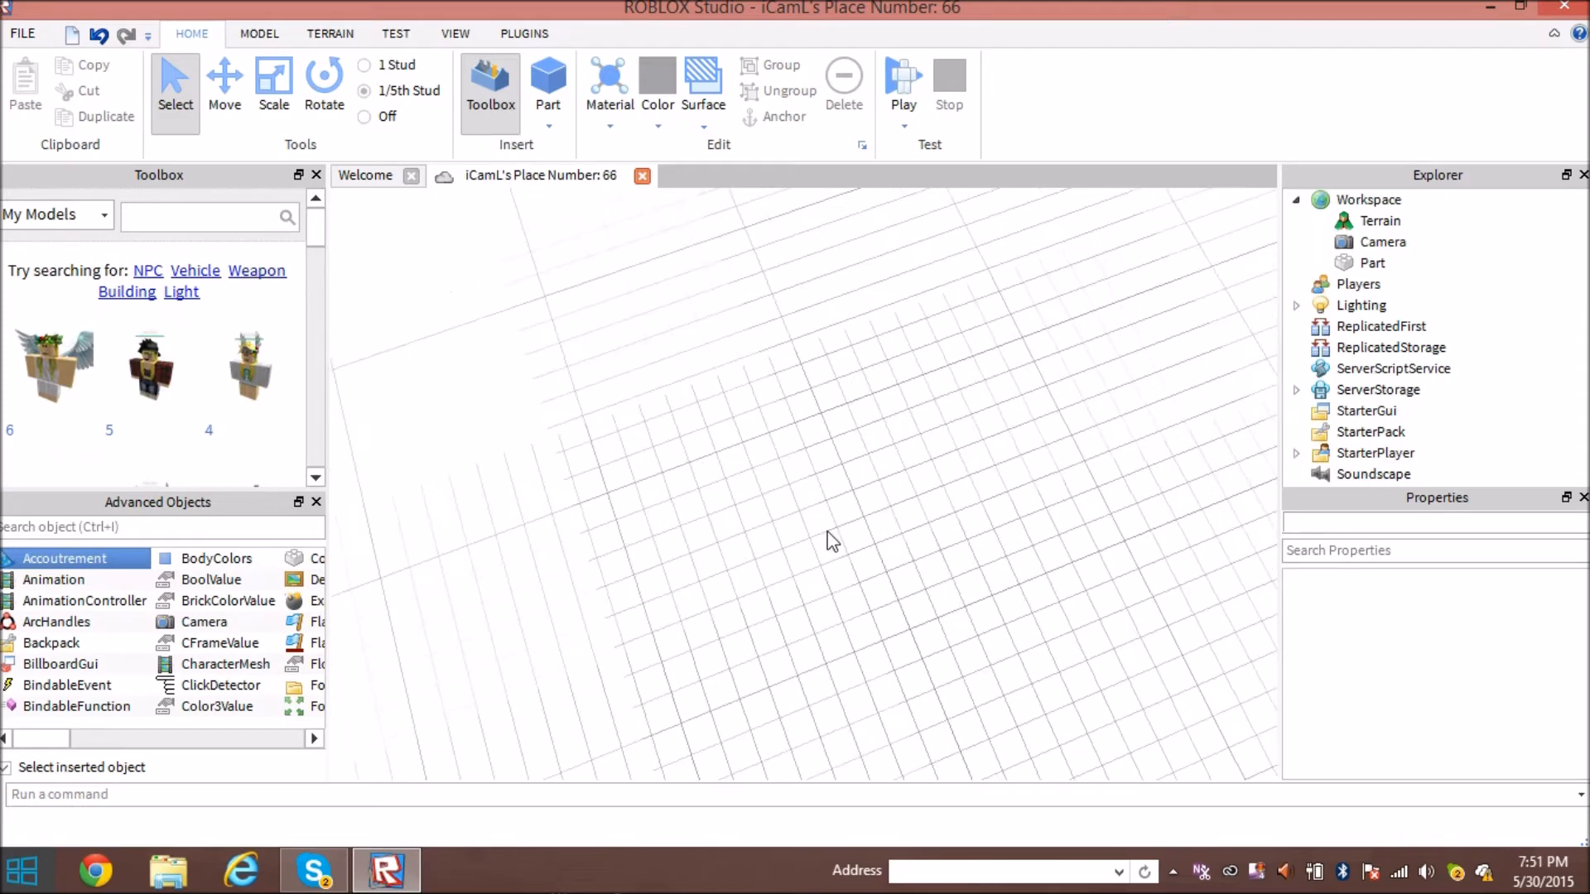
left_click(524, 33)
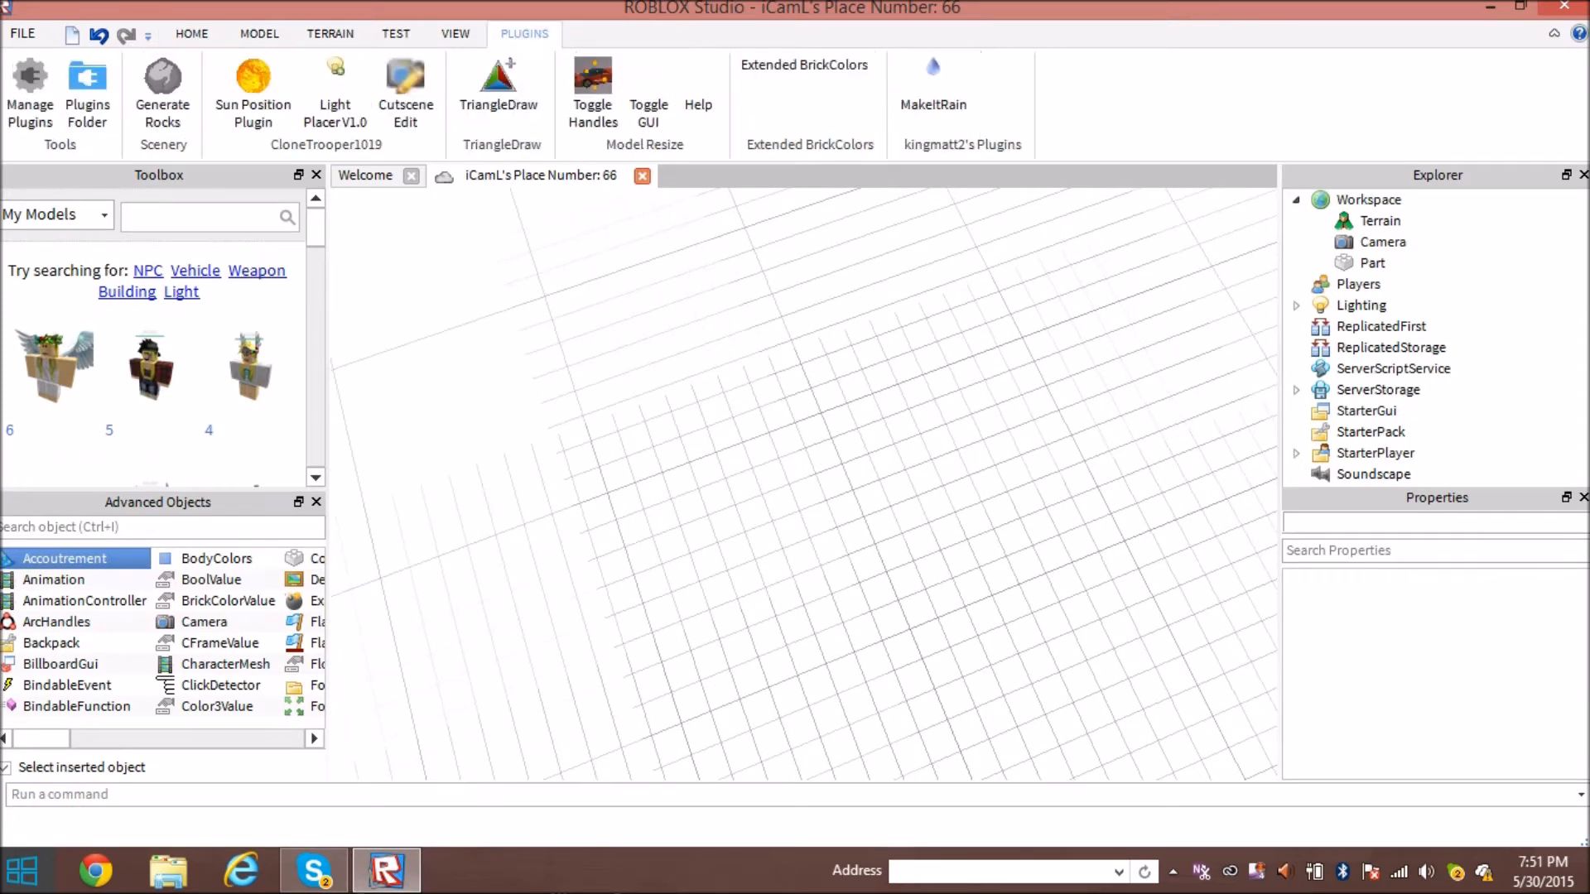
scroll(983, 593, "up", 5)
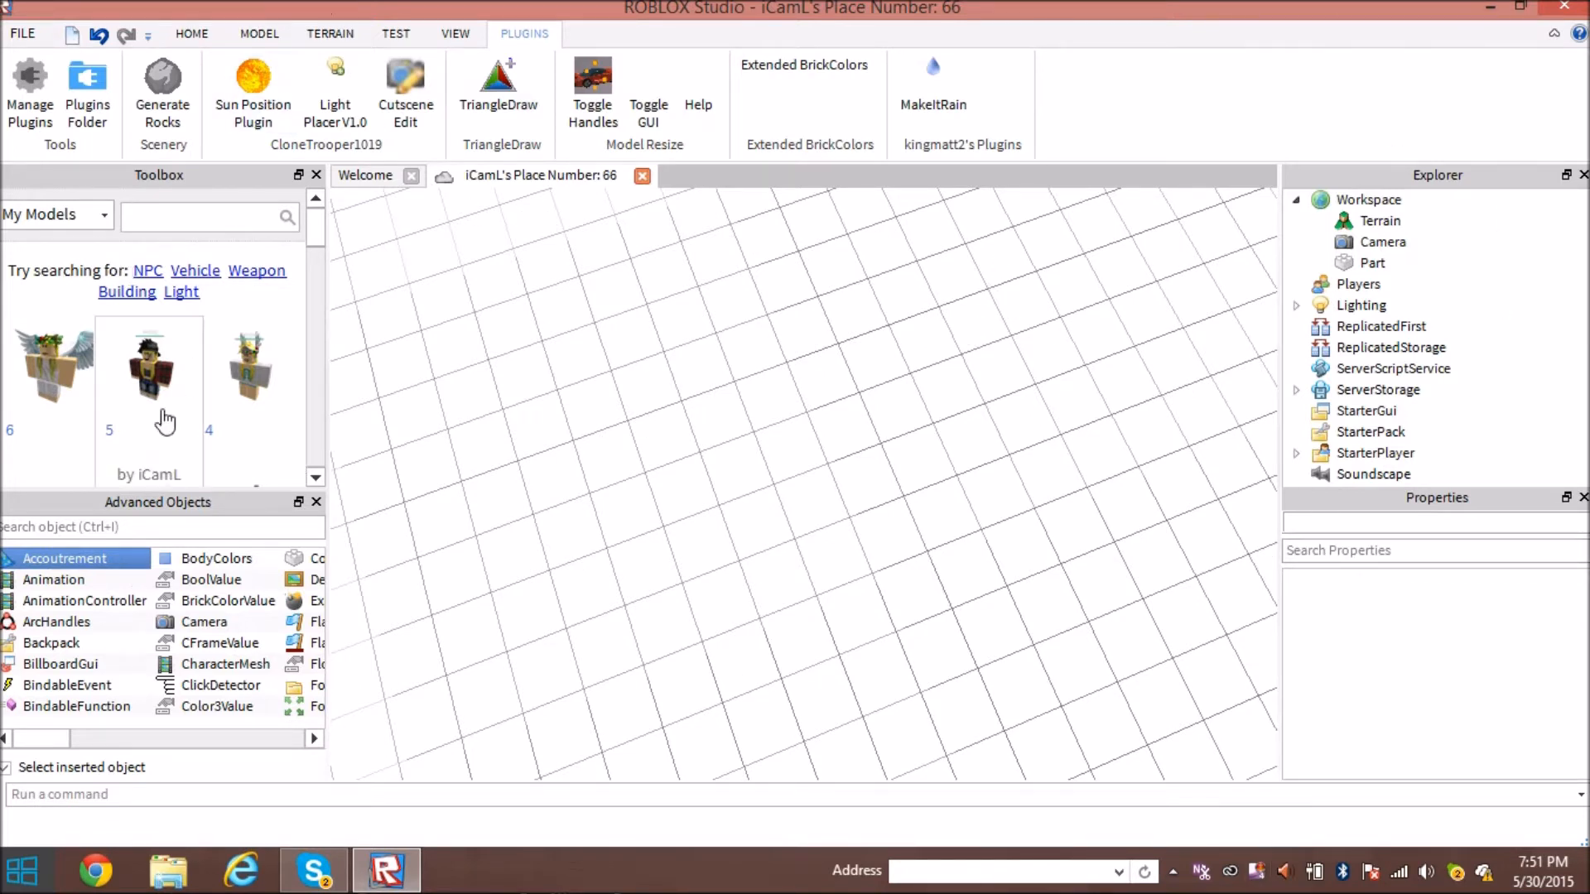
scroll(149, 348, "down", 3)
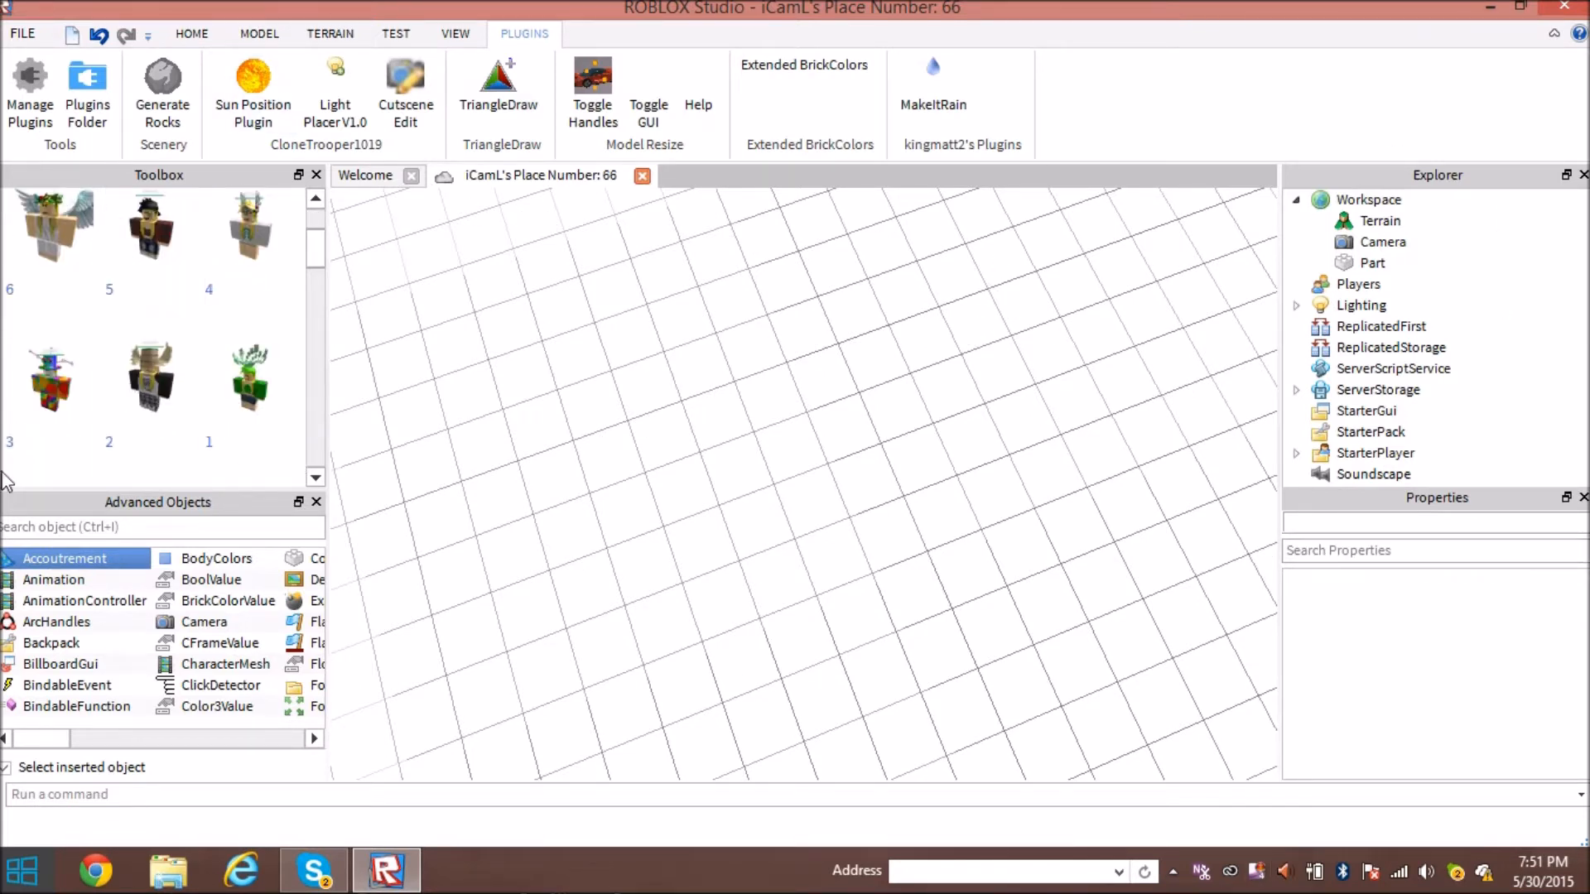
scroll(145, 358, "up", 3)
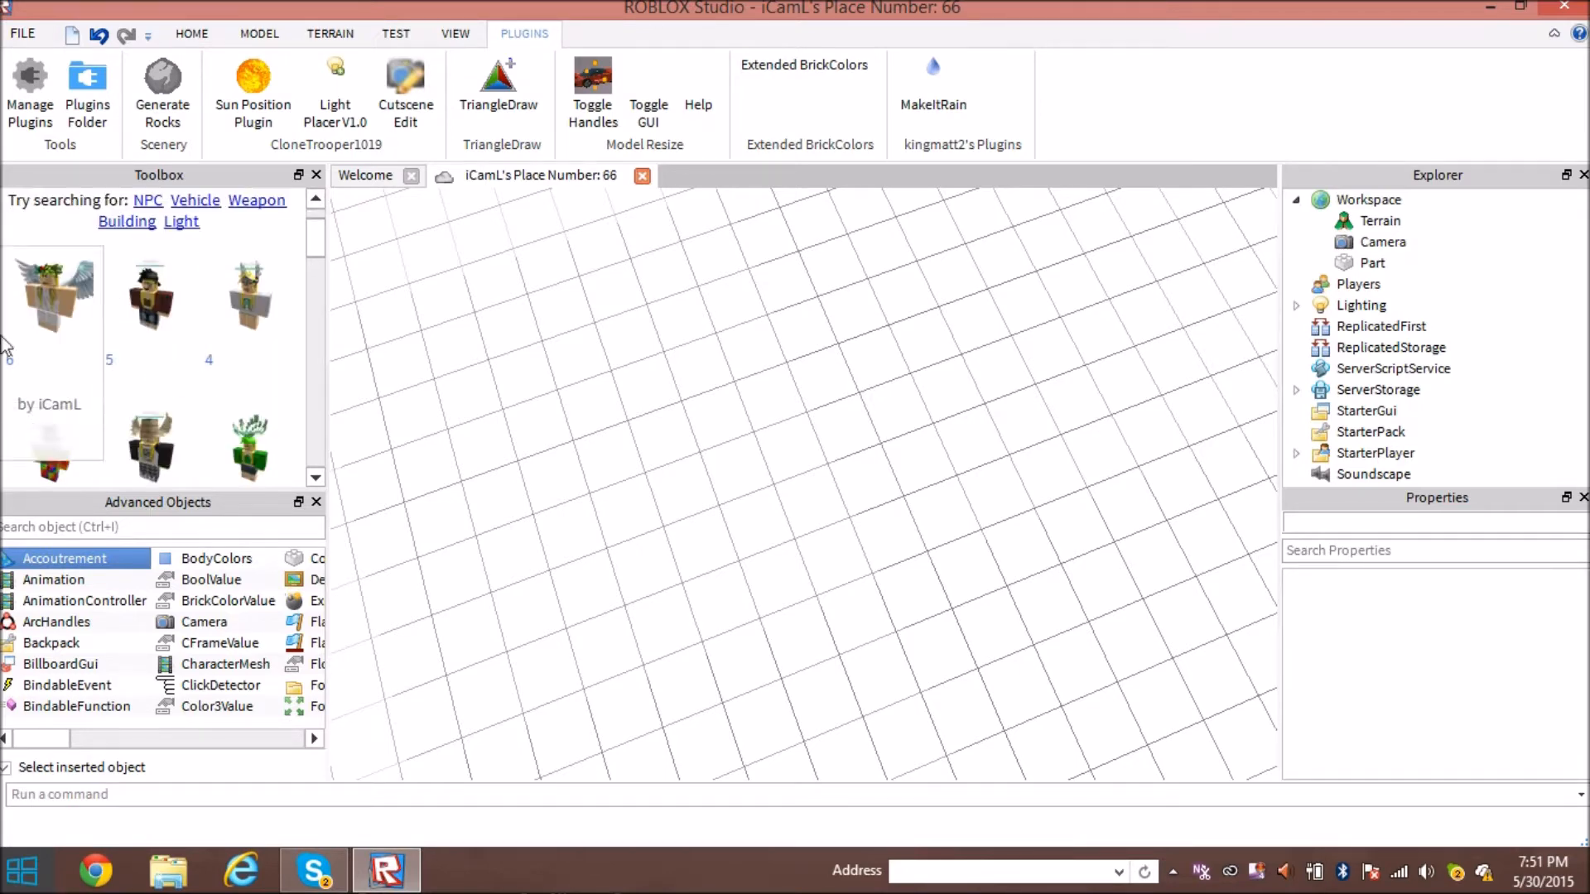
scroll(205, 412, "down", 2)
scroll(207, 412, "up", 2)
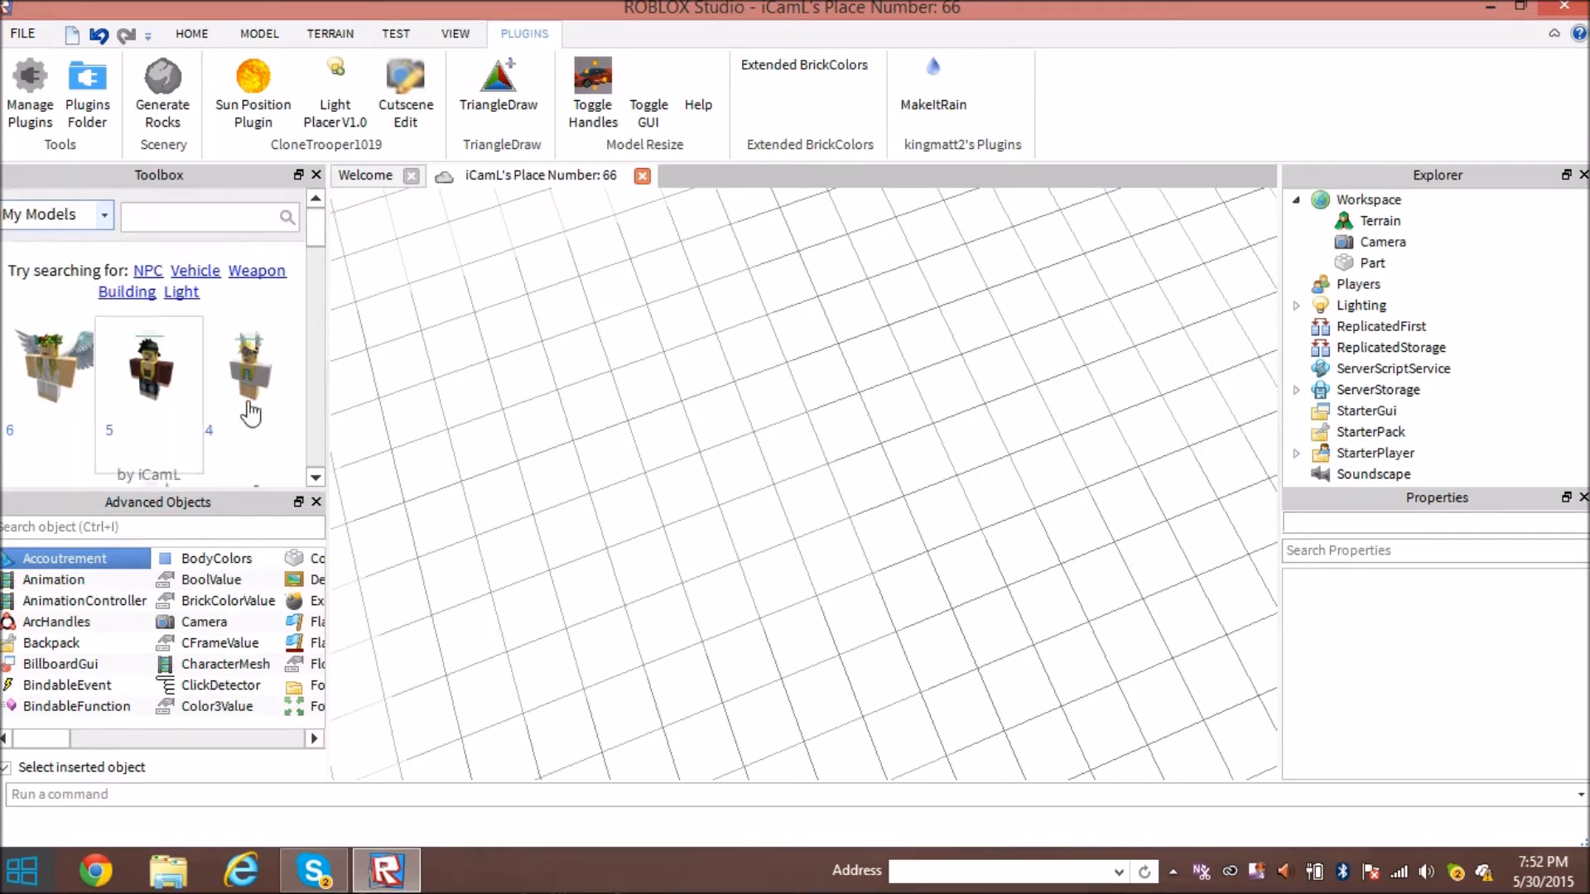
scroll(629, 340, "up", 4)
scroll(584, 402, "up", 2)
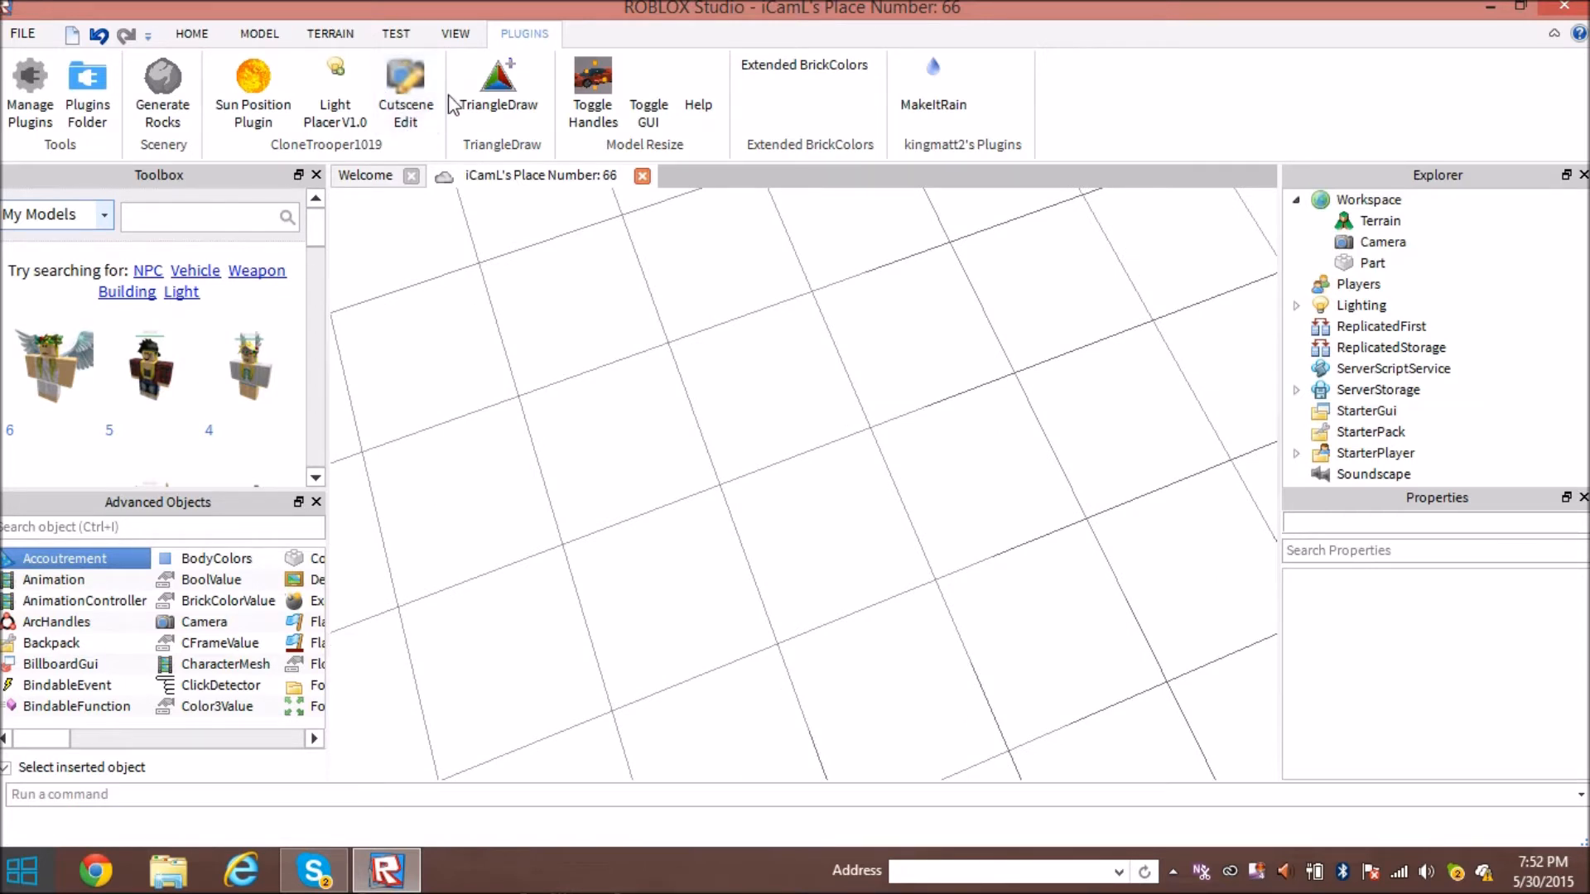
Open the Cutscene Edit plugin, look over its options and close it again.
left_click(406, 93)
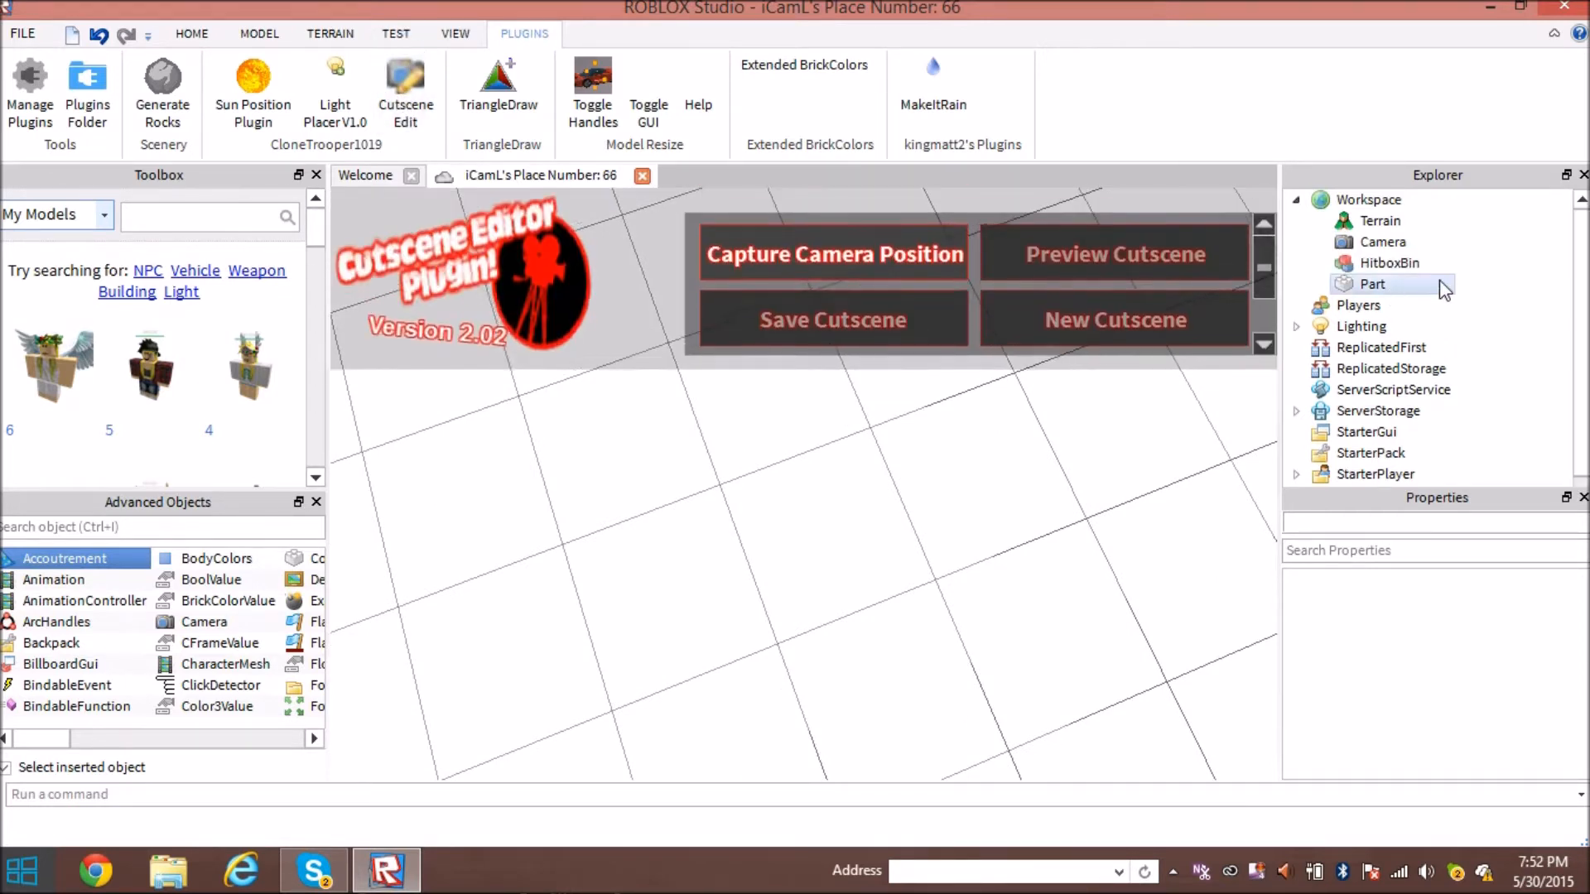
left_click(1264, 352)
left_click(401, 90)
Insert the saved character model 1 from My Models into the workspace.
right_click_drag(755, 485, 755, 485)
right_click_drag(865, 464, 849, 472)
scroll(845, 464, "up", 5)
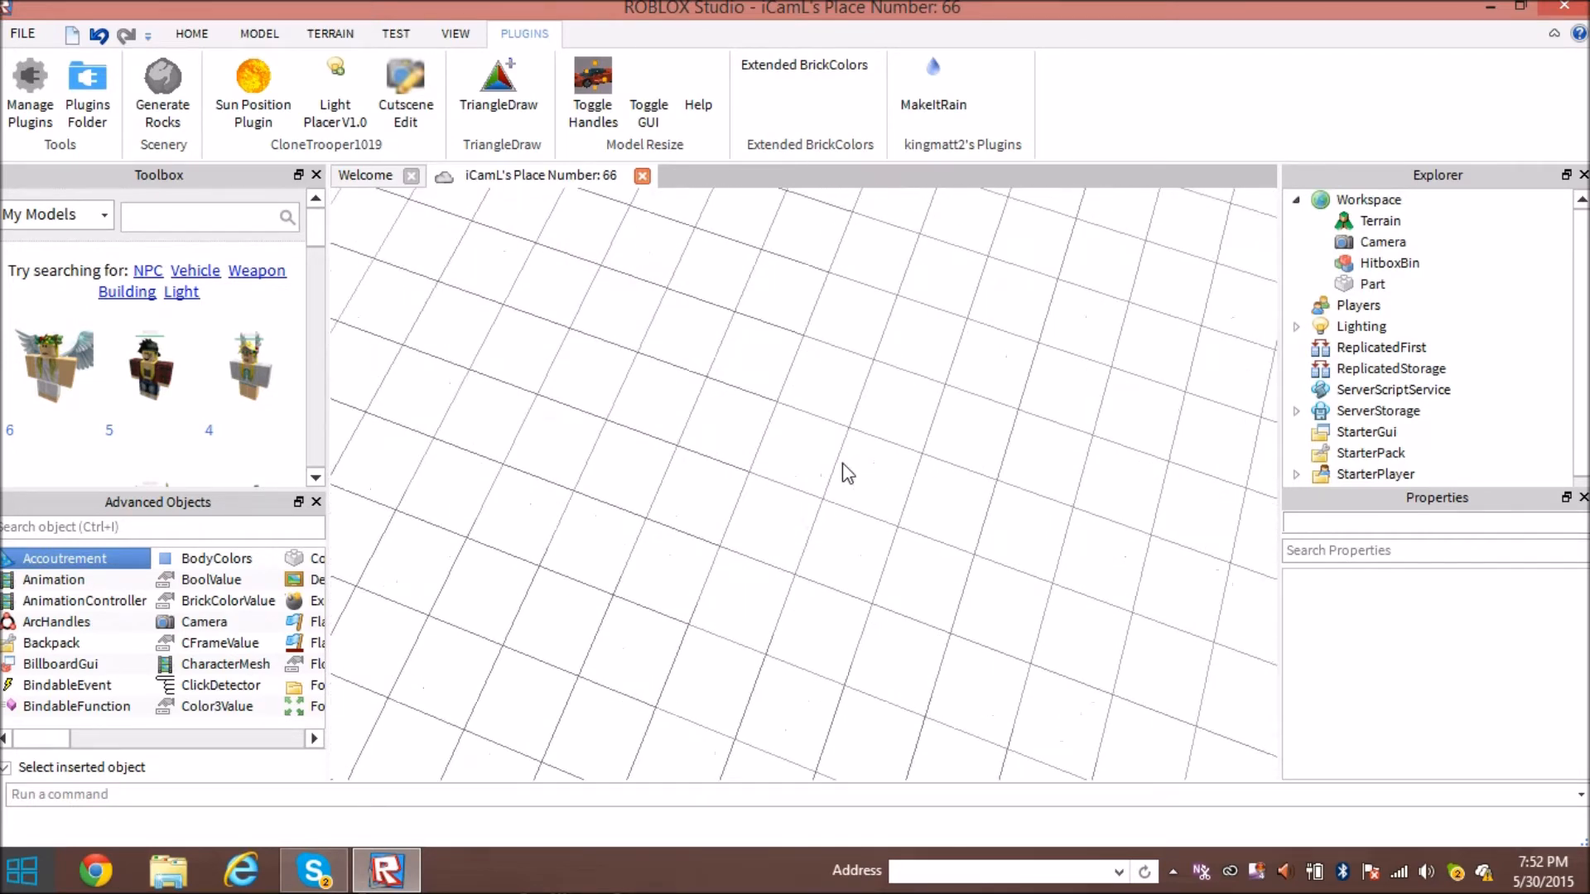
scroll(500, 95, "up", 5)
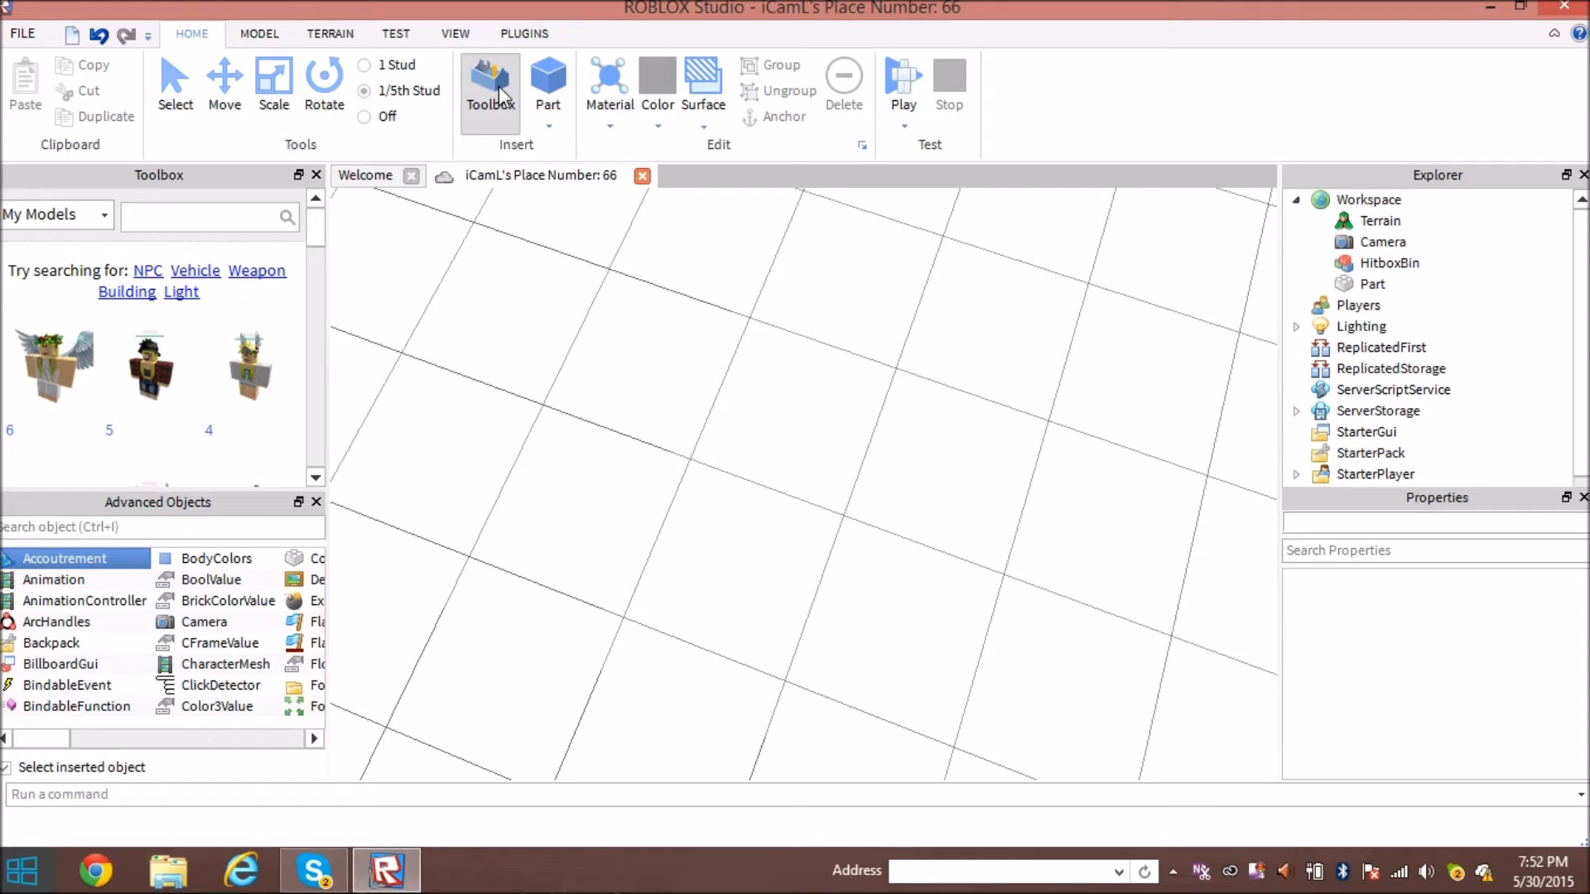
scroll(499, 86, "down", 1)
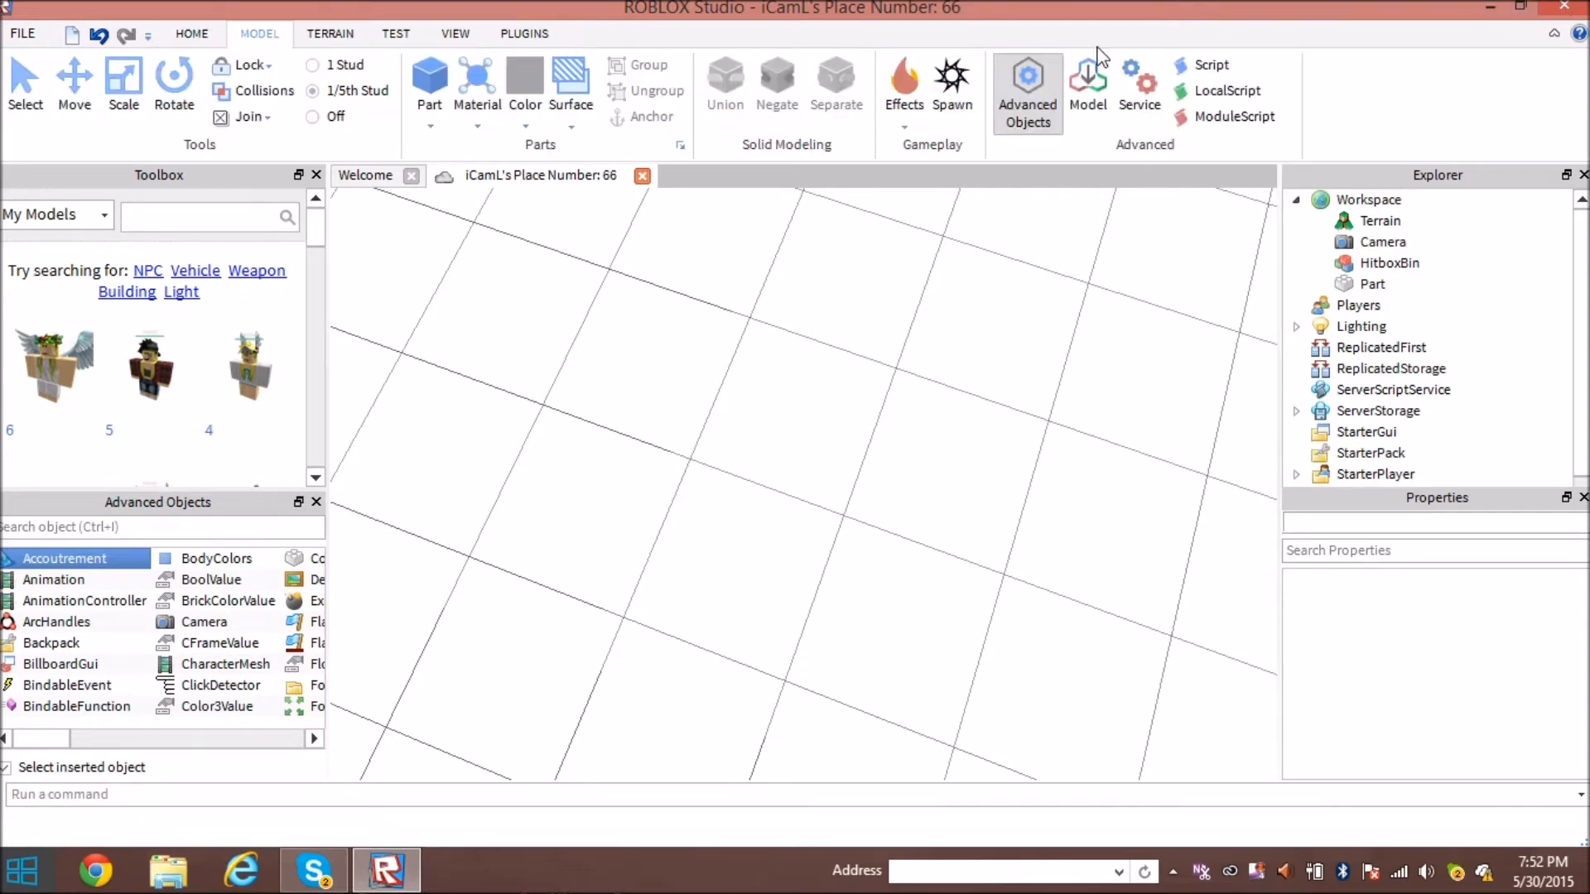
scroll(189, 391, "down", 3)
left_click(250, 379)
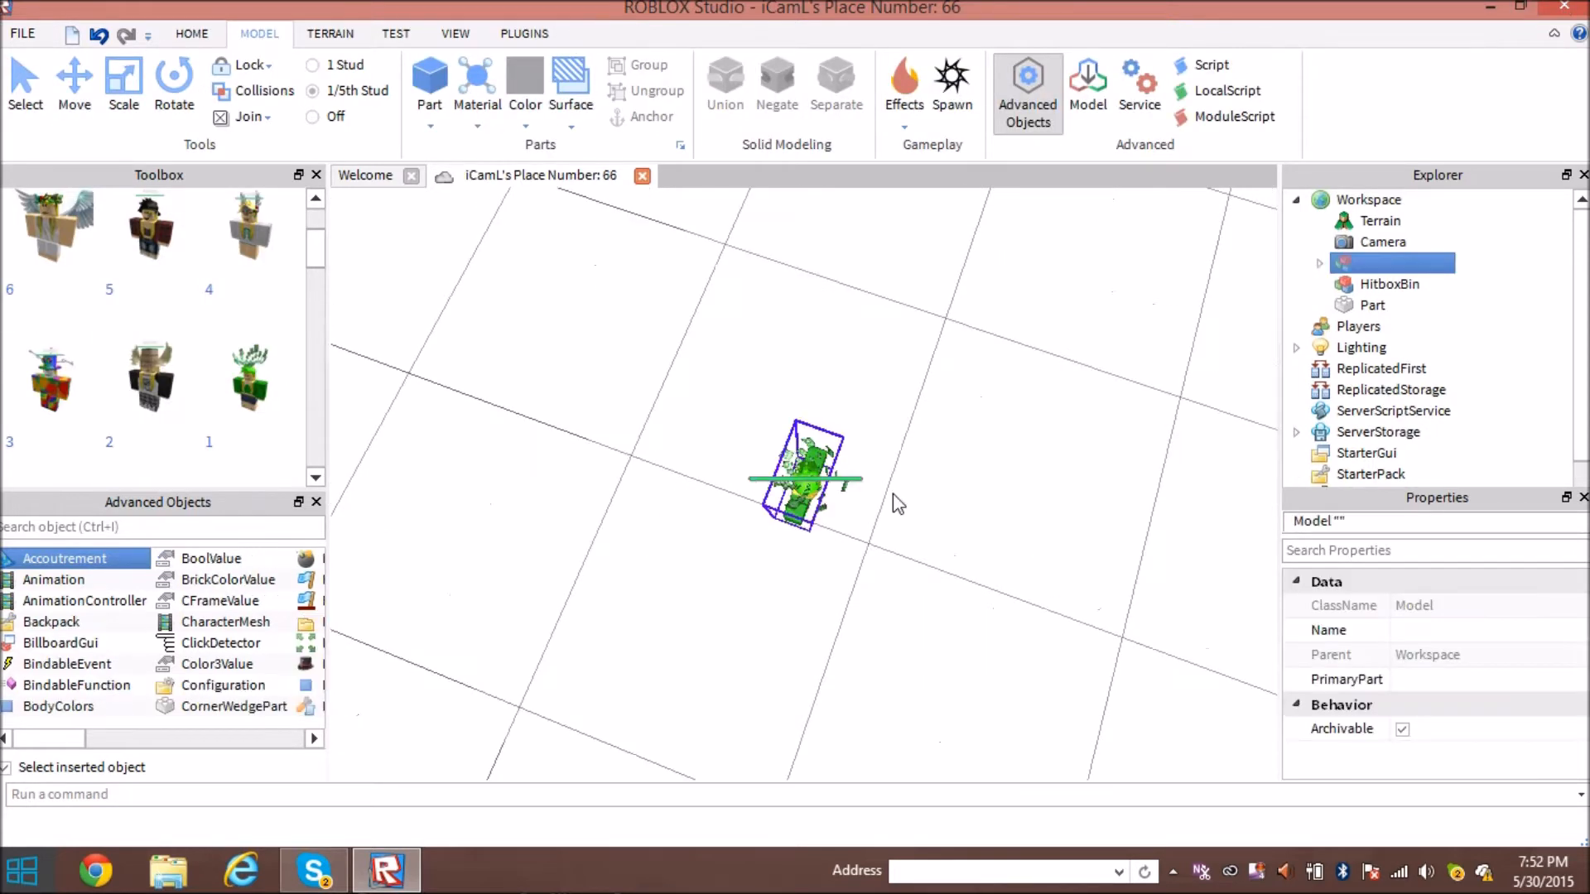
Set the movement increment to 1 stud and select the inserted character model with the Move tool.
right_click_drag(1002, 506, 917, 497)
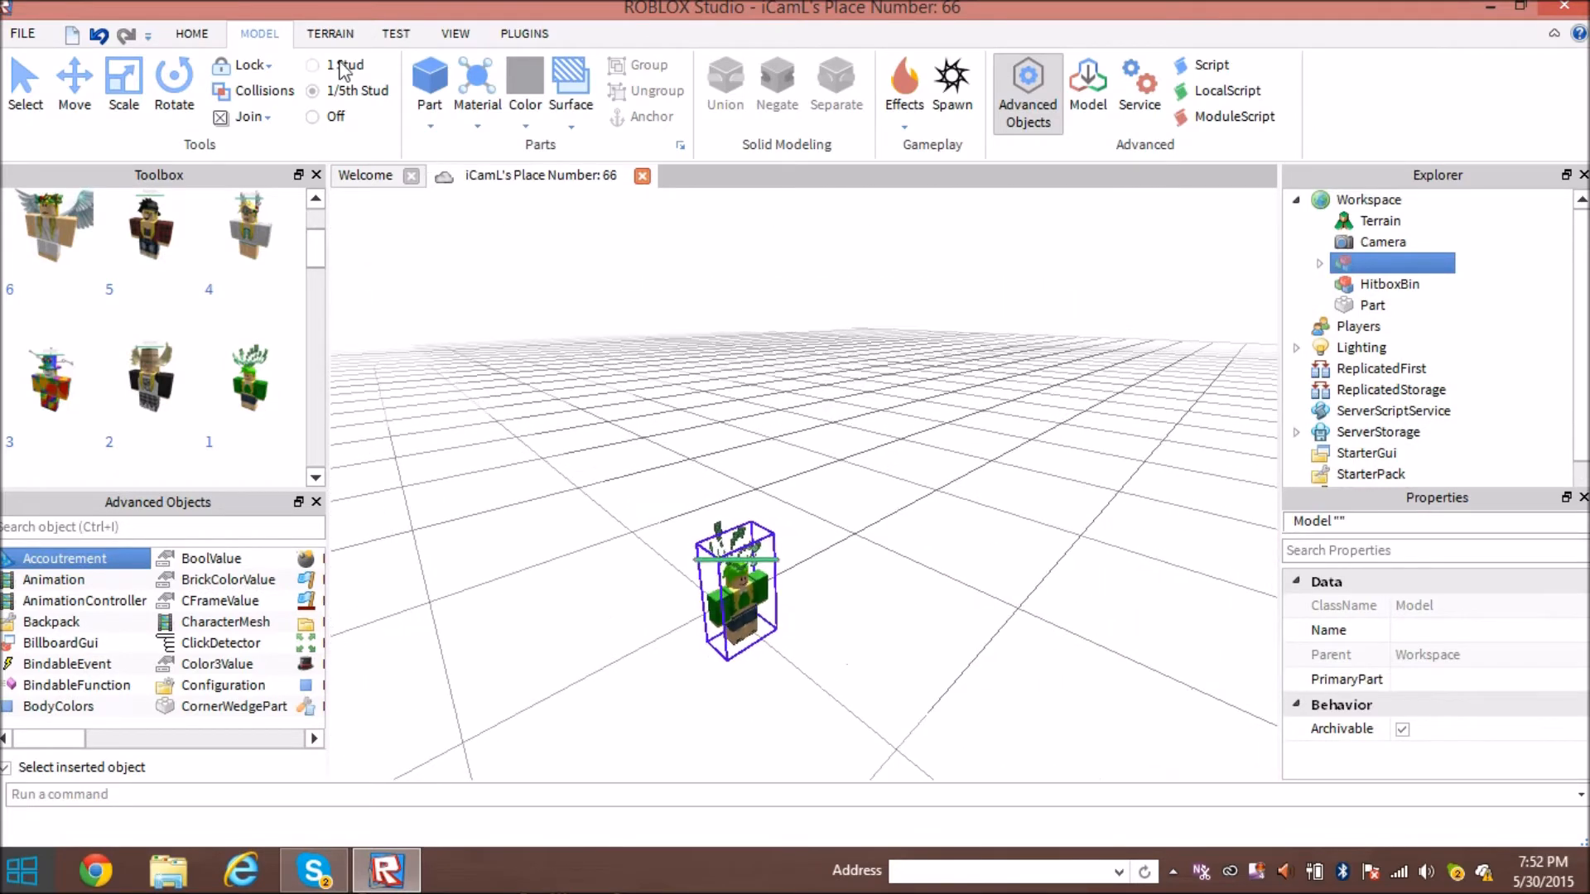
left_click(335, 63)
left_click(73, 83)
left_click(738, 683)
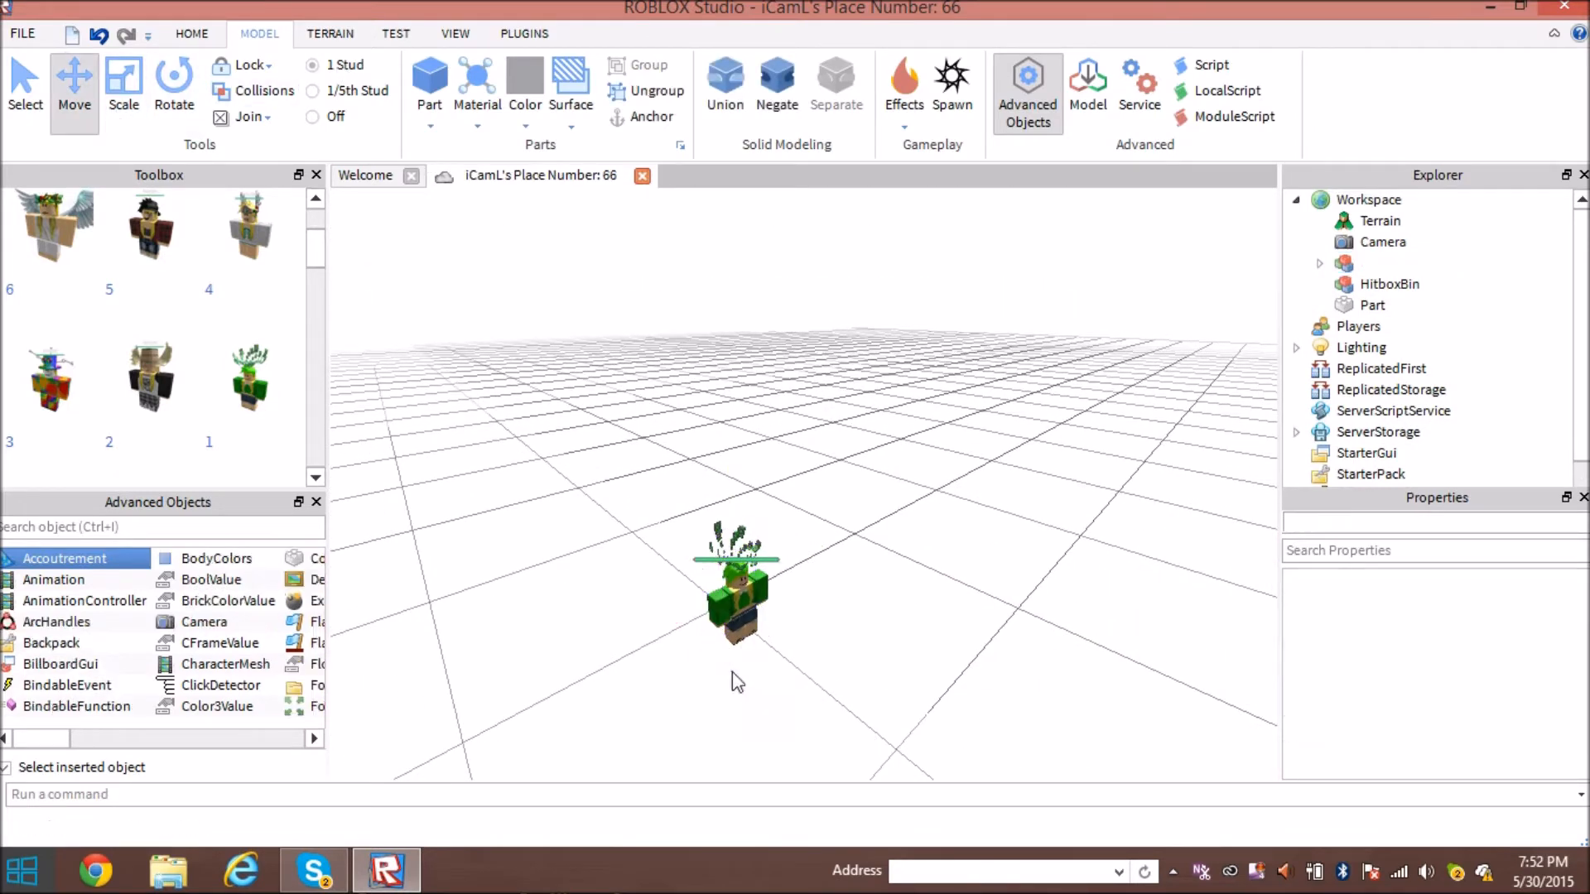
left_click(1448, 265)
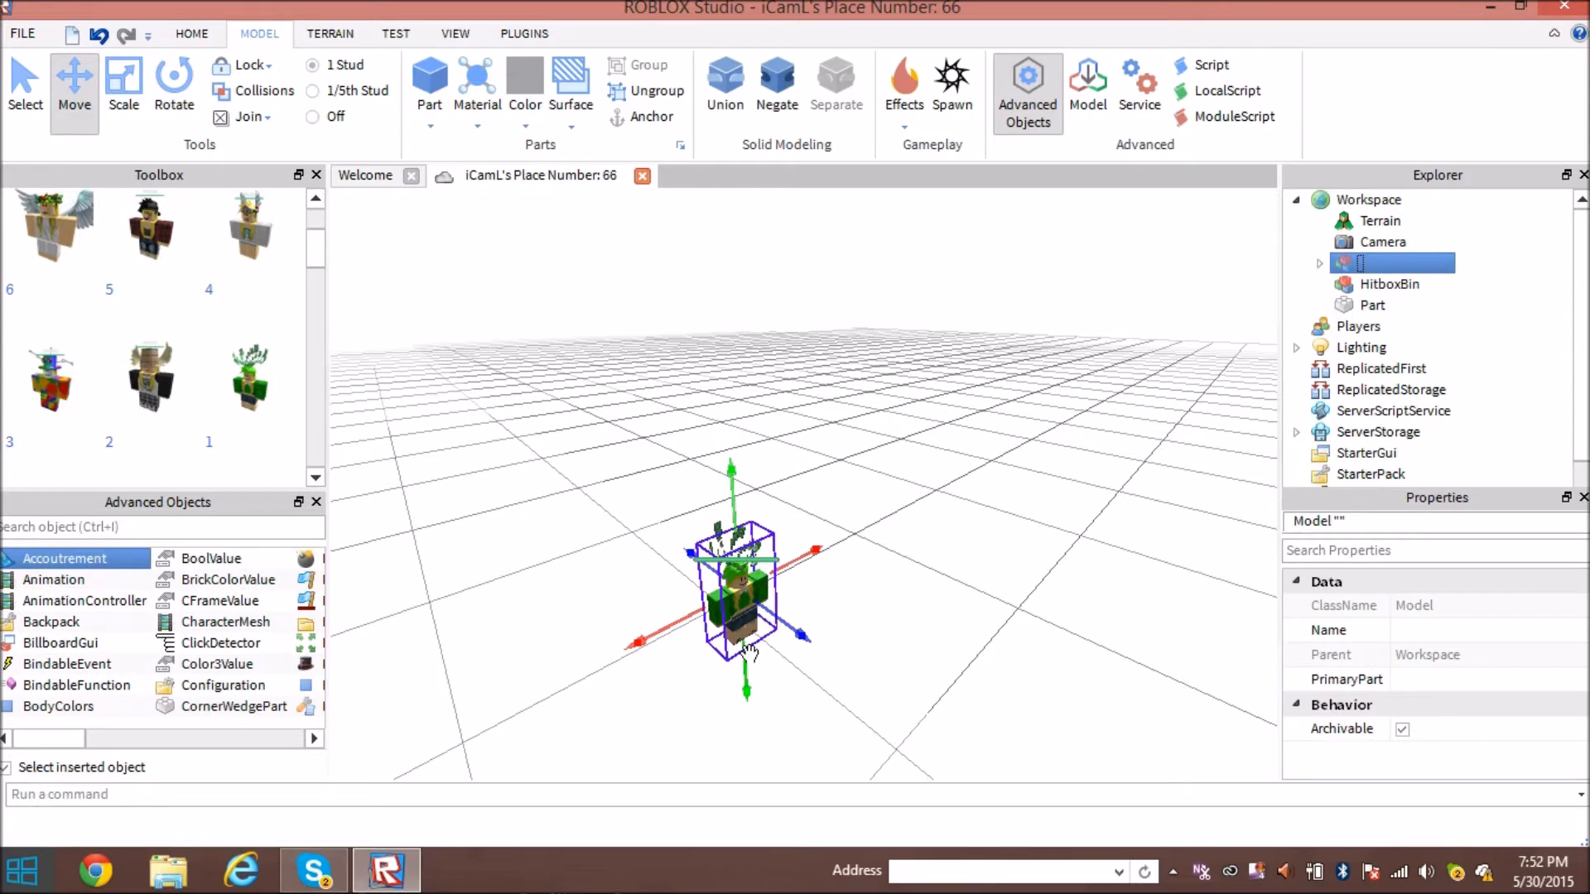
Move the character model high above the grid, into empty space.
key("f")
right_click_drag(774, 492, 777, 494)
scroll(777, 493, "down", 15)
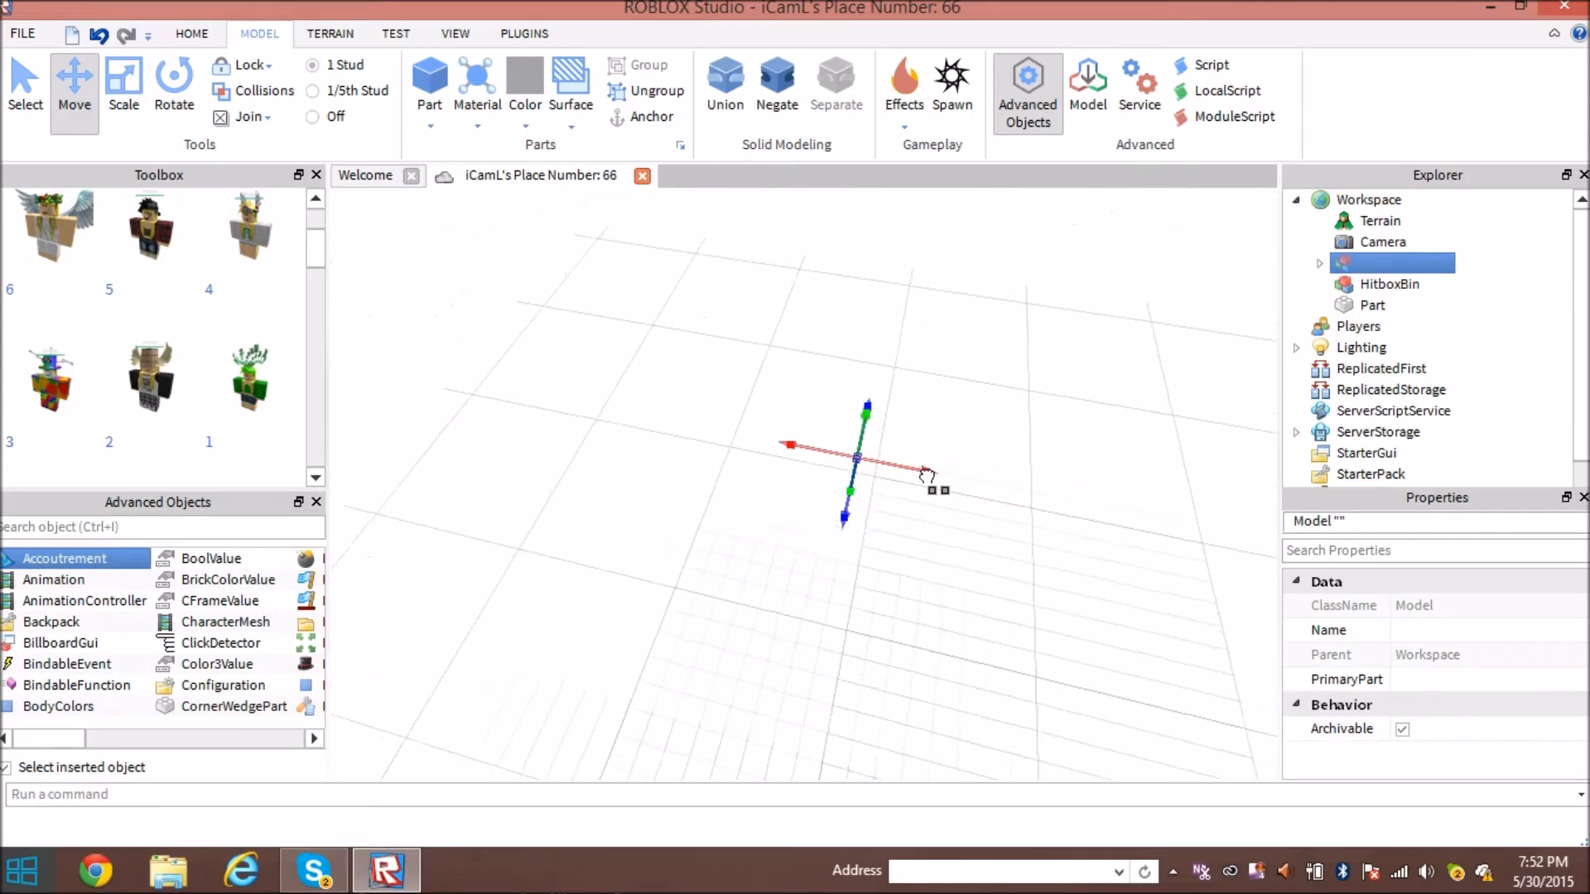
right_click_drag(895, 573, 950, 434)
scroll(910, 633, "up", 5)
scroll(951, 434, "down", 5)
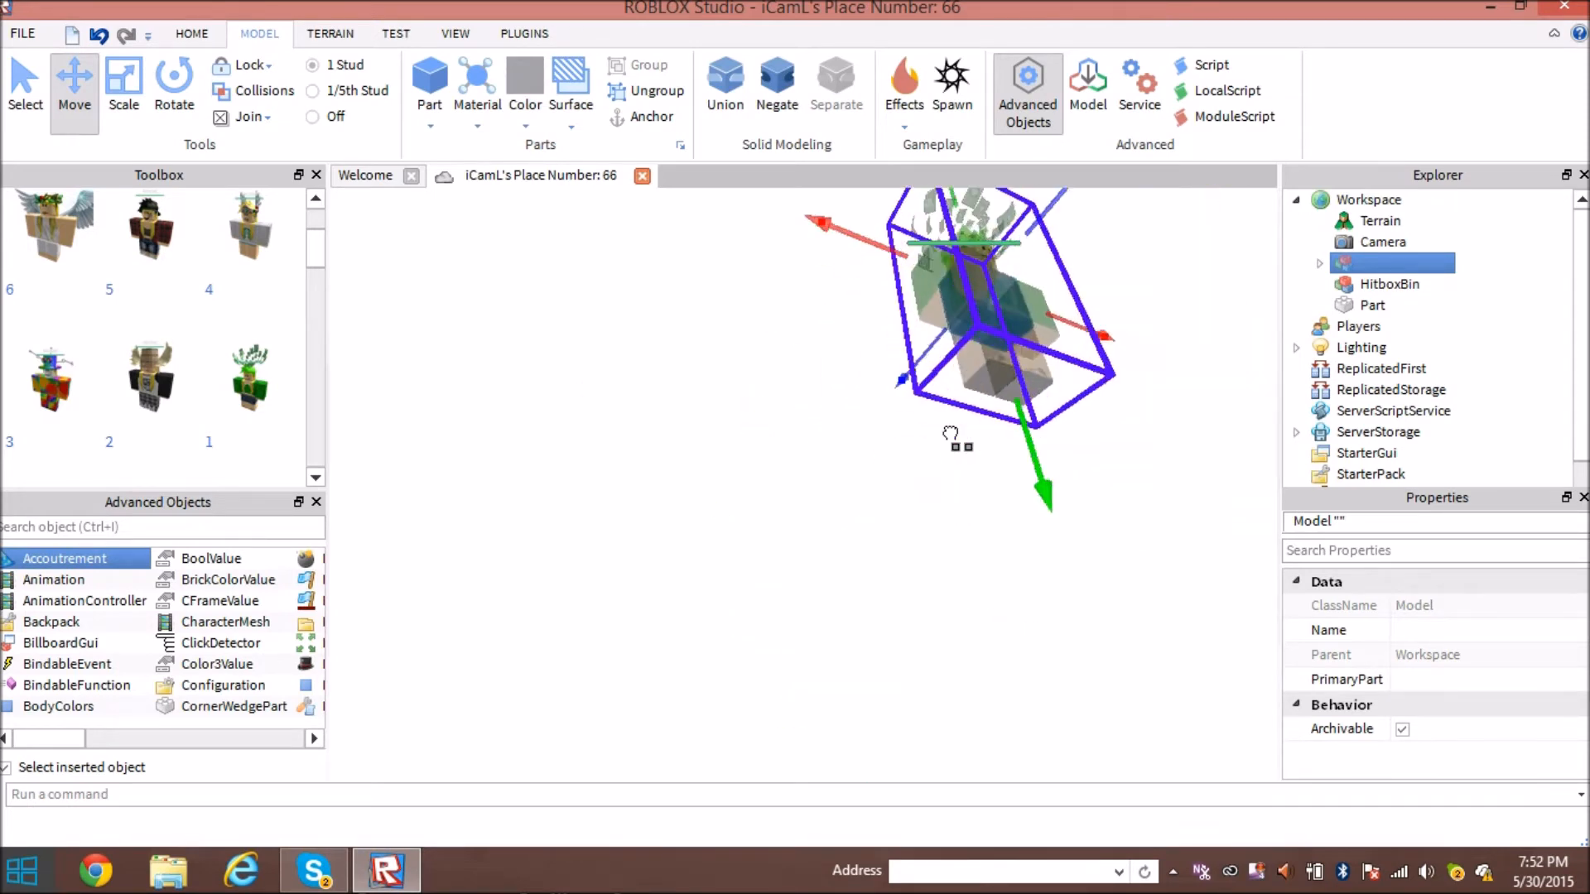
scroll(953, 437, "down", 5)
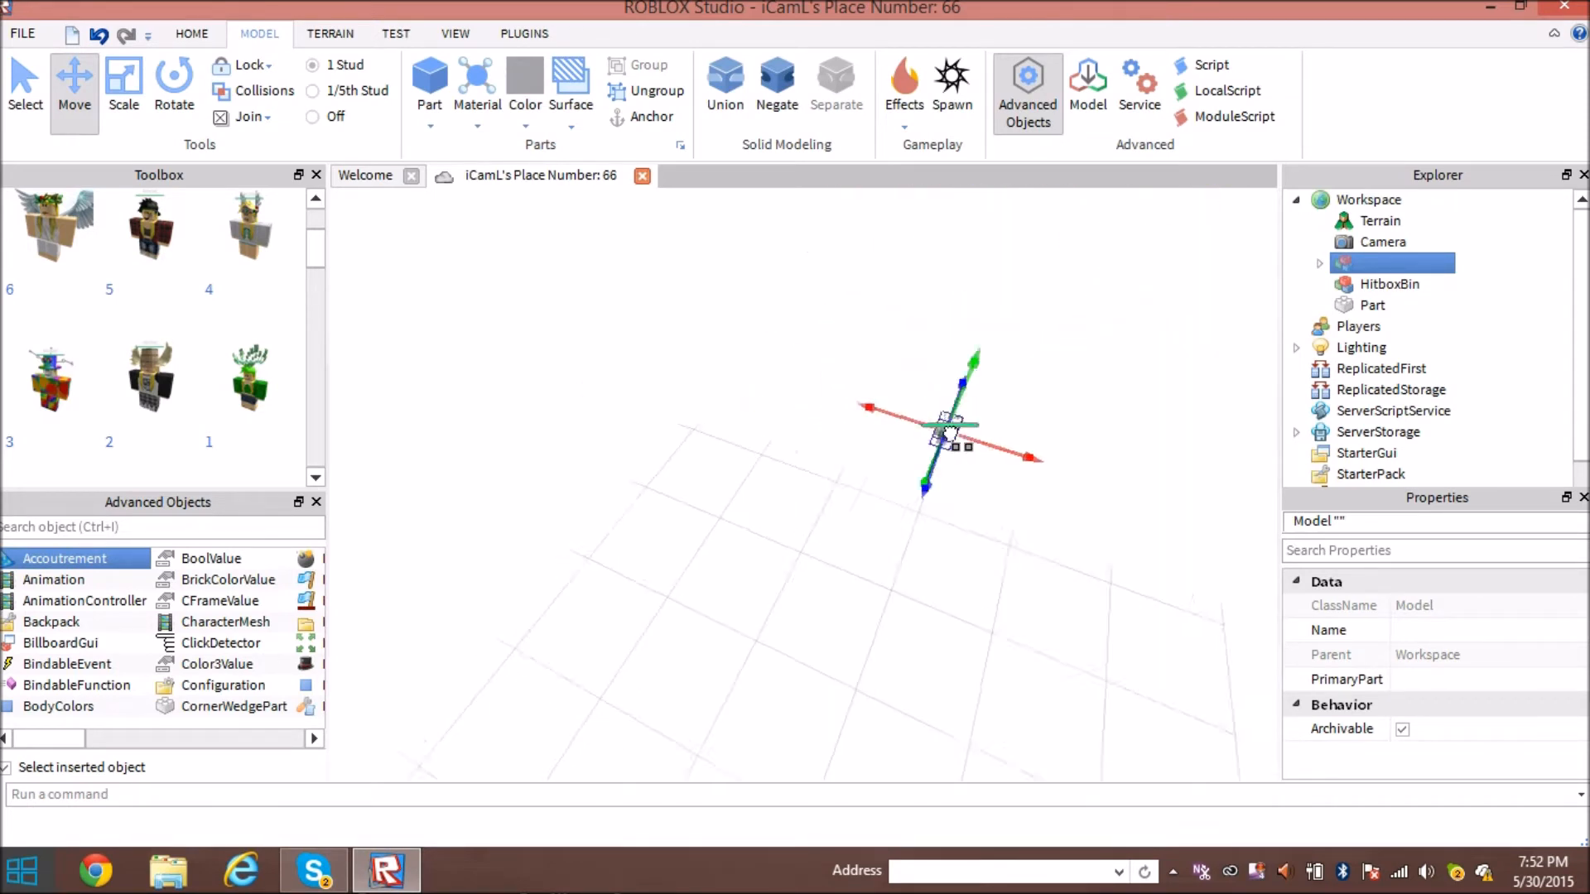
left_click_drag(925, 381, 839, 198)
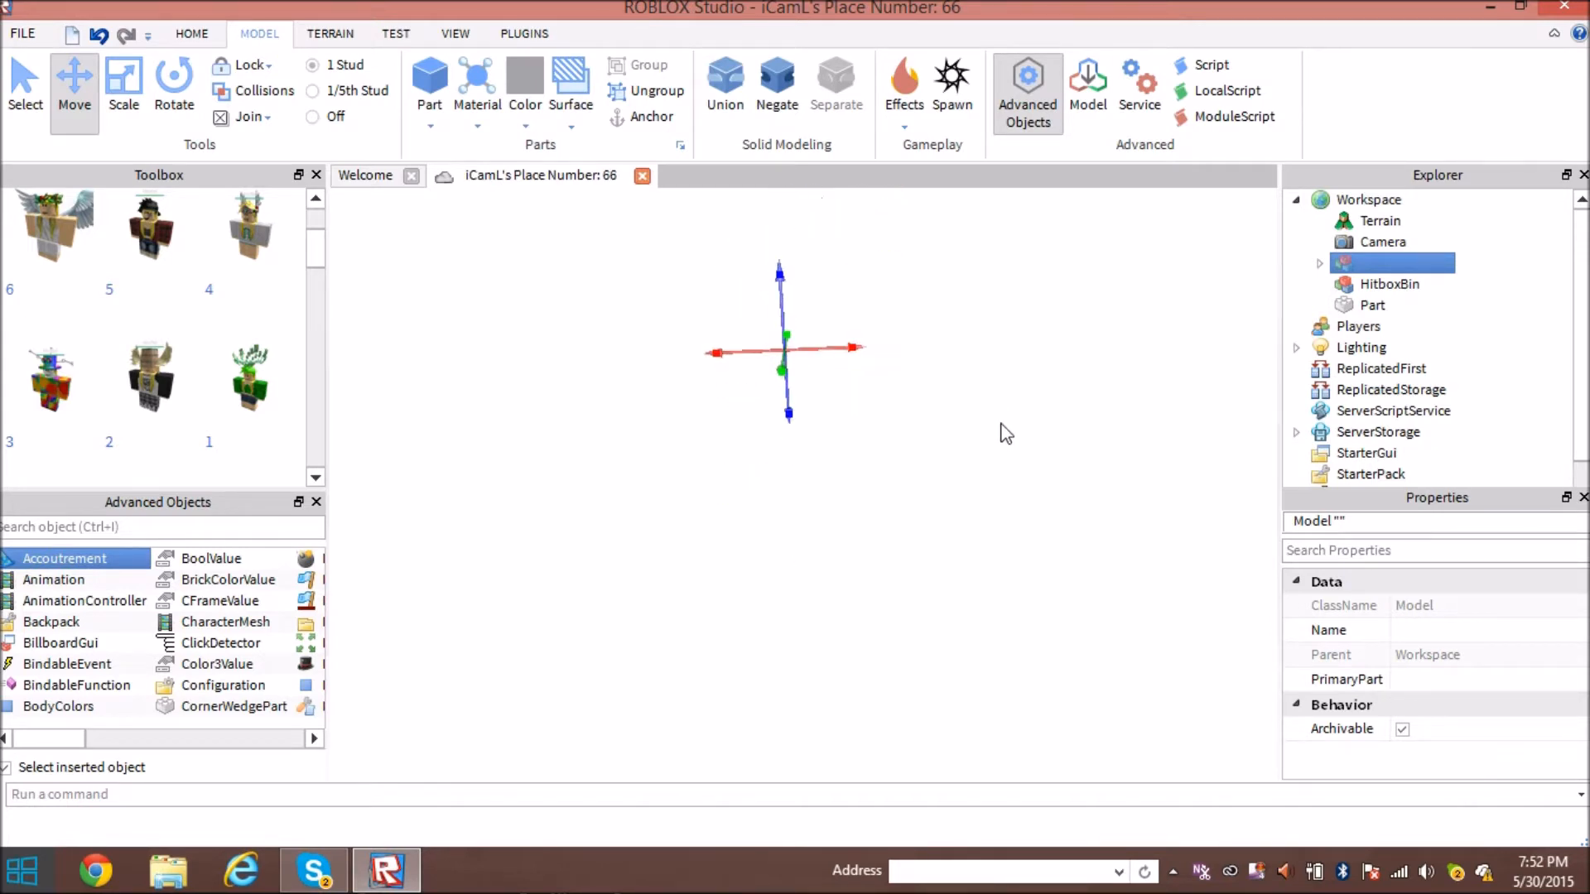
Focus on the character model and examine it up close from the front.
key("f")
scroll(992, 537, "down", 5)
right_click_drag(991, 537, 991, 536)
right_click_drag(807, 577, 807, 578)
right_click_drag(1015, 520, 1016, 521)
scroll(1015, 521, "up", 6)
scroll(1015, 521, "down", 5)
scroll(1015, 521, "up", 4)
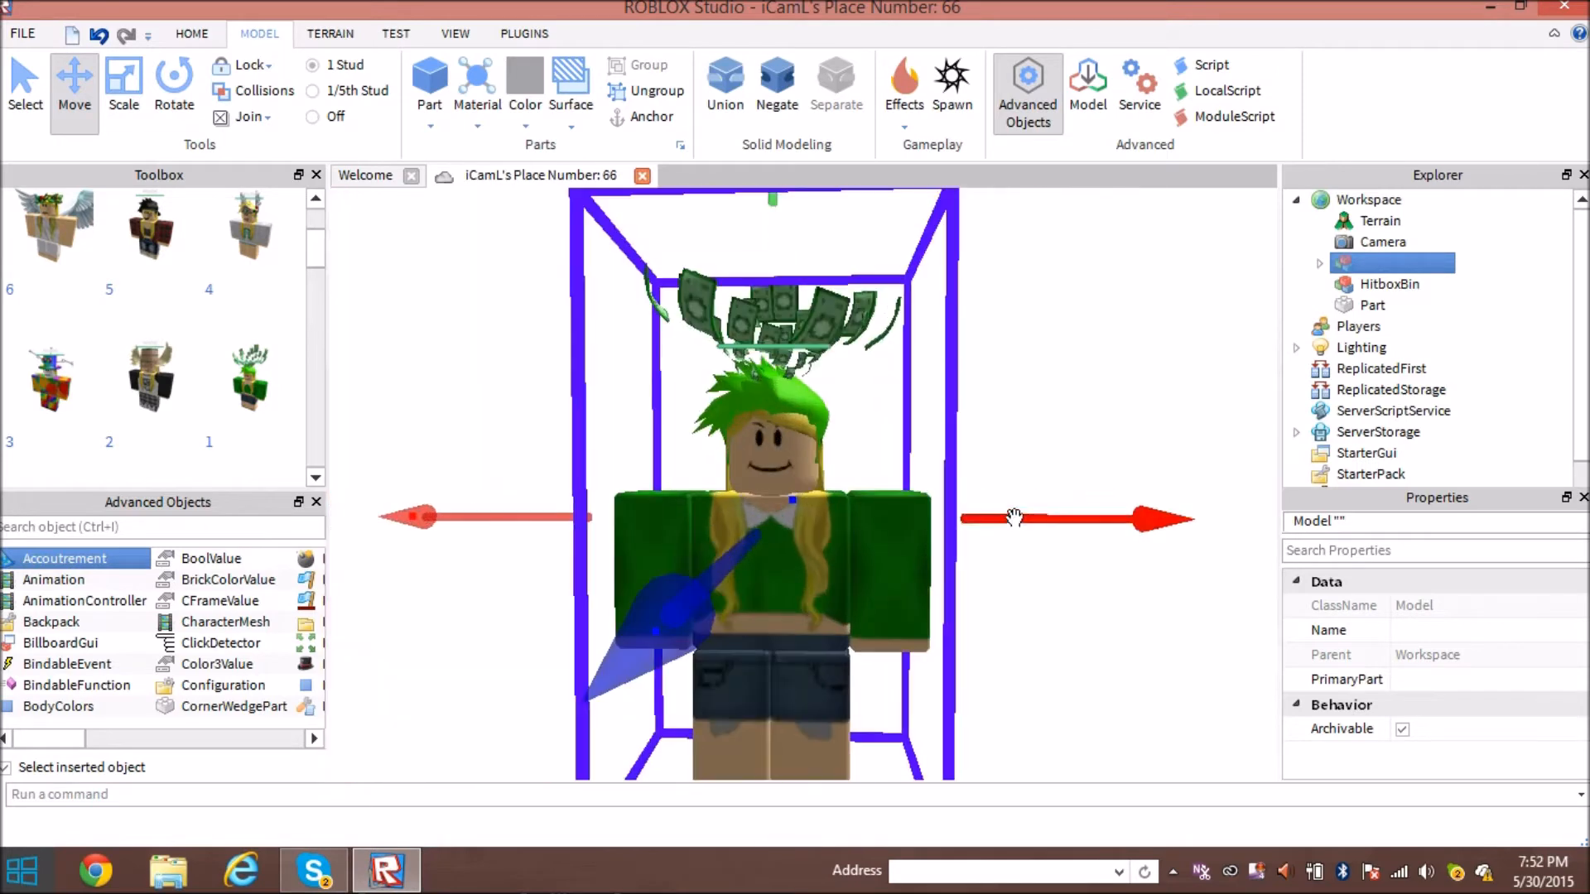
scroll(1015, 521, "down", 3)
Set both Health and MaxHealth of the character's Humanoid to 0 and check the character without its selection.
left_click(1320, 264)
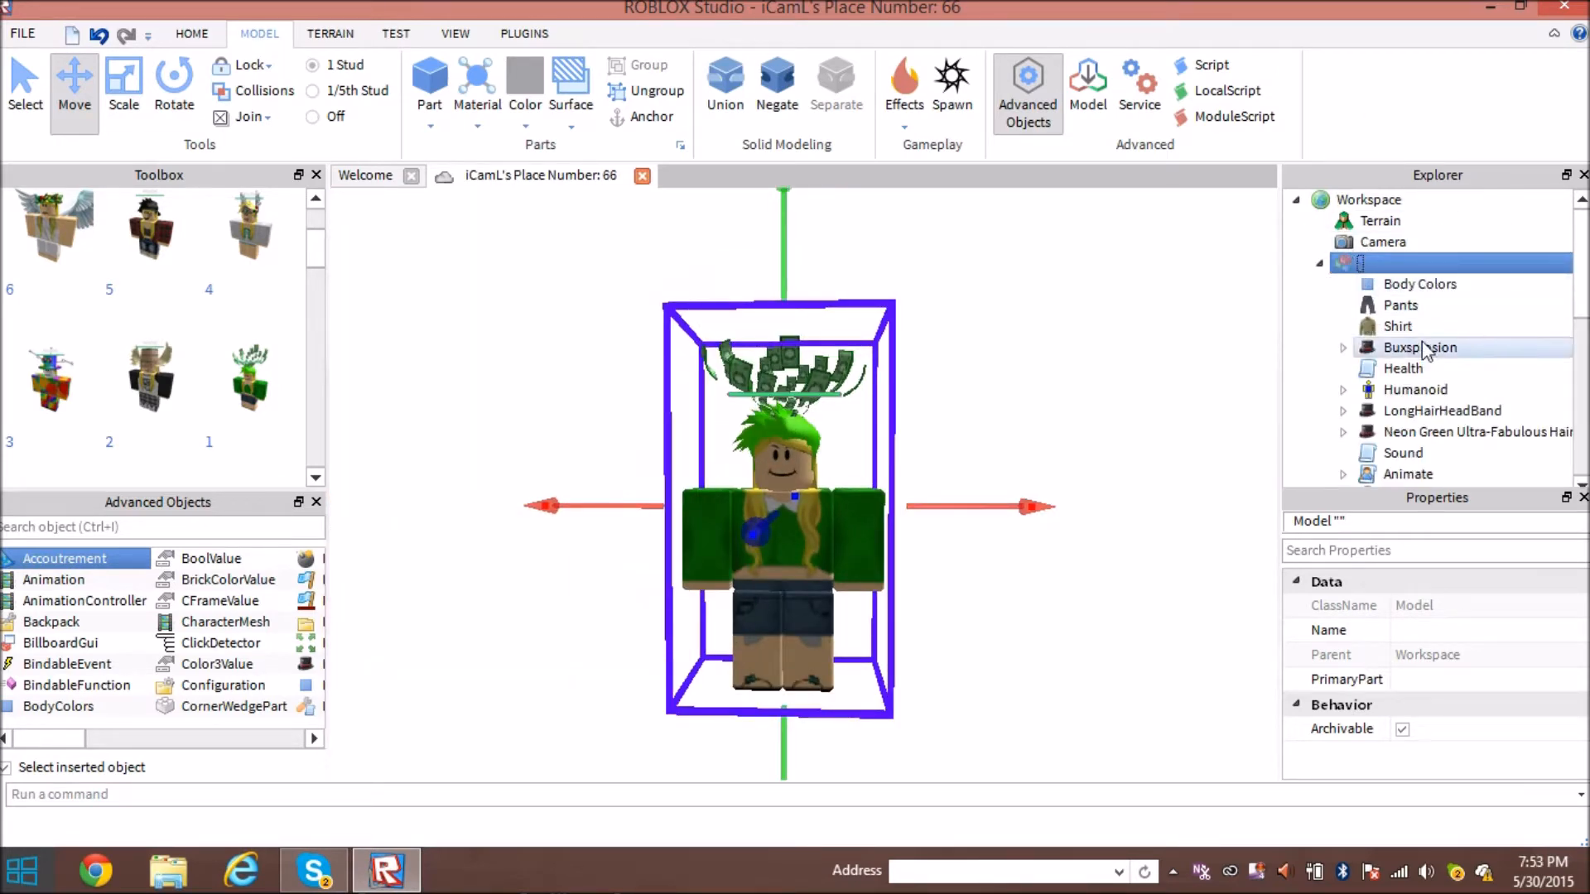
scroll(1395, 327, "down", 3)
scroll(1405, 315, "up", 1)
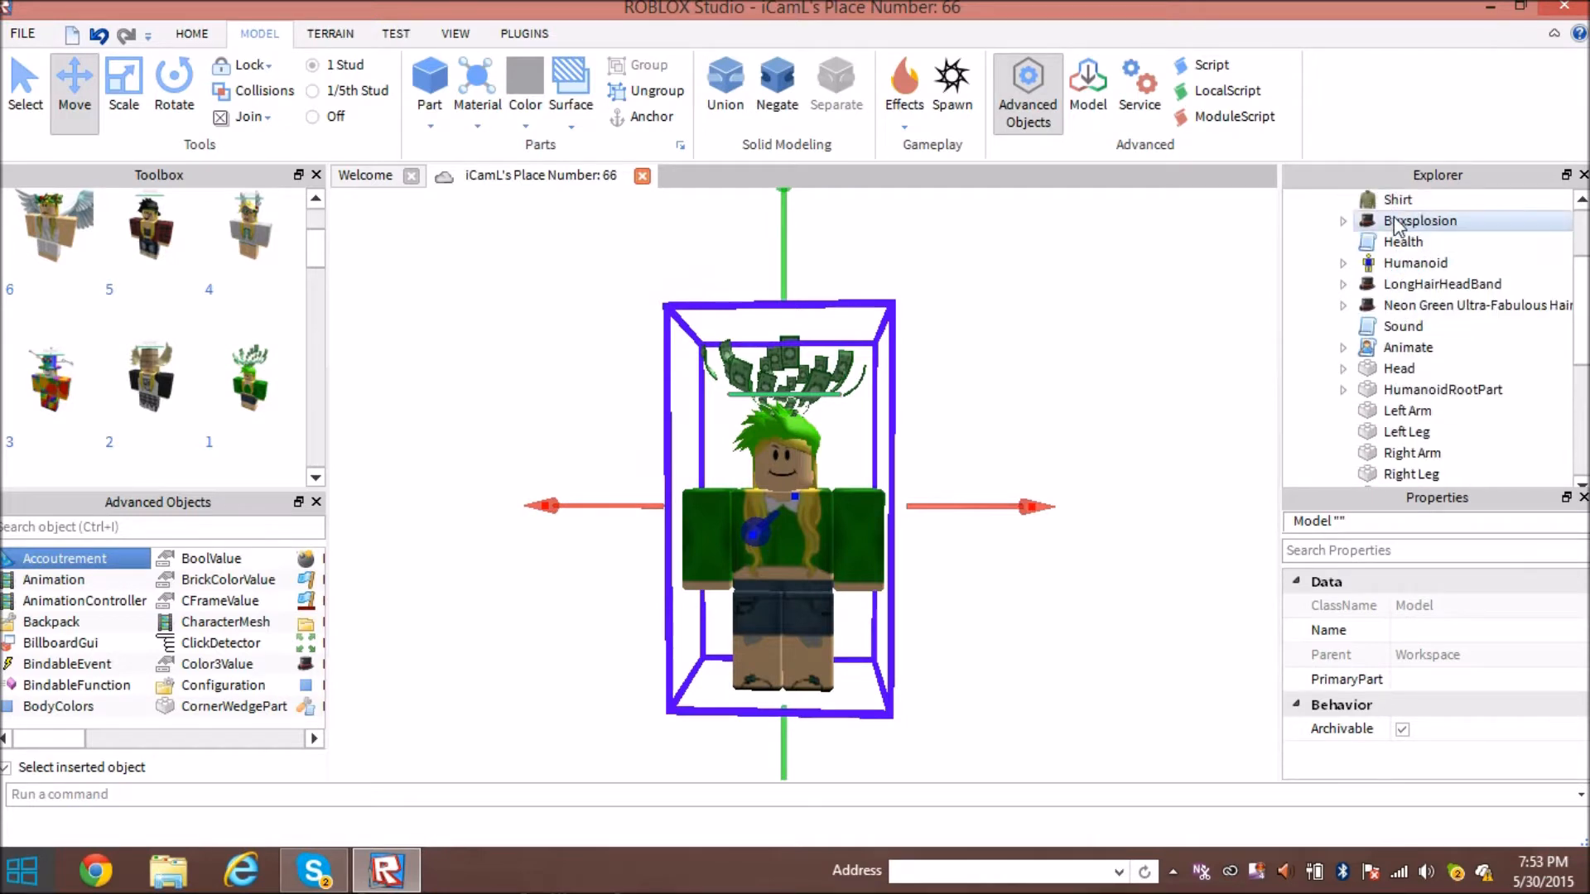
left_click(1387, 263)
scroll(1405, 703, "down", 3)
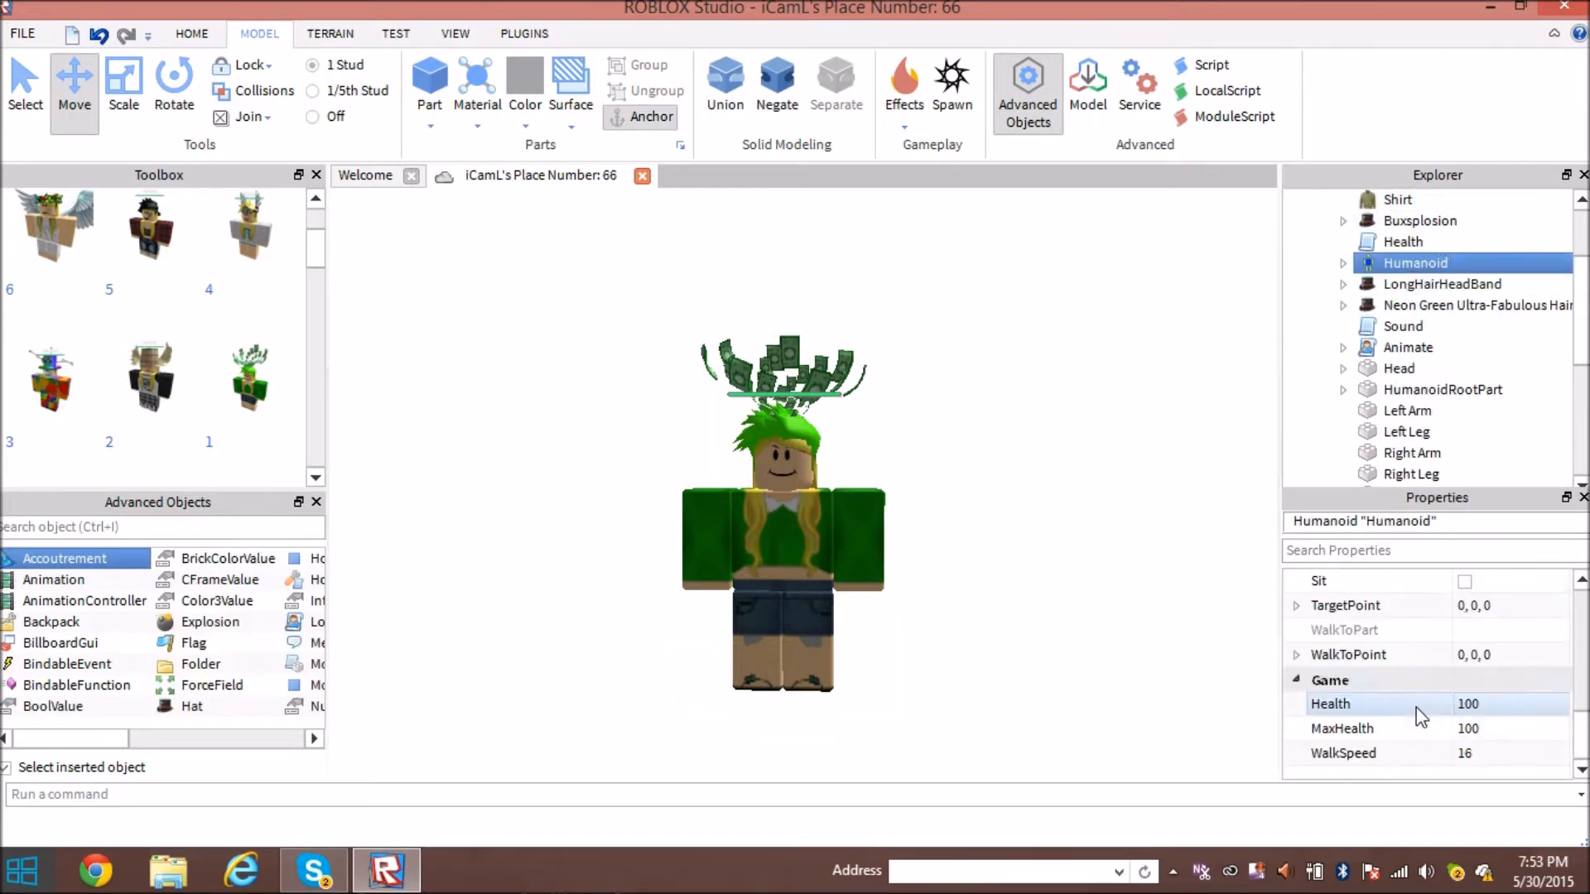
left_click(1479, 703)
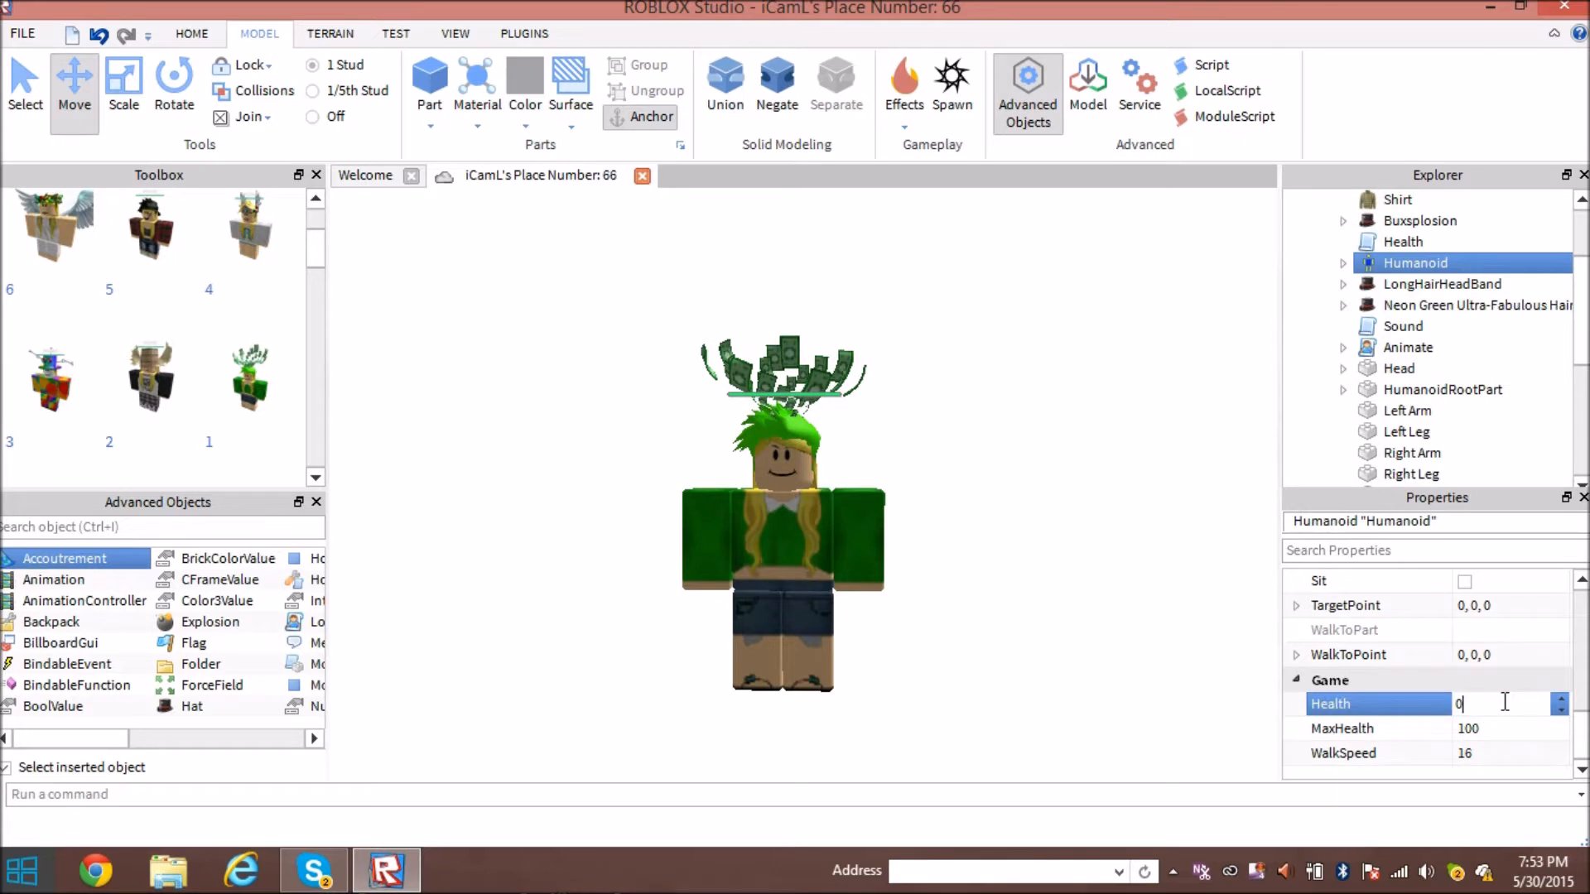
left_click(1506, 729)
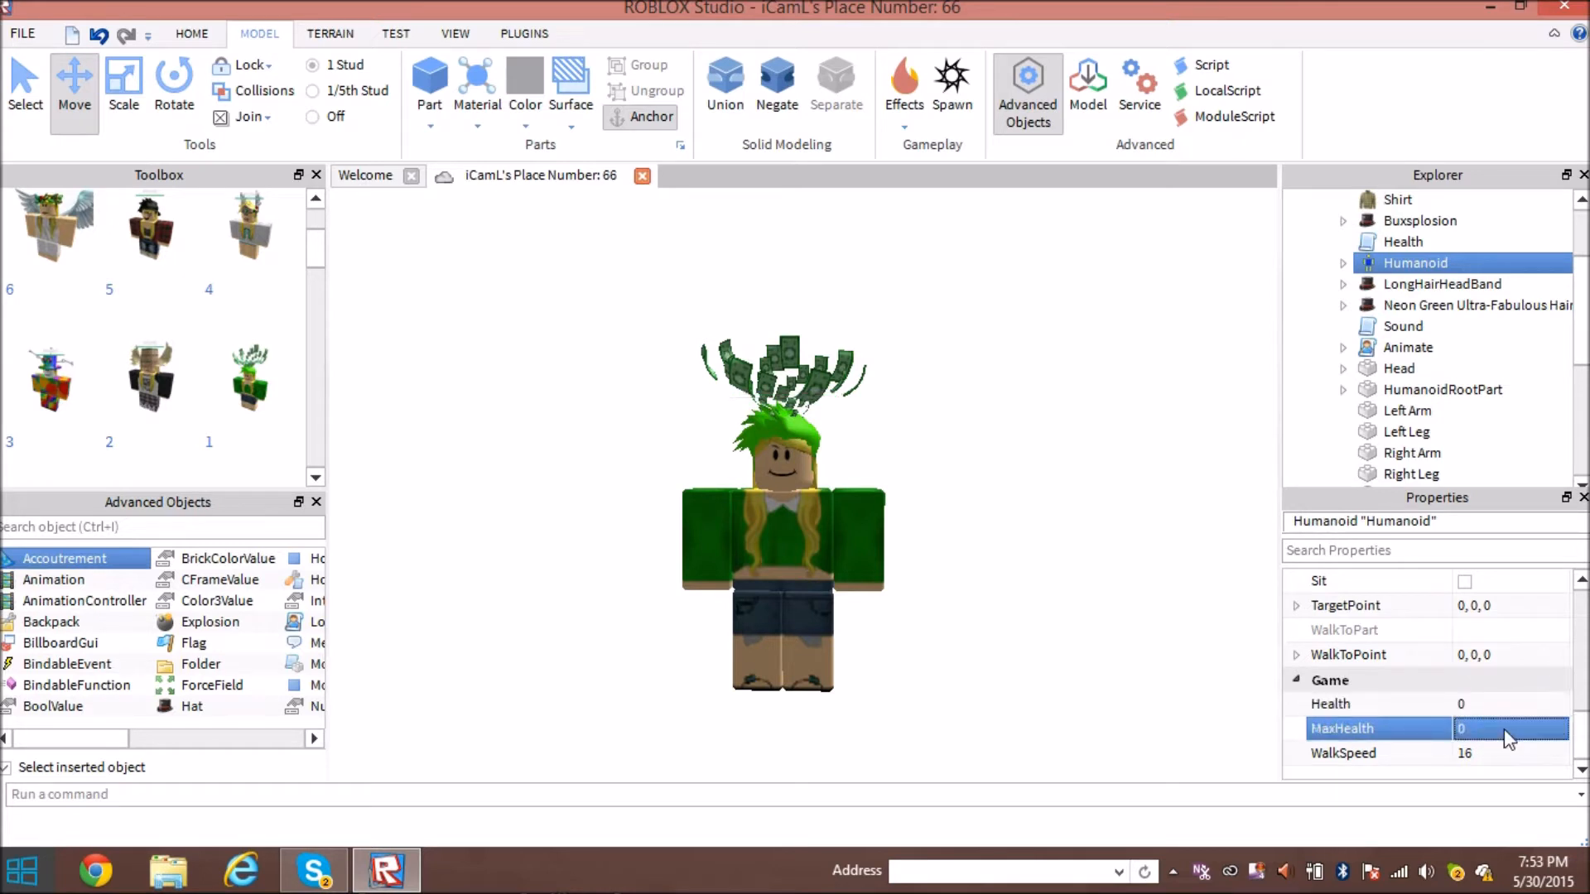
type("0")
left_click(929, 544)
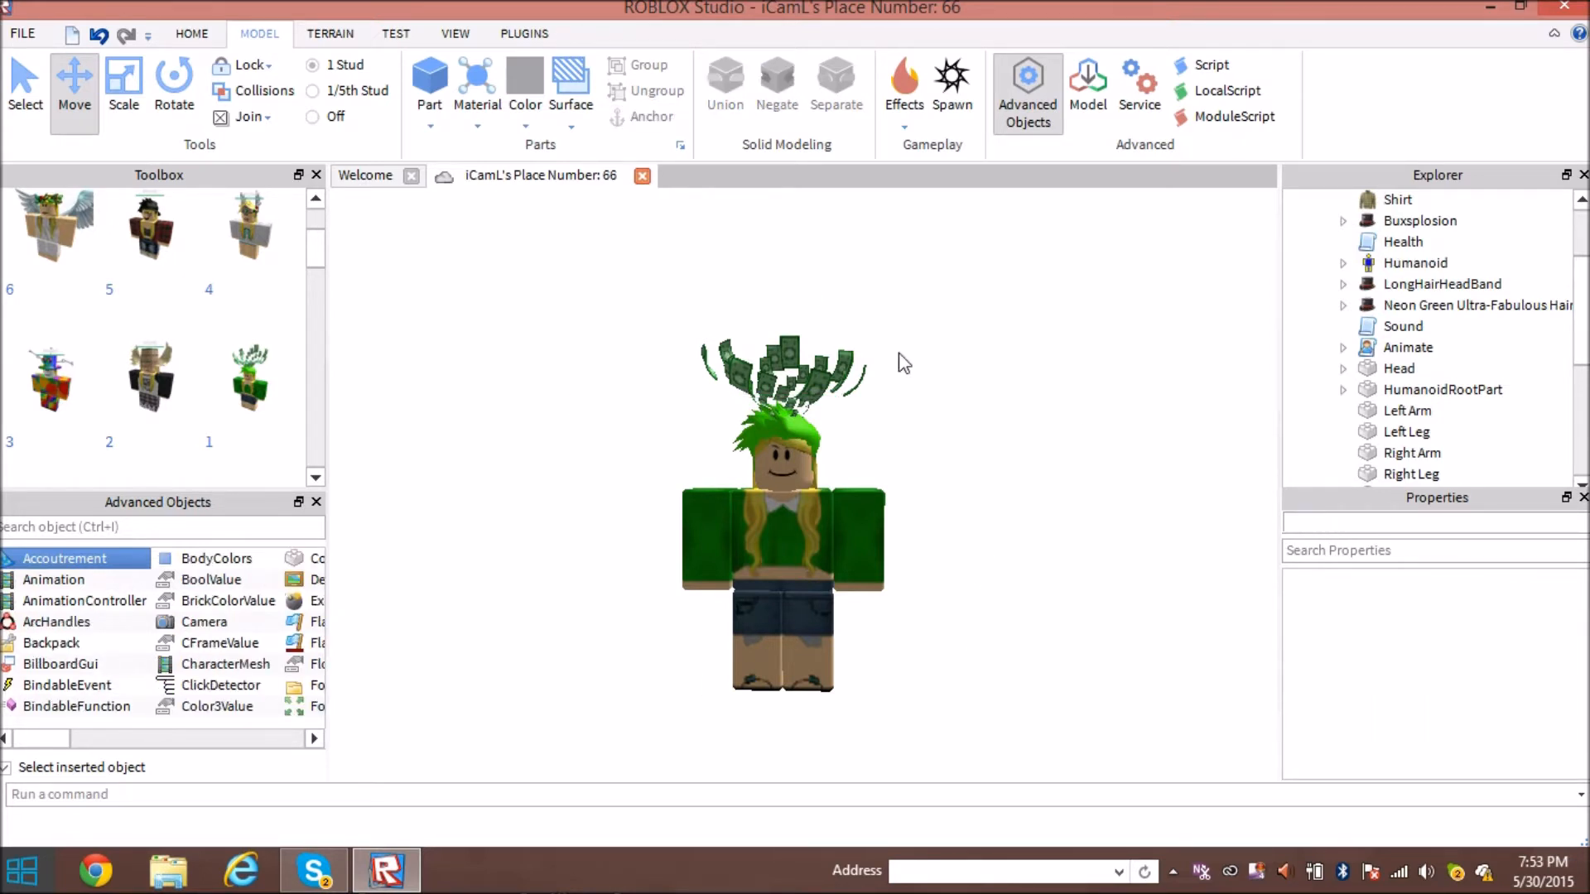
right_click_drag(648, 337, 608, 433)
scroll(608, 432, "up", 5)
scroll(608, 433, "down", 5)
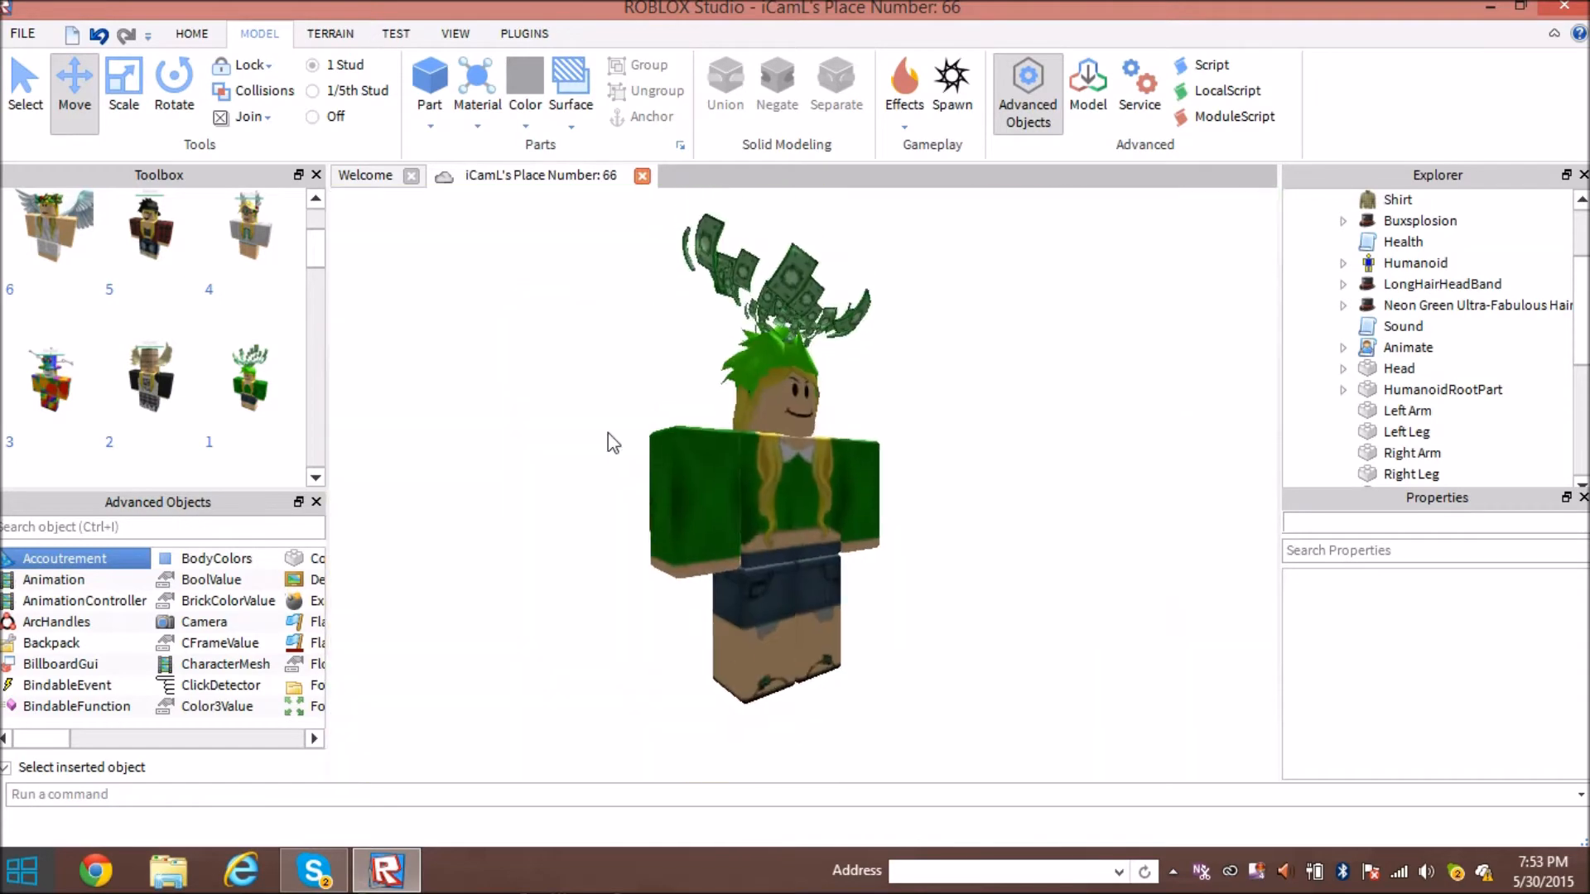
Set the increment to 1/5 stud and rotate the character's Left Arm upward into a raised, waving position.
scroll(927, 495, "down", 3)
scroll(927, 489, "up", 5)
scroll(918, 472, "down", 4)
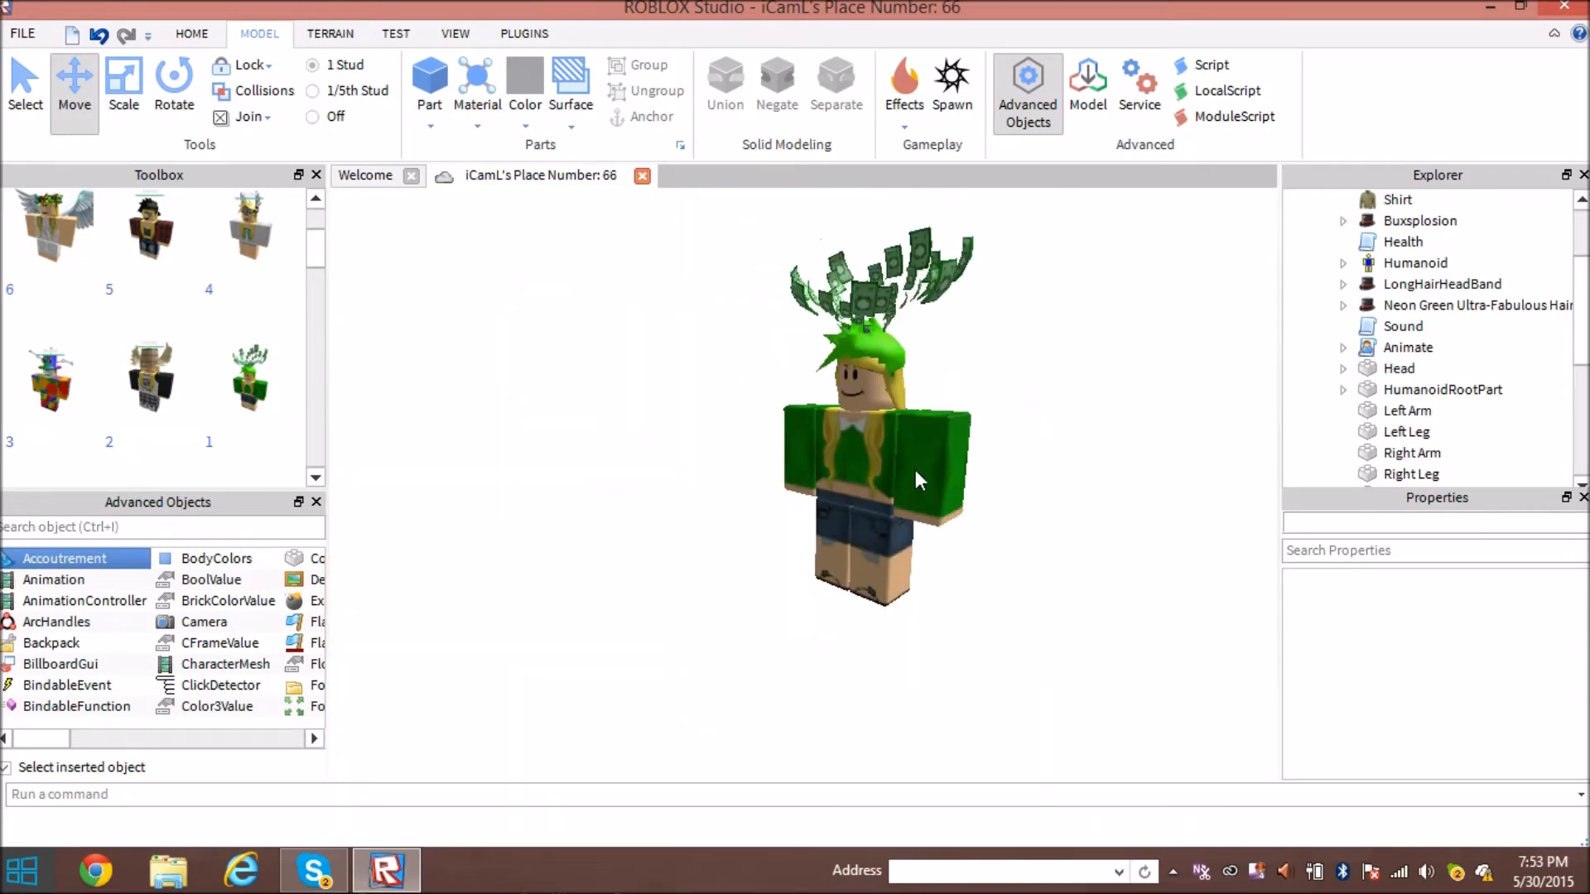
left_click(1396, 412)
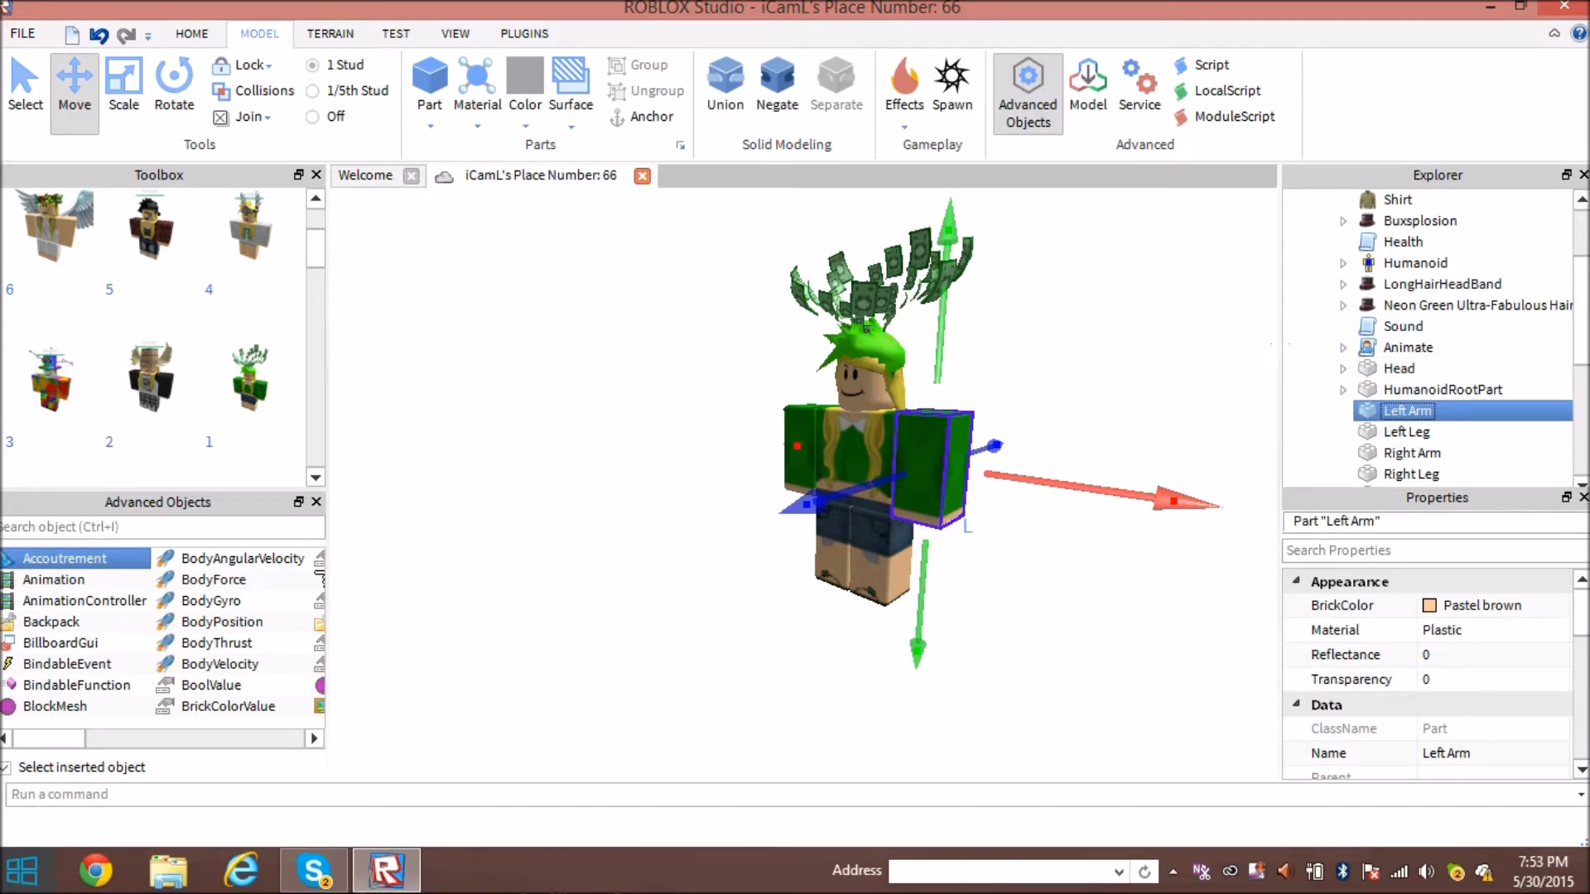
right_click_drag(997, 429, 1081, 427)
right_click_drag(810, 443, 834, 436)
left_click(197, 81)
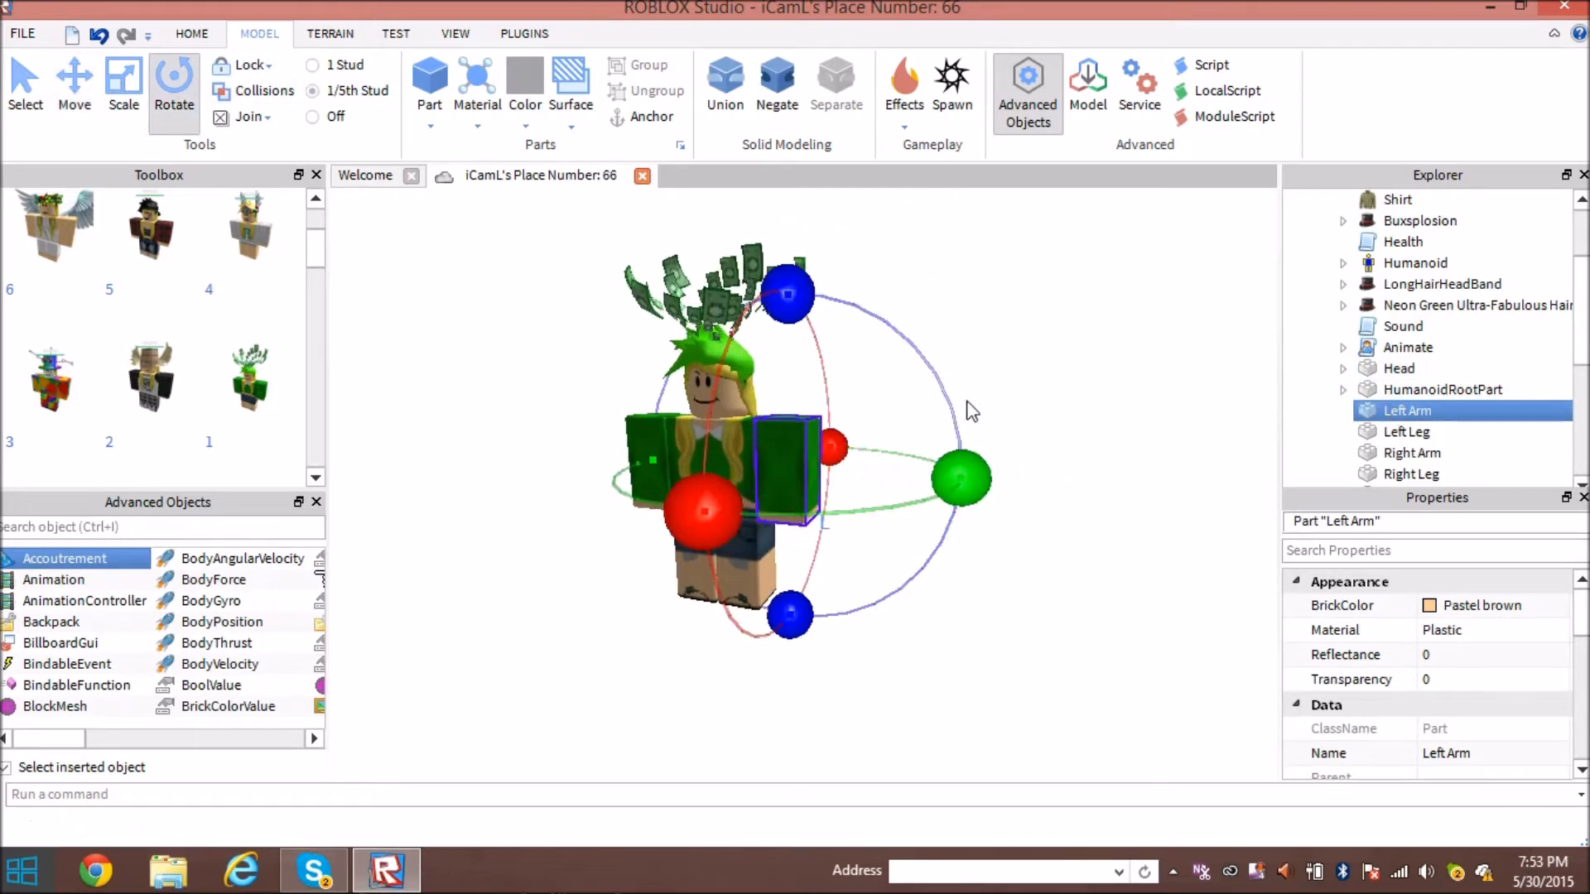
left_click_drag(959, 479, 721, 733)
Move the raised Left Arm up and in against the character's shoulder.
left_click(75, 83)
left_click_drag(837, 361, 886, 303)
mouse_move(911, 458)
left_mouse_down()
mouse_move(876, 455)
mouse_move(891, 462)
left_mouse_up()
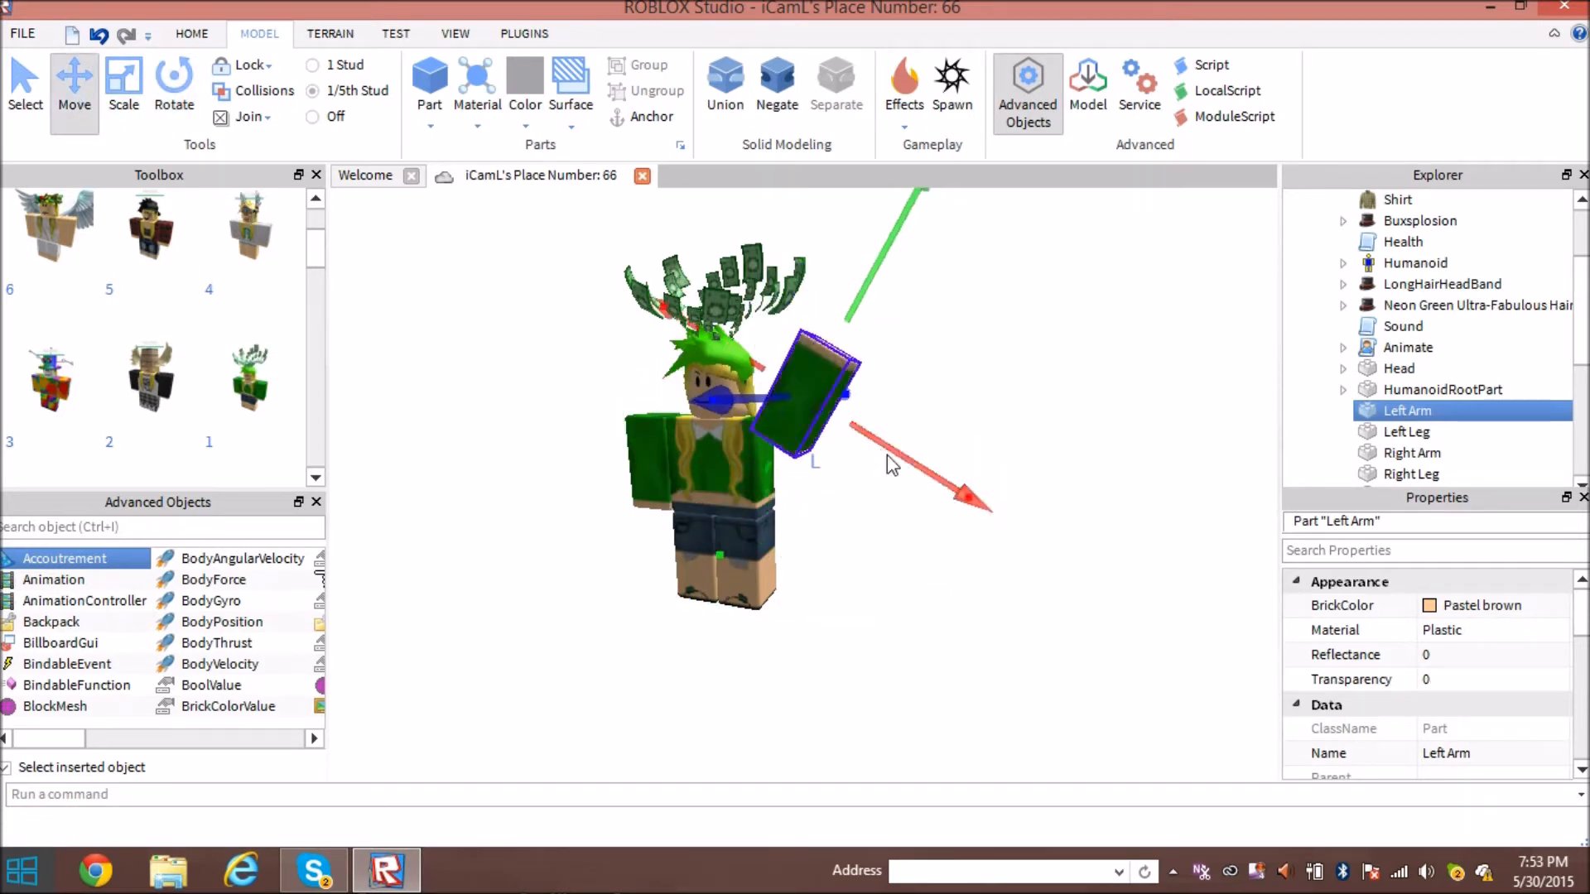
scroll(891, 462, "up", 4)
scroll(891, 463, "down", 5)
scroll(891, 462, "up", 2)
scroll(1210, 418, "down", 1)
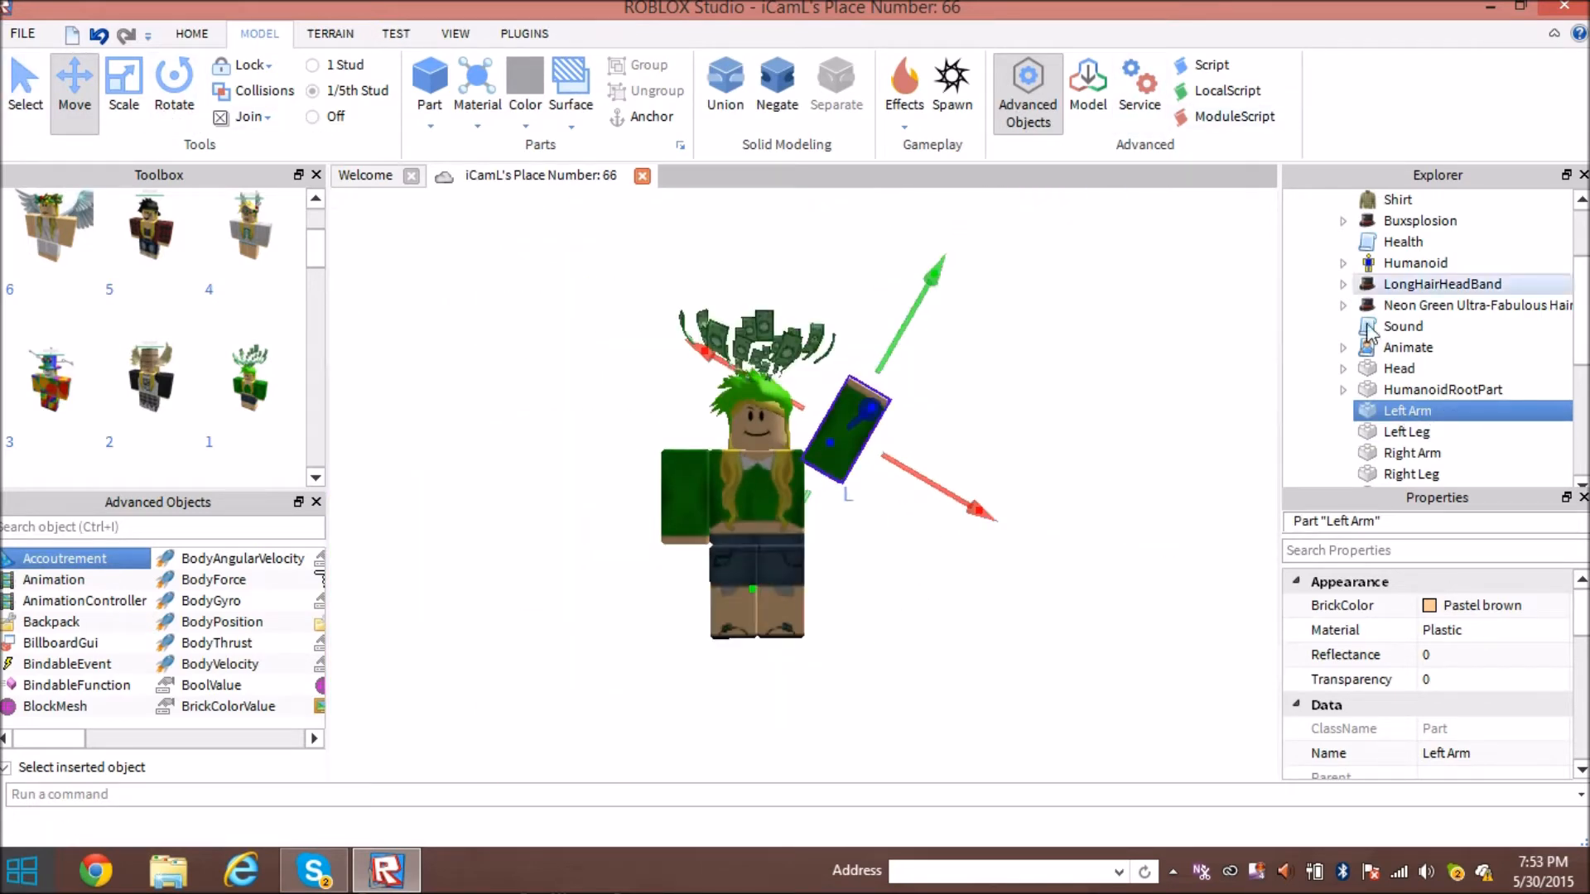
Rotate the character's Right Arm slightly away from its straight hanging position.
scroll(1408, 398, "down", 1)
left_click(1407, 371)
left_click(1413, 391)
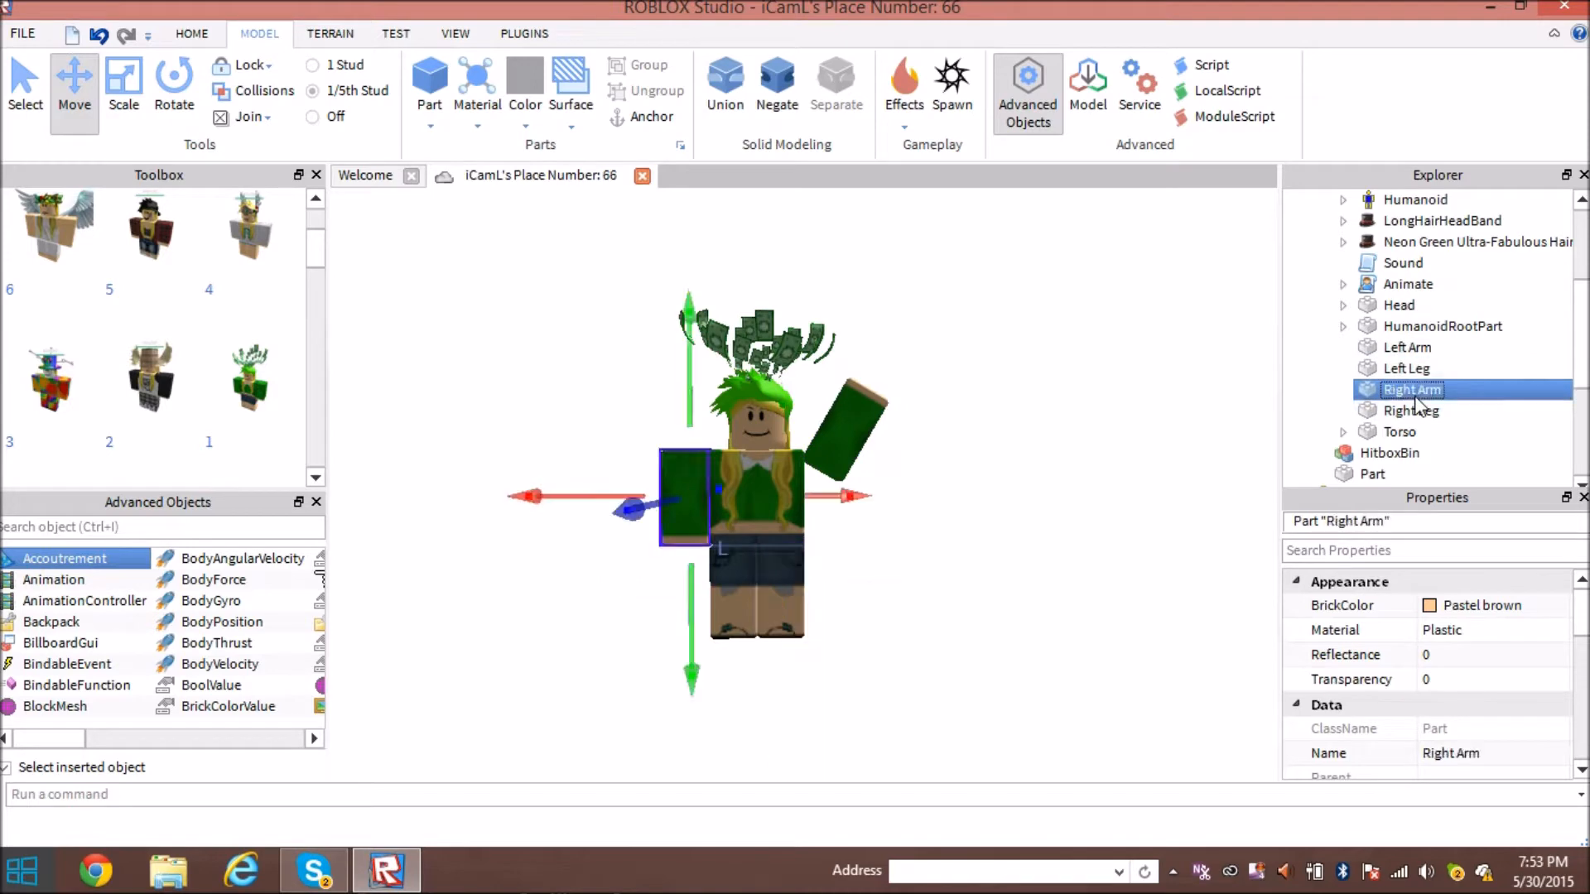
left_click(174, 83)
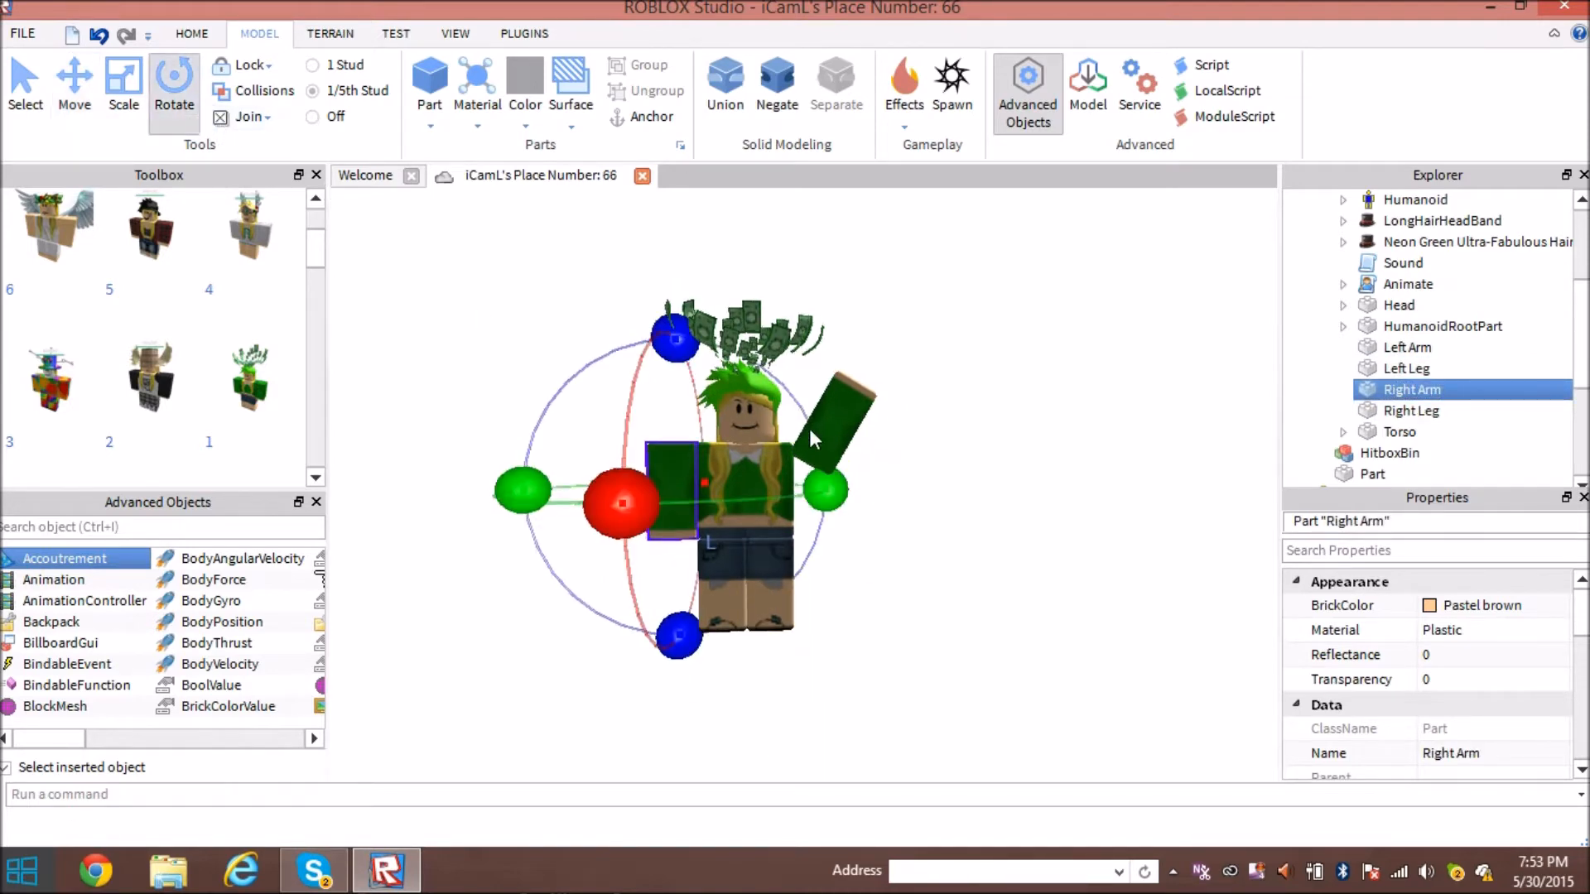
scroll(816, 439, "up", 3)
left_click_drag(815, 439, 808, 472)
Move the rotated Right Arm back against the torso so that it lines up with the shoulder.
left_click(74, 83)
left_click_drag(751, 646, 776, 650)
left_click_drag(799, 475, 780, 487)
right_click_drag(898, 517, 897, 507)
scroll(896, 505, "up", 2)
scroll(897, 505, "down", 3)
scroll(897, 506, "up", 3)
scroll(897, 507, "down", 5)
scroll(897, 507, "up", 2)
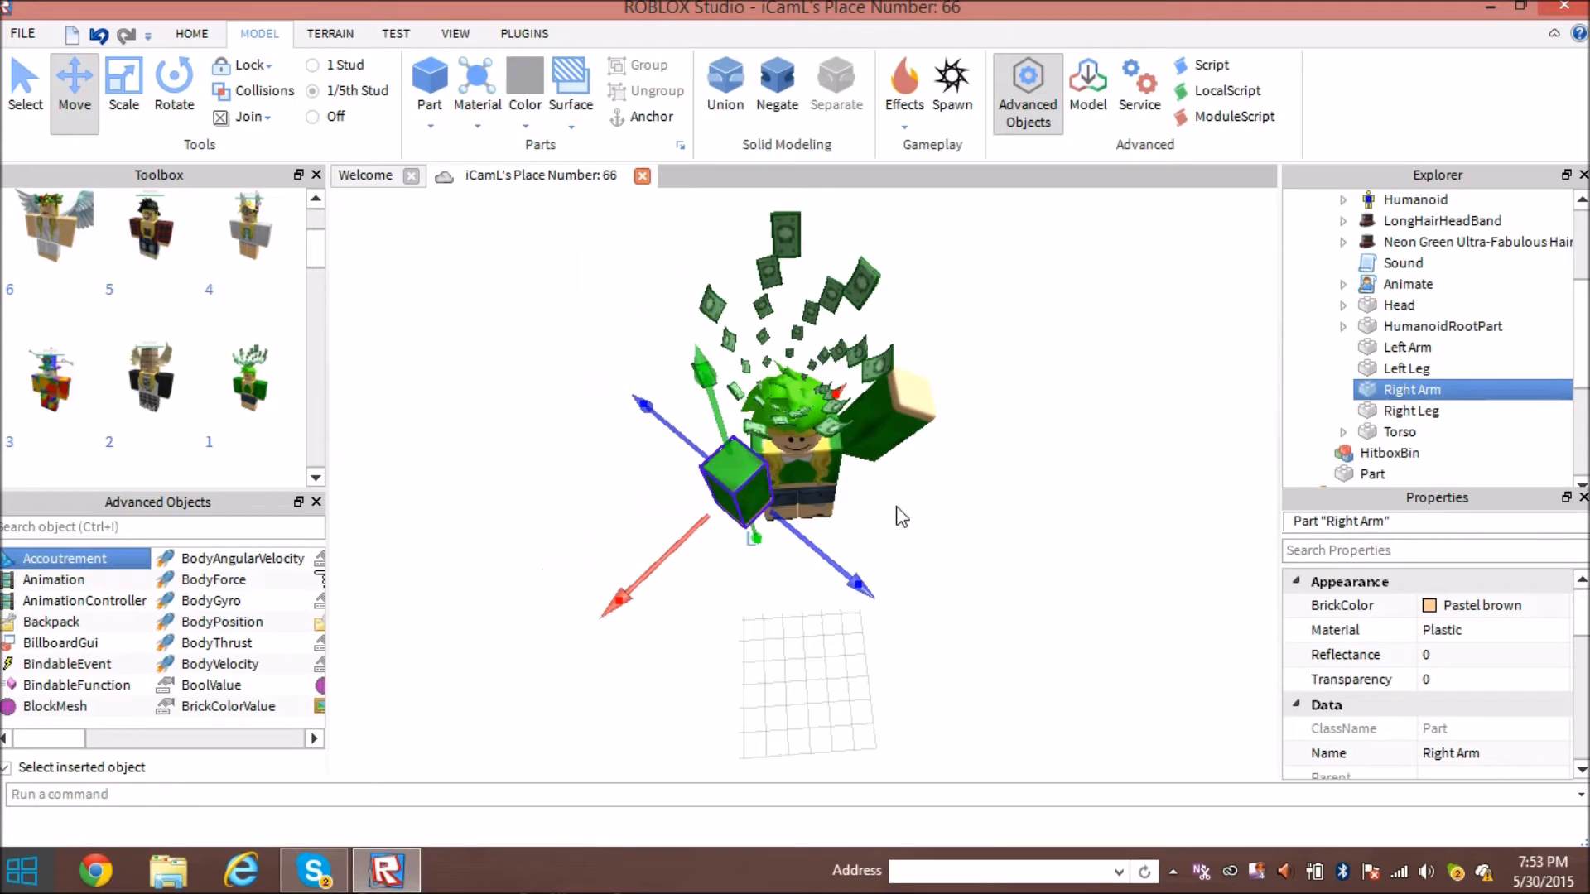
scroll(897, 507, "up", 3)
left_click_drag(818, 609, 799, 606)
left_click_drag(528, 593, 544, 591)
scroll(656, 334, "up", 3)
right_click_drag(655, 330, 656, 334)
scroll(656, 334, "down", 5)
scroll(837, 487, "up", 3)
scroll(836, 487, "down", 5)
scroll(836, 487, "up", 3)
scroll(836, 487, "down", 3)
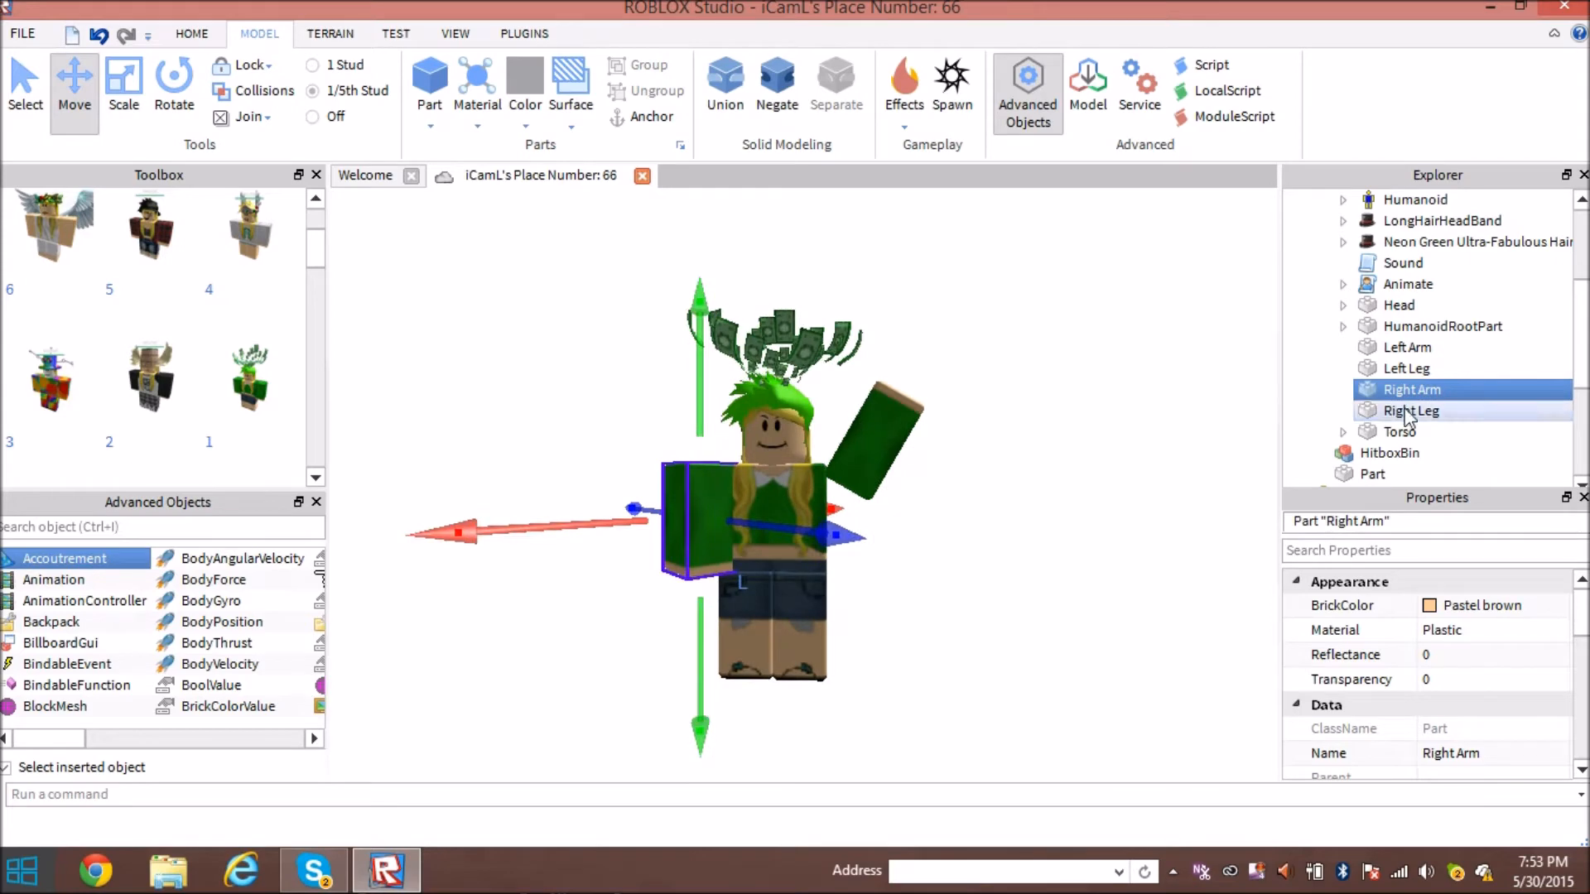
Rotate the character's Left Leg slightly outward and deselect it.
left_click(1421, 369)
left_click(174, 79)
scroll(961, 331, "up", 6)
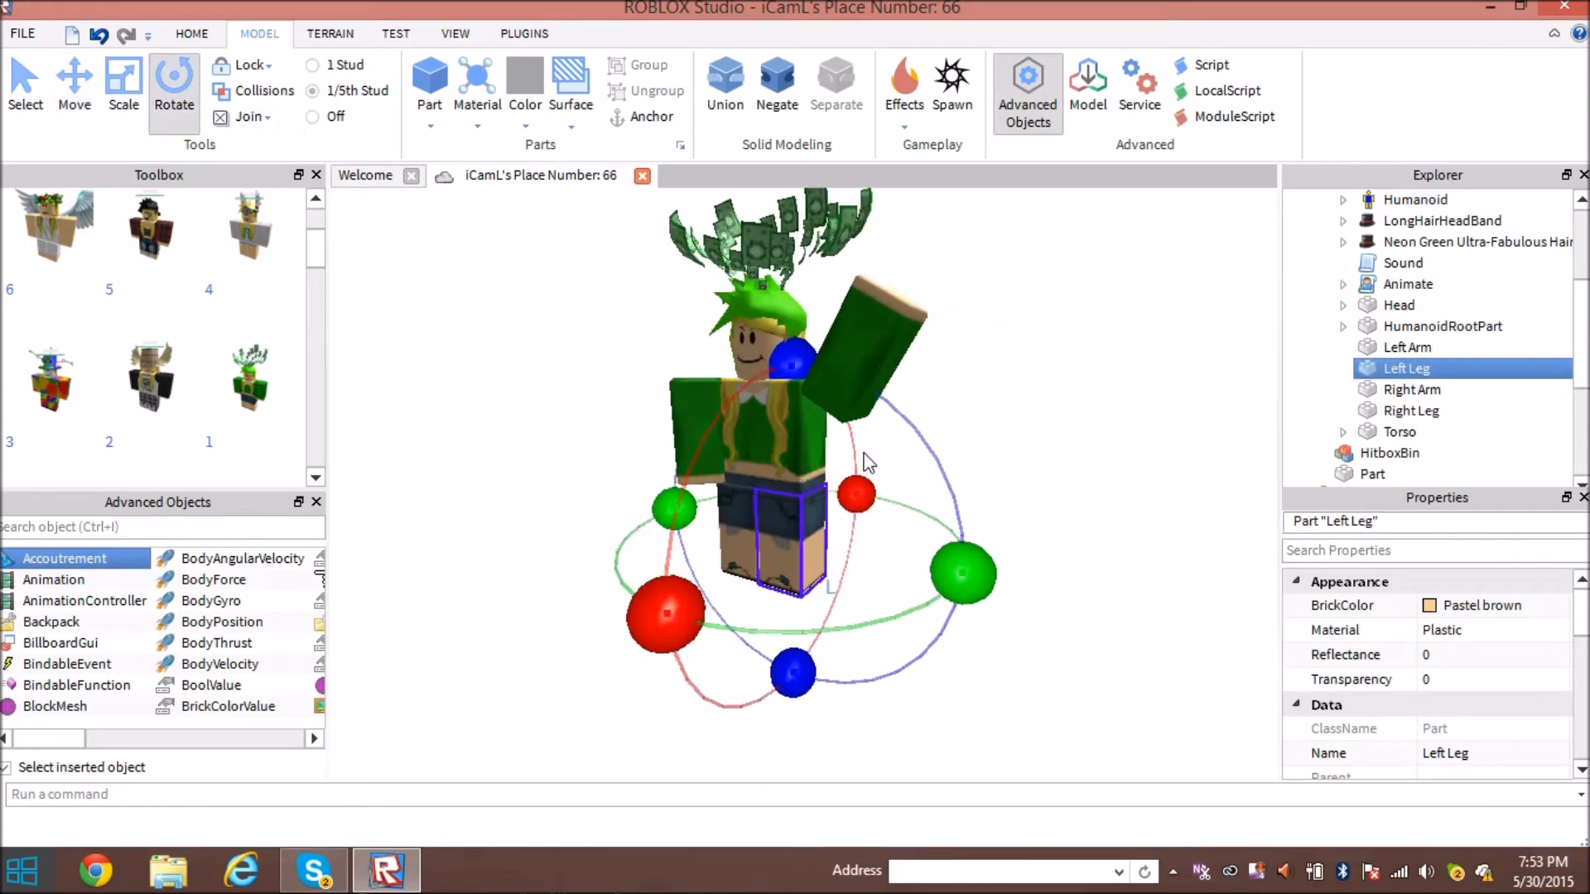
left_click_drag(962, 330, 856, 334)
right_click_drag(856, 335, 851, 340)
left_click(851, 340)
scroll(815, 361, "down", 6)
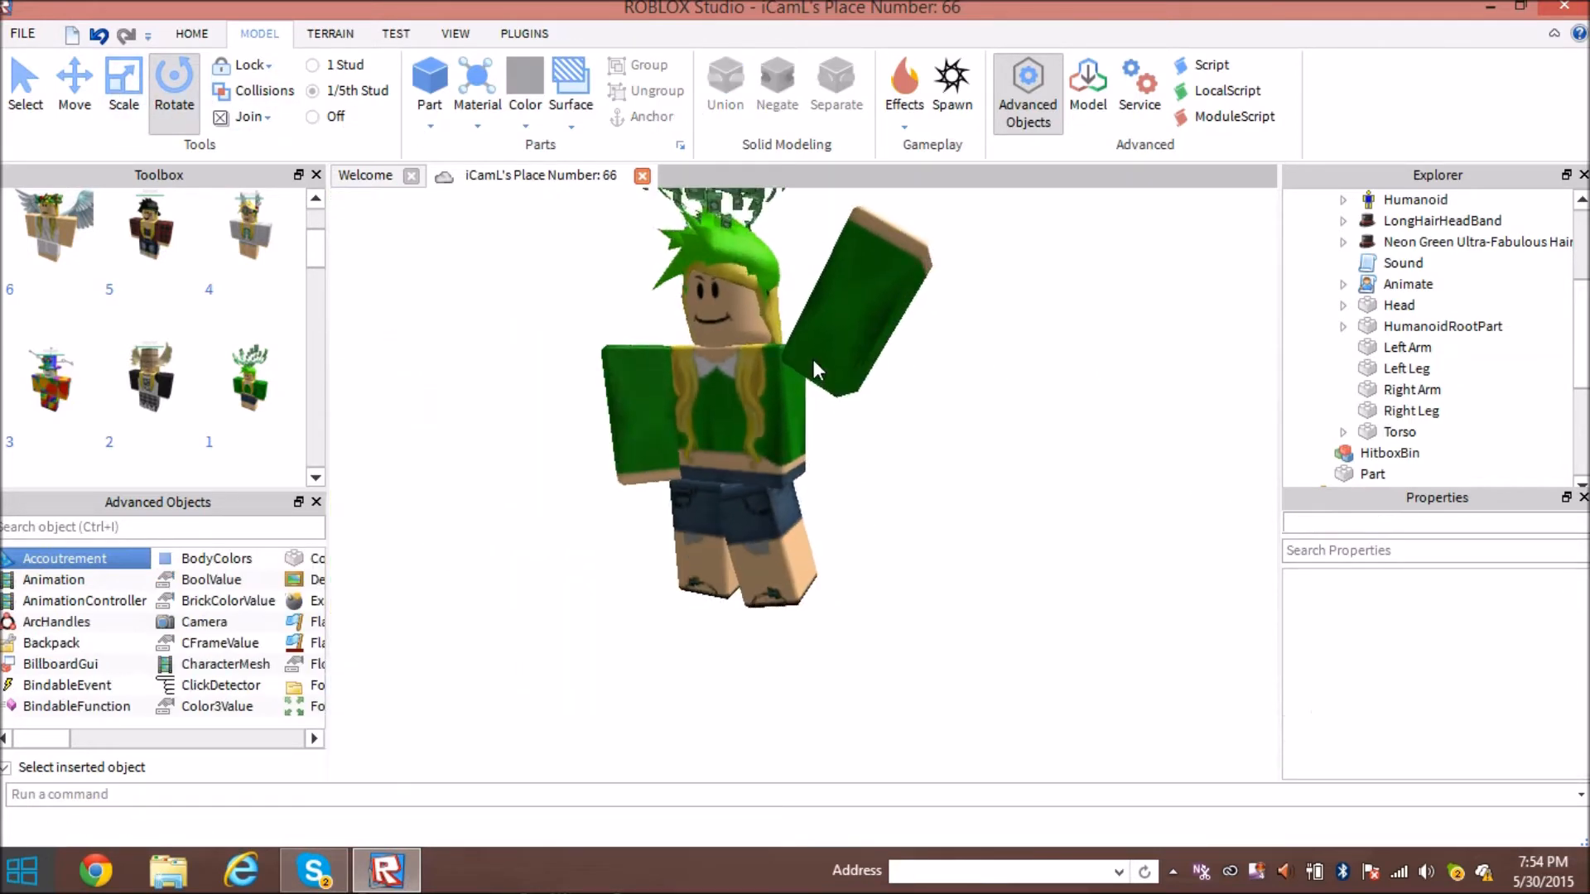
Examine the posed arms and leg of the character from the front, up close and from a distance.
scroll(814, 364, "up", 5)
scroll(824, 357, "down", 5)
left_click_drag(992, 255, 749, 572)
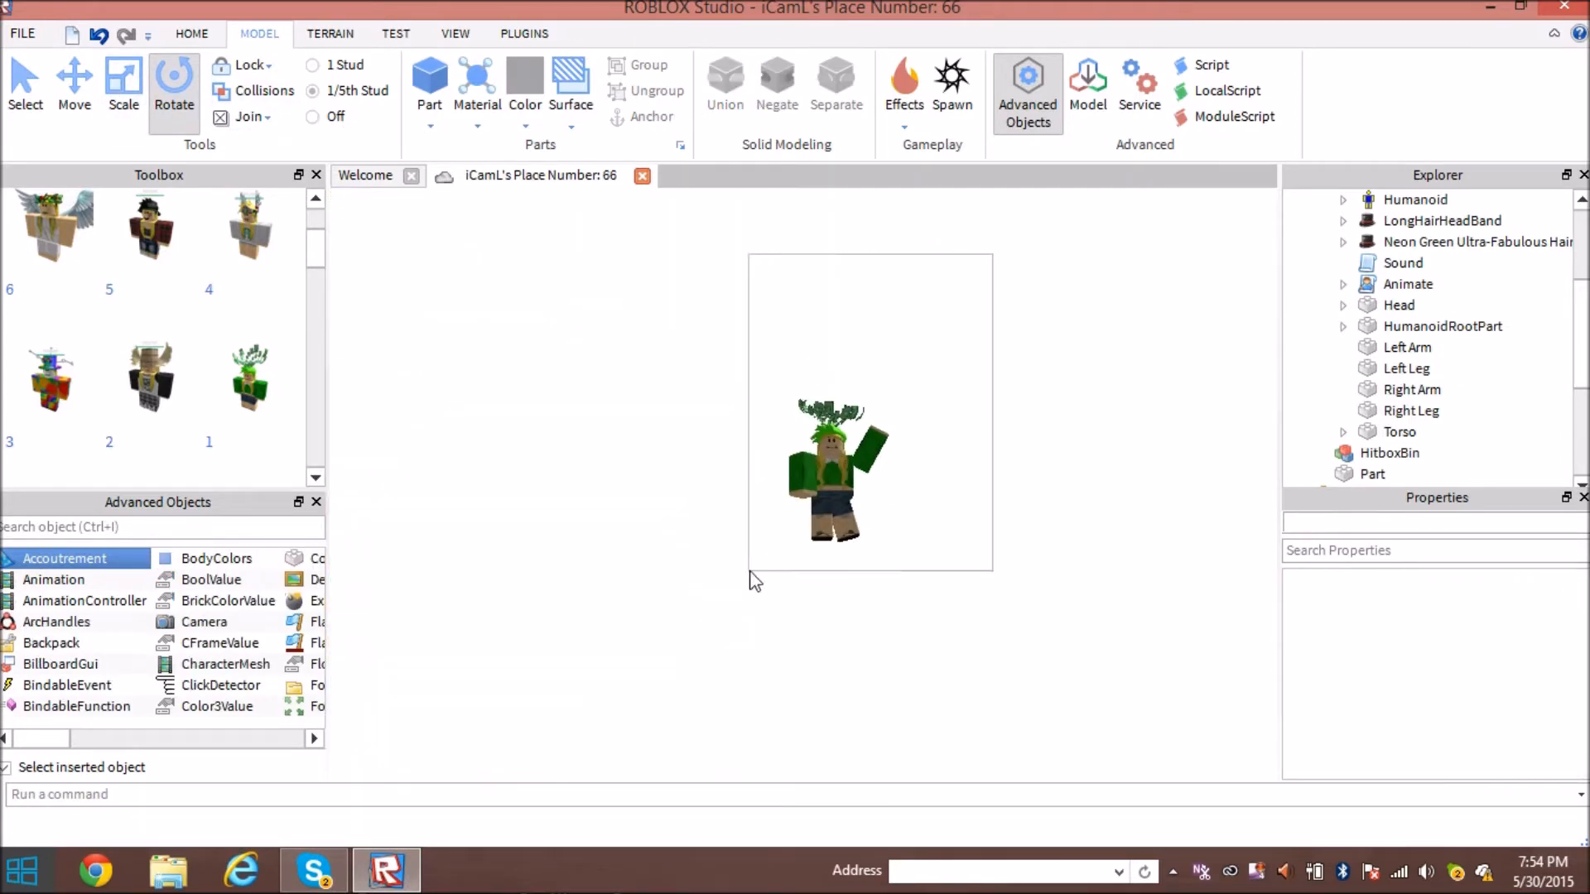
right_click_drag(734, 607, 753, 590)
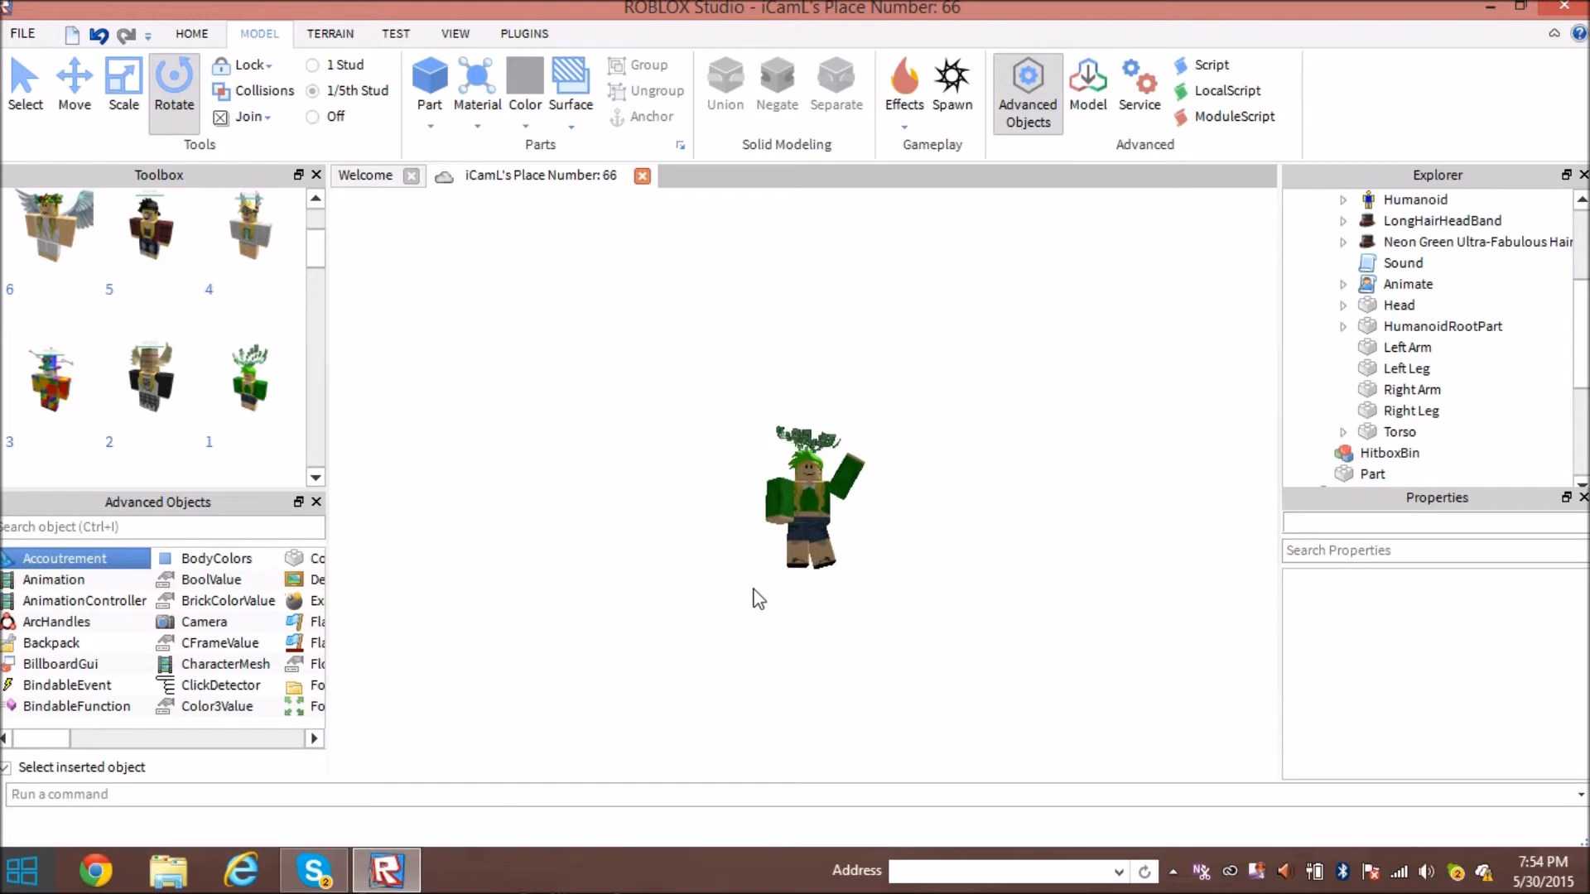
scroll(753, 589, "up", 5)
scroll(755, 592, "down", 3)
scroll(1115, 362, "up", 3)
scroll(991, 543, "down", 5)
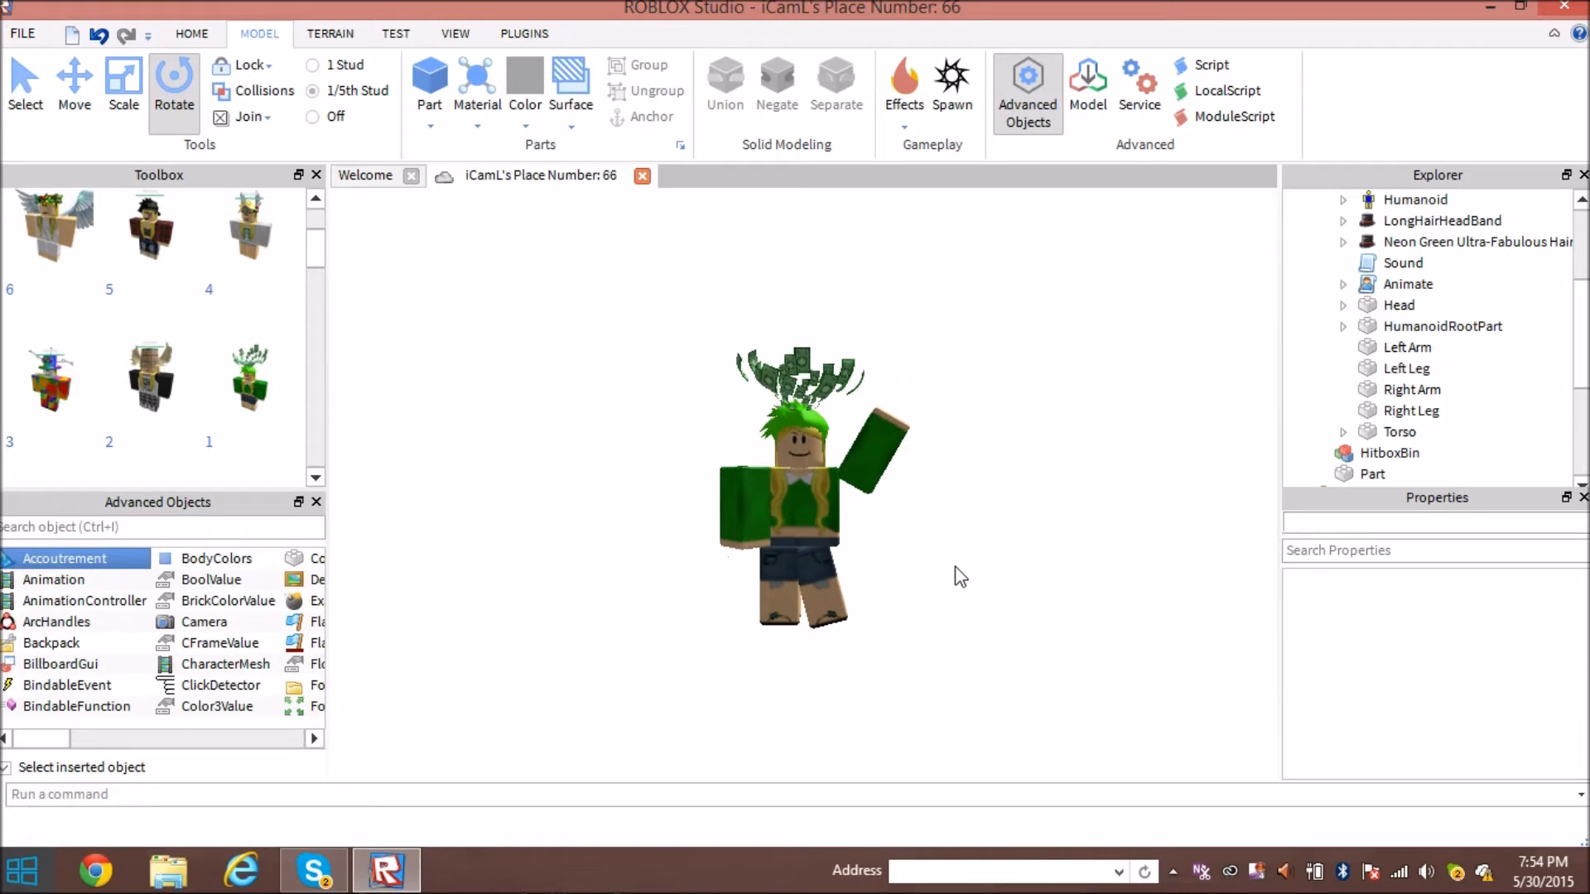
Move the rotated Left Leg slightly outward from the other leg and check the pose without a selection.
scroll(961, 578, "up", 3)
left_click(1400, 368)
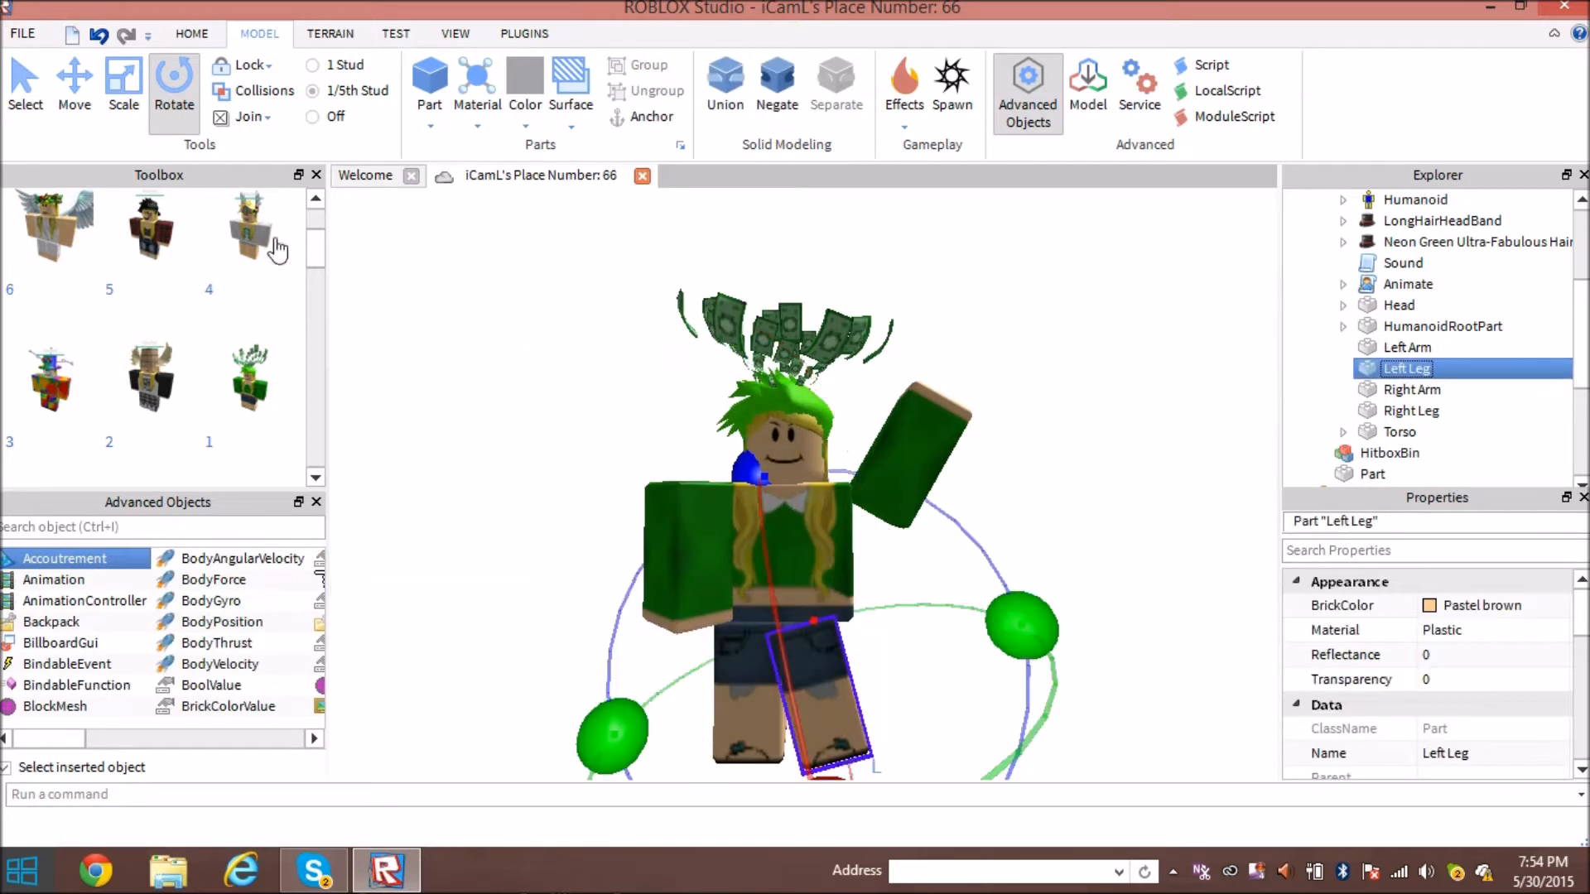
left_click(76, 91)
left_click(1031, 524)
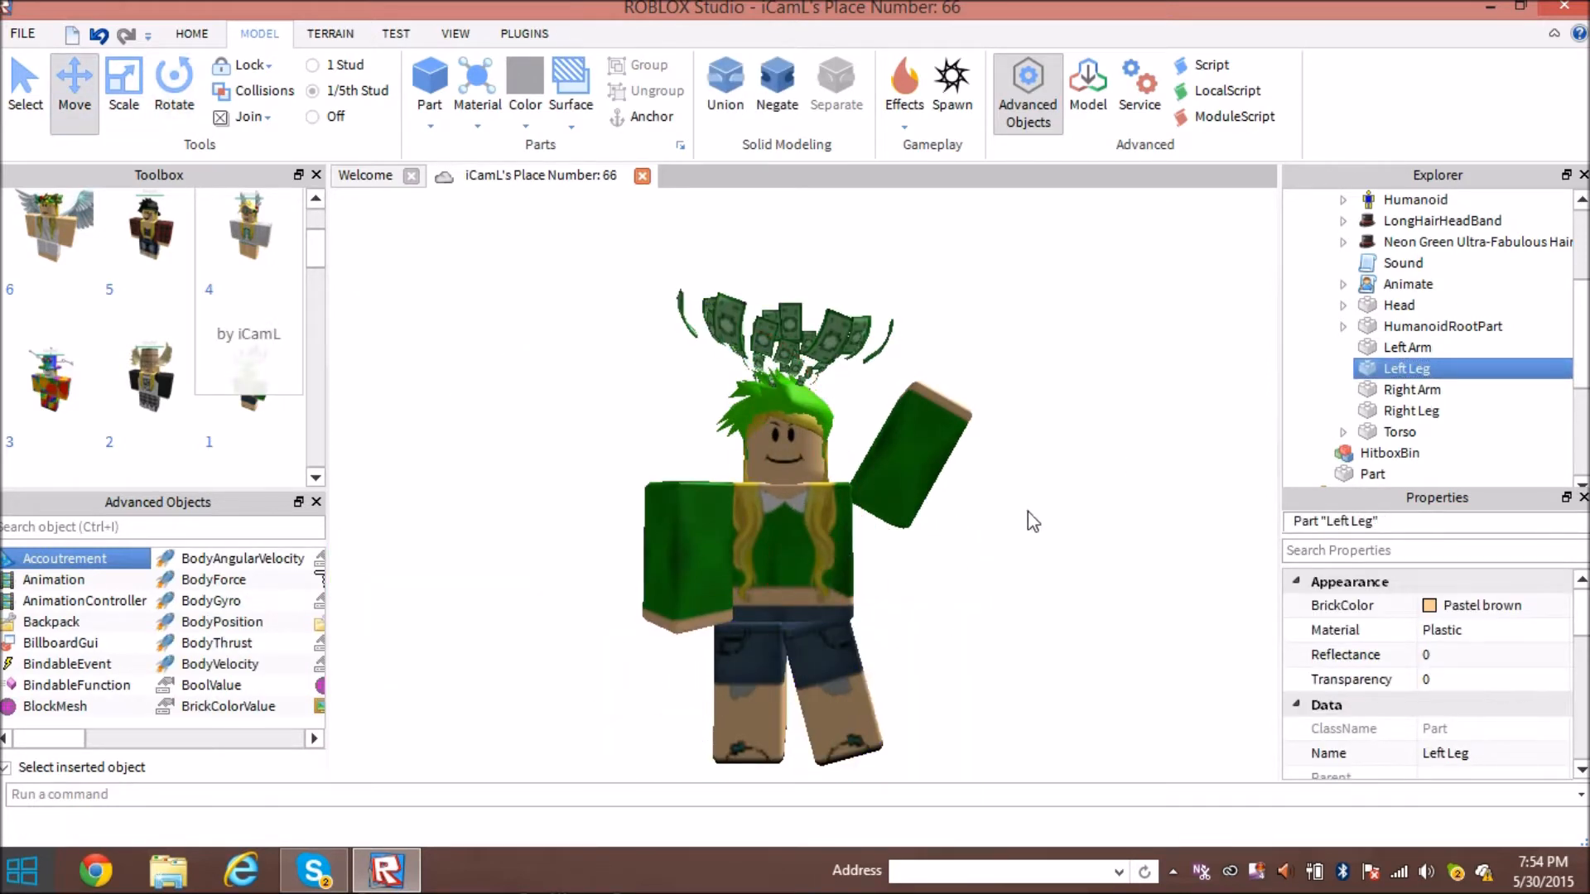
scroll(1033, 521, "down", 3)
scroll(1032, 522, "up", 3)
right_click_drag(995, 571, 989, 522)
scroll(988, 521, "down", 3)
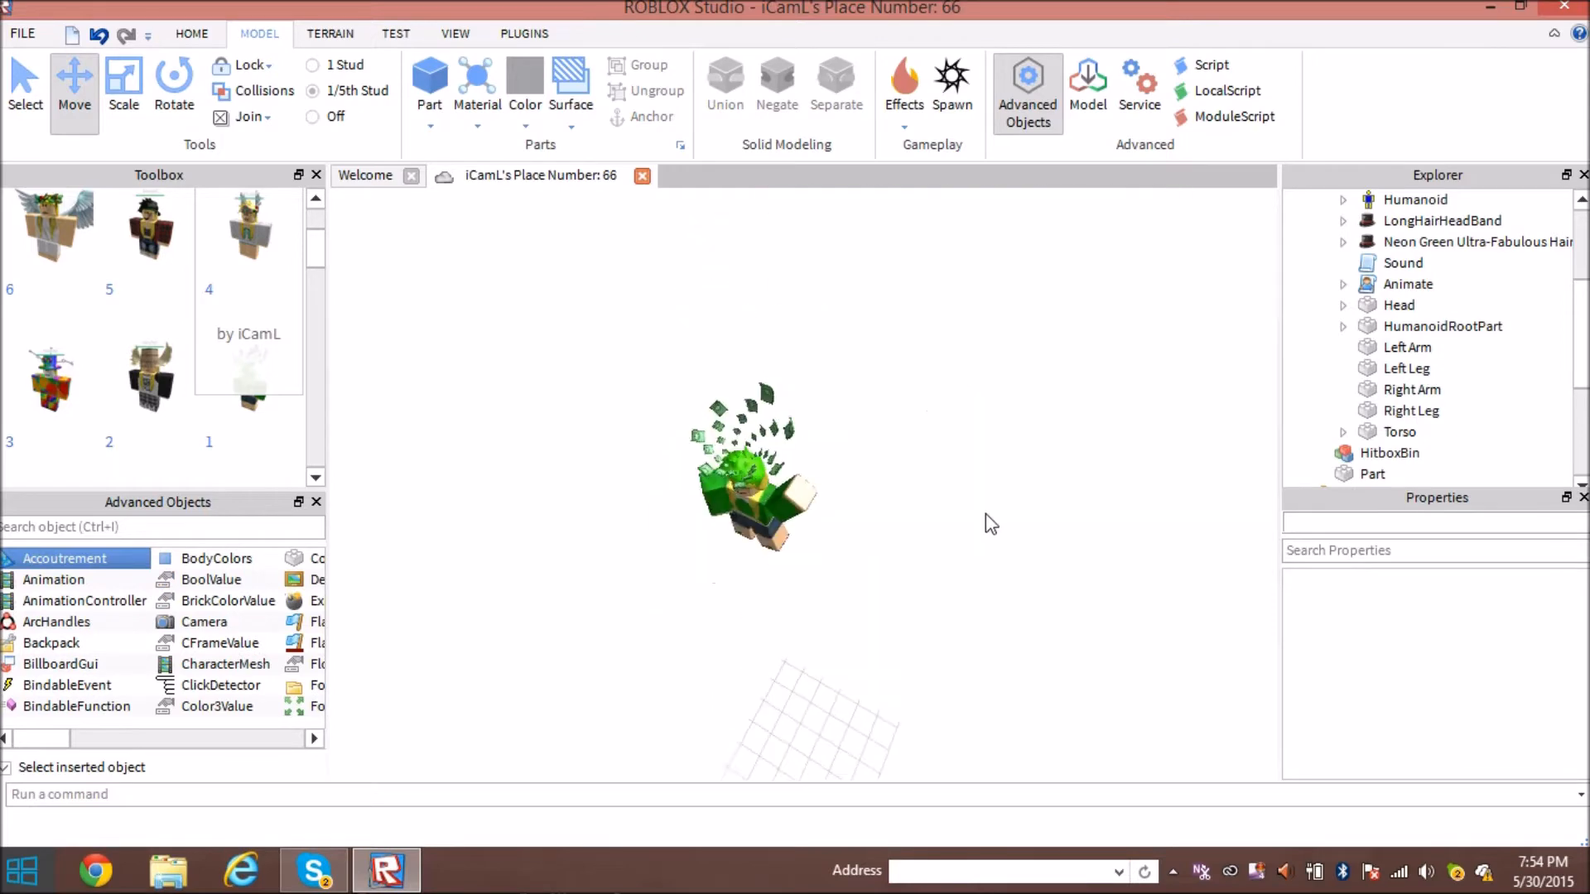
scroll(989, 521, "up", 3)
scroll(1408, 290, "up", 3)
left_click(1467, 264)
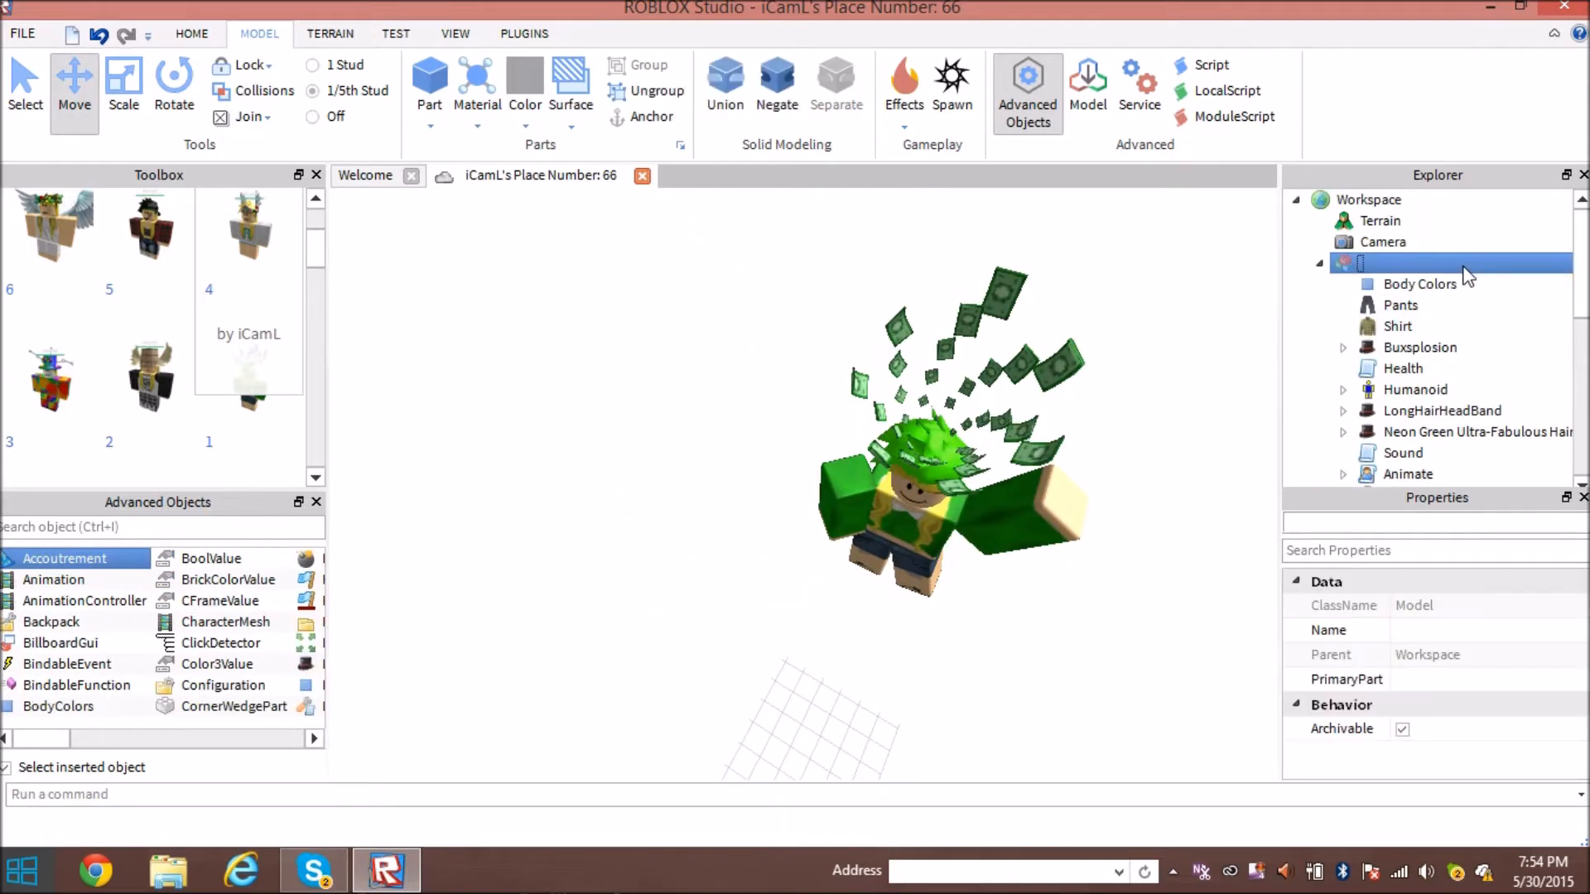
right_click_drag(972, 440, 802, 364)
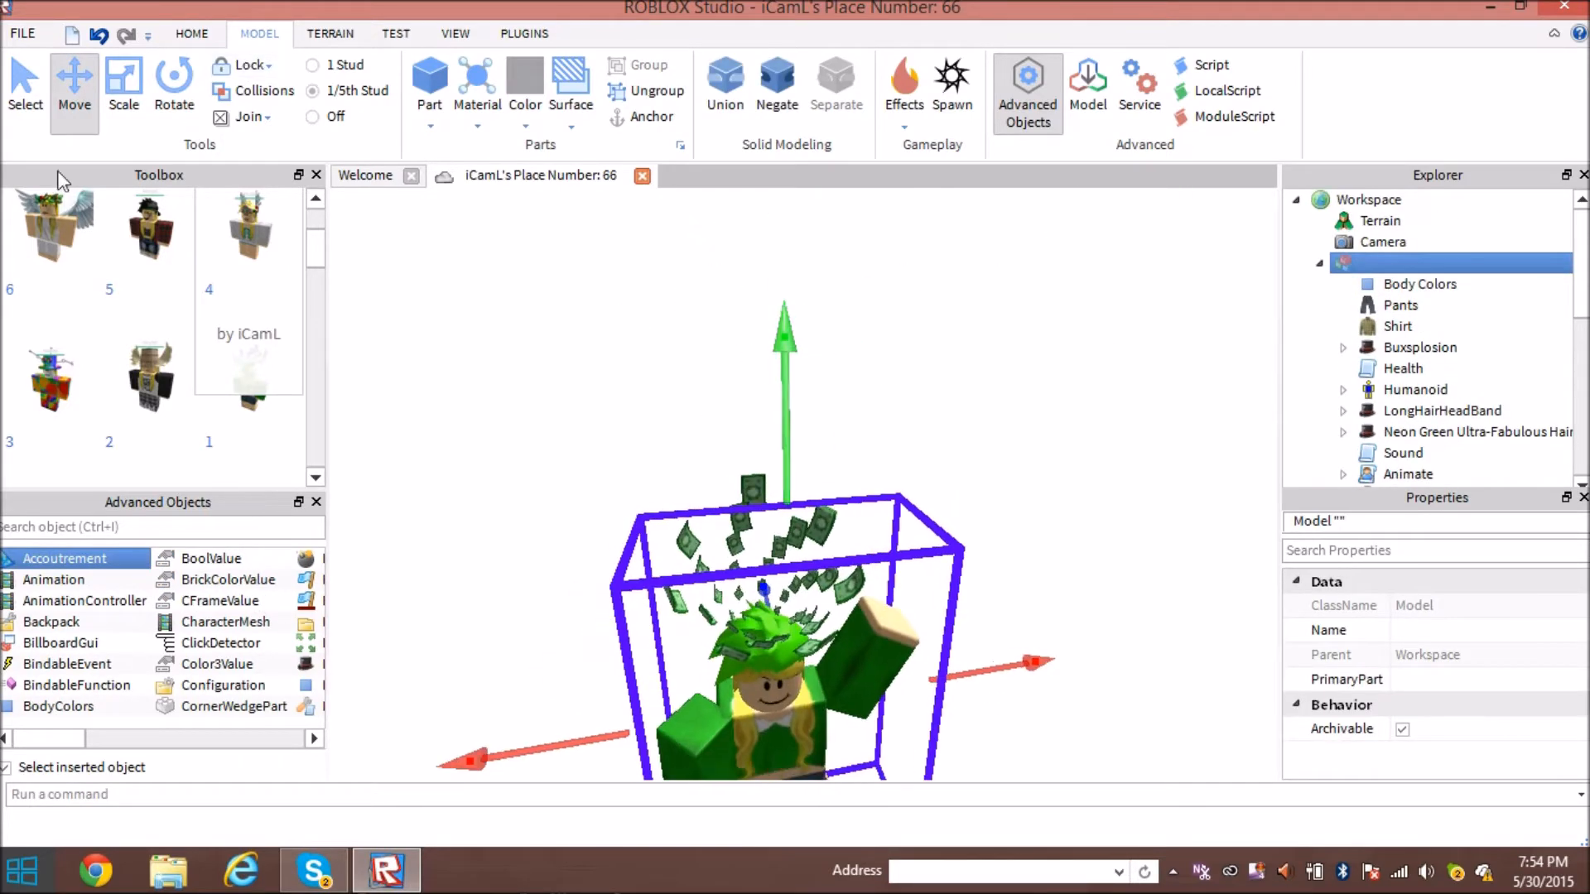
left_click(62, 94)
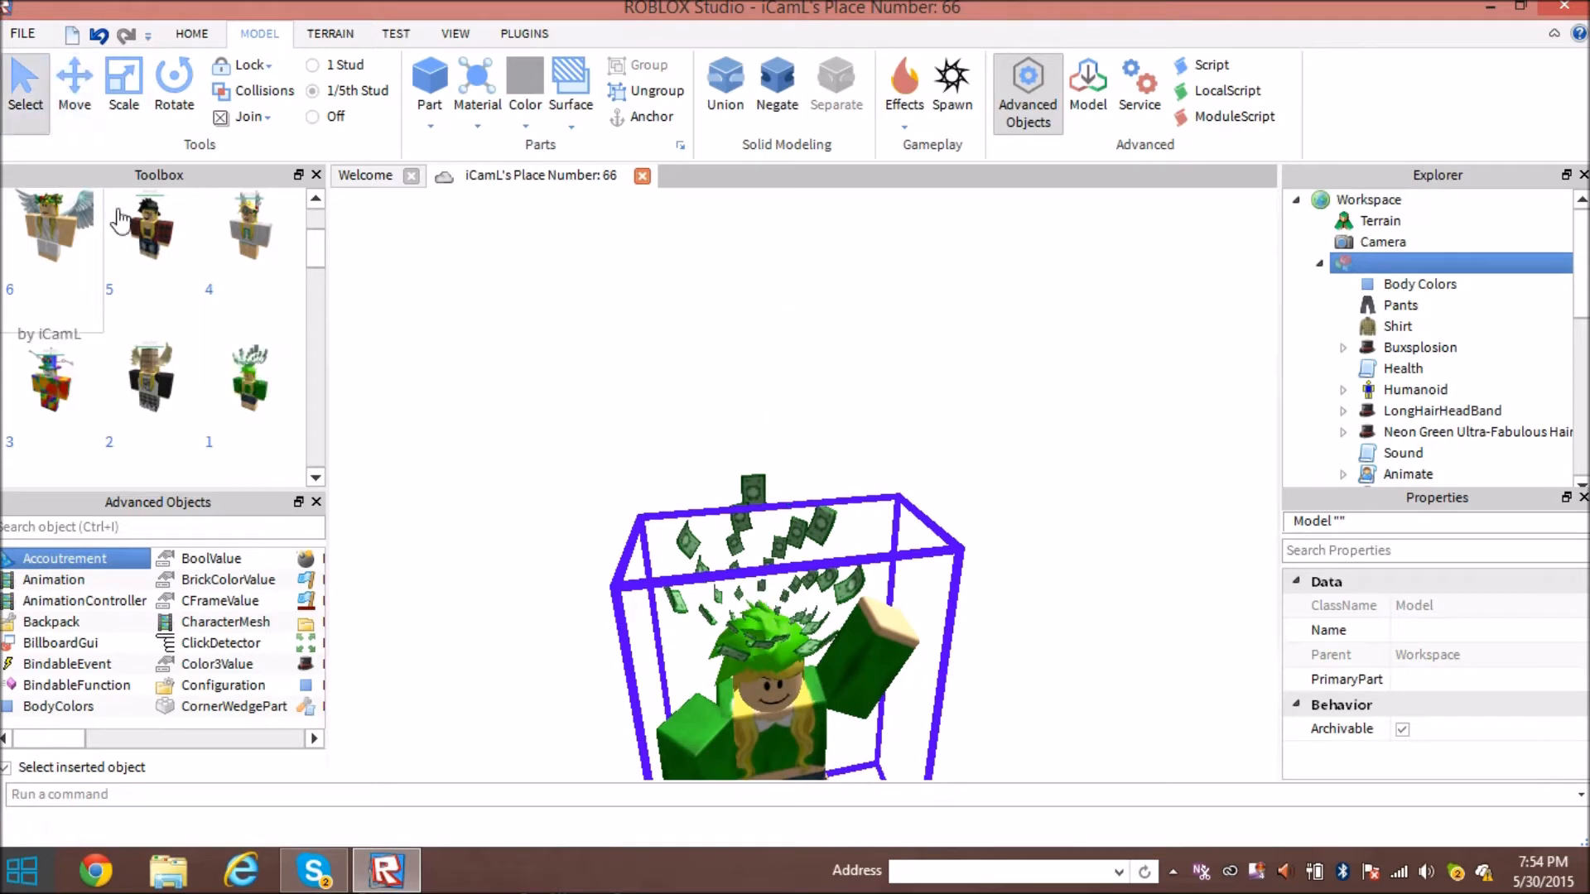
left_click(437, 81)
right_click_drag(735, 355, 826, 440)
scroll(827, 440, "down", 5)
scroll(824, 428, "up", 5)
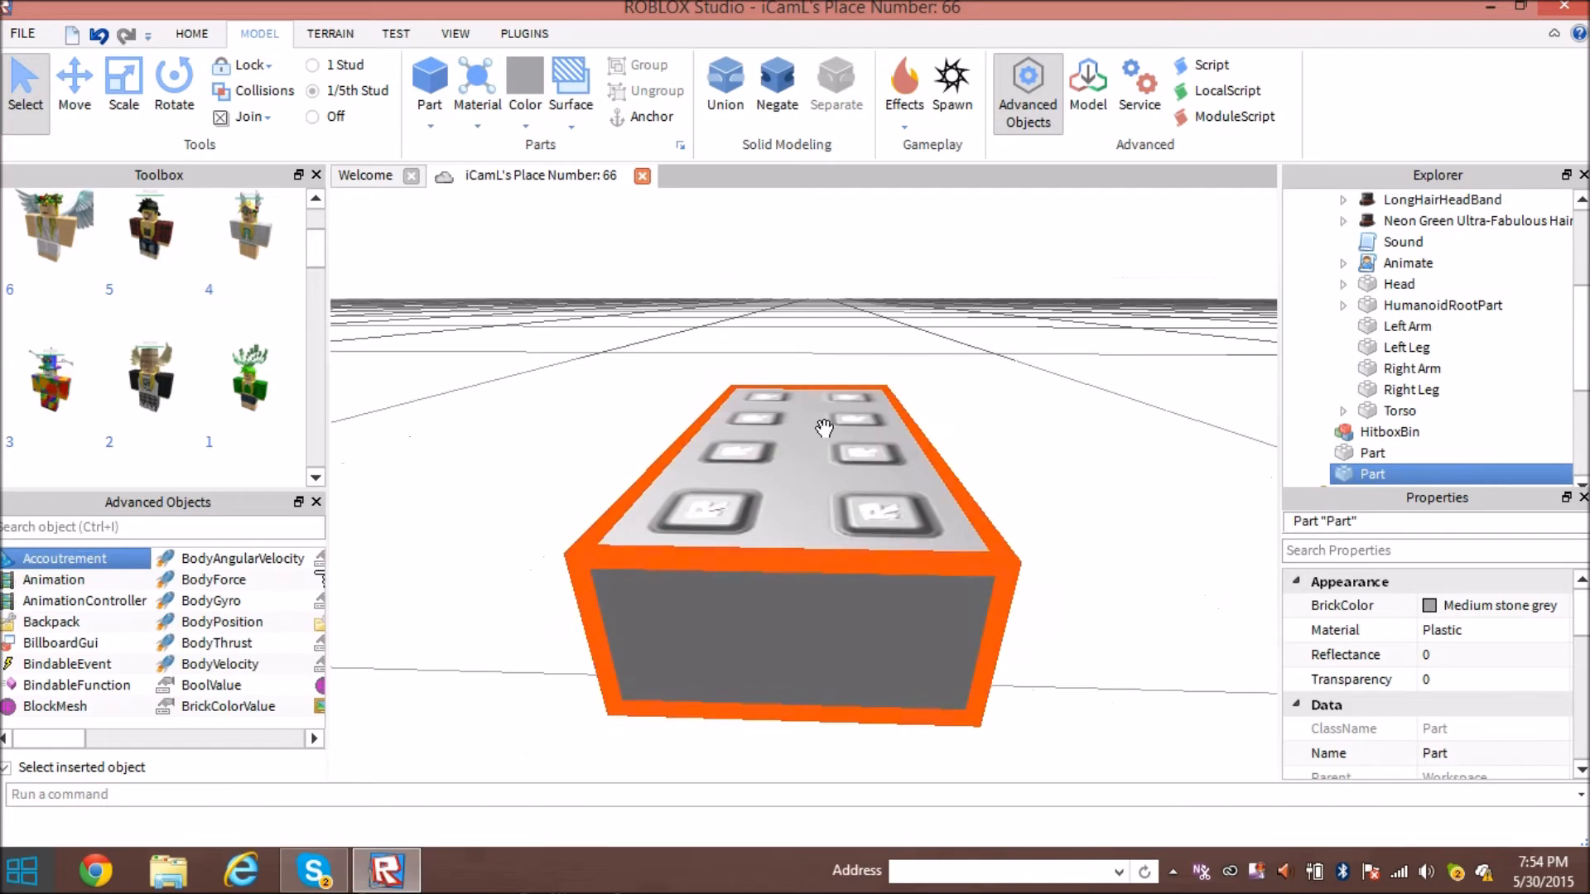
key("Delete")
scroll(1400, 431, "up", 4)
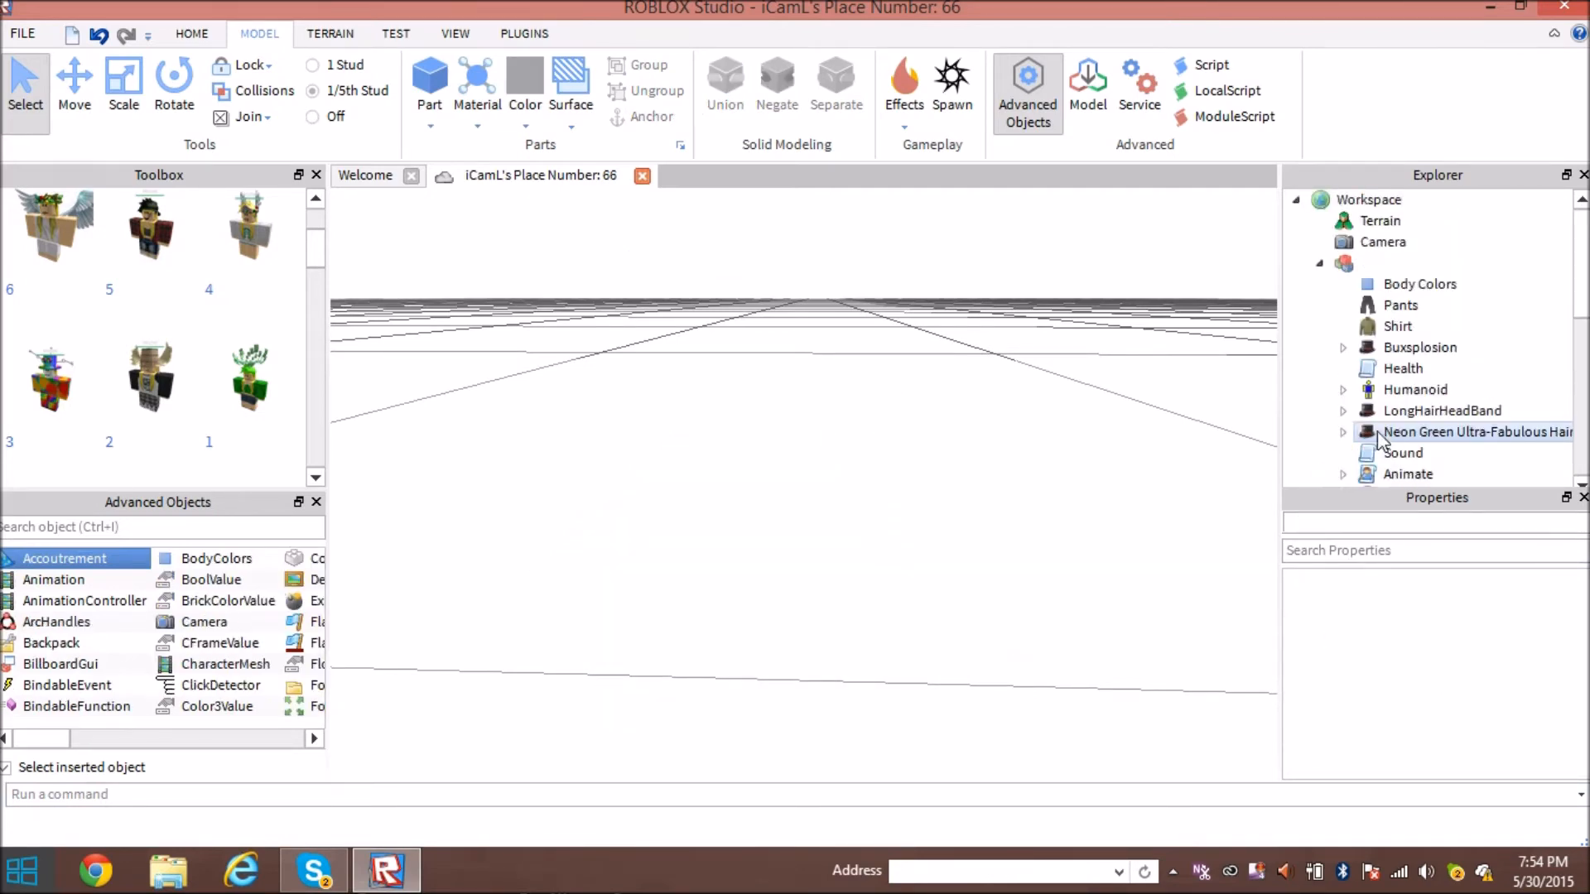
Focus on the character model and insert a new part above its head, with the increment set to 1 stud.
left_click(1363, 267)
key("f")
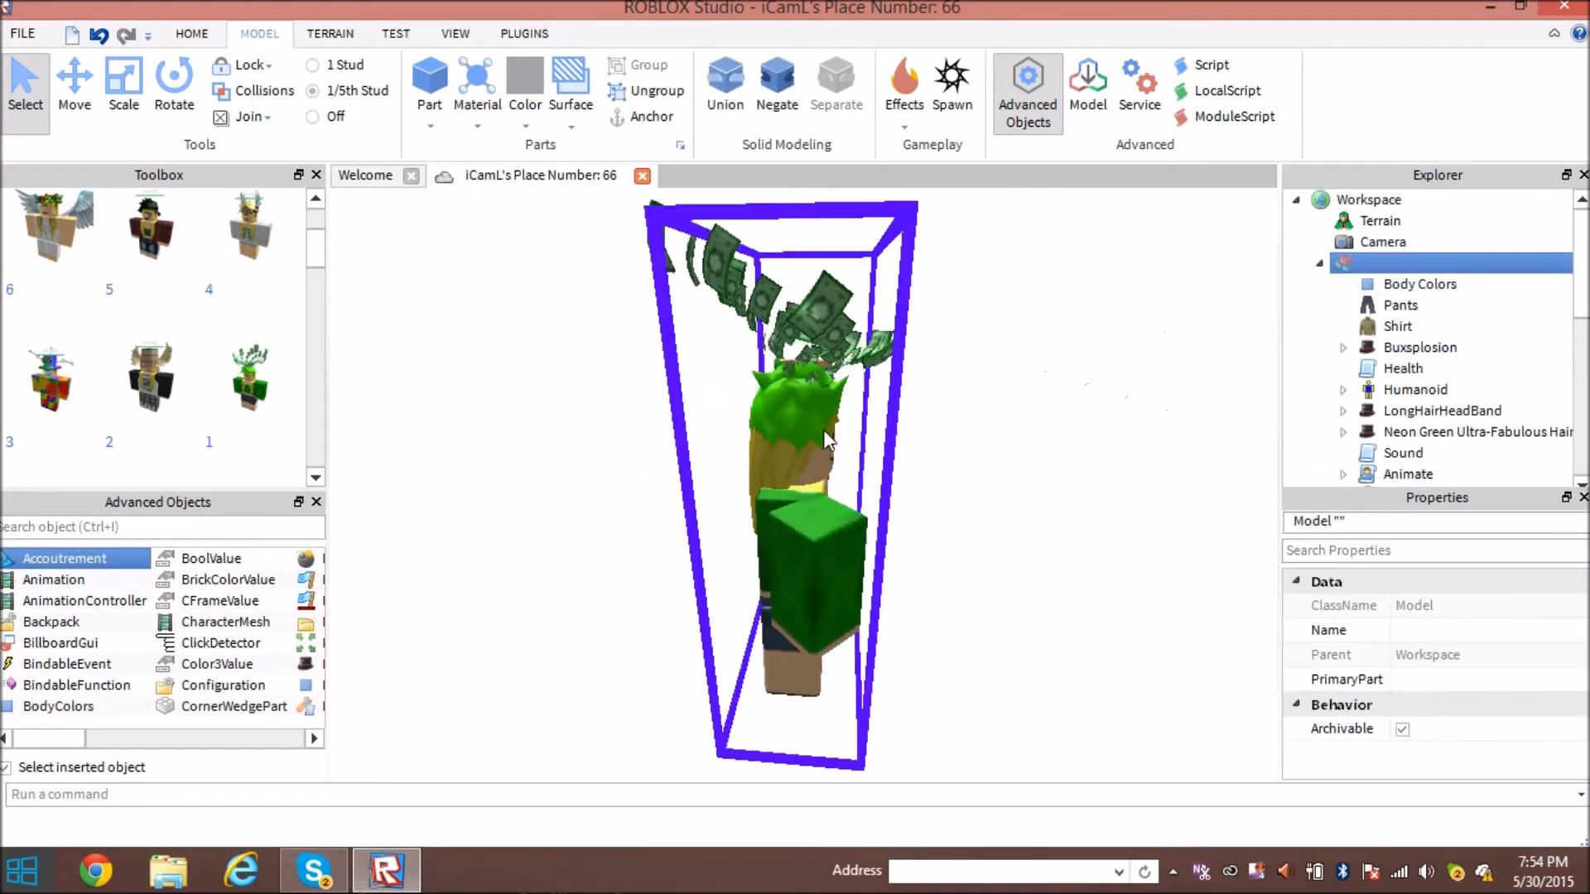
left_click(448, 81)
scroll(918, 482, "down", 5)
right_click_drag(918, 482, 915, 443)
scroll(921, 489, "up", 5)
scroll(921, 490, "down", 5)
scroll(920, 483, "up", 4)
key("f")
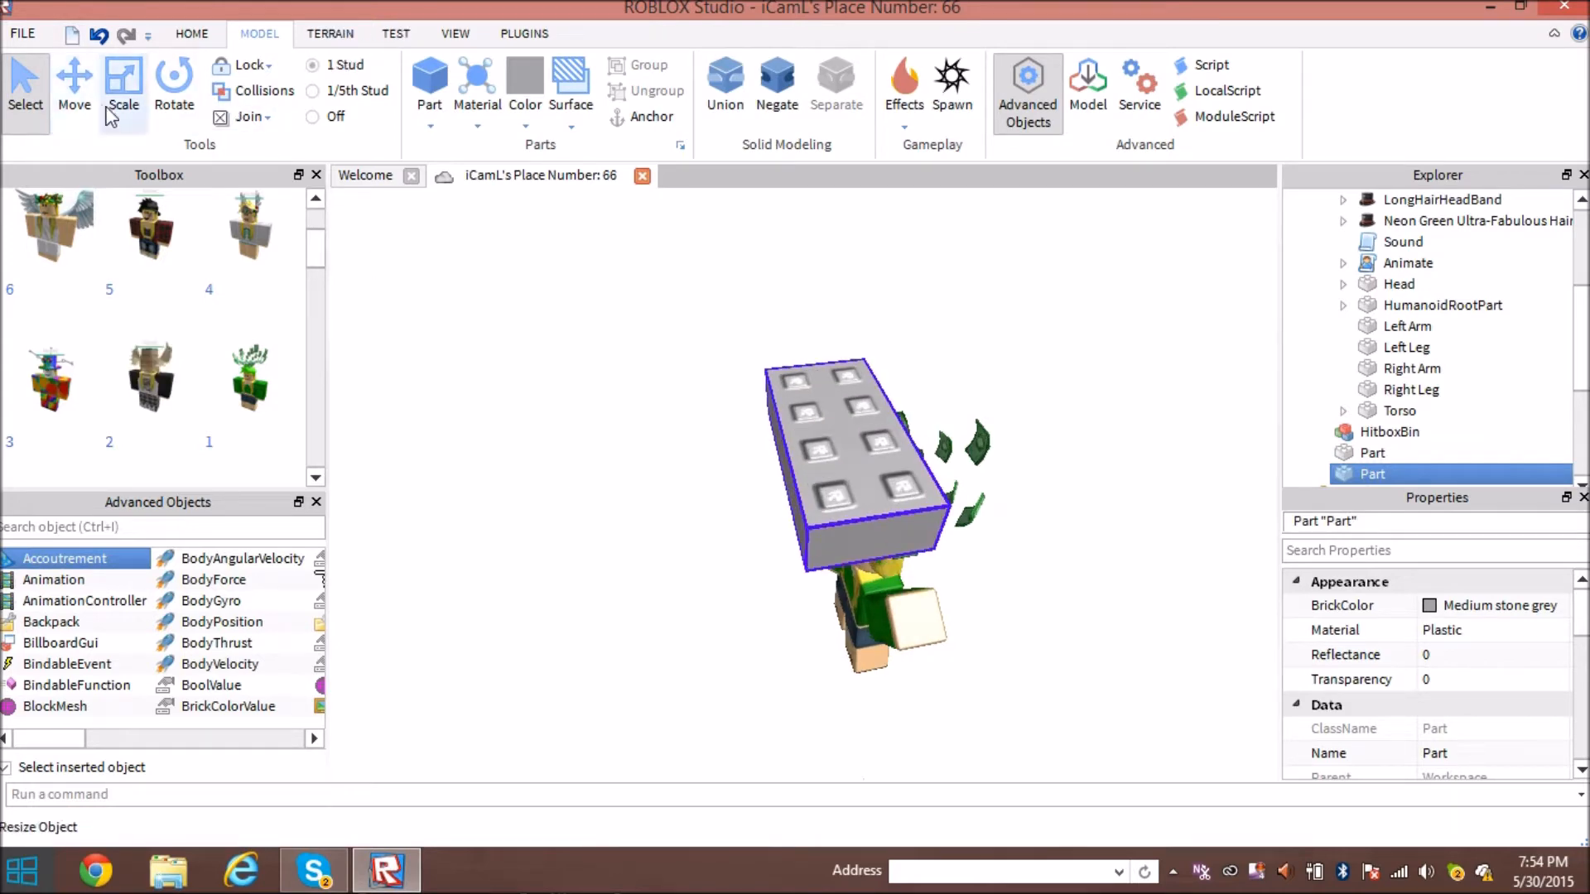
Scale the new part into a wide, tall board above the character.
left_click(124, 82)
left_click_drag(1000, 428, 1092, 400)
right_click_drag(1058, 416, 866, 424)
left_click_drag(795, 428, 827, 413)
left_click_drag(987, 621, 1114, 609)
scroll(1068, 659, "down", 2)
scroll(1010, 571, "up", 1)
scroll(256, 296, "down", 1)
Move the board sideways until it sits roughly centred above the character.
left_click(71, 108)
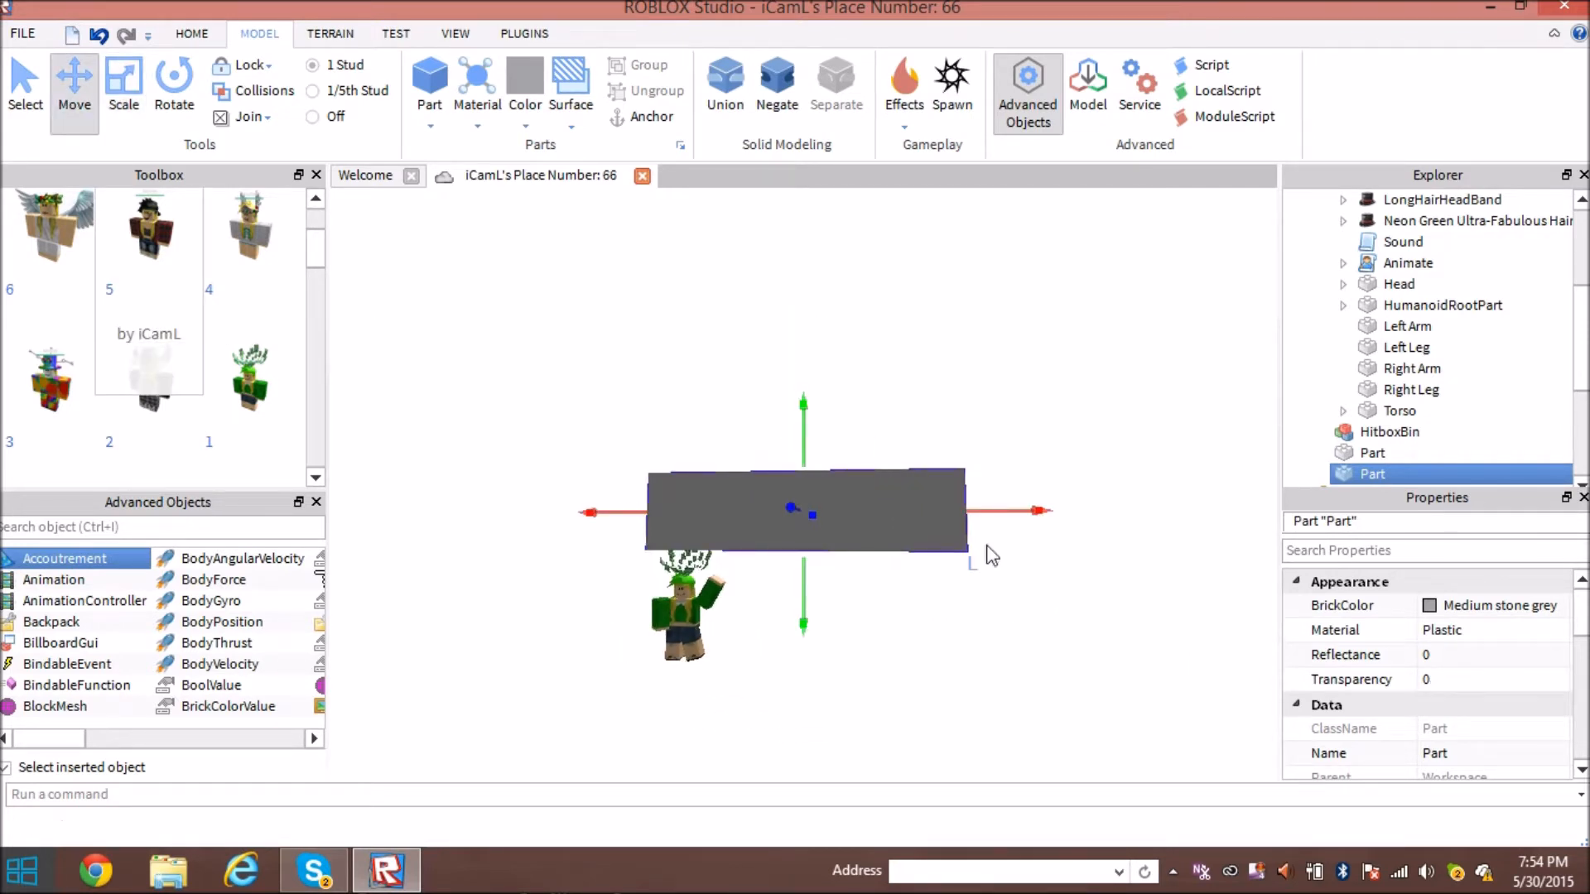
left_click_drag(977, 511, 882, 507)
scroll(919, 559, "up", 4)
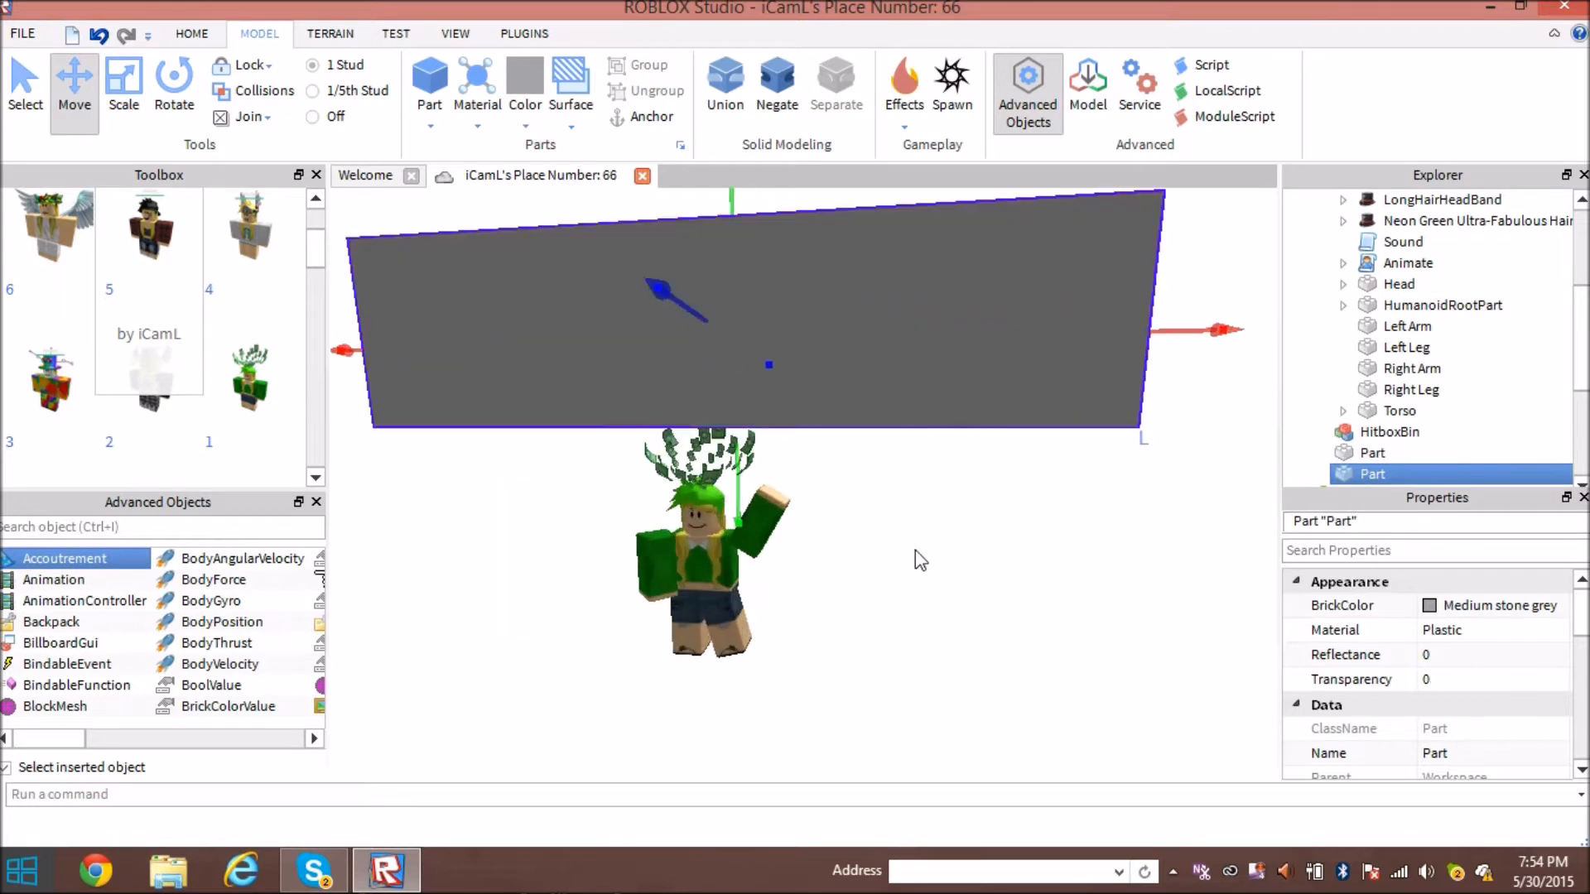
right_click_drag(916, 552, 1027, 451)
left_click_drag(1276, 401, 1227, 410)
scroll(1425, 712, "down", 3)
scroll(1458, 679, "up", 3)
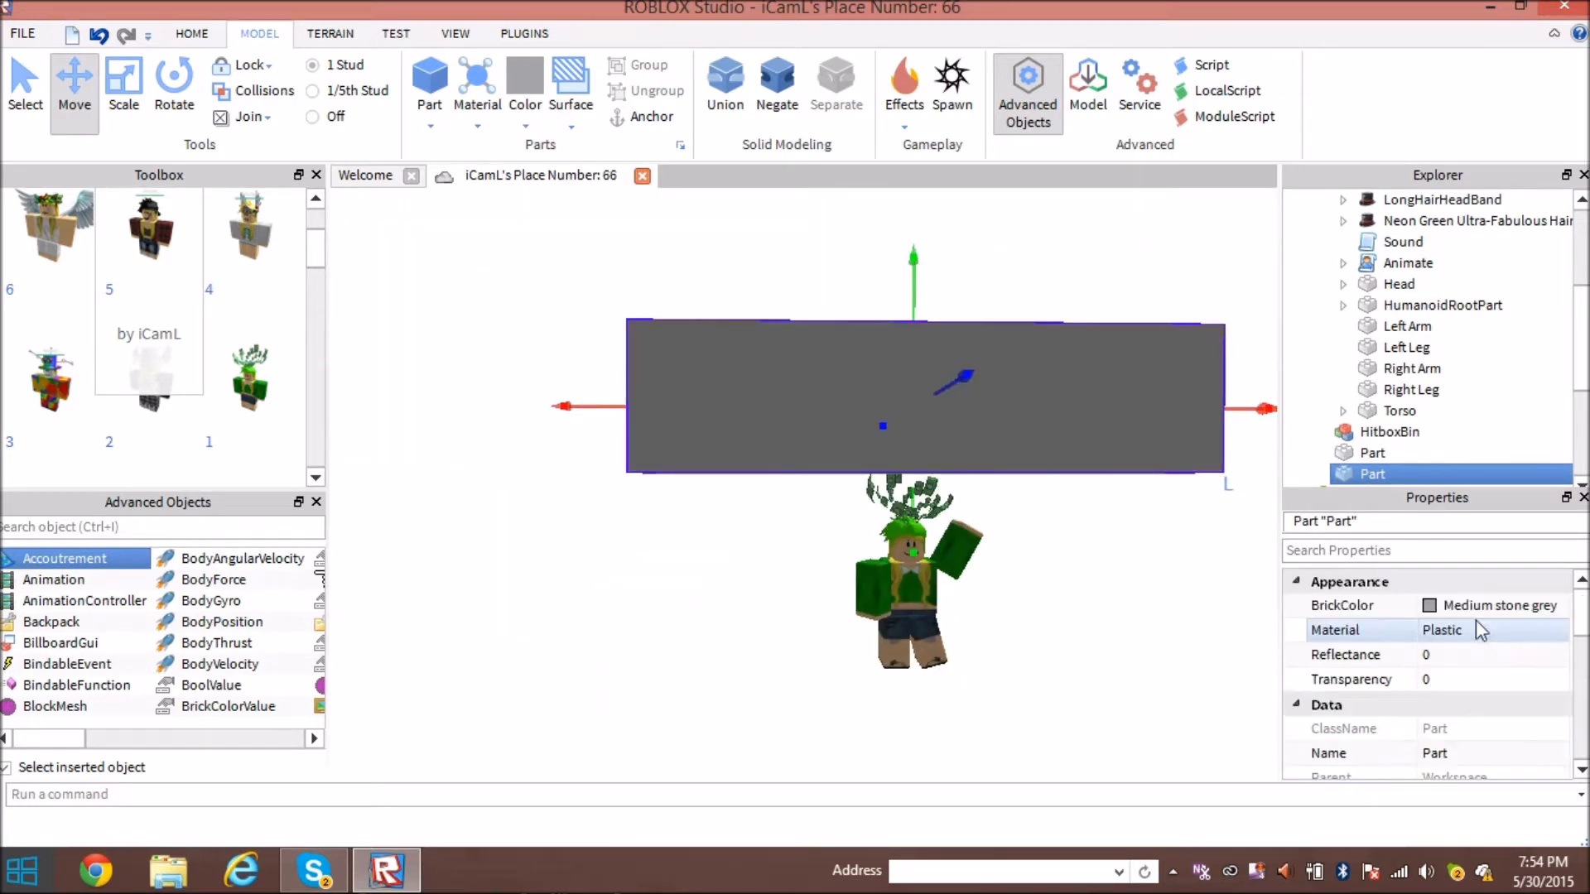
Set the board's Transparency to 1.
left_click(1450, 681)
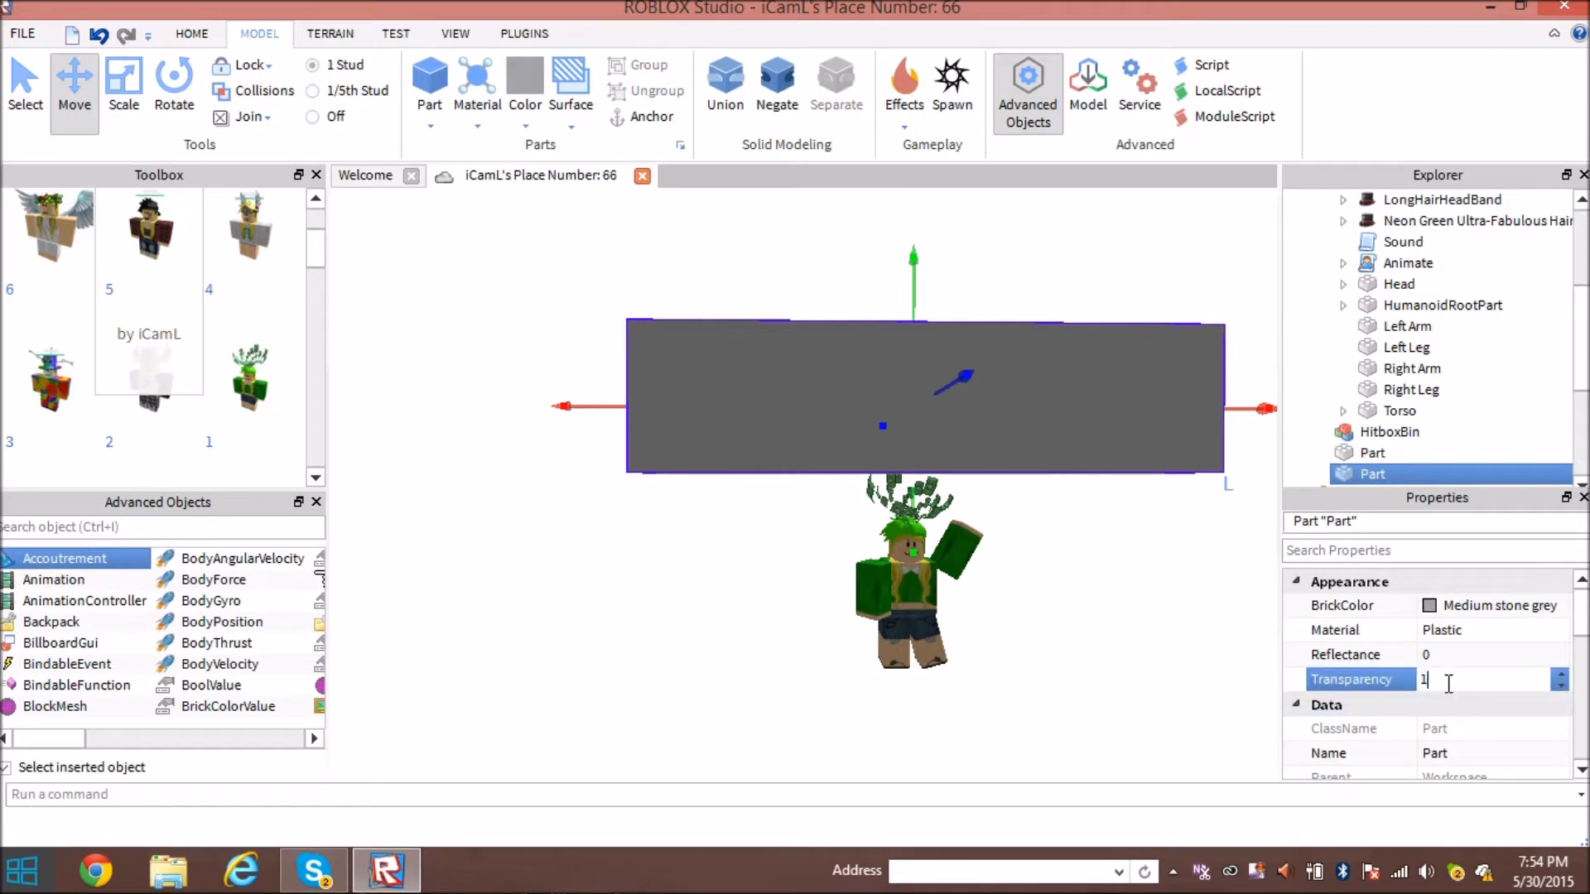
type("1")
key("Return")
Show My Decals in the toolbox and apply Intro Decal 1 to the front face of the transparent board.
scroll(197, 282, "up", 2)
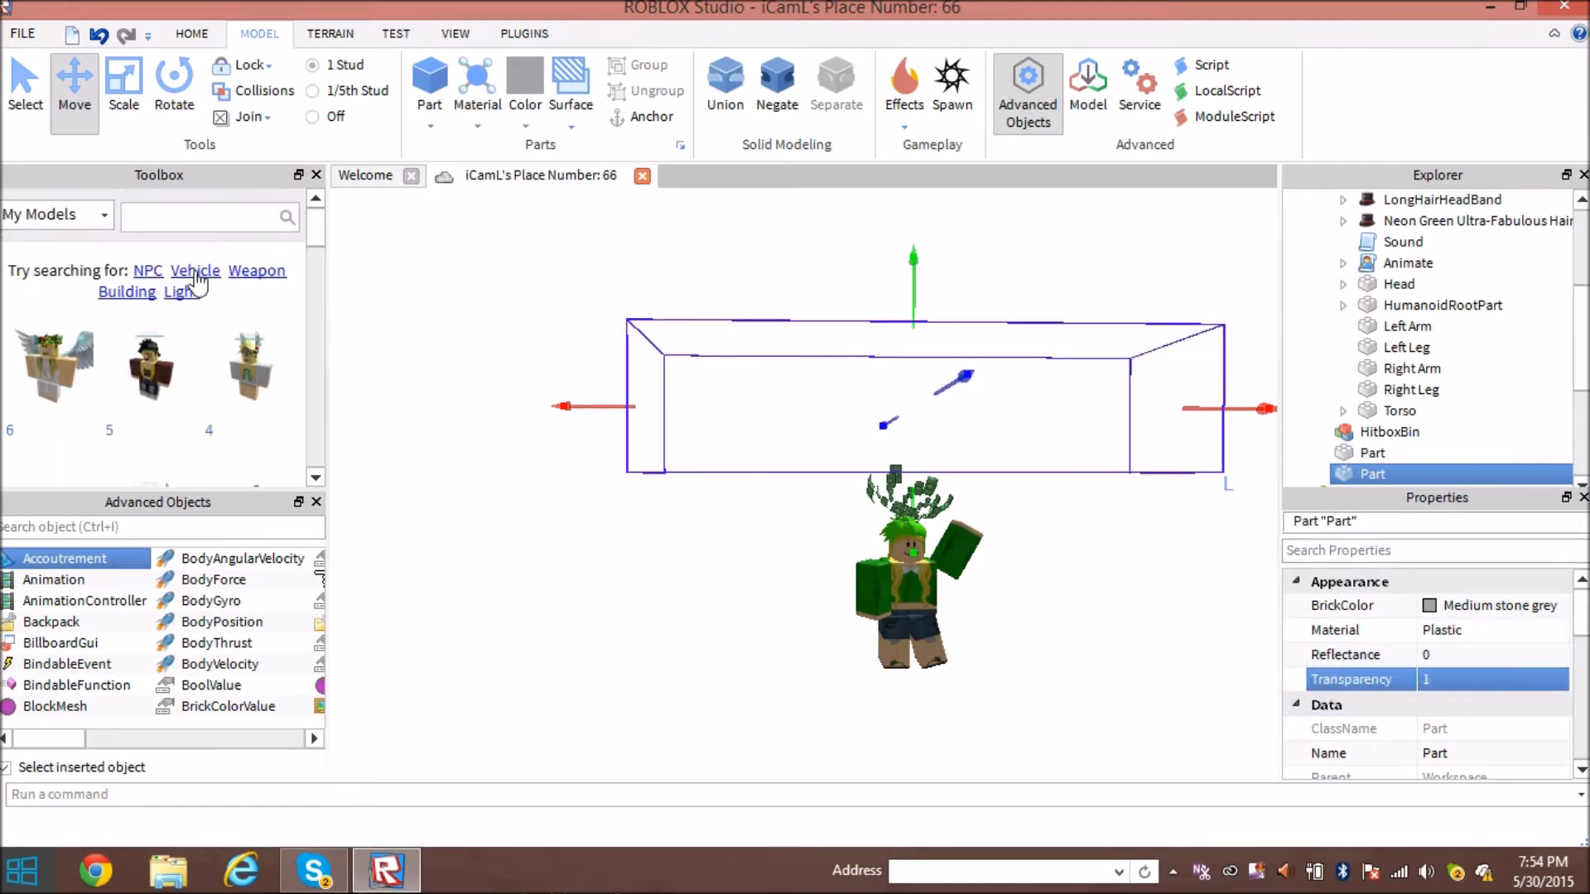
left_click(12, 224)
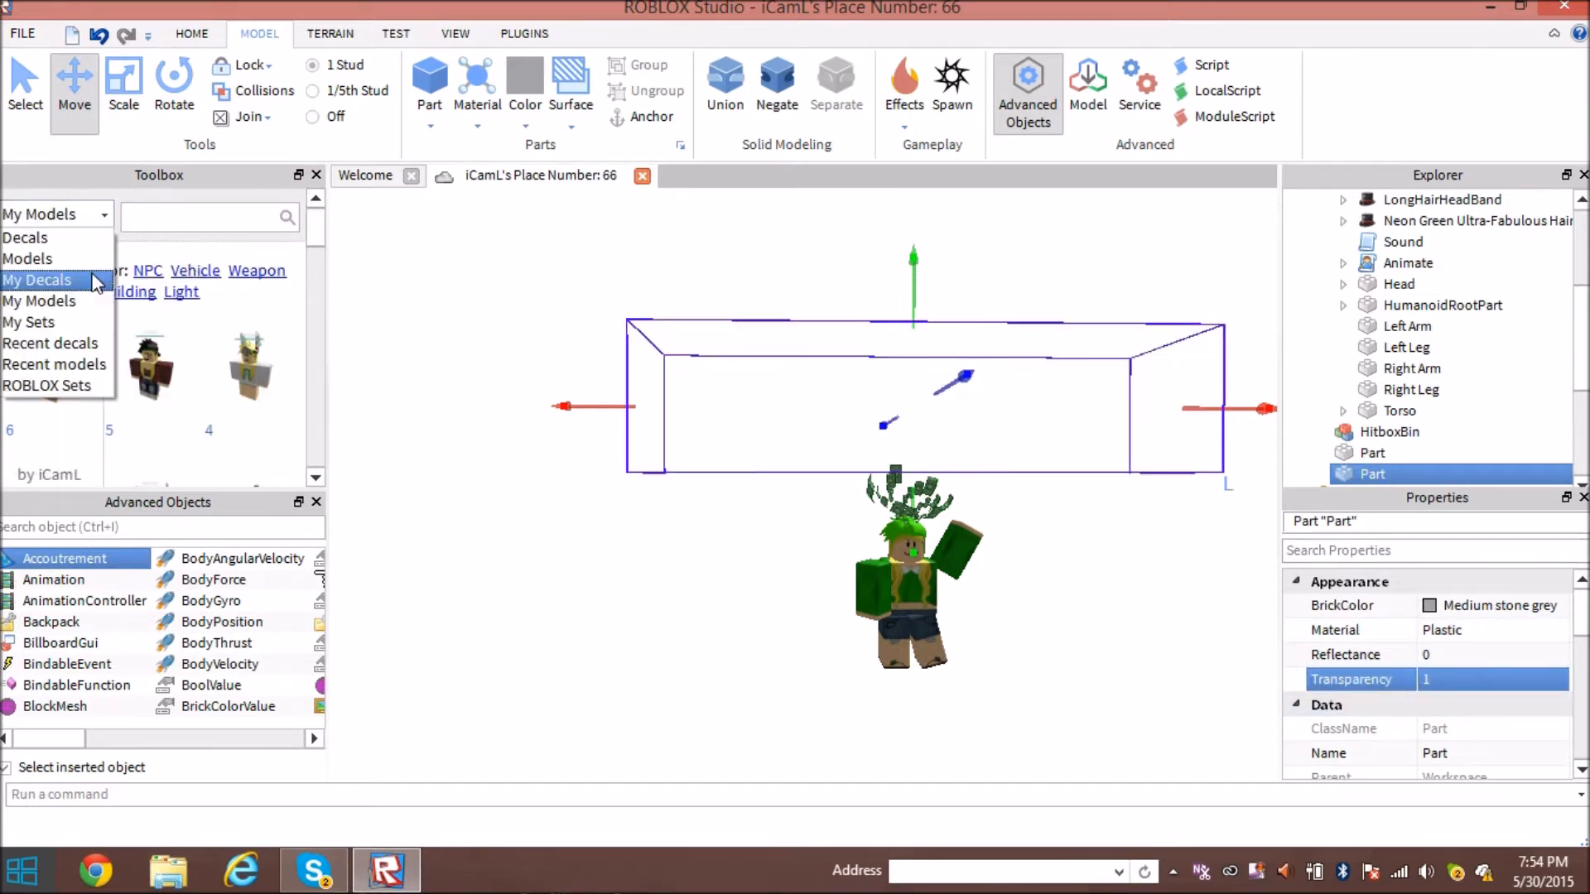
left_click(42, 278)
right_click_drag(530, 522, 564, 577)
scroll(145, 390, "down", 1)
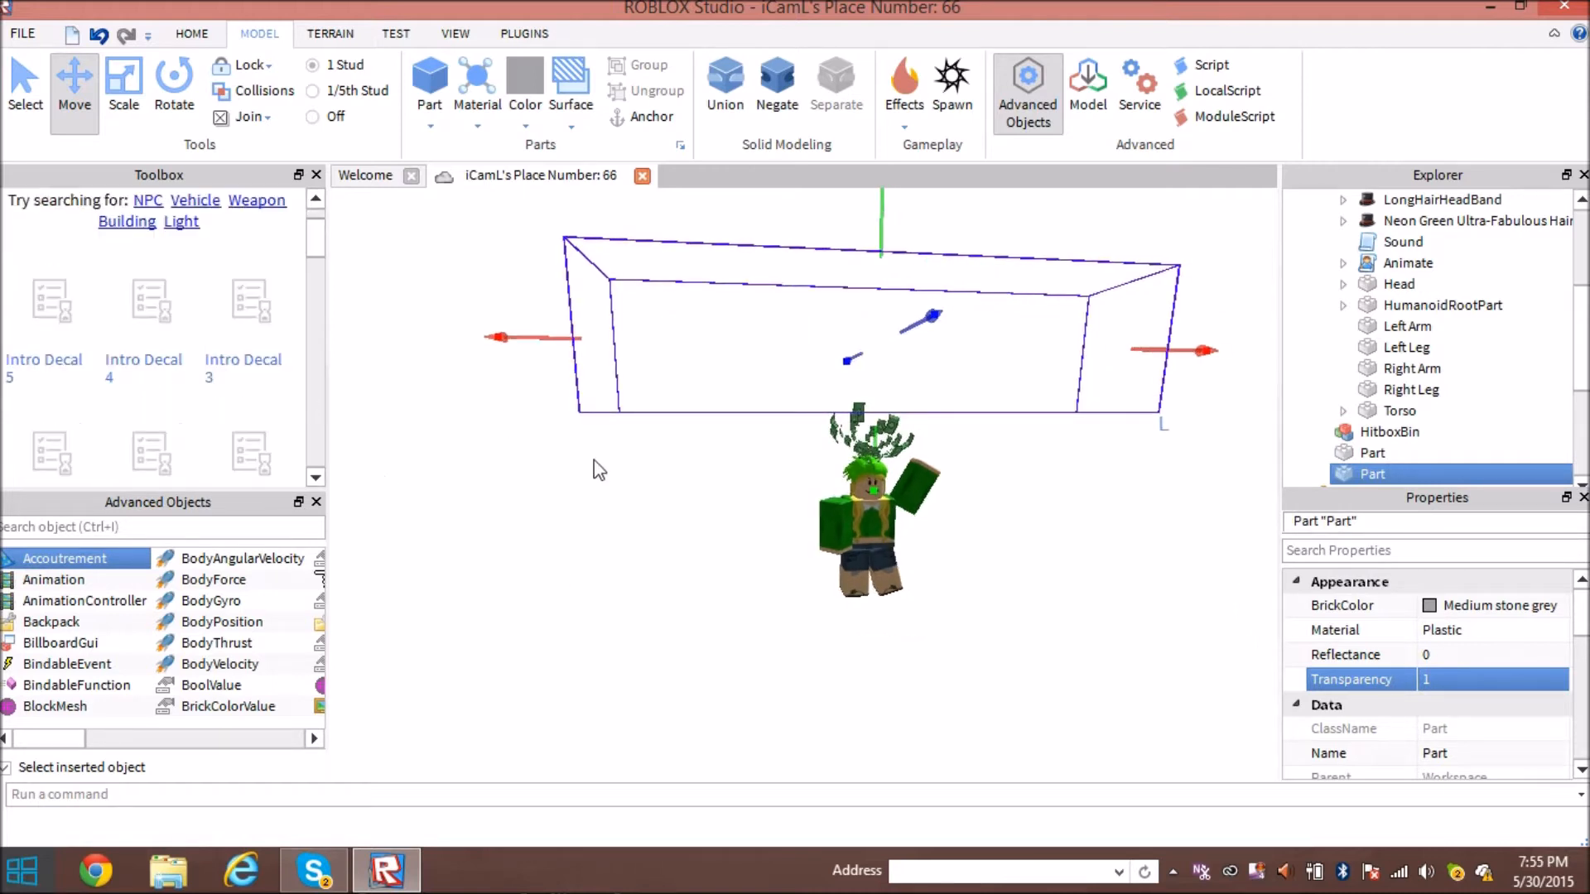
scroll(208, 406, "down", 1)
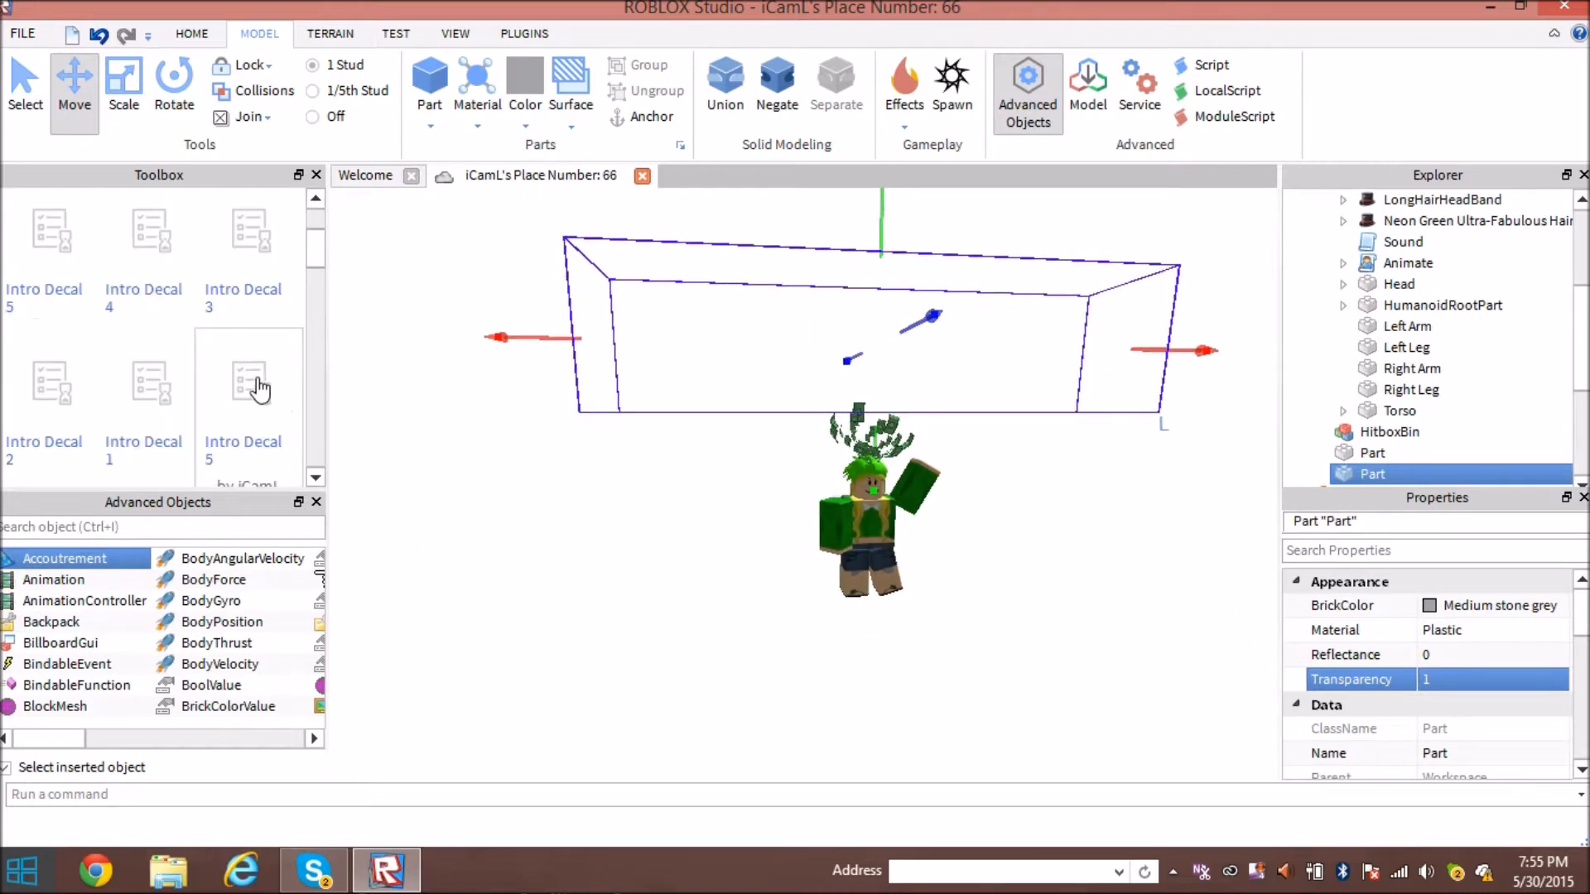
left_click_drag(144, 381, 718, 316)
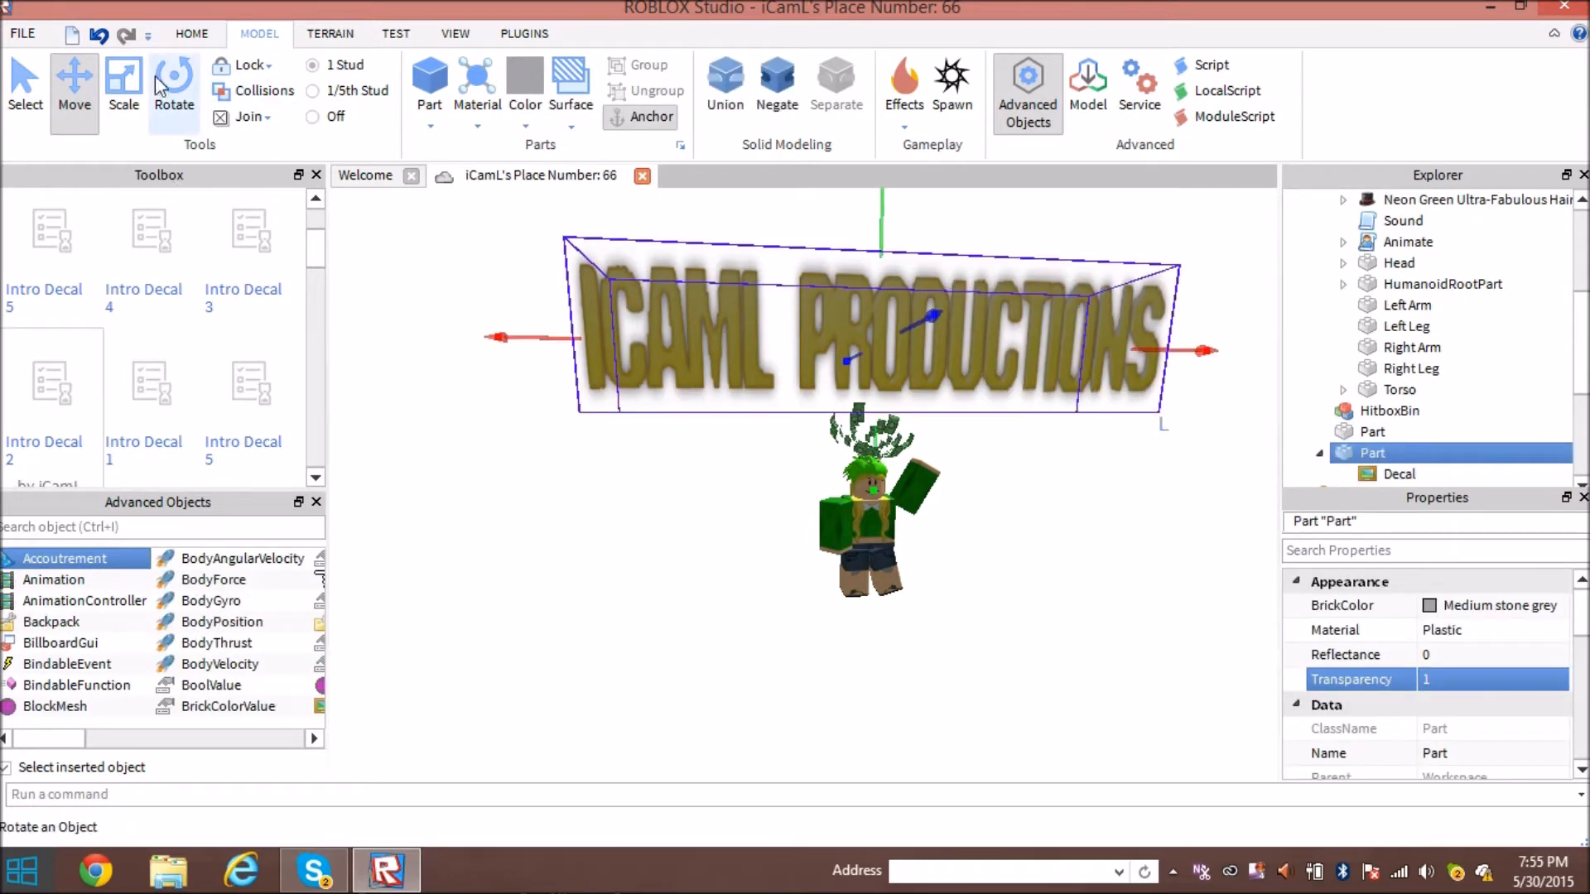
Stretch the decal board wider and shift it sideways so the lettering is centred above the character.
left_click(123, 82)
left_click_drag(517, 317, 365, 329)
scroll(633, 352, "down", 5)
scroll(507, 284, "up", 3)
left_click(74, 87)
right_click_drag(637, 542, 739, 509)
left_click_drag(959, 493, 1161, 500)
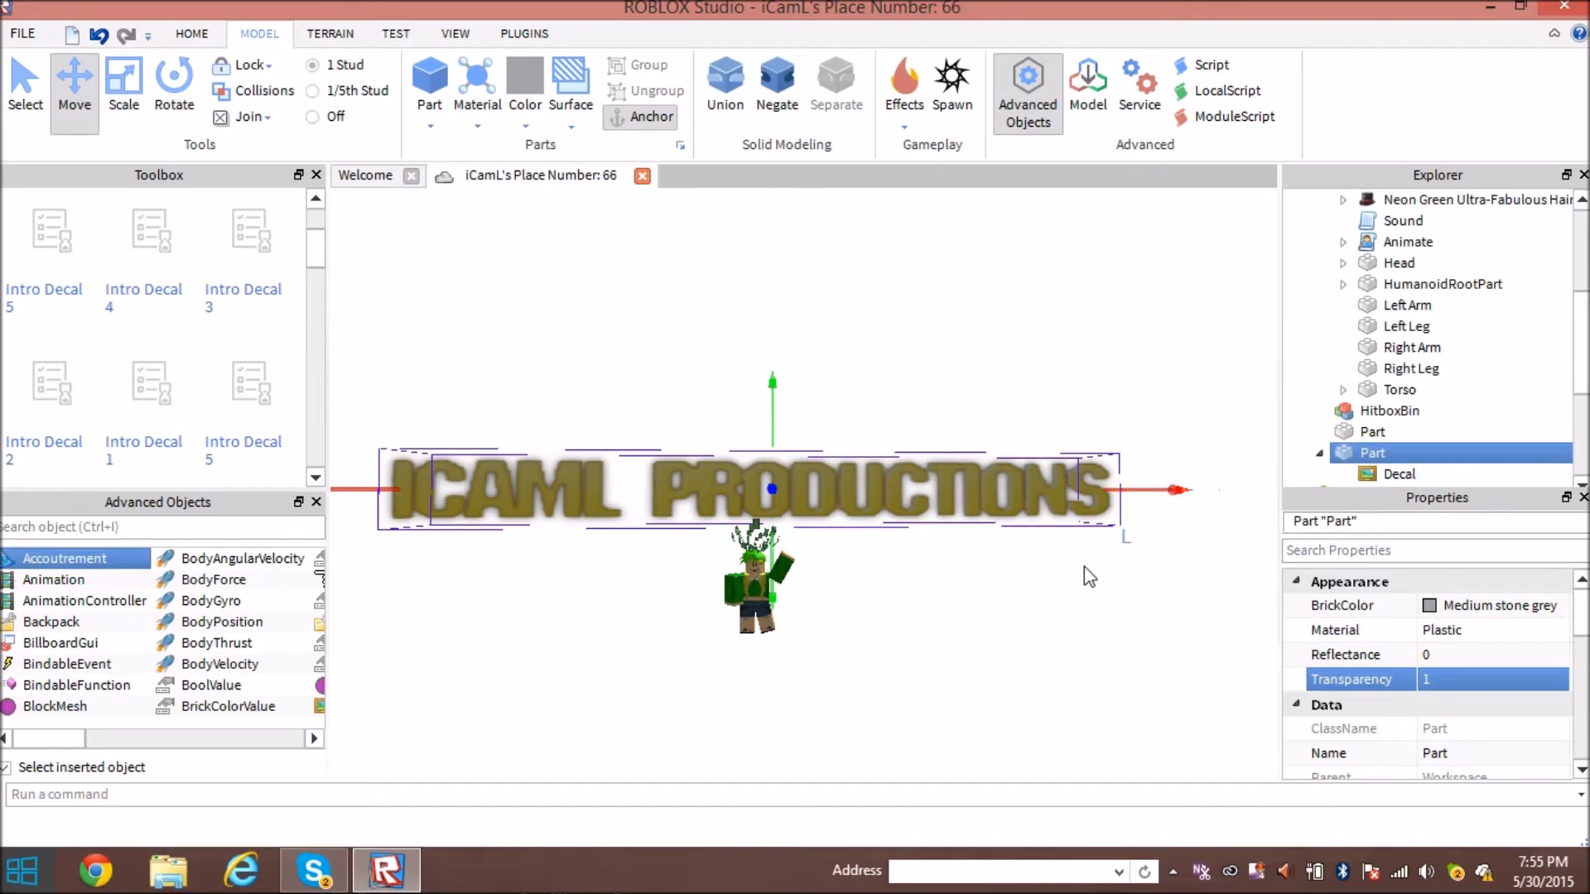
Deselect the board and examine the title lettering together with the posed character up close and from a distance.
left_click(1089, 576)
scroll(1020, 638, "up", 5)
scroll(1021, 638, "down", 3)
scroll(1017, 631, "up", 3)
right_click_drag(1017, 631, 1019, 639)
scroll(1017, 631, "down", 5)
scroll(1015, 420, "up", 5)
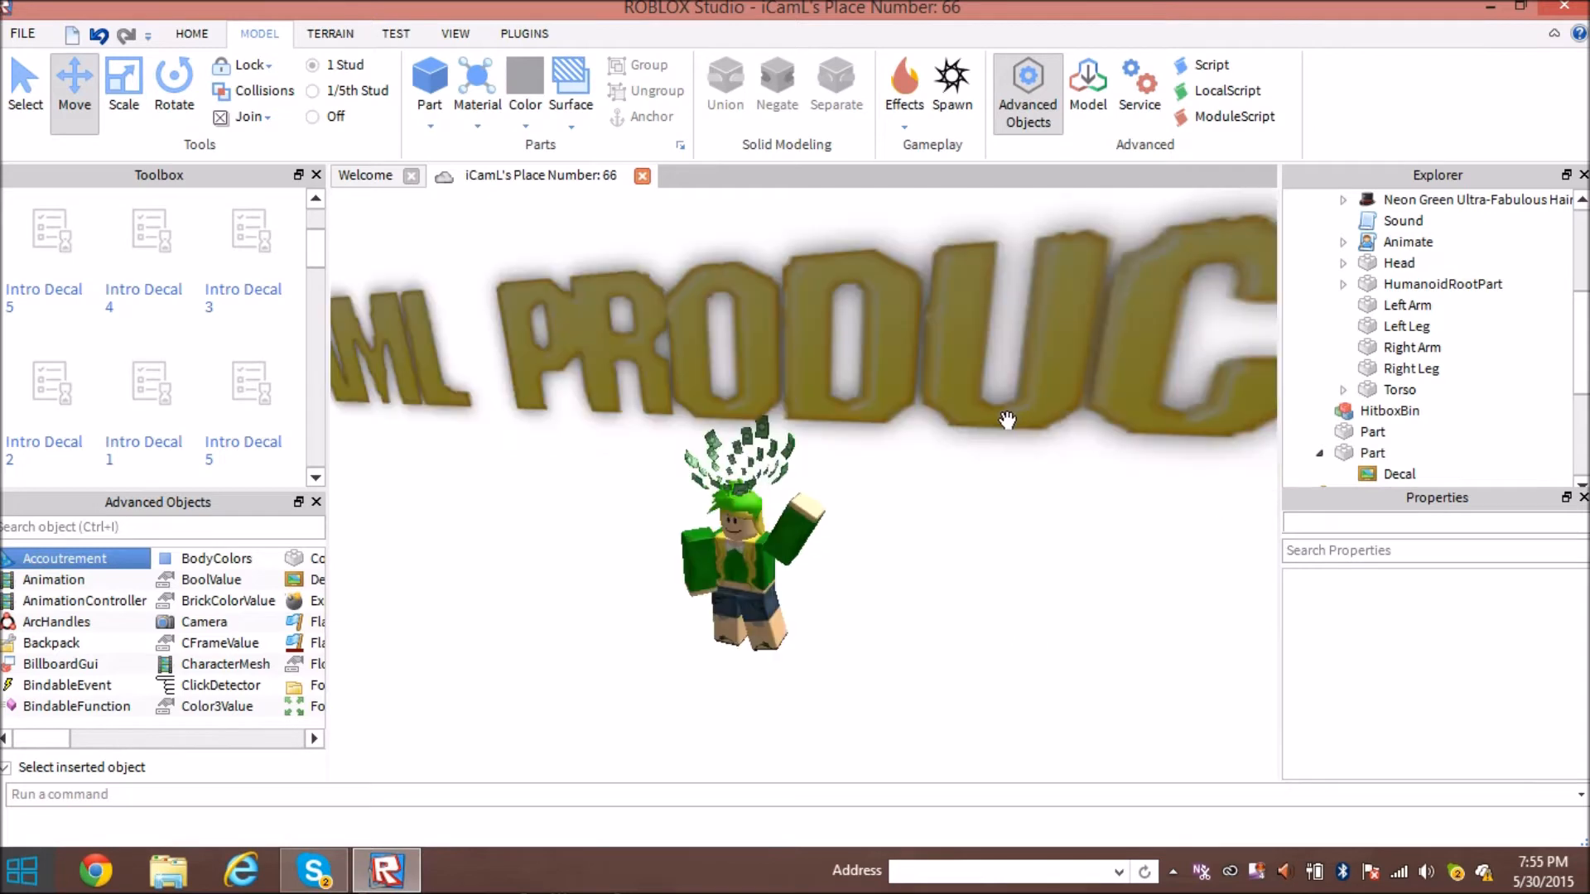
Examine the row of posed characters with title boards from a distance and from several angles.
scroll(1007, 419, "down", 5)
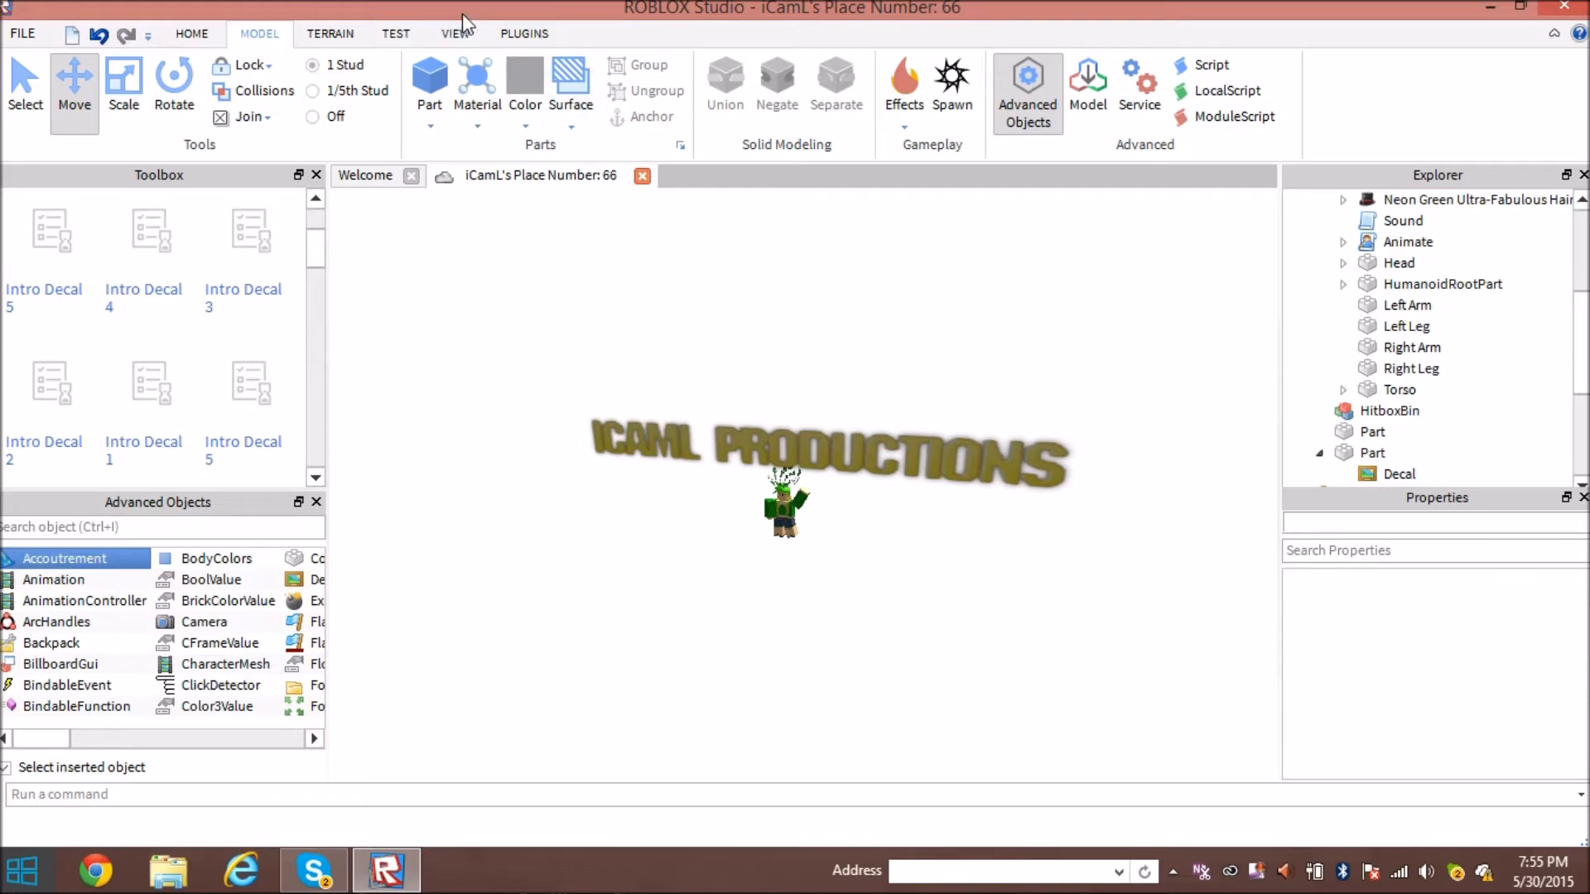
left_click(521, 33)
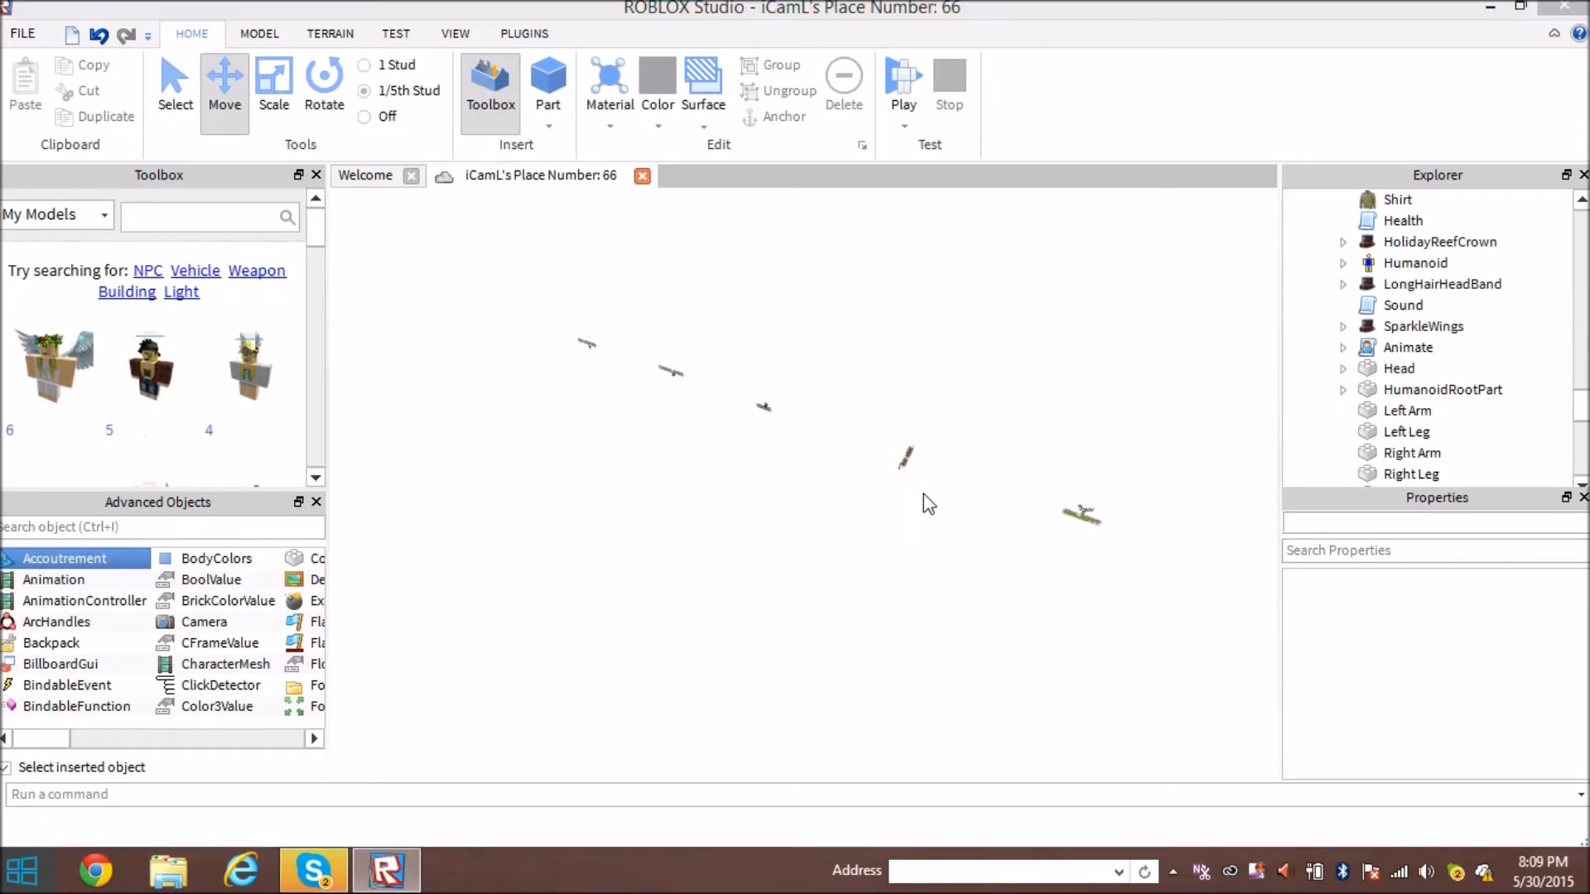
right_click_drag(798, 526, 774, 516)
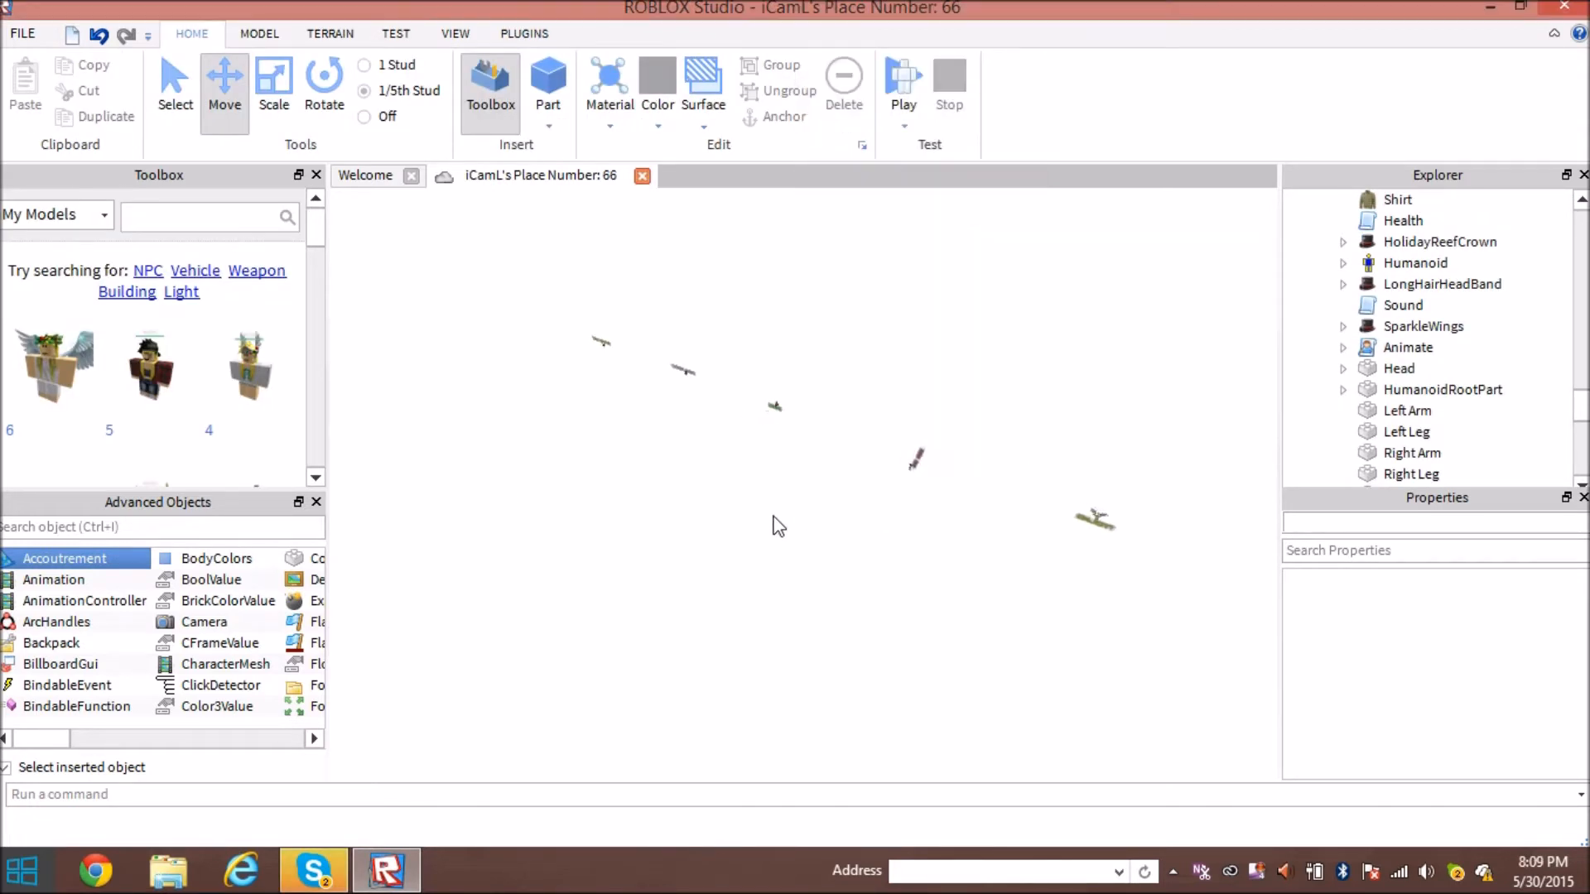
key("w")
right_click_drag(774, 516, 778, 525)
right_click_drag(913, 453, 913, 453)
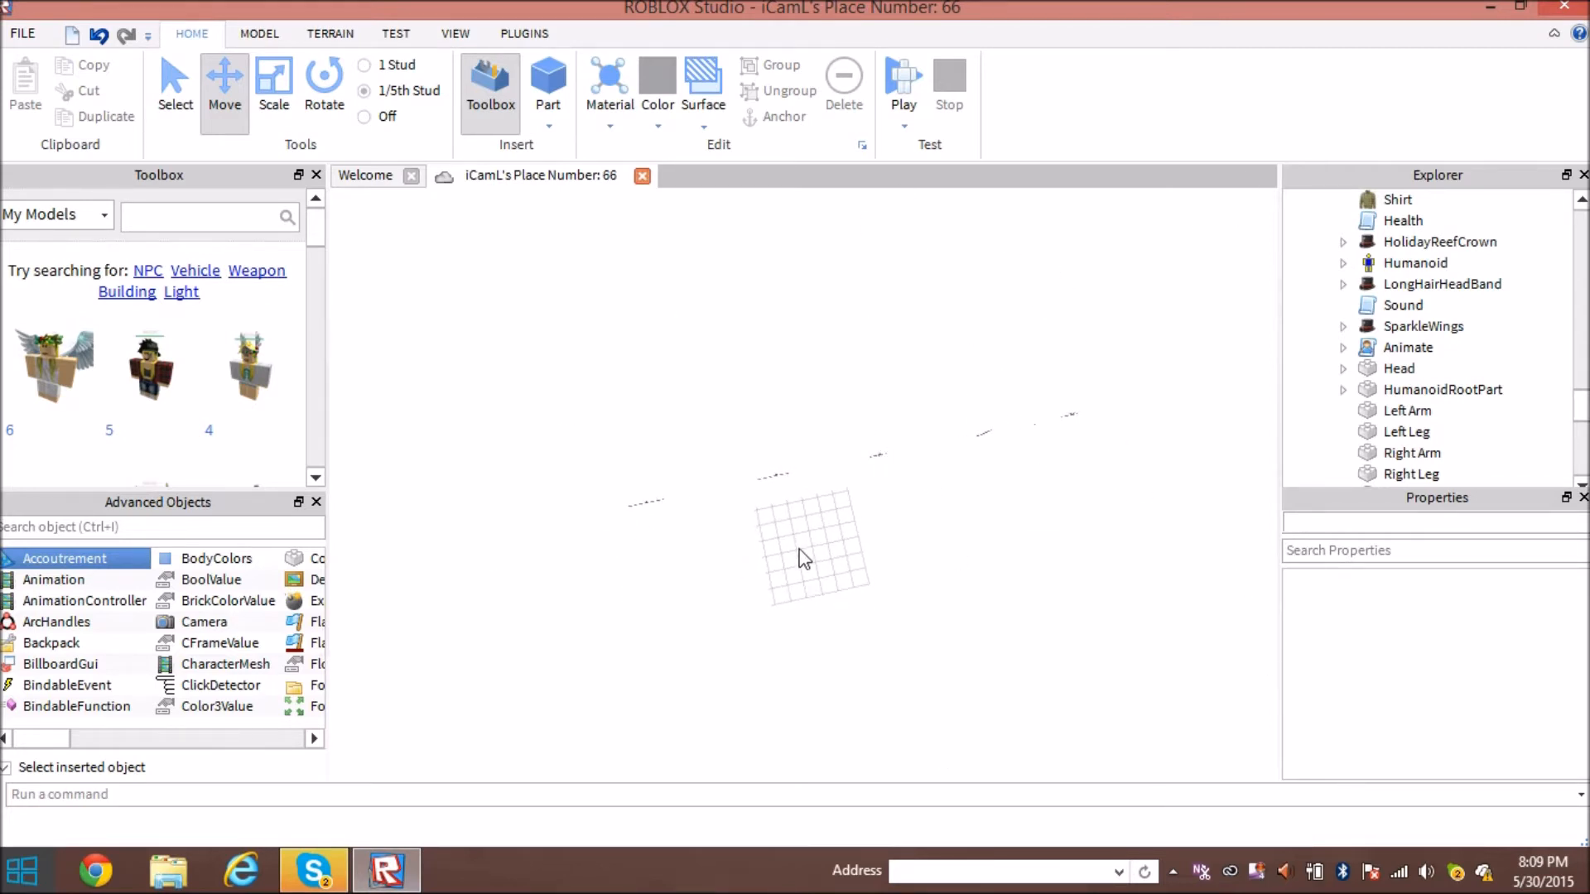
right_click_drag(805, 559, 805, 560)
right_click_drag(801, 549, 962, 320)
key("s")
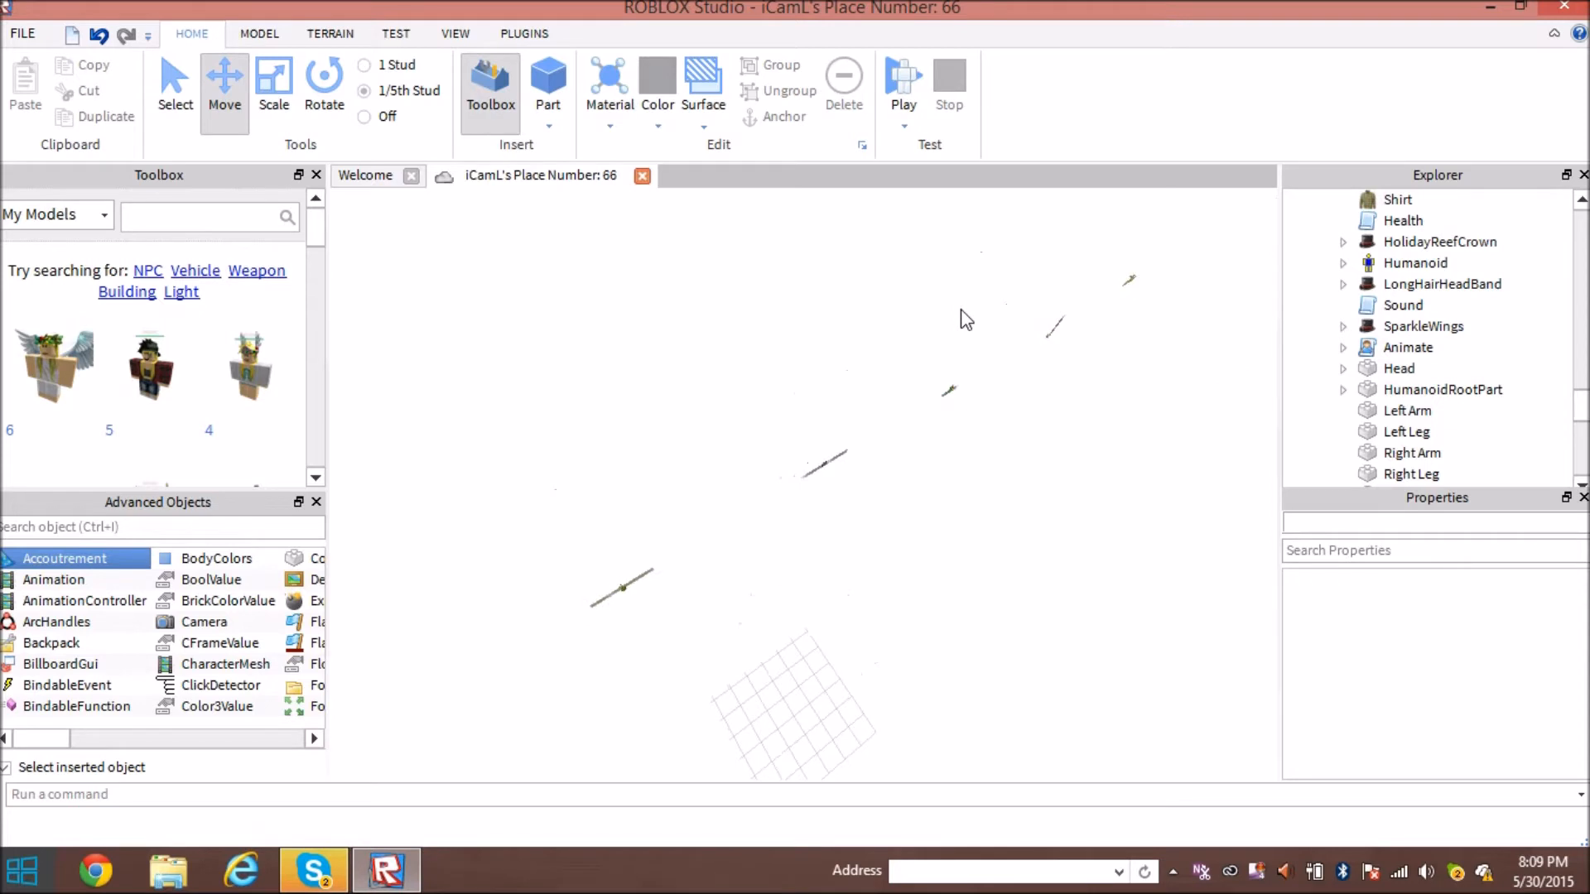
left_click_drag(1140, 232, 455, 668)
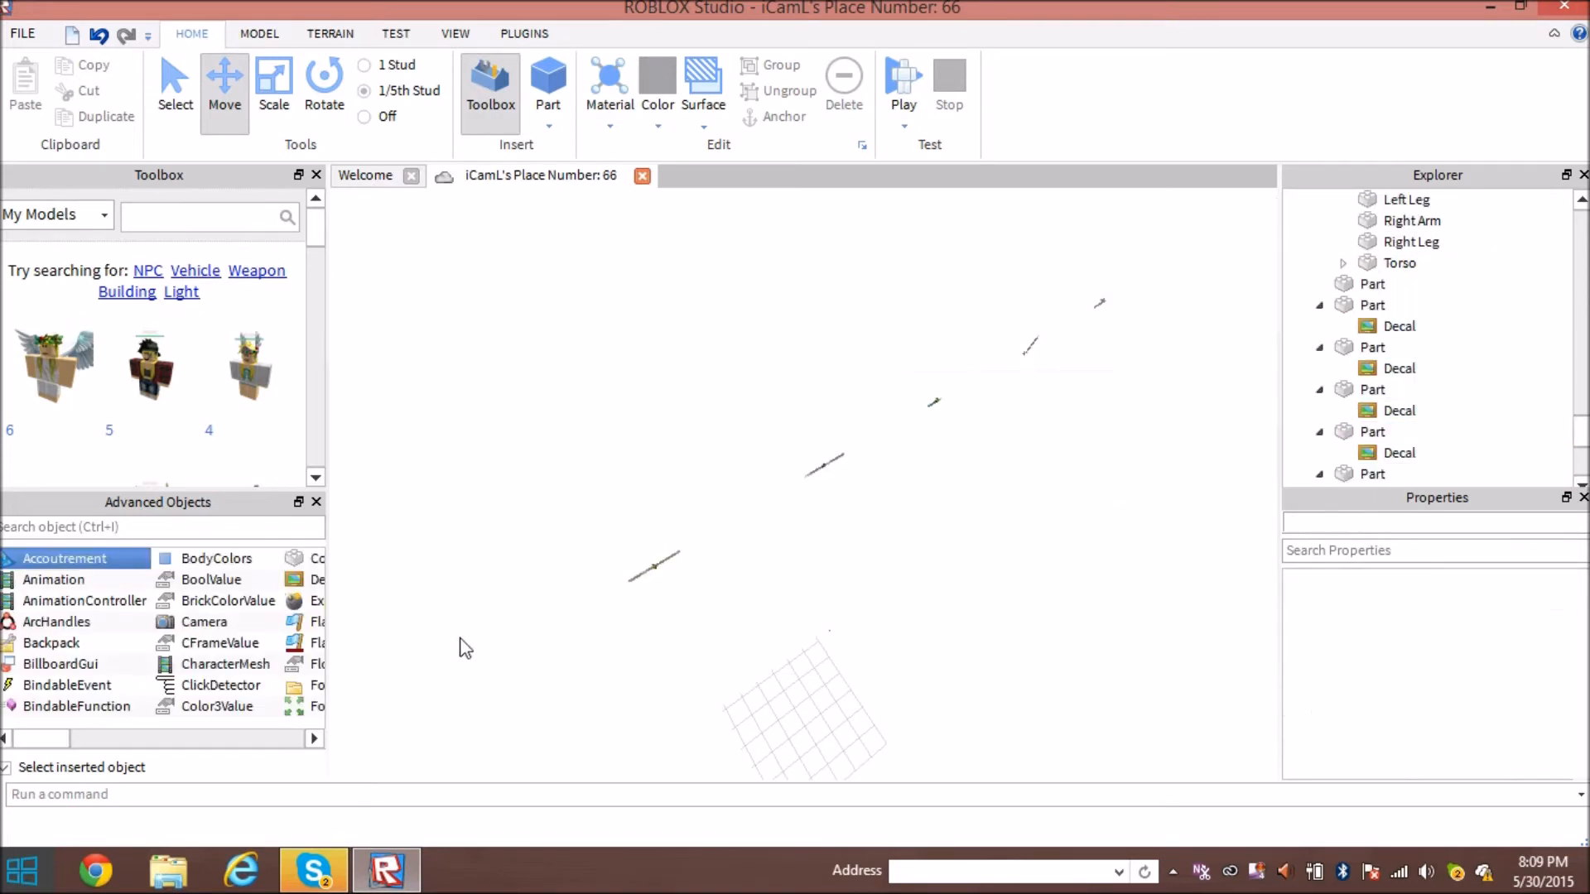
right_click_drag(518, 683, 571, 685)
key("w")
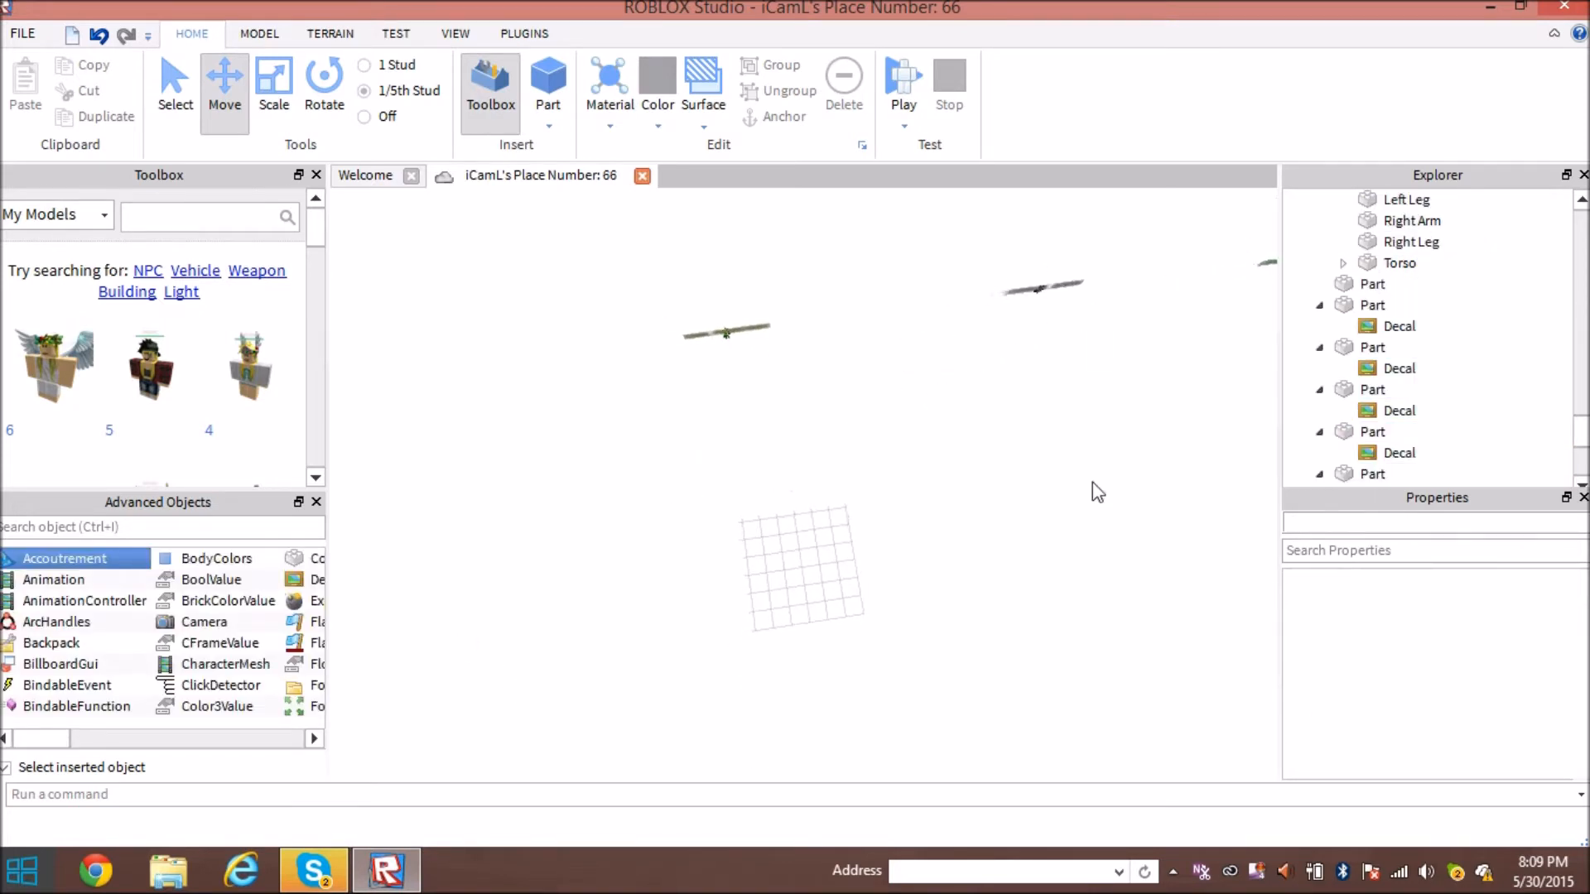
Collapse the board parts that contain decals in the Workspace tree.
left_click(1320, 305)
left_click(1319, 325)
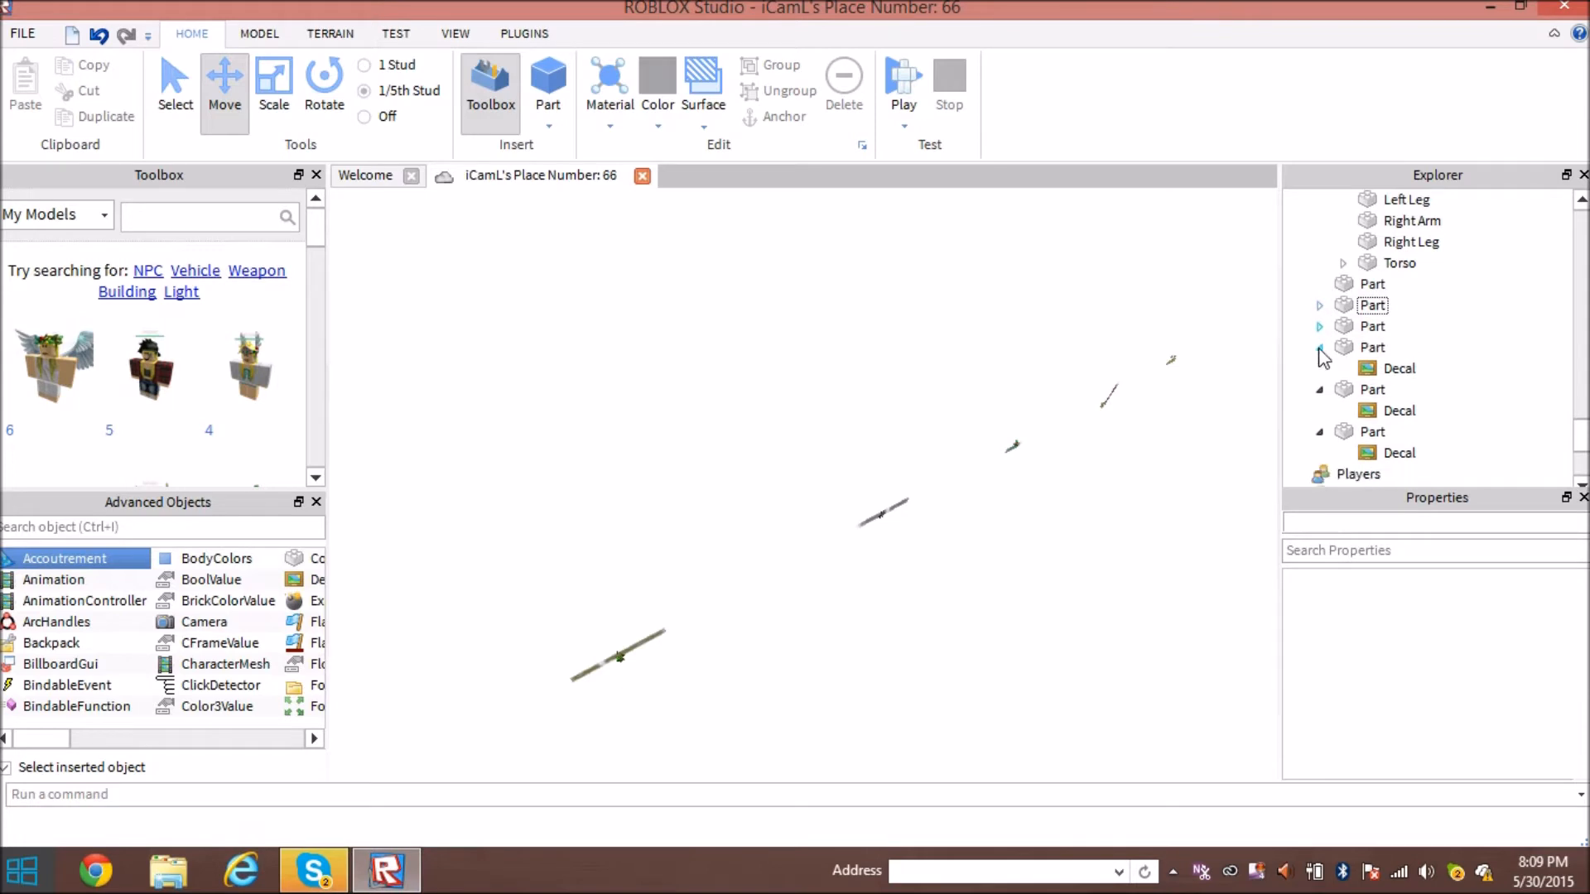
left_click(1323, 402)
left_click(1320, 389)
Collapse all the character models in the Workspace tree and clear the current selection.
scroll(1334, 389, "up", 6)
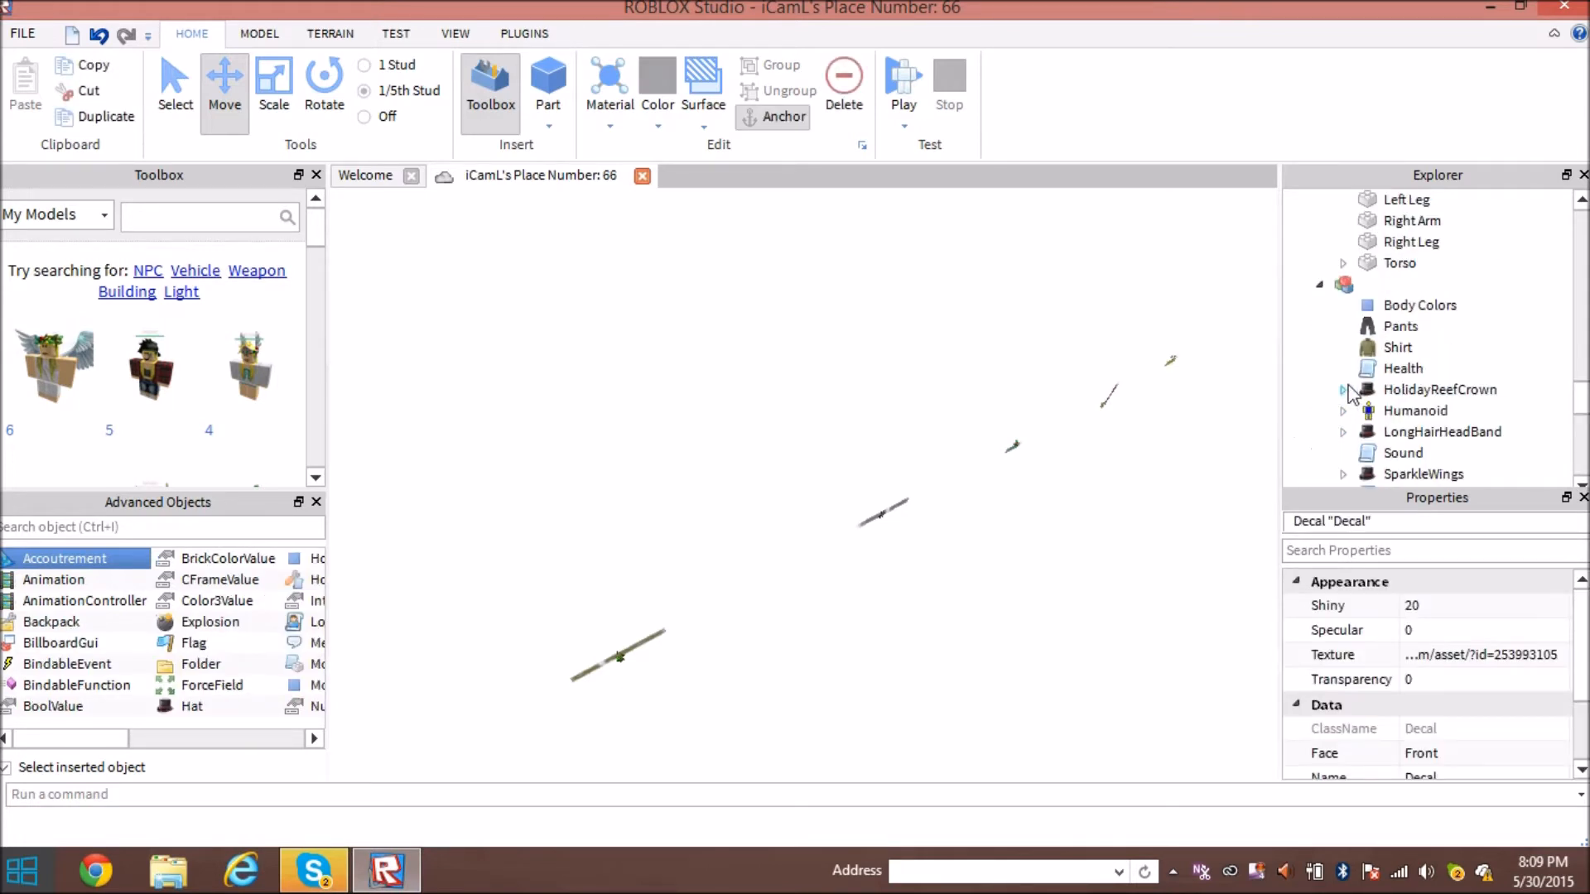
left_click(1319, 284)
scroll(1322, 340, "up", 7)
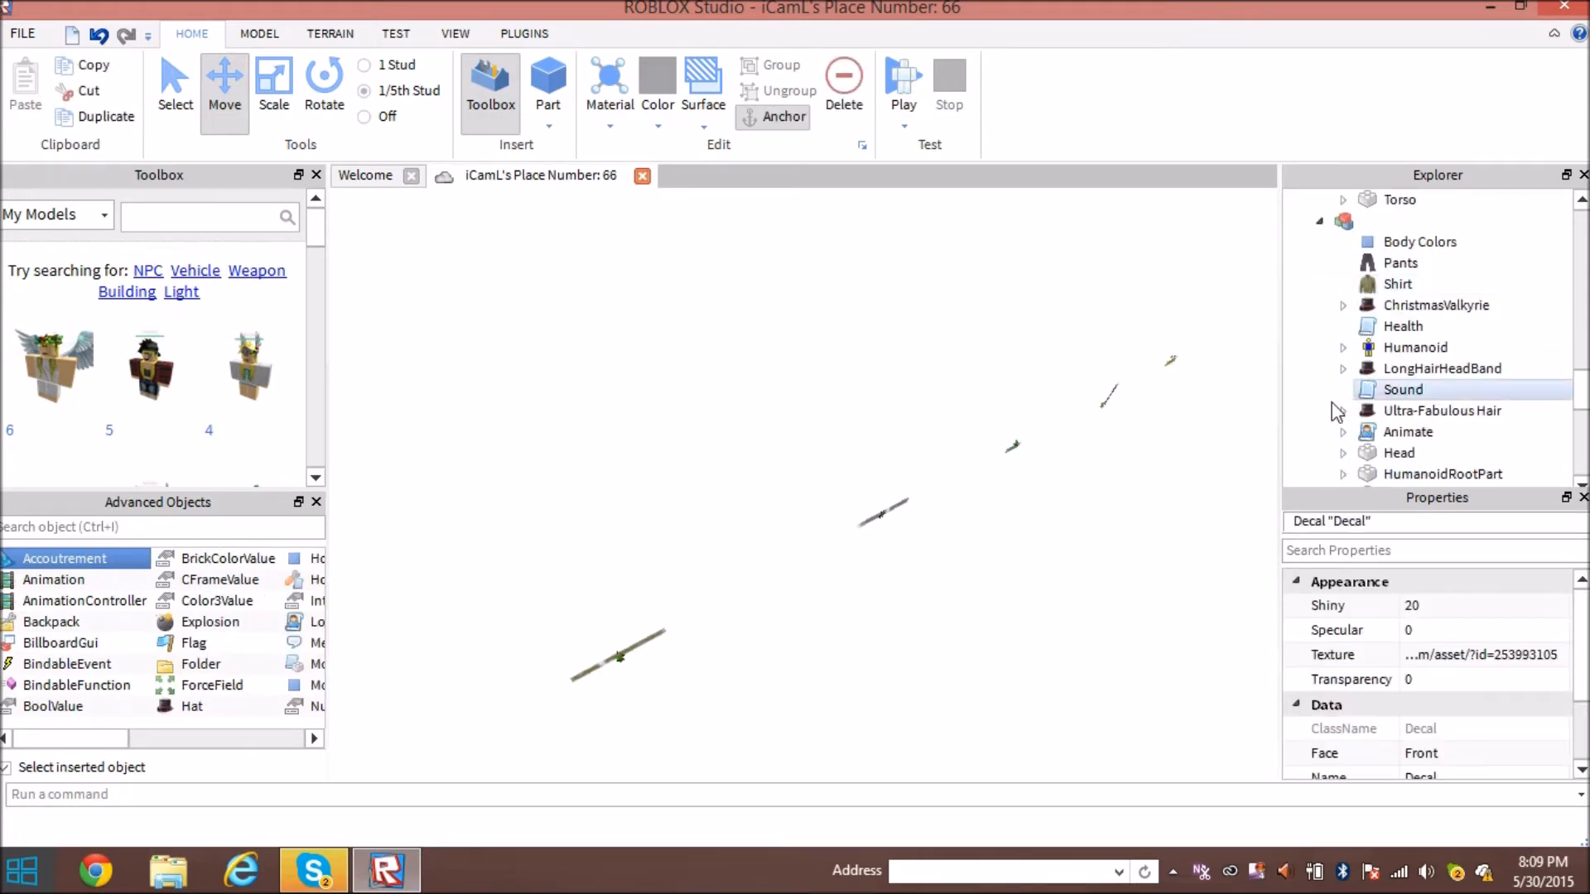
left_click(1320, 348)
scroll(1325, 348, "up", 5)
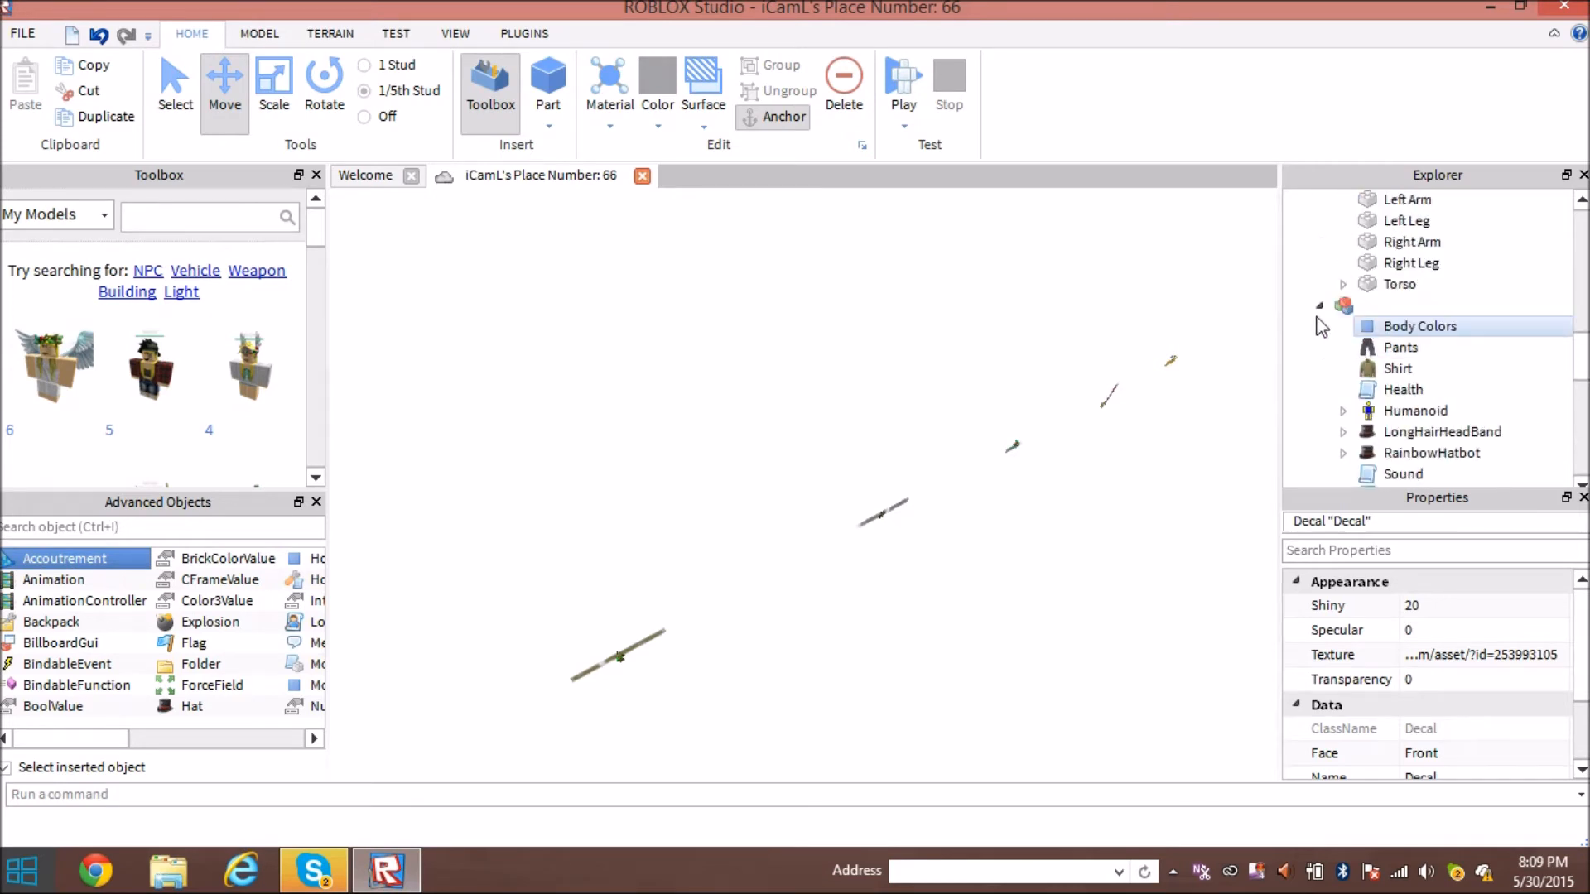
left_click(1320, 306)
scroll(1323, 303, "up", 6)
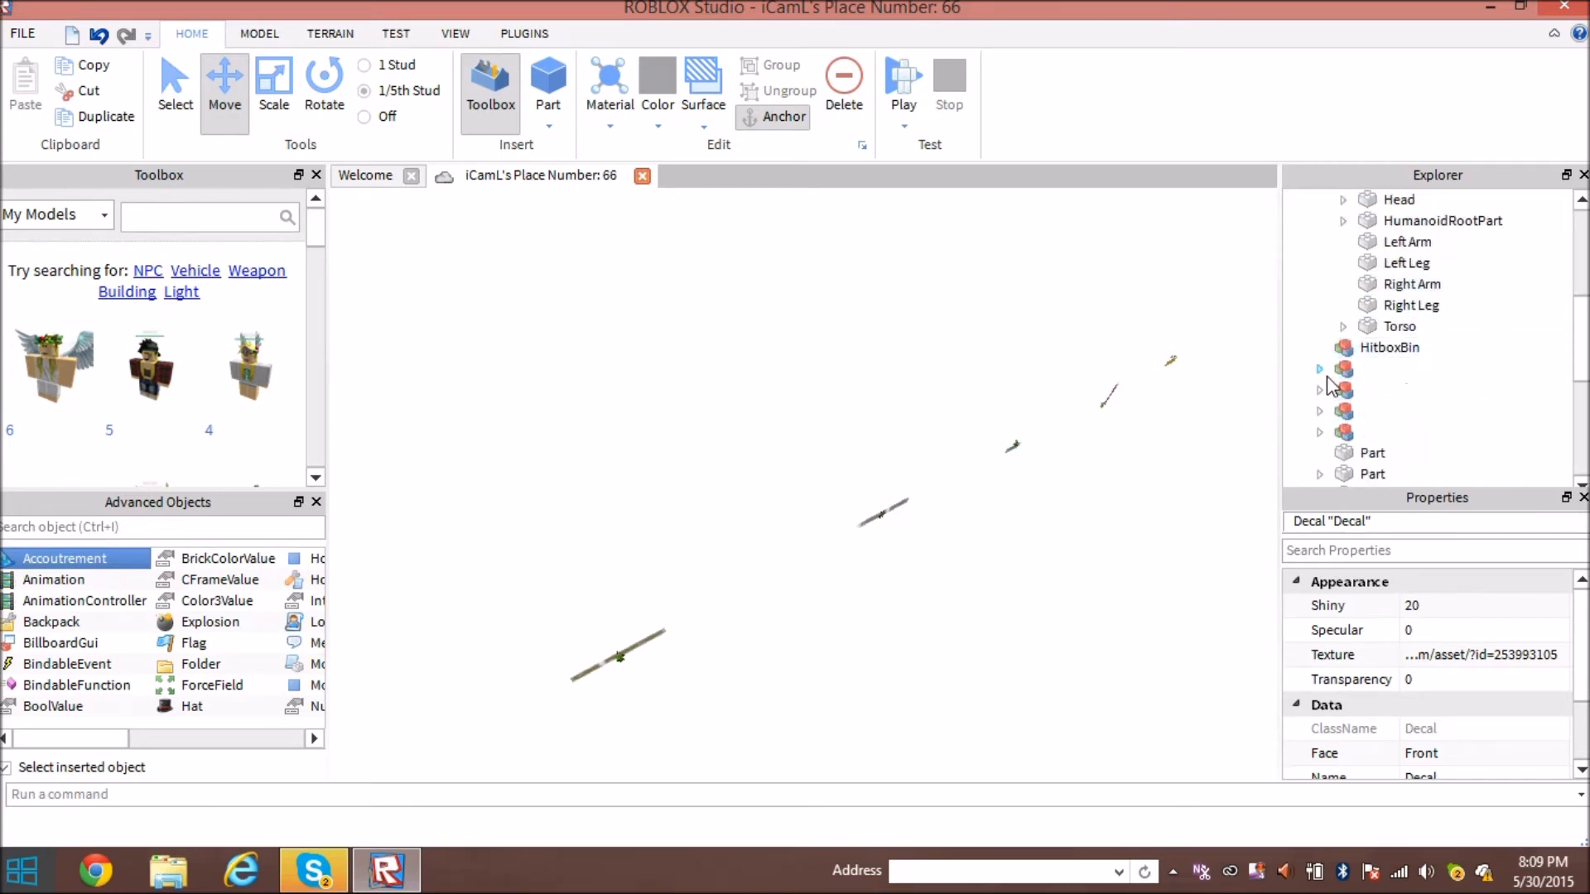
scroll(1328, 382, "up", 3)
left_click(1334, 284)
left_click(1320, 263)
left_click(992, 399)
Inspect the green character and the ICAML PRODUCTIONS title above it from the front.
right_click_drag(992, 399, 992, 399)
scroll(992, 400, "up", 3)
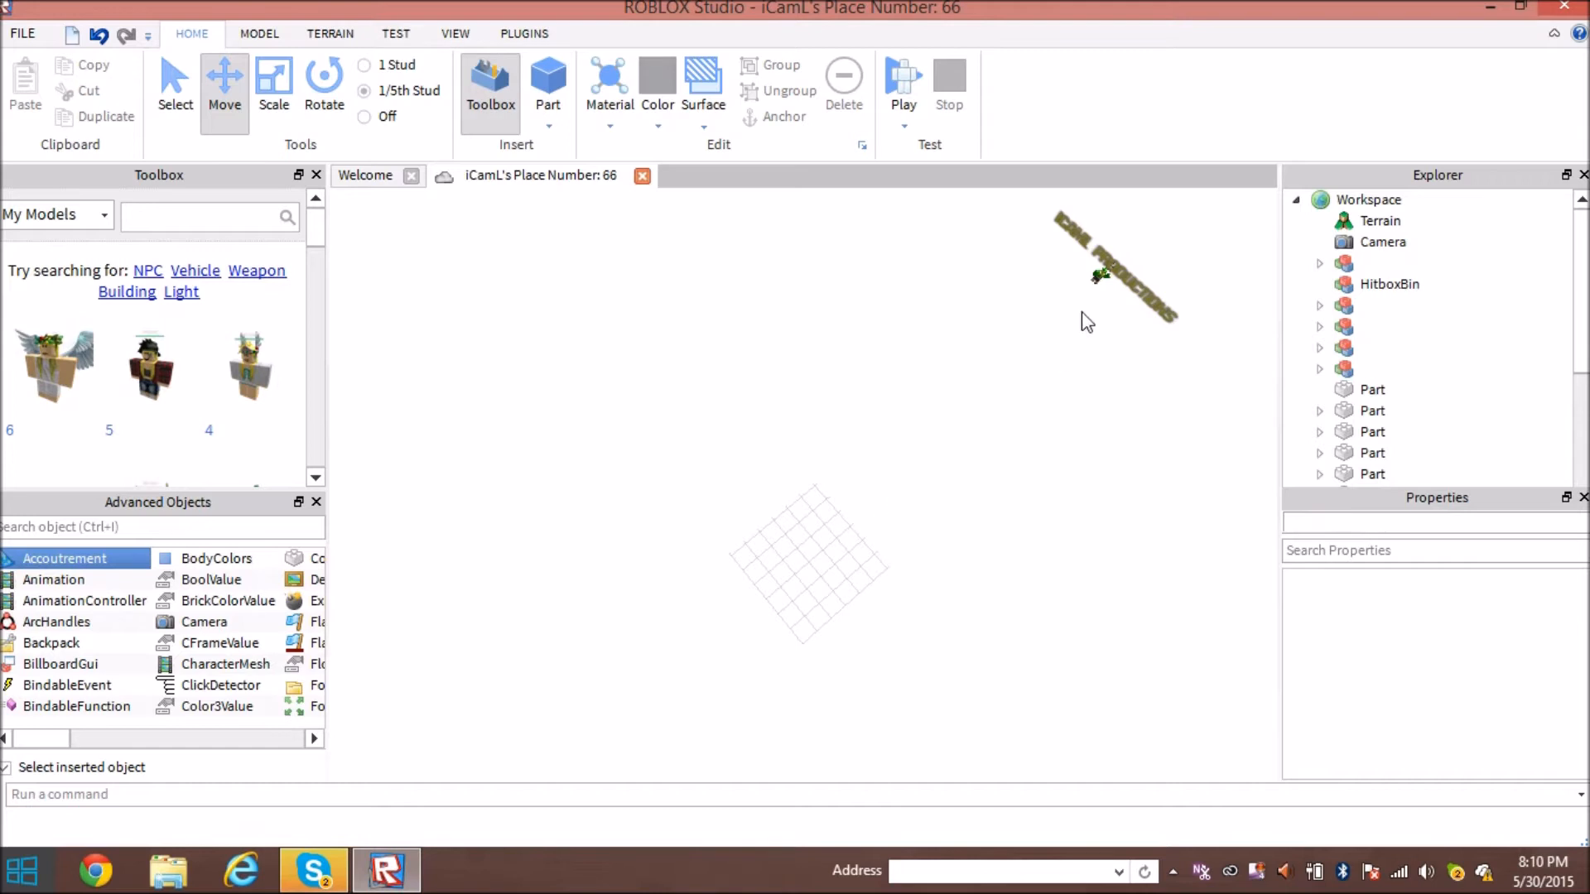
right_click_drag(857, 404, 856, 406)
scroll(857, 403, "up", 4)
right_click_drag(761, 541, 760, 544)
scroll(760, 544, "up", 5)
scroll(760, 544, "down", 4)
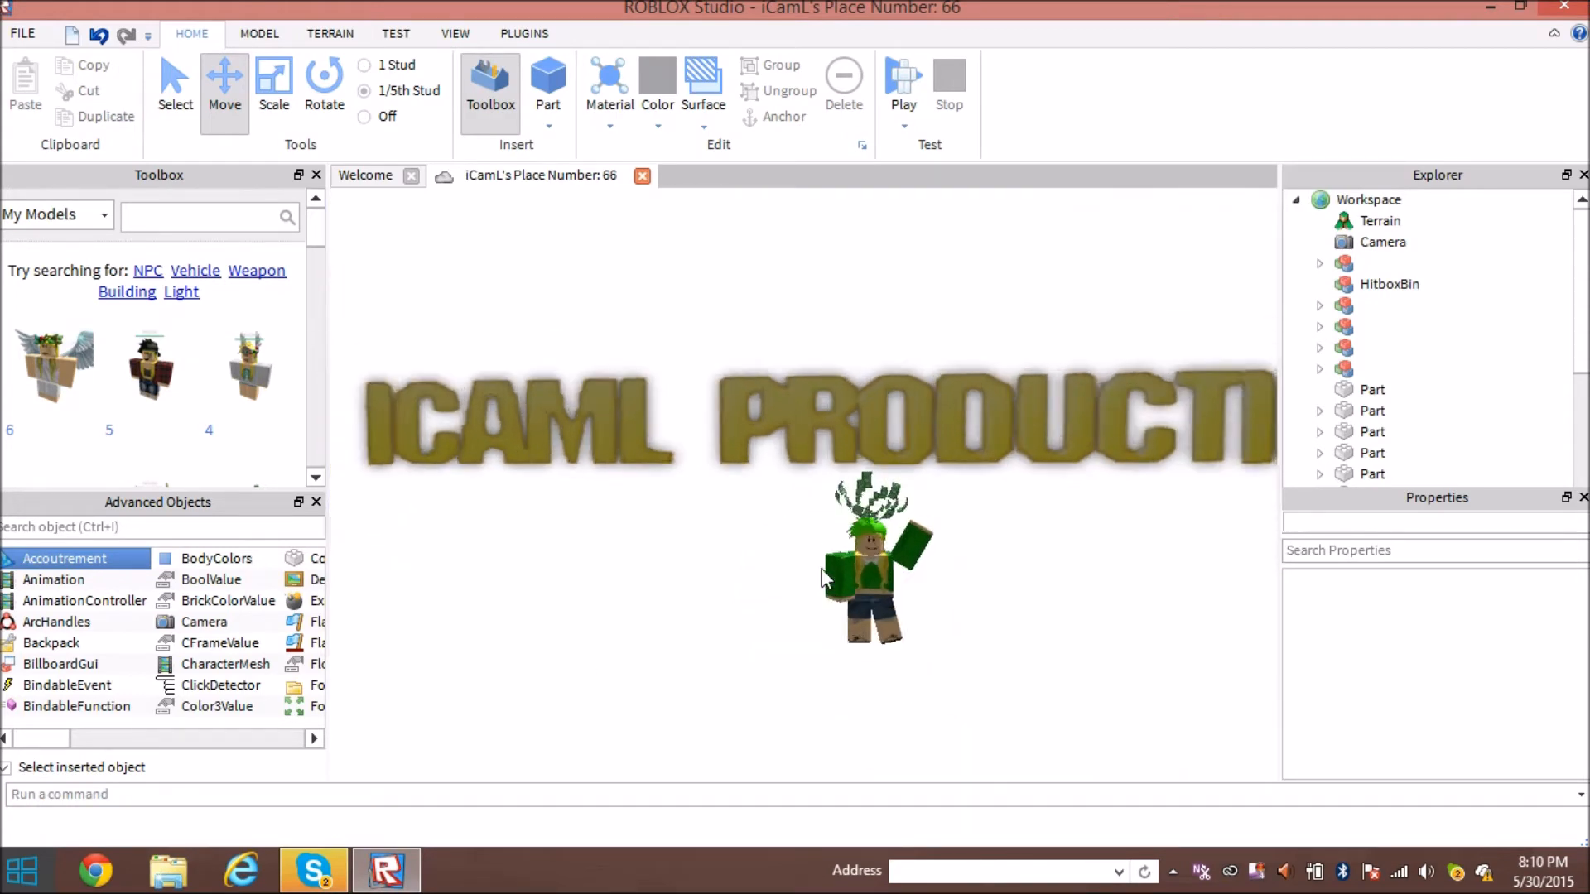
scroll(862, 575, "down", 1)
right_click_drag(862, 574, 862, 575)
right_click_drag(554, 427, 555, 427)
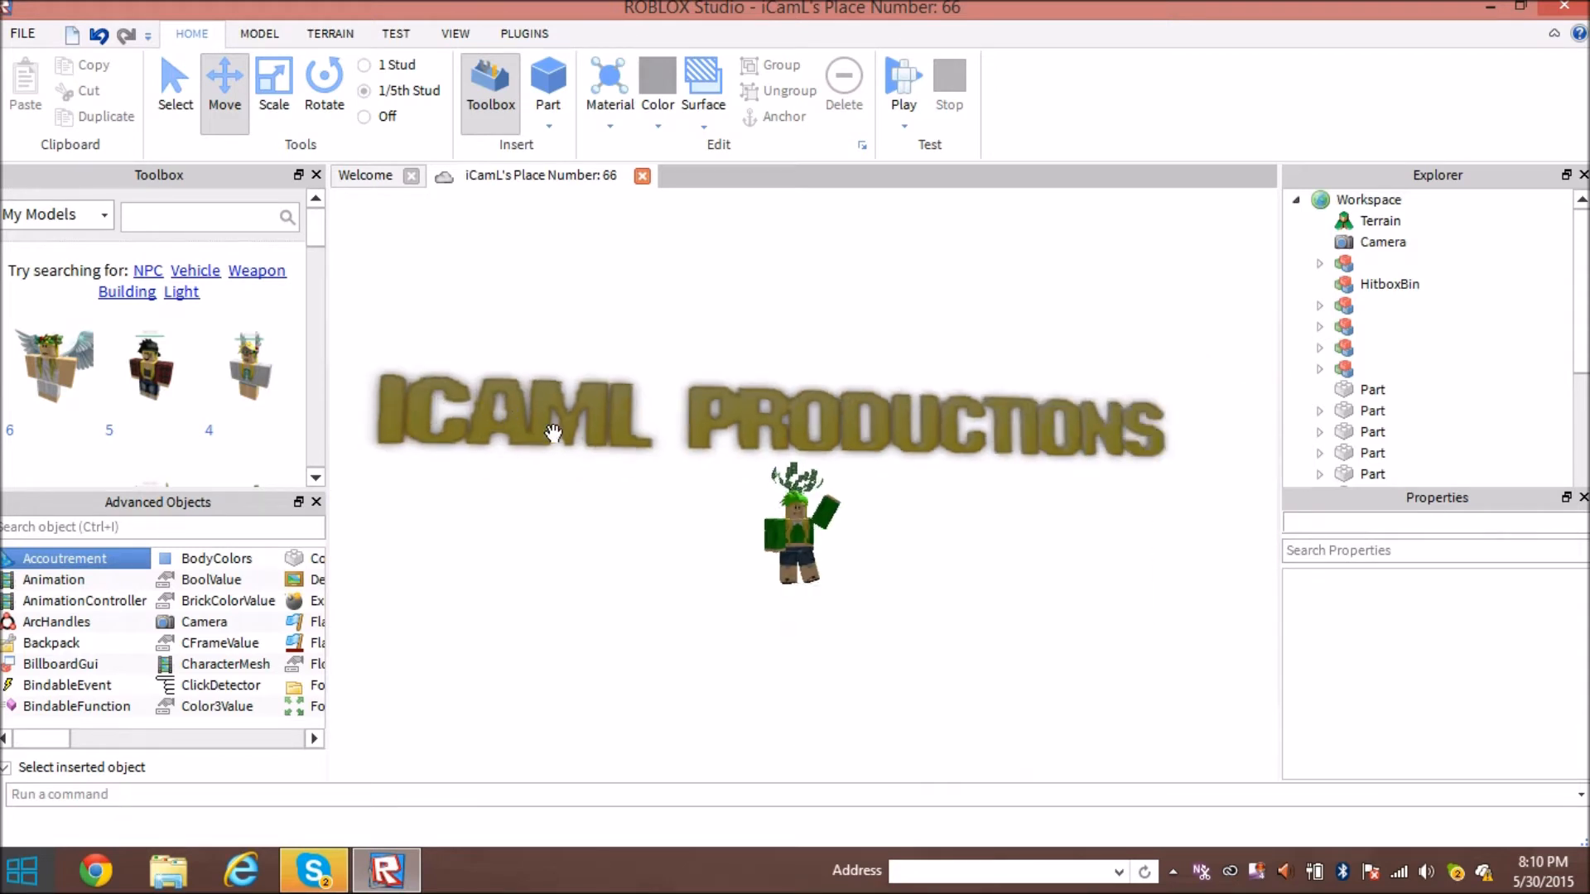
Inspect the upside-down character and its ROBLOX TUTORIALS... title up close and from further away.
scroll(554, 428, "down", 4)
right_click_drag(997, 497, 998, 495)
scroll(997, 497, "up", 5)
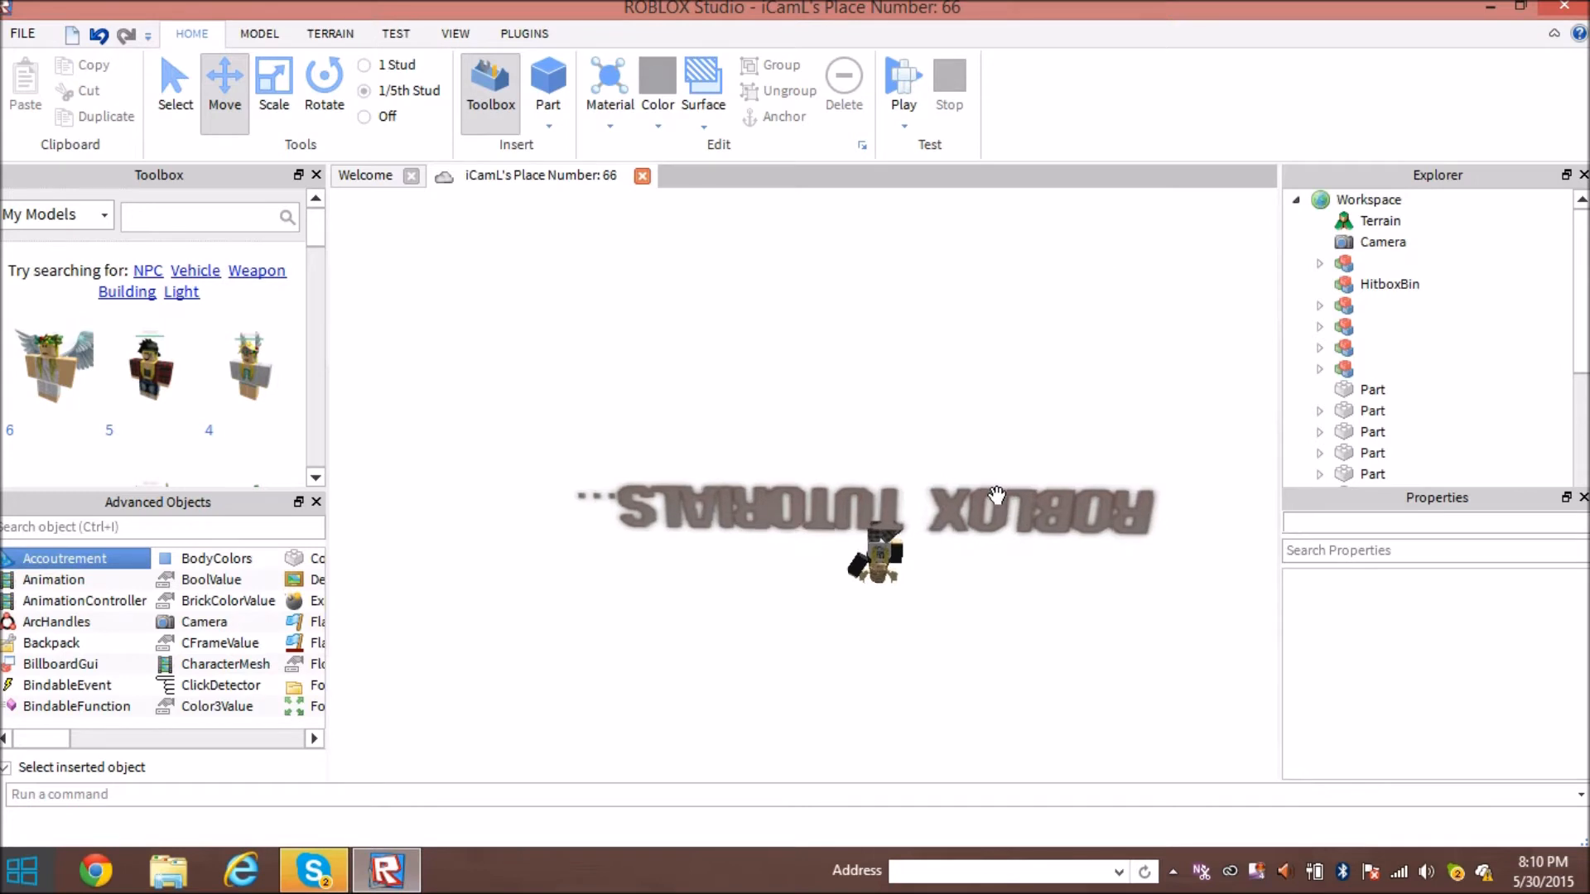
scroll(998, 496, "up", 5)
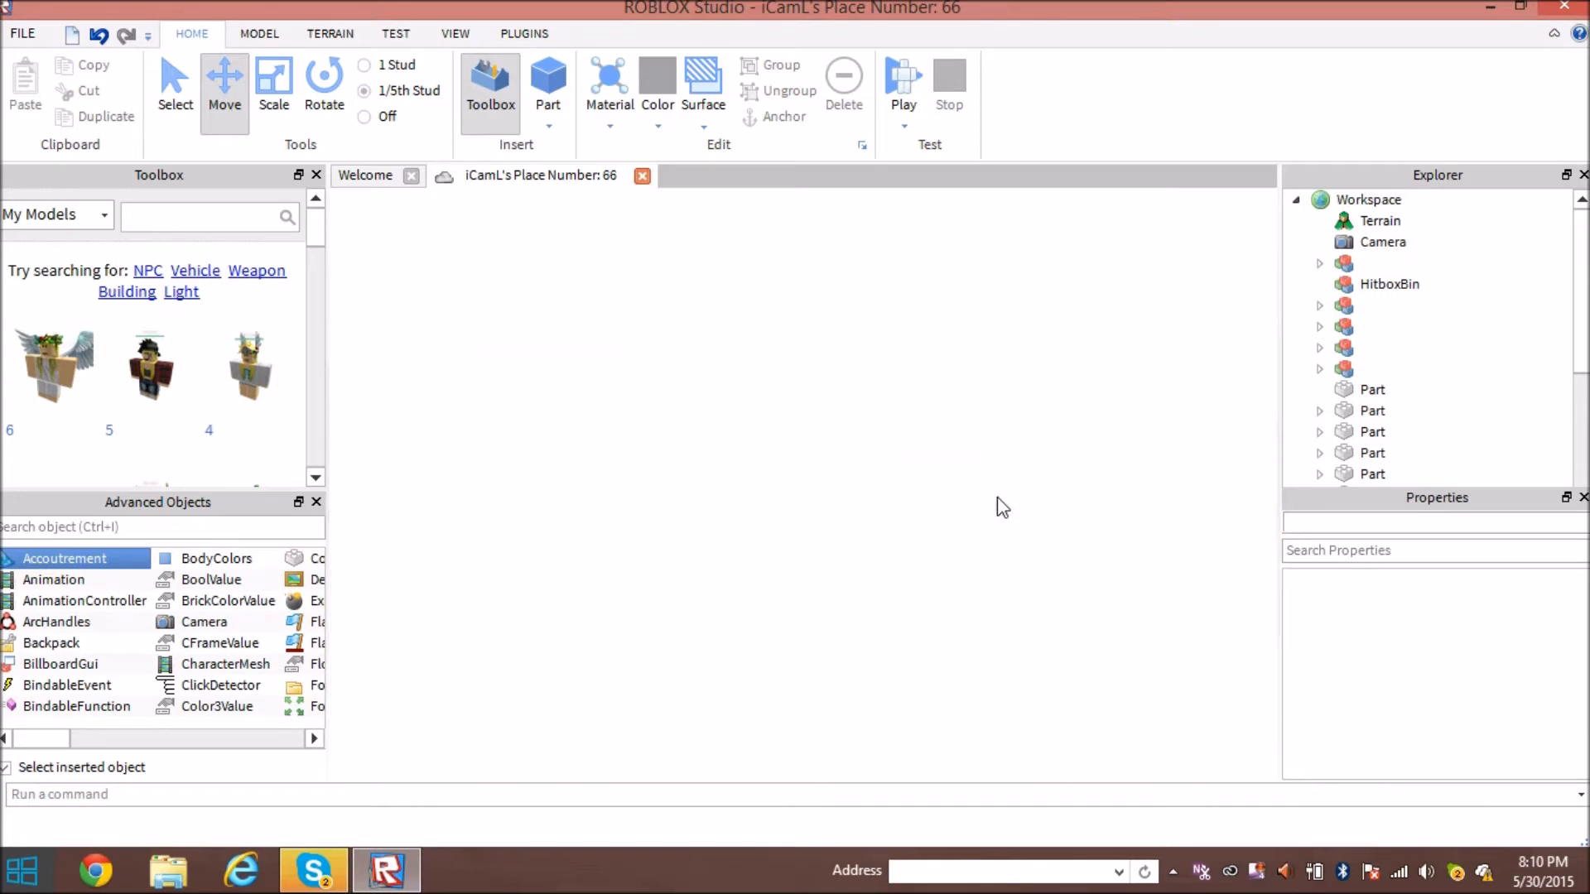
scroll(997, 497, "down", 5)
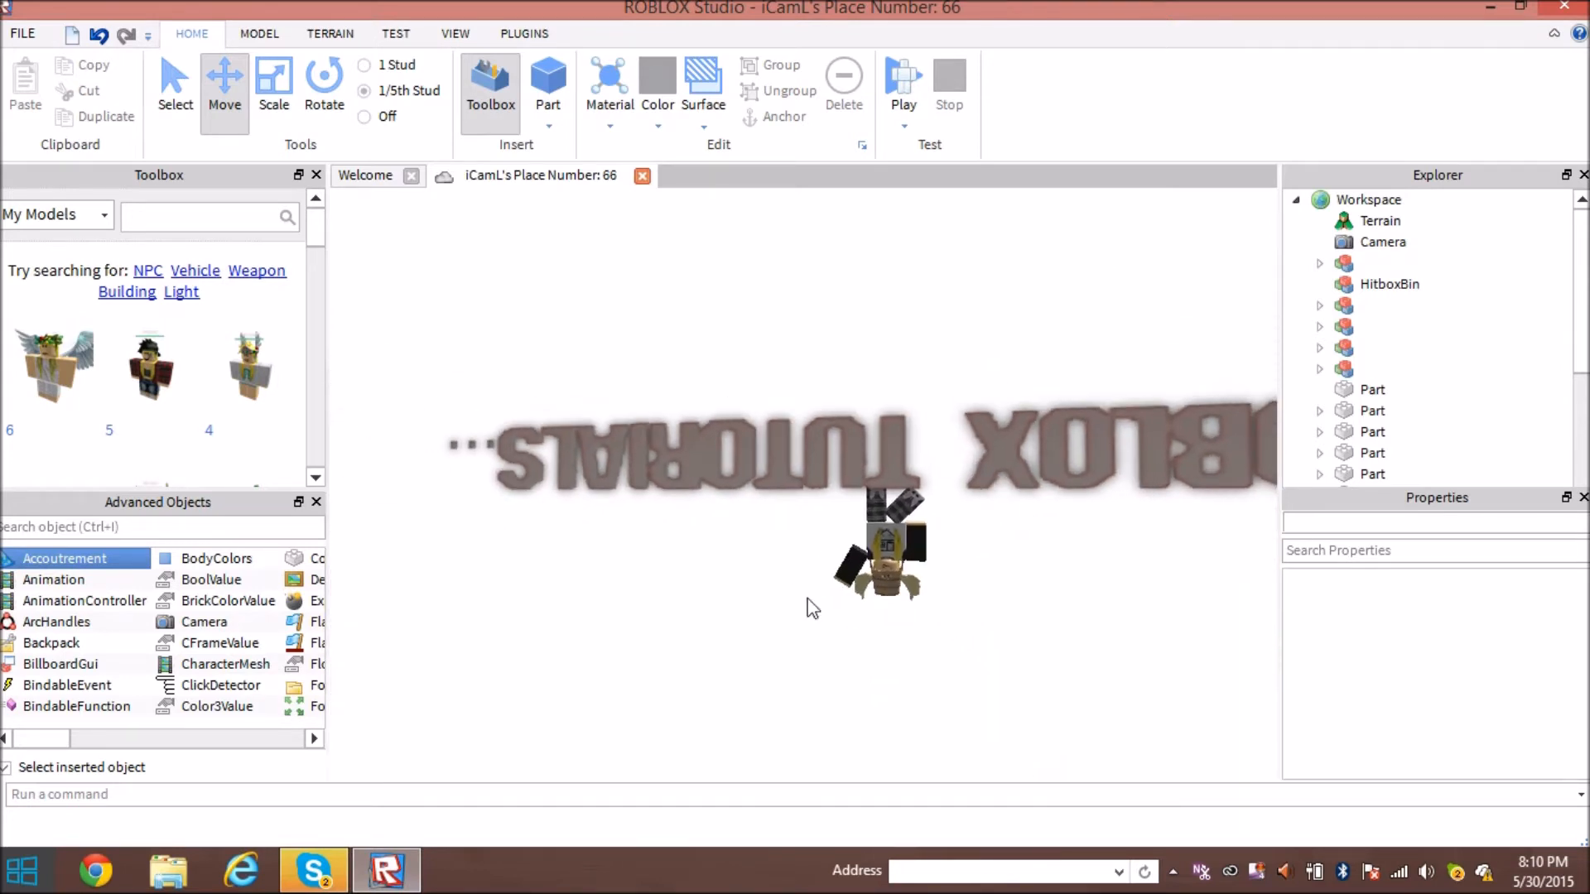
scroll(1036, 385, "down", 3)
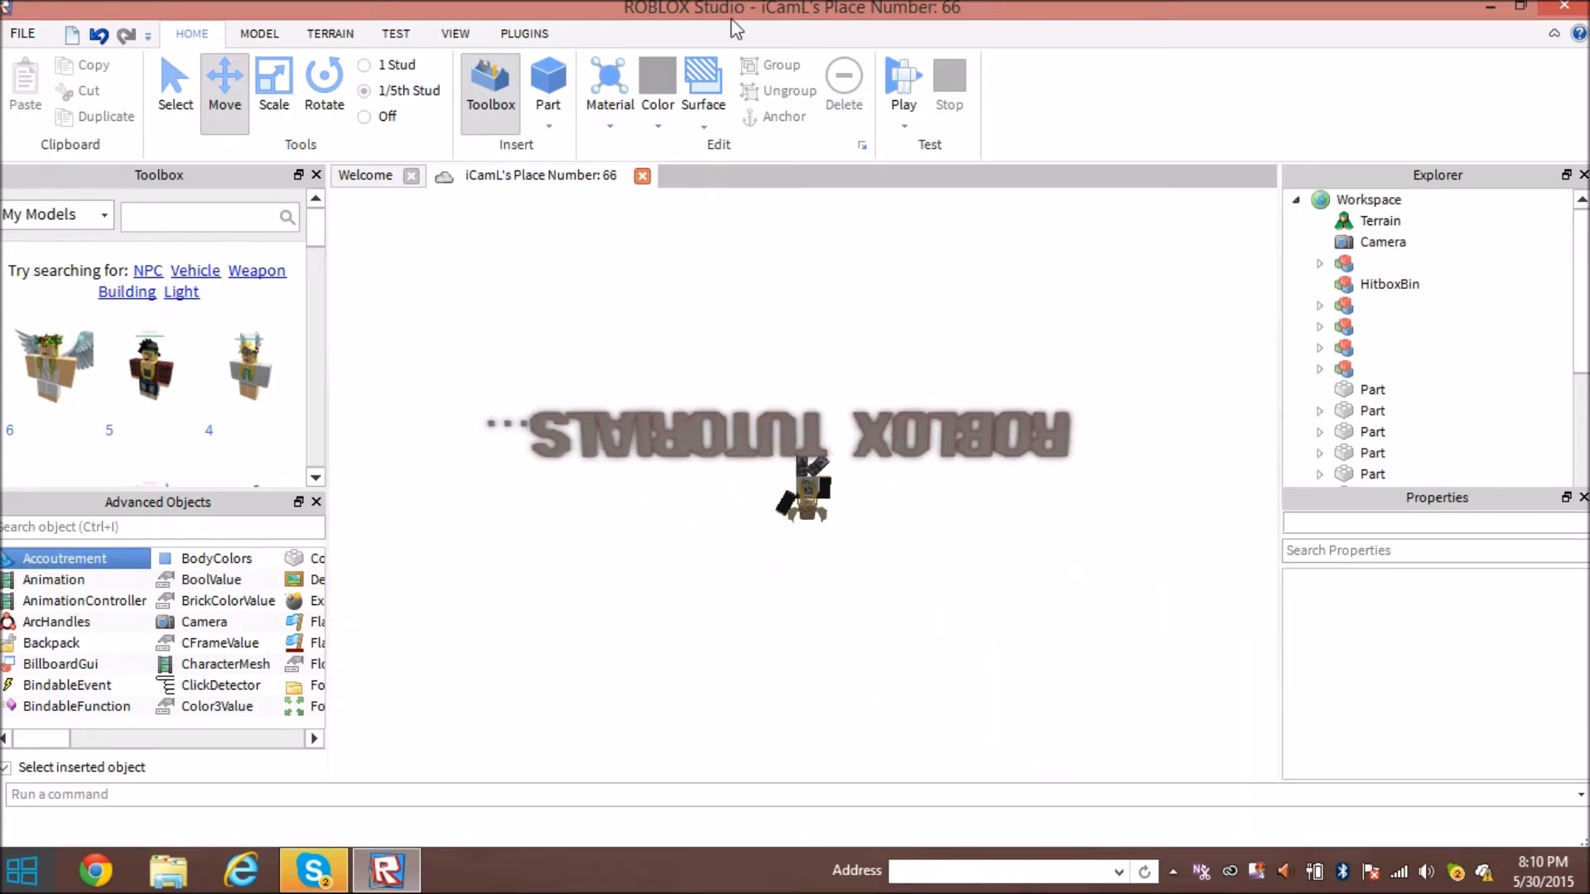
Inspect the rainbow-hatted character sitting on the GAMING... title from several distances and angles.
key("d")
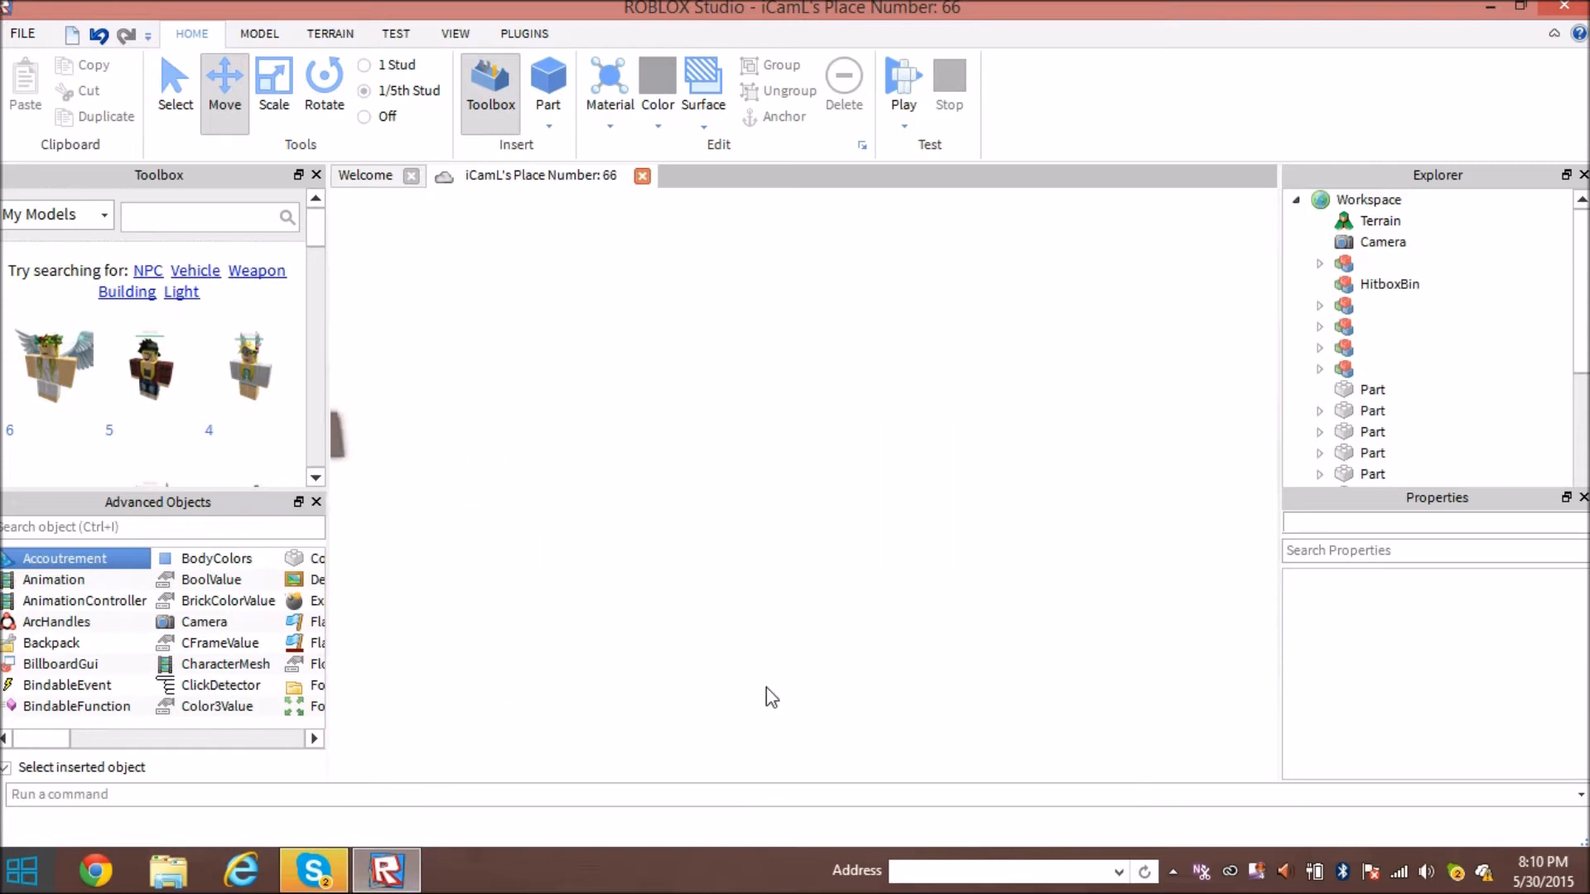
key("d")
key("w")
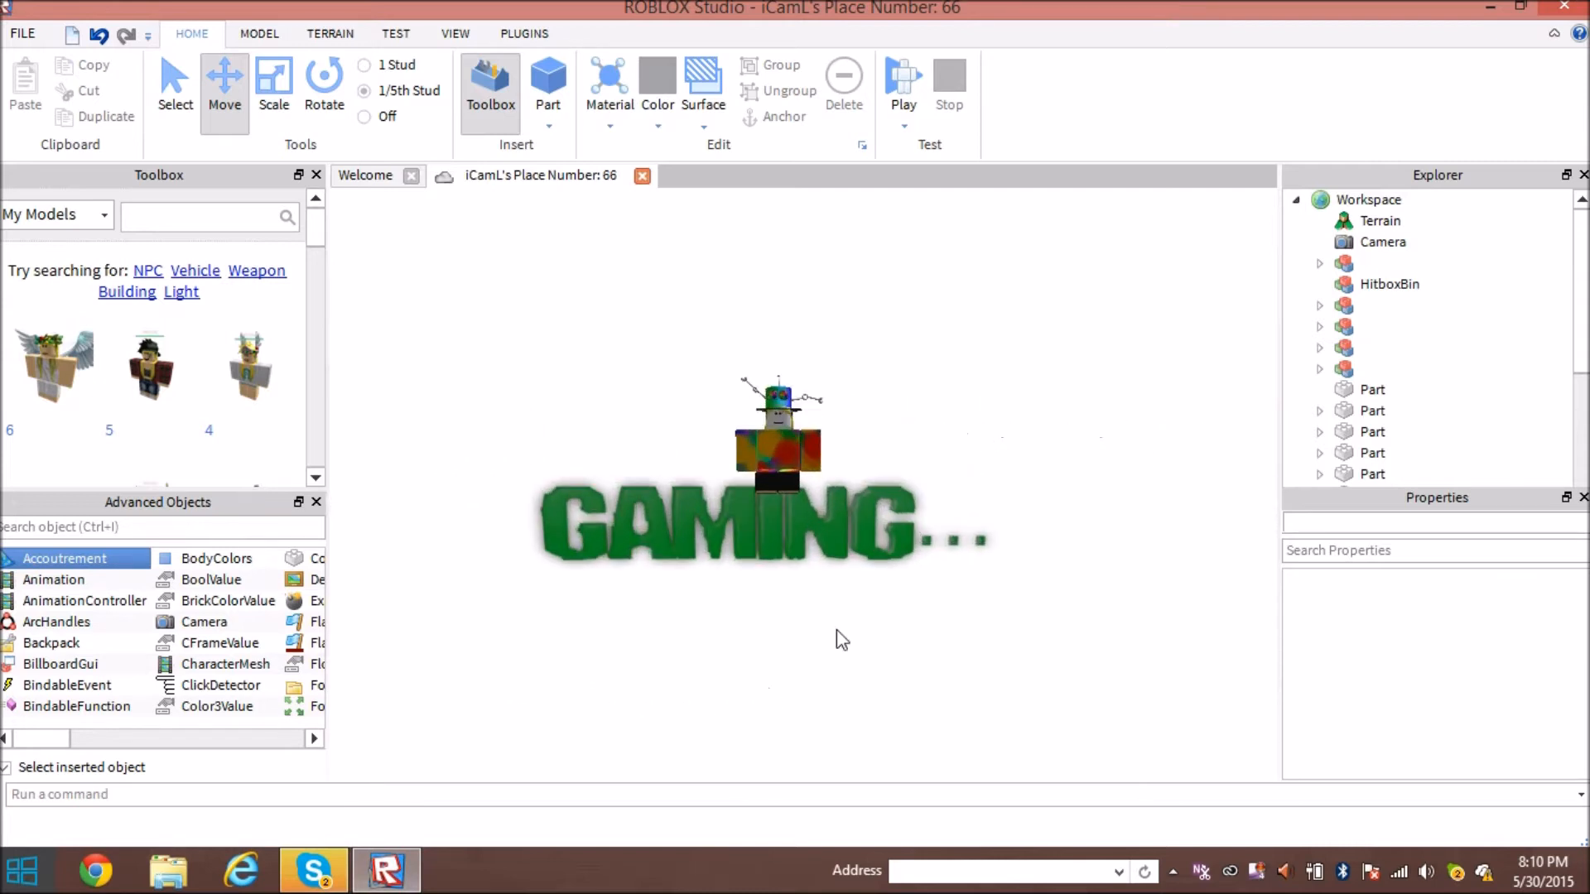
right_click_drag(935, 520, 932, 517)
key("d")
left_click(931, 520)
key("w")
left_click(855, 583)
key("a")
right_click_drag(906, 581, 973, 526)
key("w")
key("a")
scroll(979, 542, "down", 8)
scroll(977, 543, "up", 5)
scroll(972, 525, "down", 4)
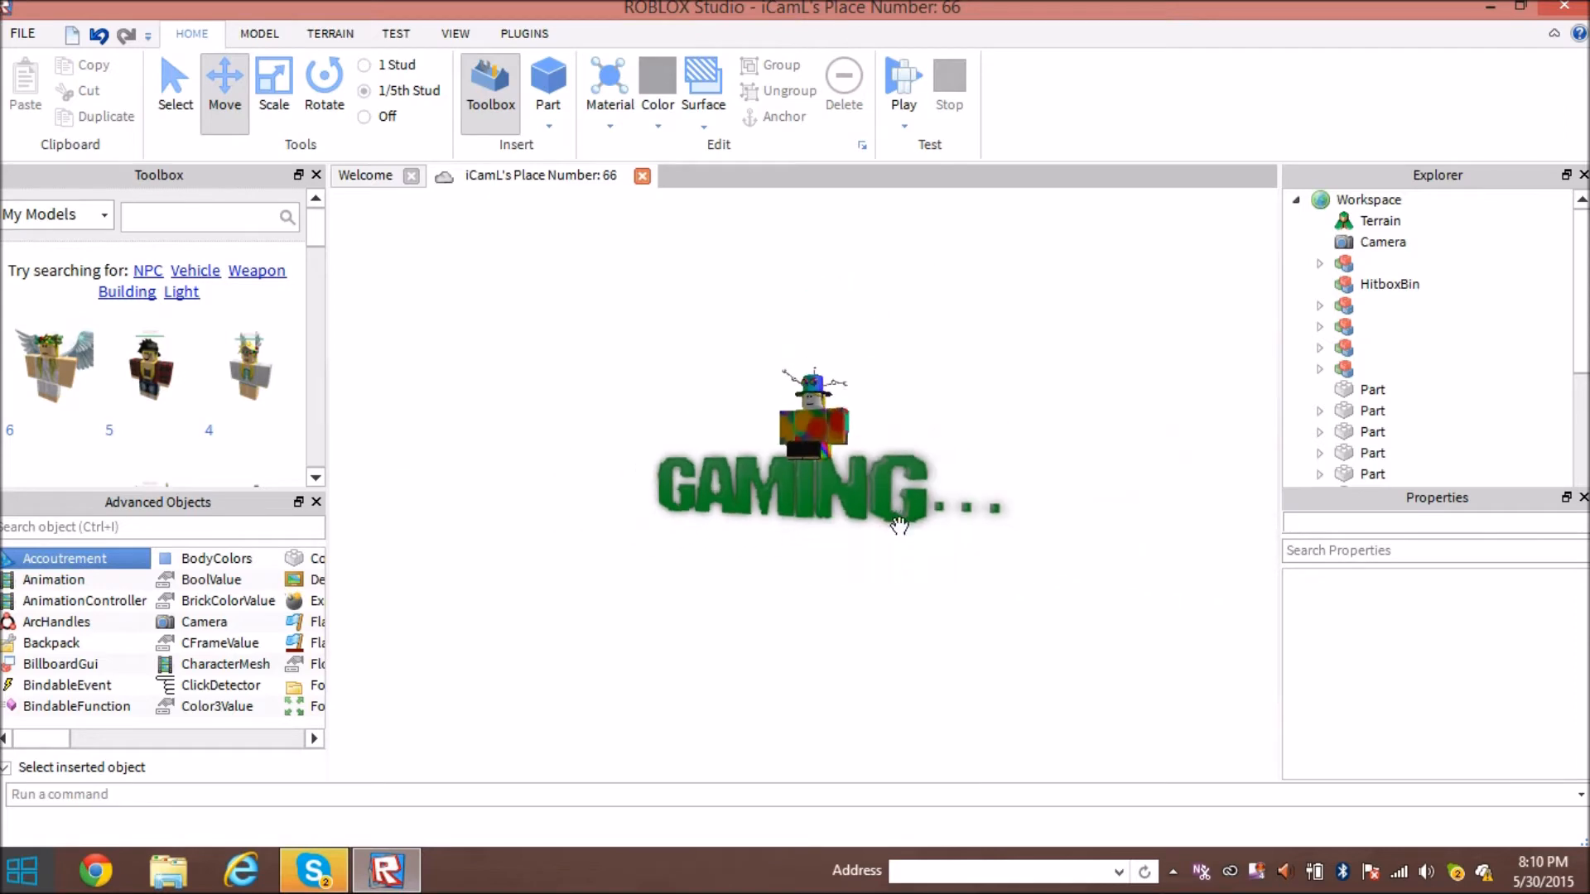
scroll(904, 520, "up", 7)
scroll(894, 464, "down", 5)
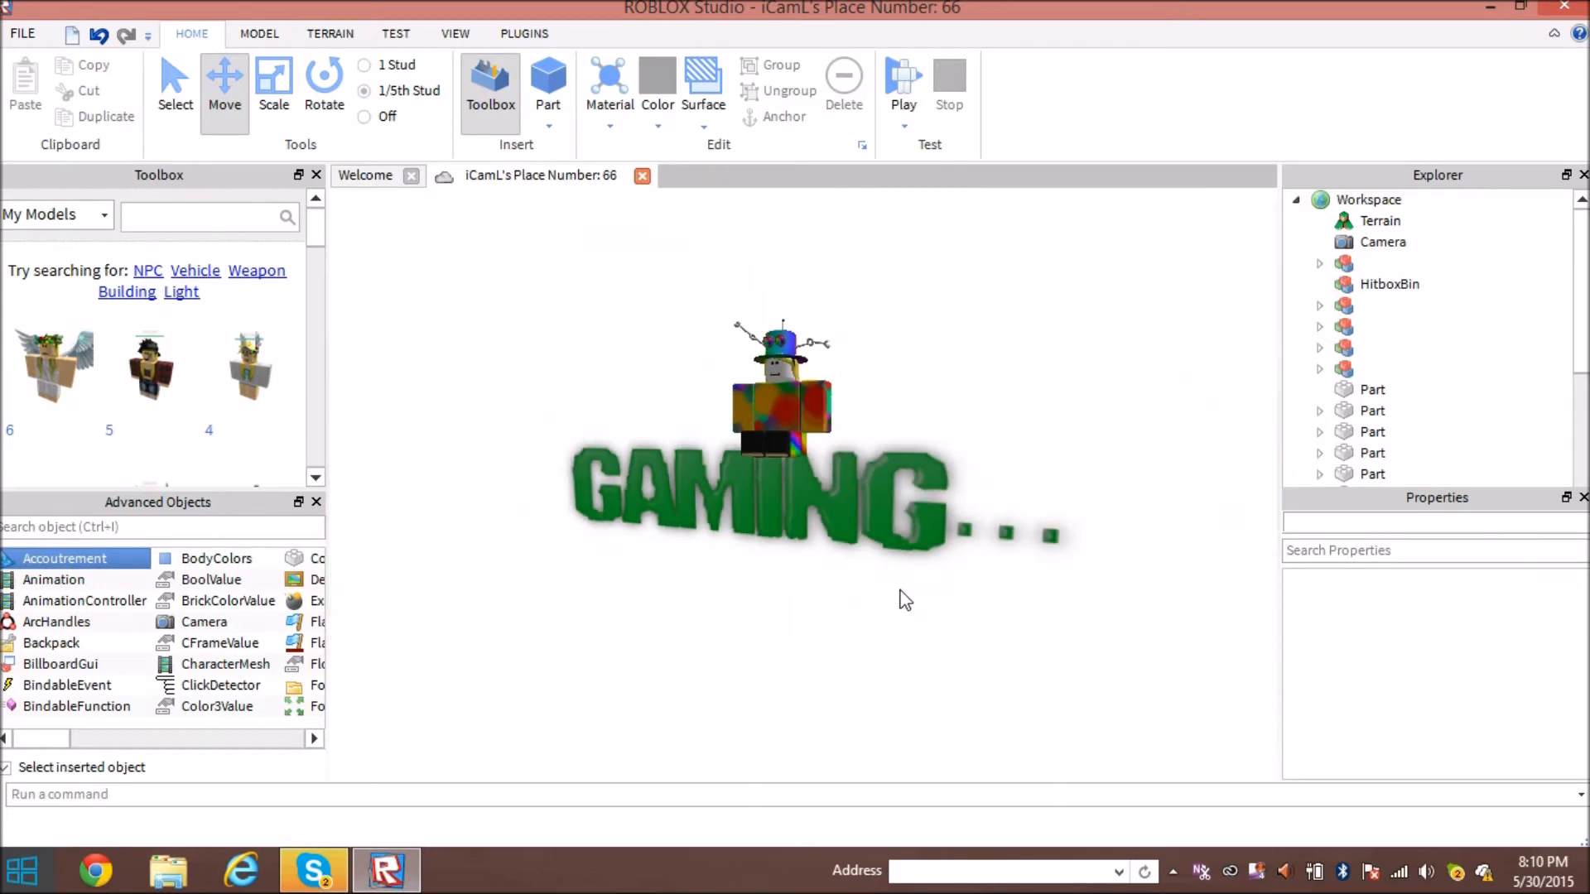
Inspect the character beside the tilted AND MORE... title up close and from further away.
right_click_drag(792, 455, 792, 455)
scroll(792, 455, "up", 2)
scroll(907, 457, "up", 2)
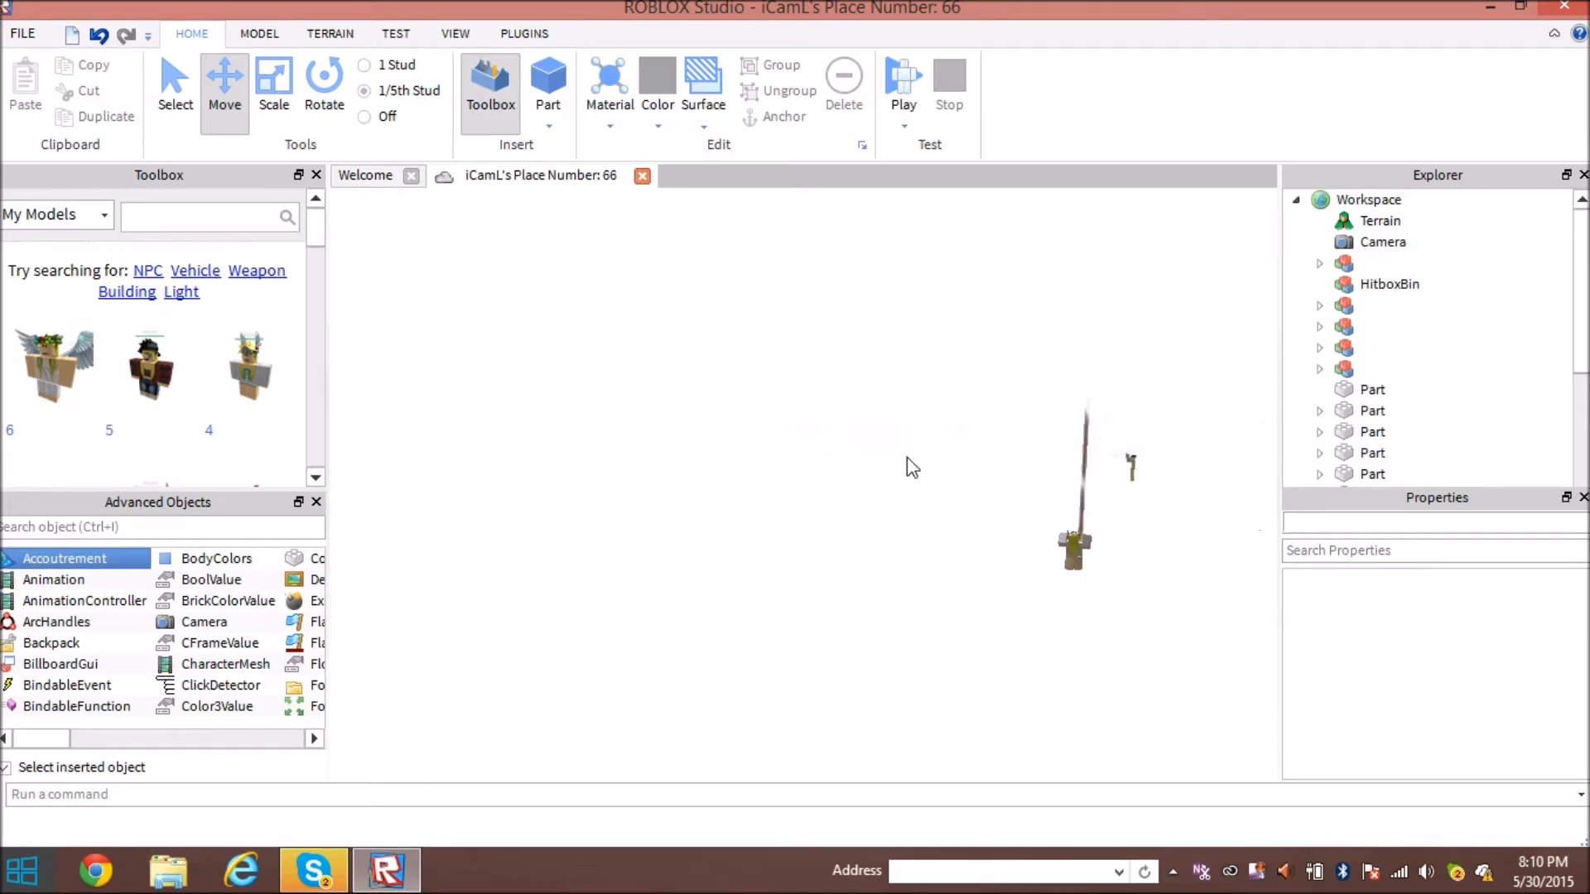
scroll(1065, 626, "down", 3)
right_click_drag(1065, 627, 1060, 626)
scroll(1064, 626, "up", 2)
scroll(1065, 626, "down", 2)
scroll(1065, 626, "up", 5)
scroll(1065, 626, "down", 3)
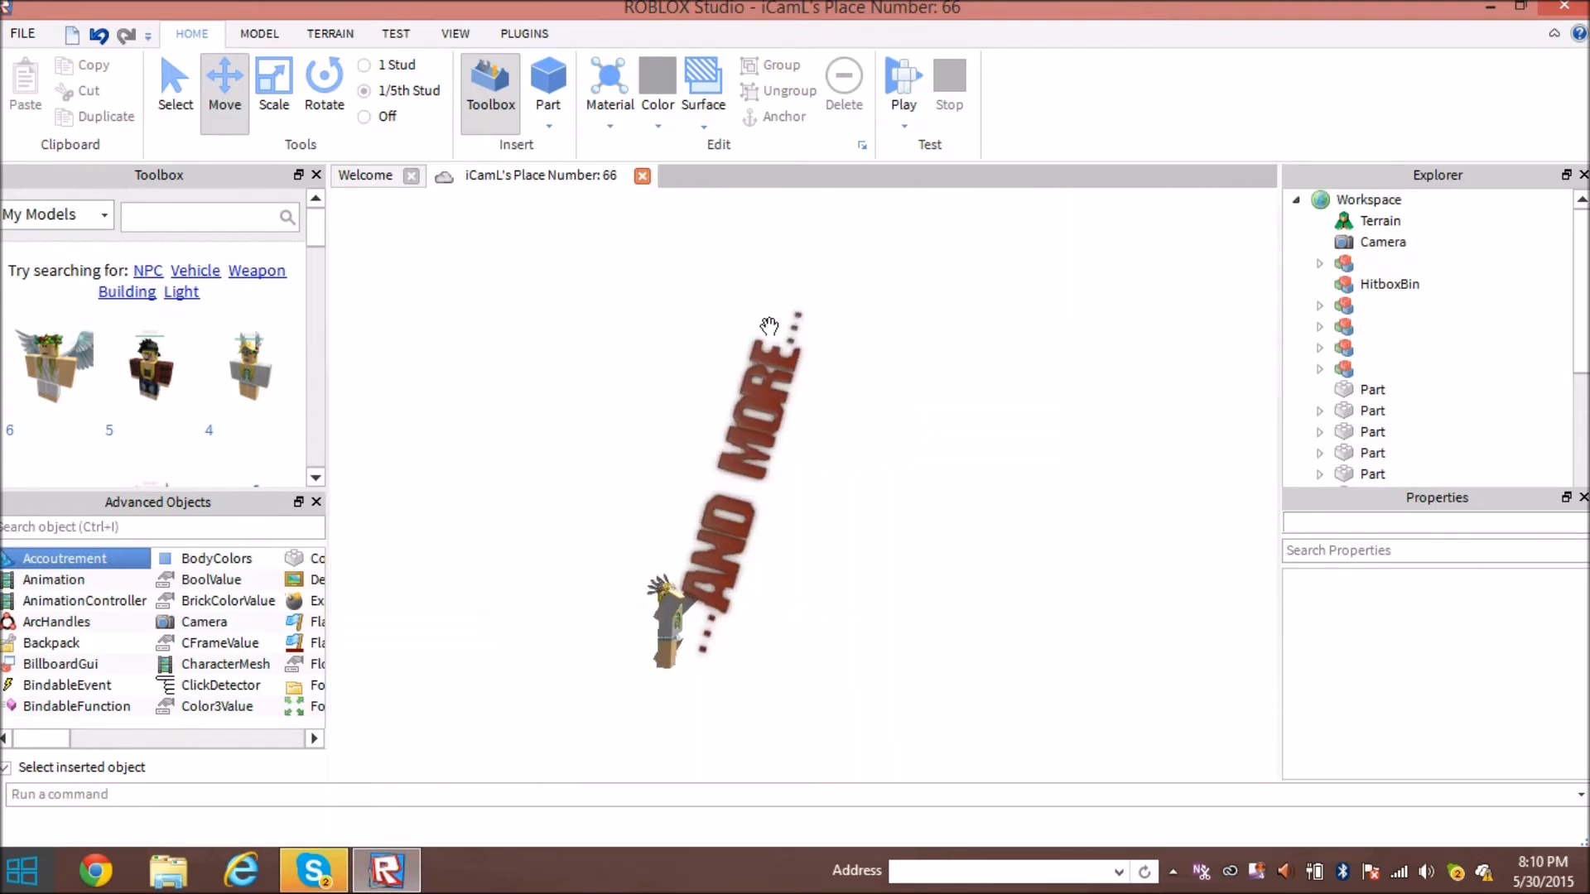
scroll(809, 536, "up", 4)
Inspect the winged character standing on the ENJOY! title, leaving its board deselected.
right_click_drag(809, 536, 777, 522)
scroll(809, 536, "up", 3)
scroll(807, 527, "up", 3)
scroll(720, 499, "up", 2)
scroll(894, 282, "down", 2)
left_click_drag(937, 340, 480, 693)
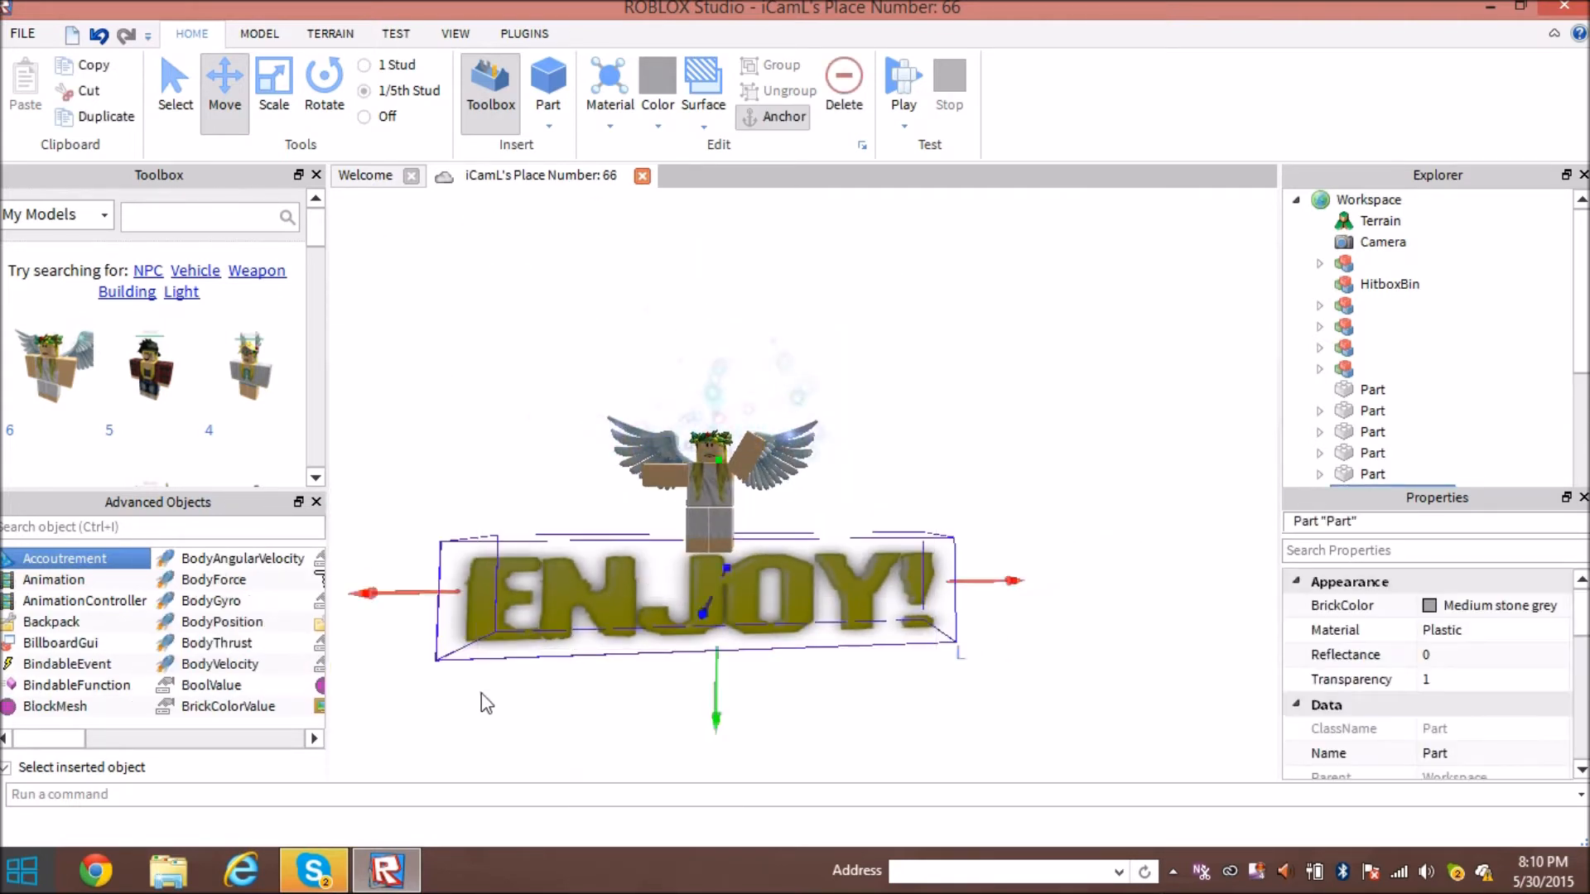
left_click(481, 694)
scroll(480, 693, "down", 3)
scroll(498, 659, "up", 4)
right_click_drag(830, 465, 829, 465)
scroll(830, 465, "up", 3)
scroll(830, 465, "down", 3)
Frame the ICAML PRODUCTIONS title with its character and open the Cutscene Edit plugin.
right_click(837, 461)
left_click(704, 474)
right_click_drag(704, 474, 706, 476)
scroll(706, 476, "up", 3)
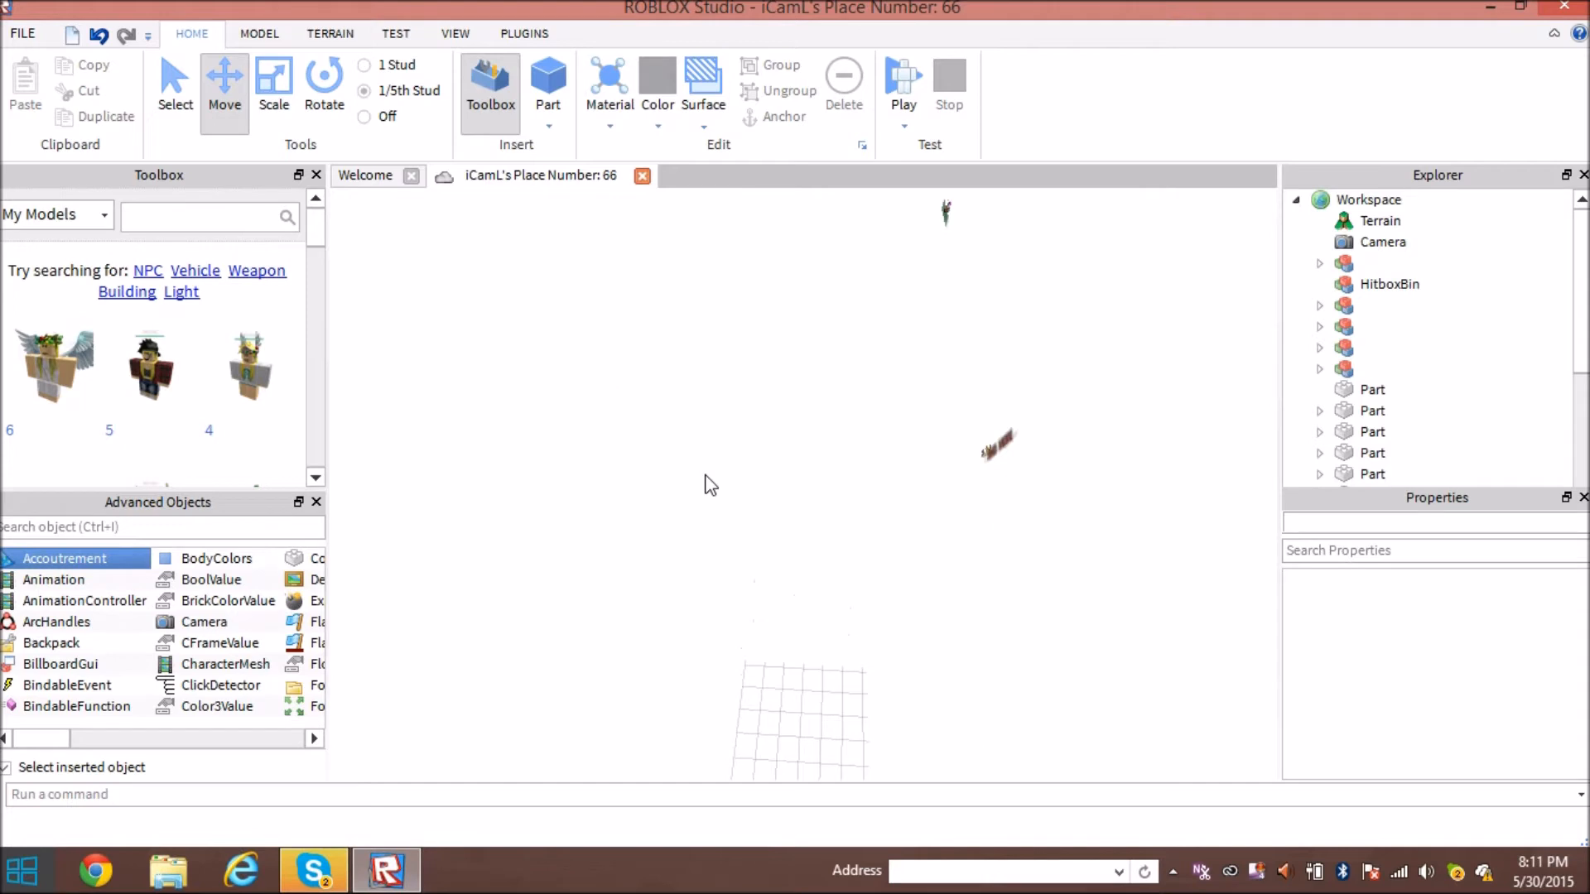
right_click_drag(705, 475, 706, 475)
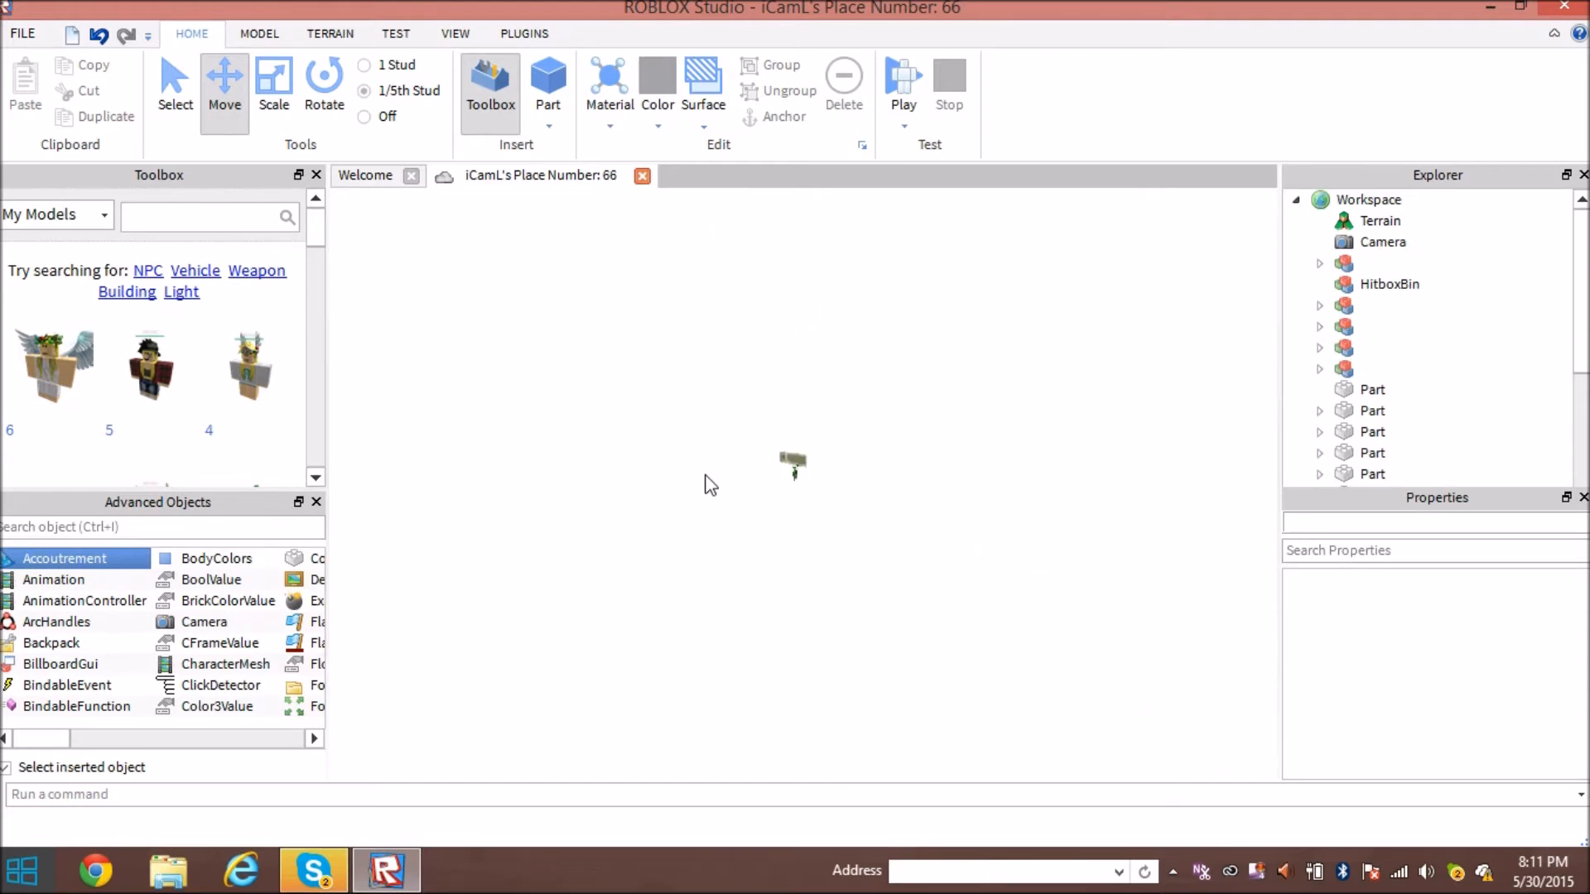
scroll(708, 484, "up", 5)
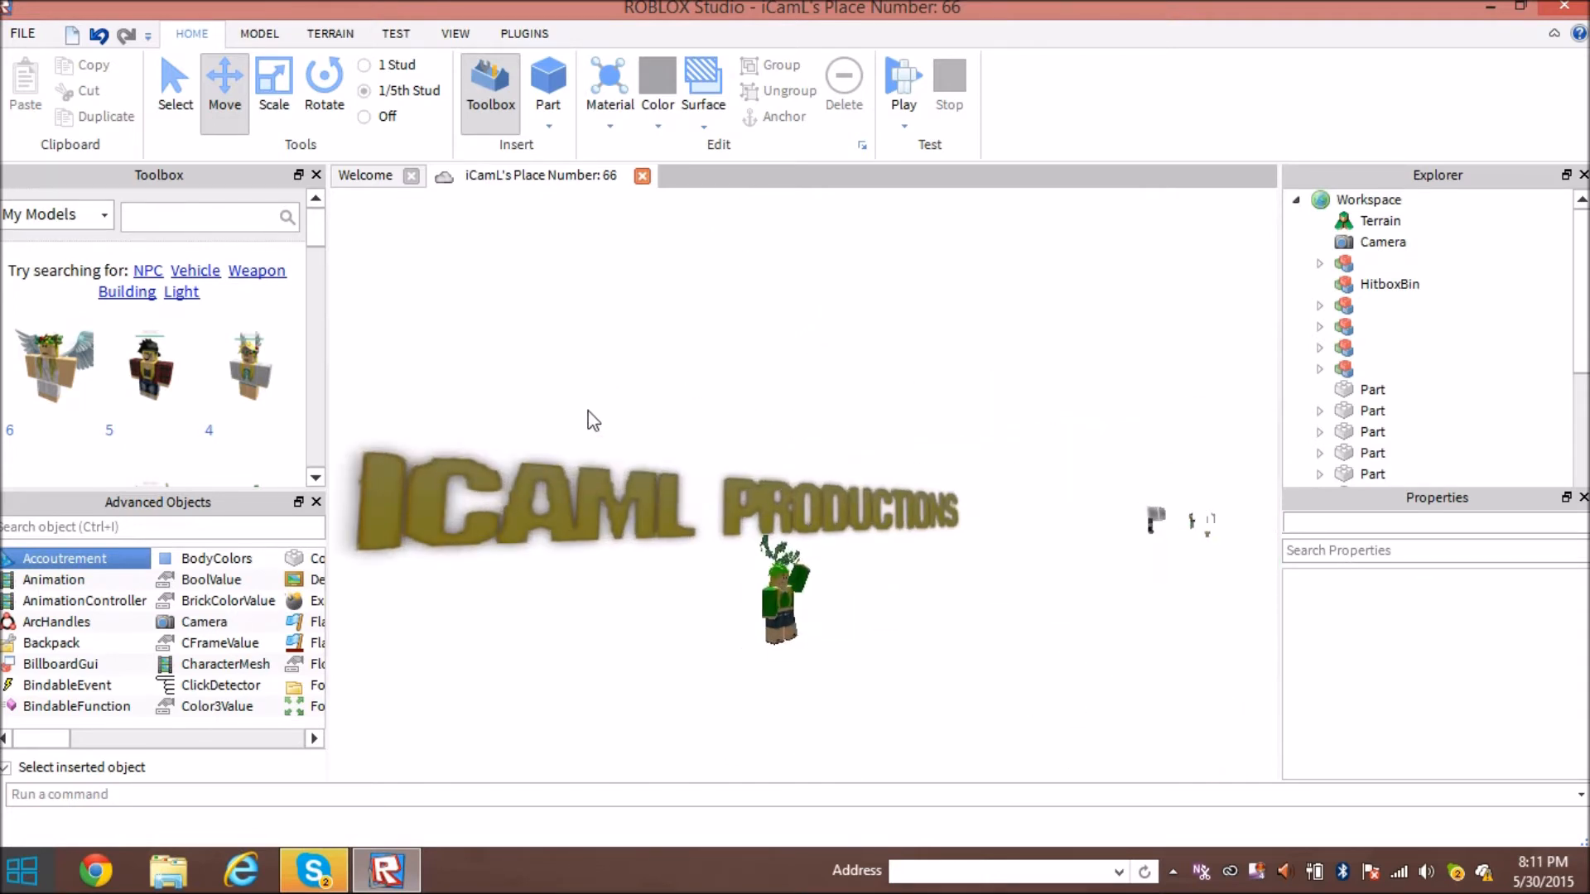
left_click(525, 34)
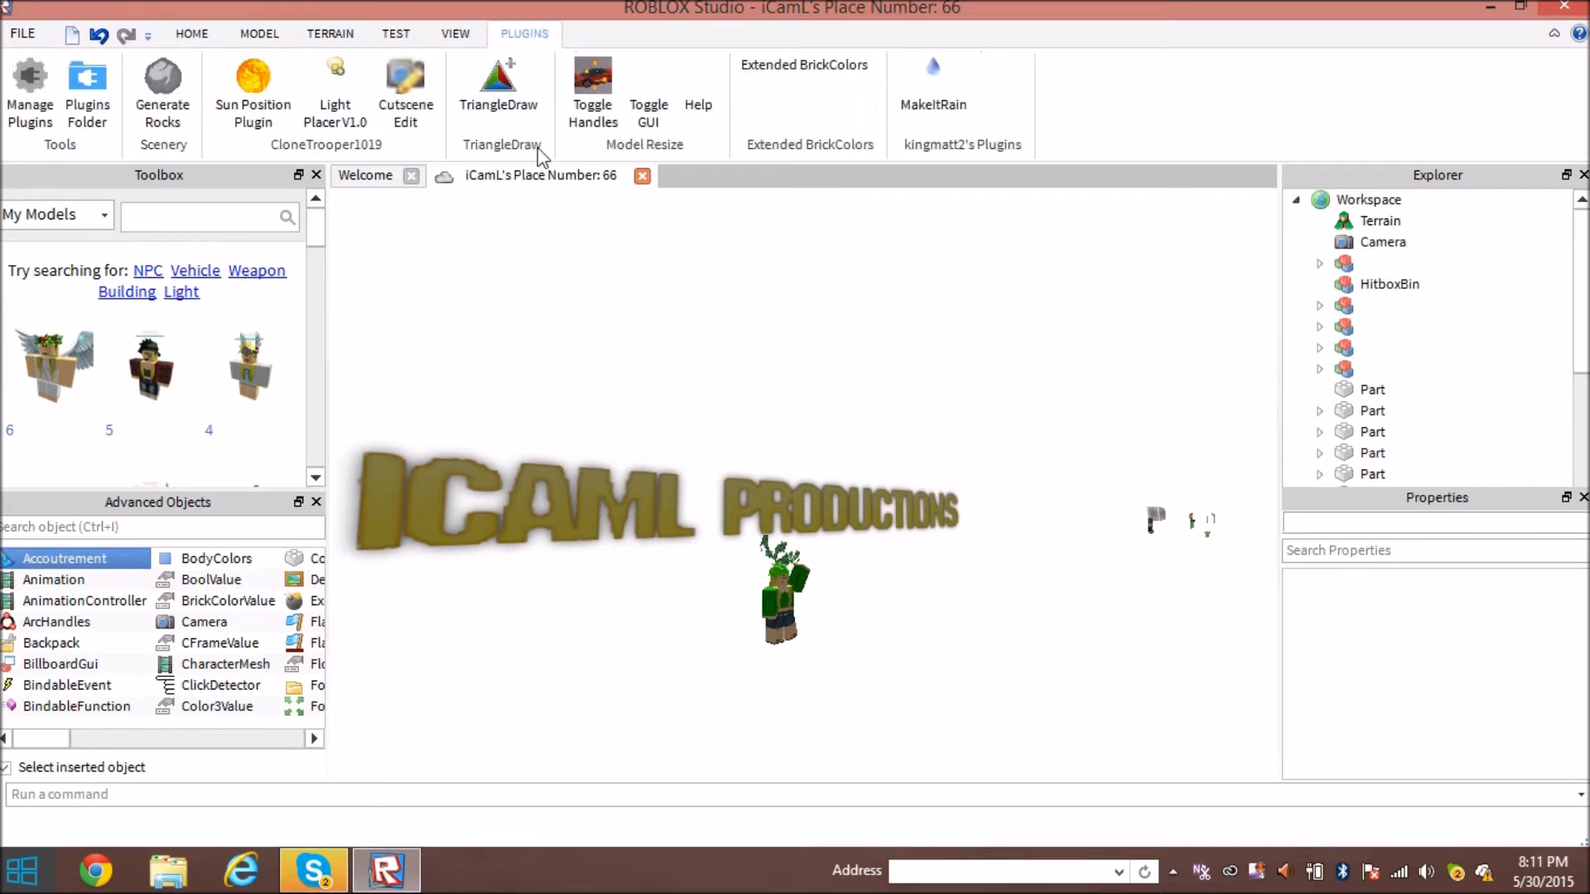
left_click(409, 98)
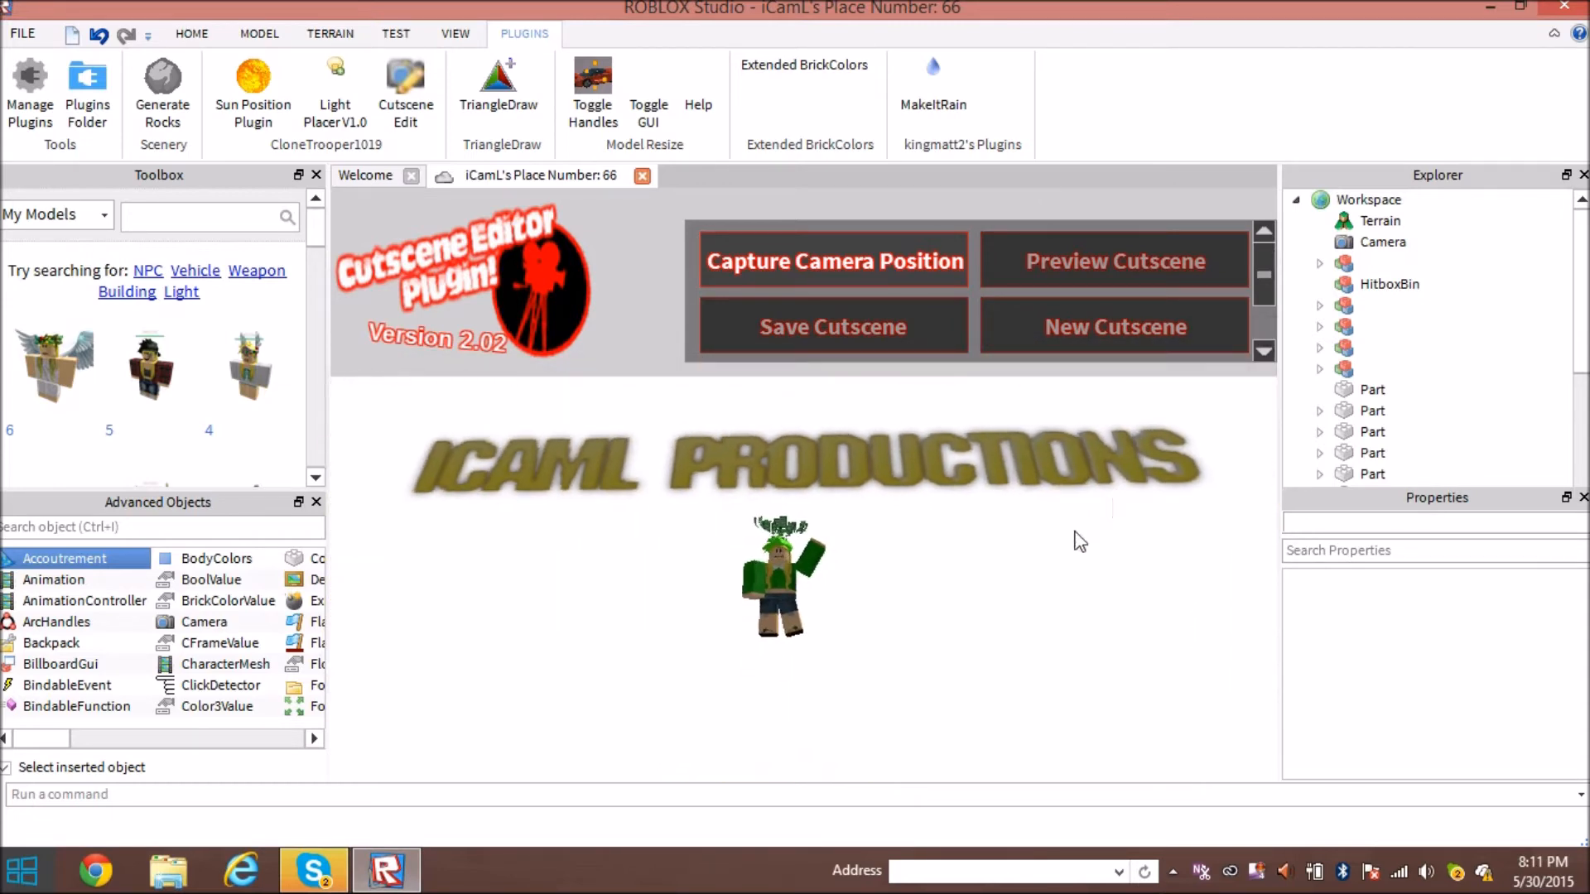
Capture the current camera position as the cutscene's starting point with End FOV 67, End Rotation 0 and Transition 1.9.
left_click(857, 271)
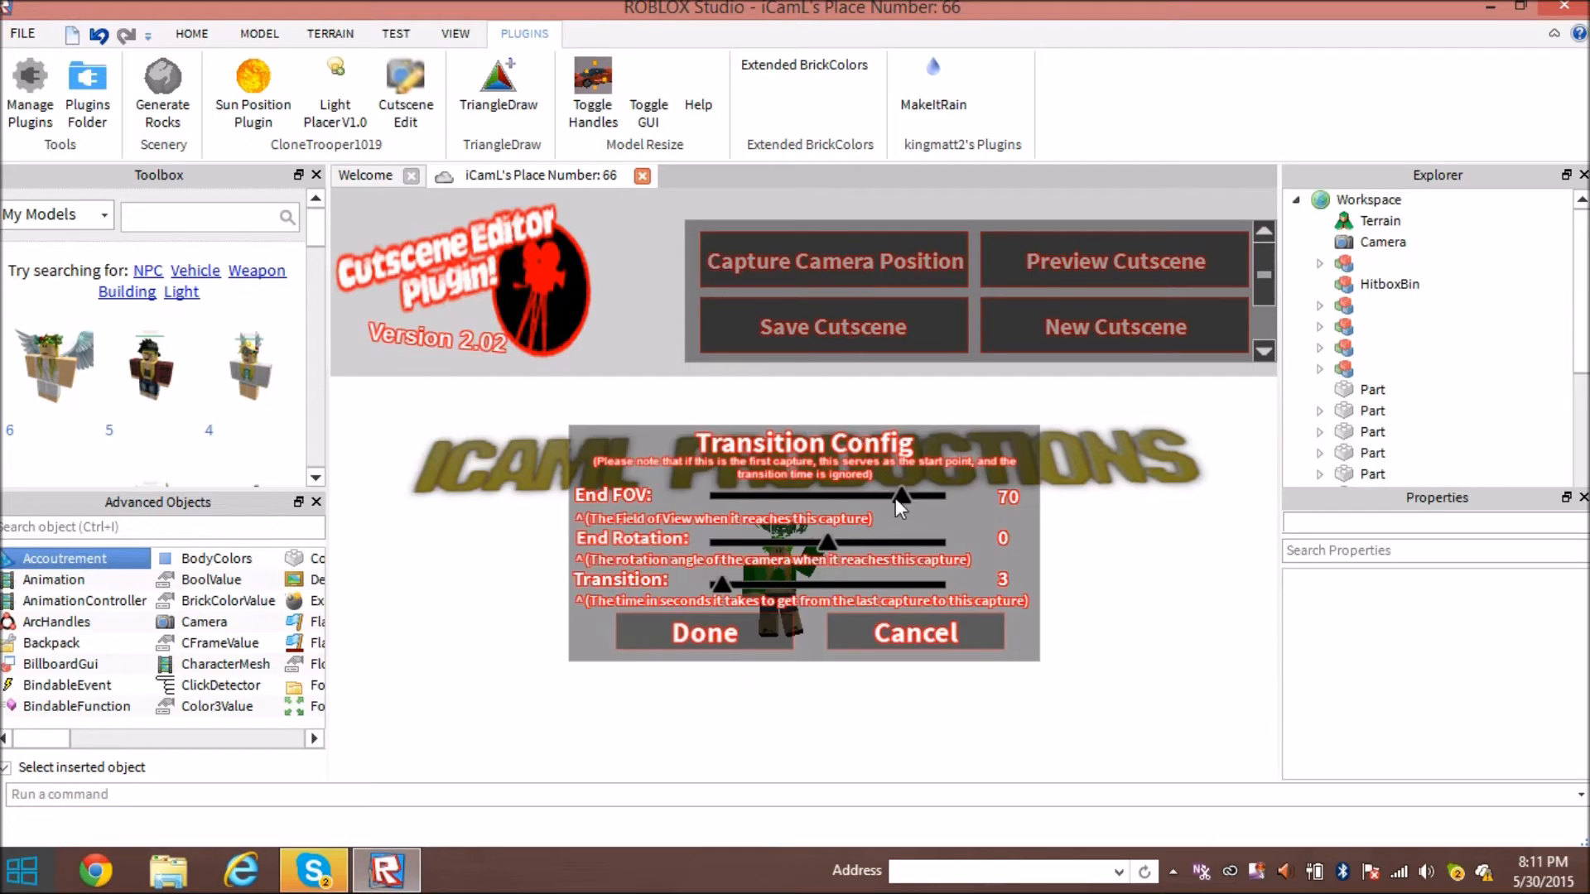
left_click_drag(892, 497, 1060, 505)
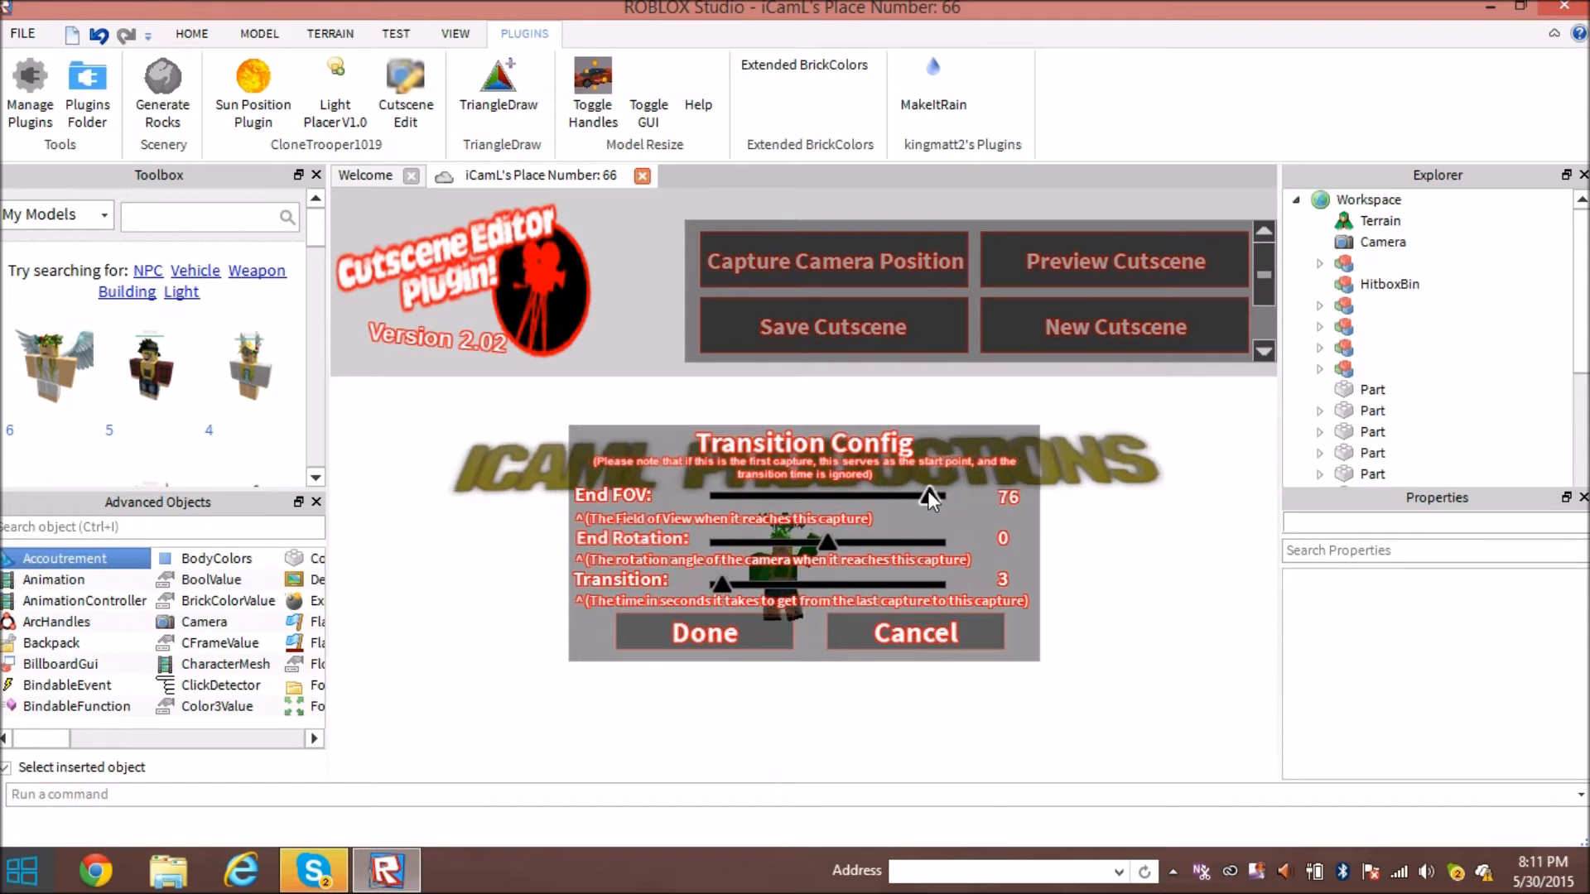
left_click_drag(1000, 498, 893, 504)
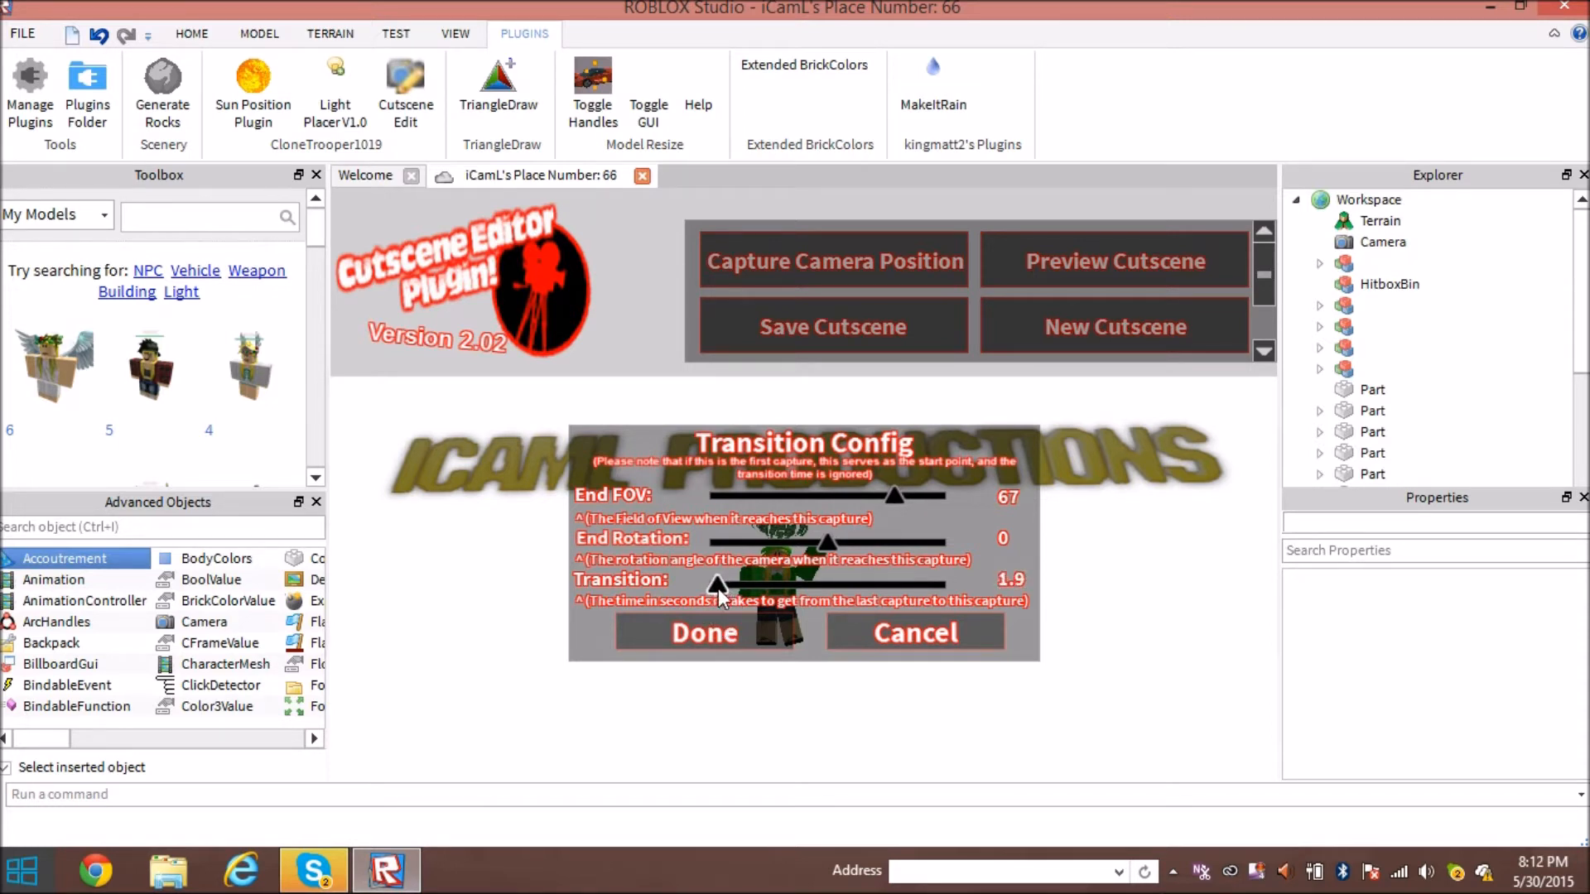
left_click(689, 628)
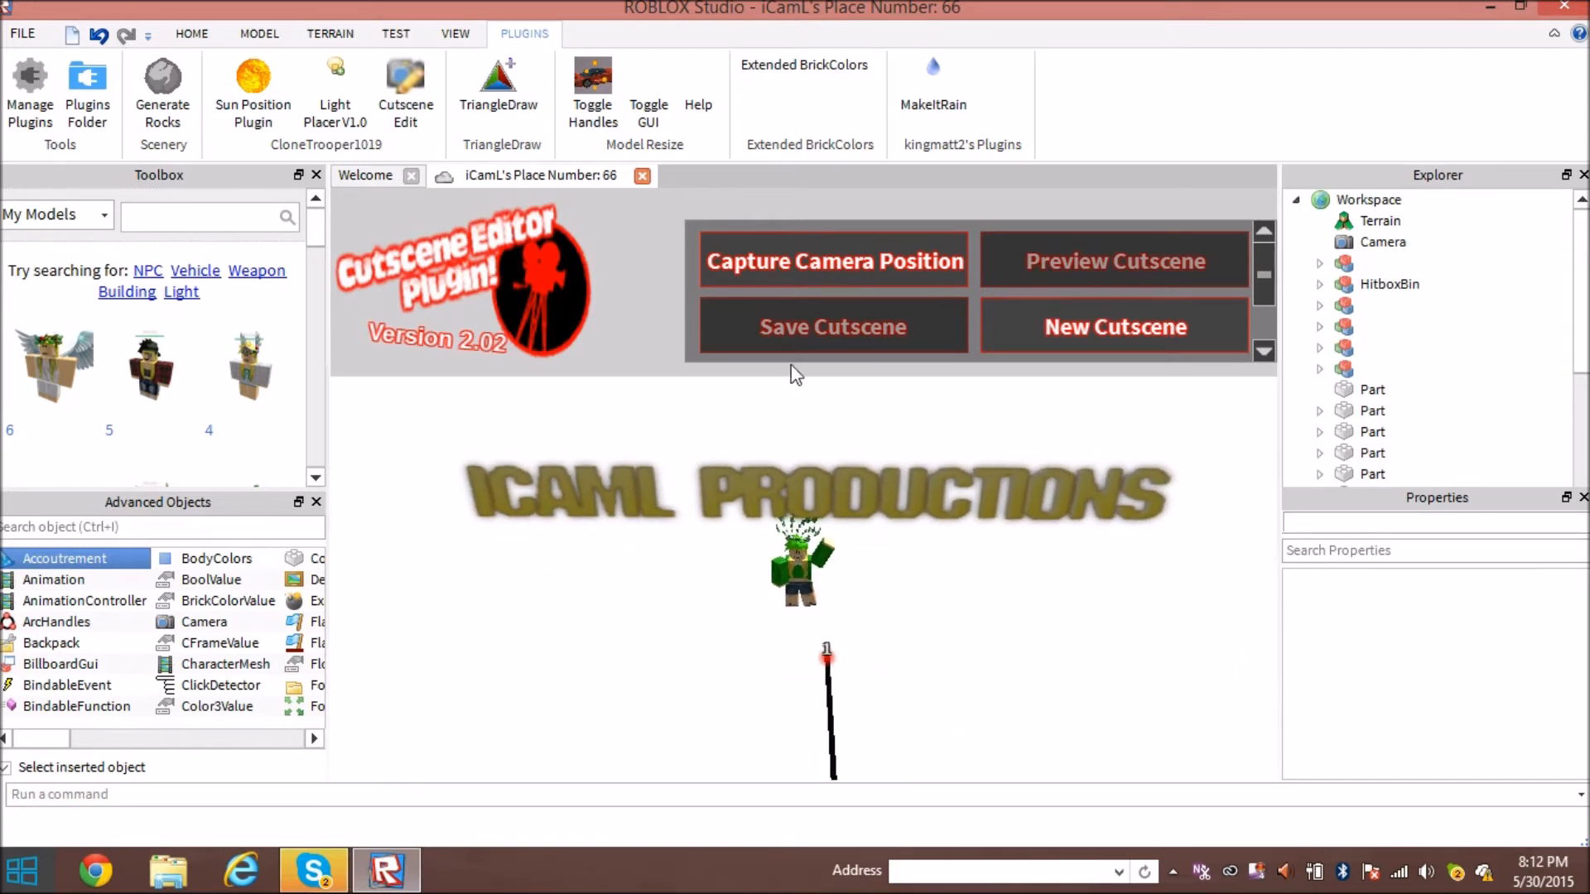
Capture a second camera point at the ICAML PRODUCTIONS title with End FOV 60, End Rotation 0 and Transition 1.9.
left_click(804, 270)
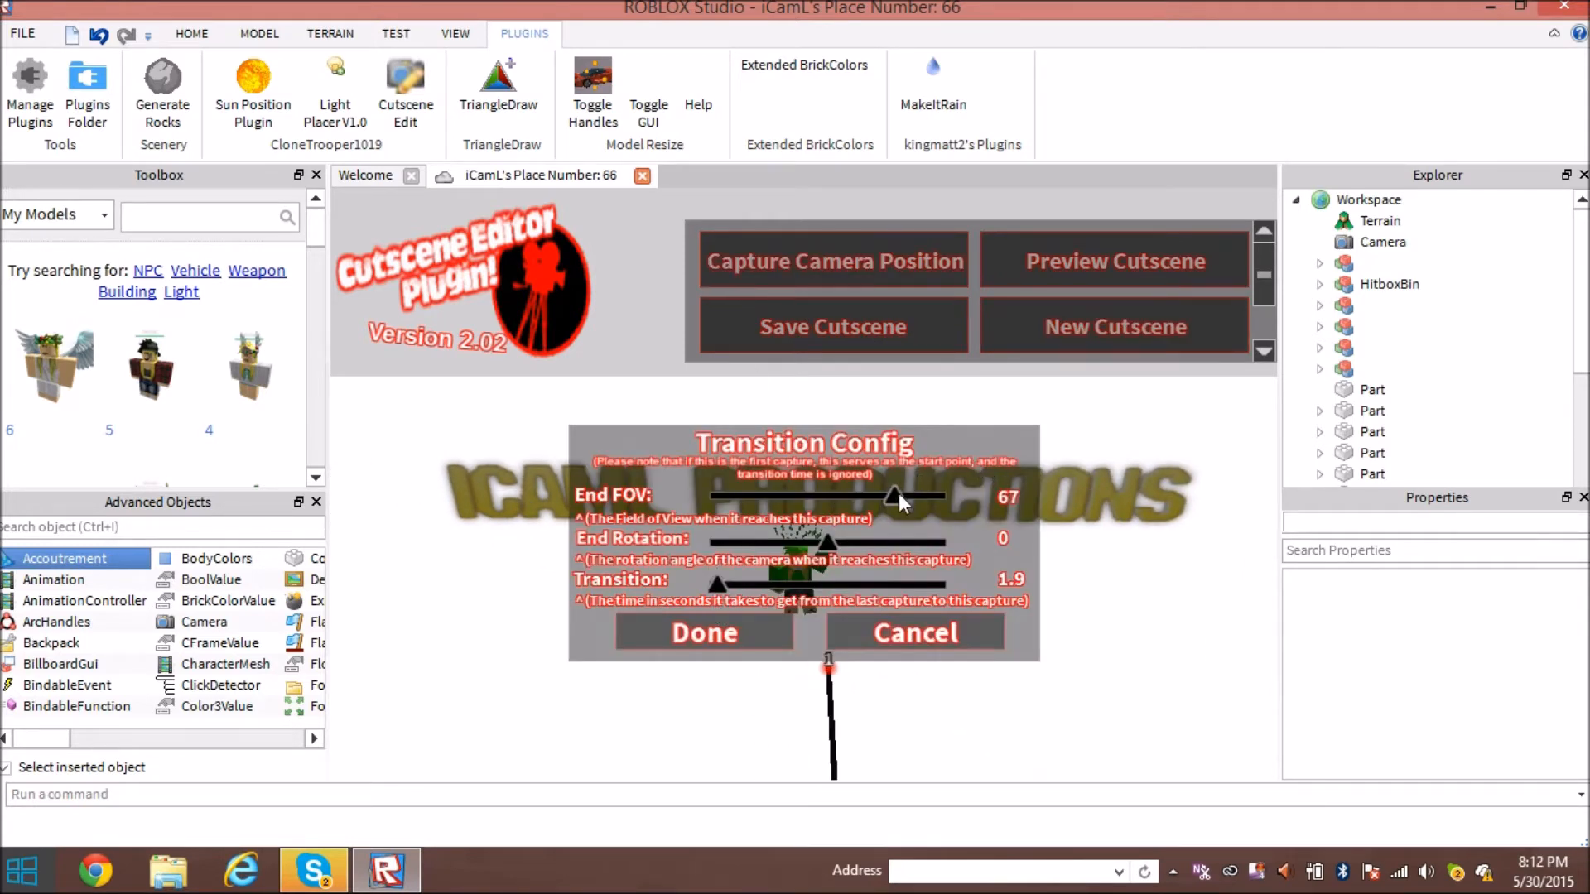
left_click_drag(894, 495, 866, 497)
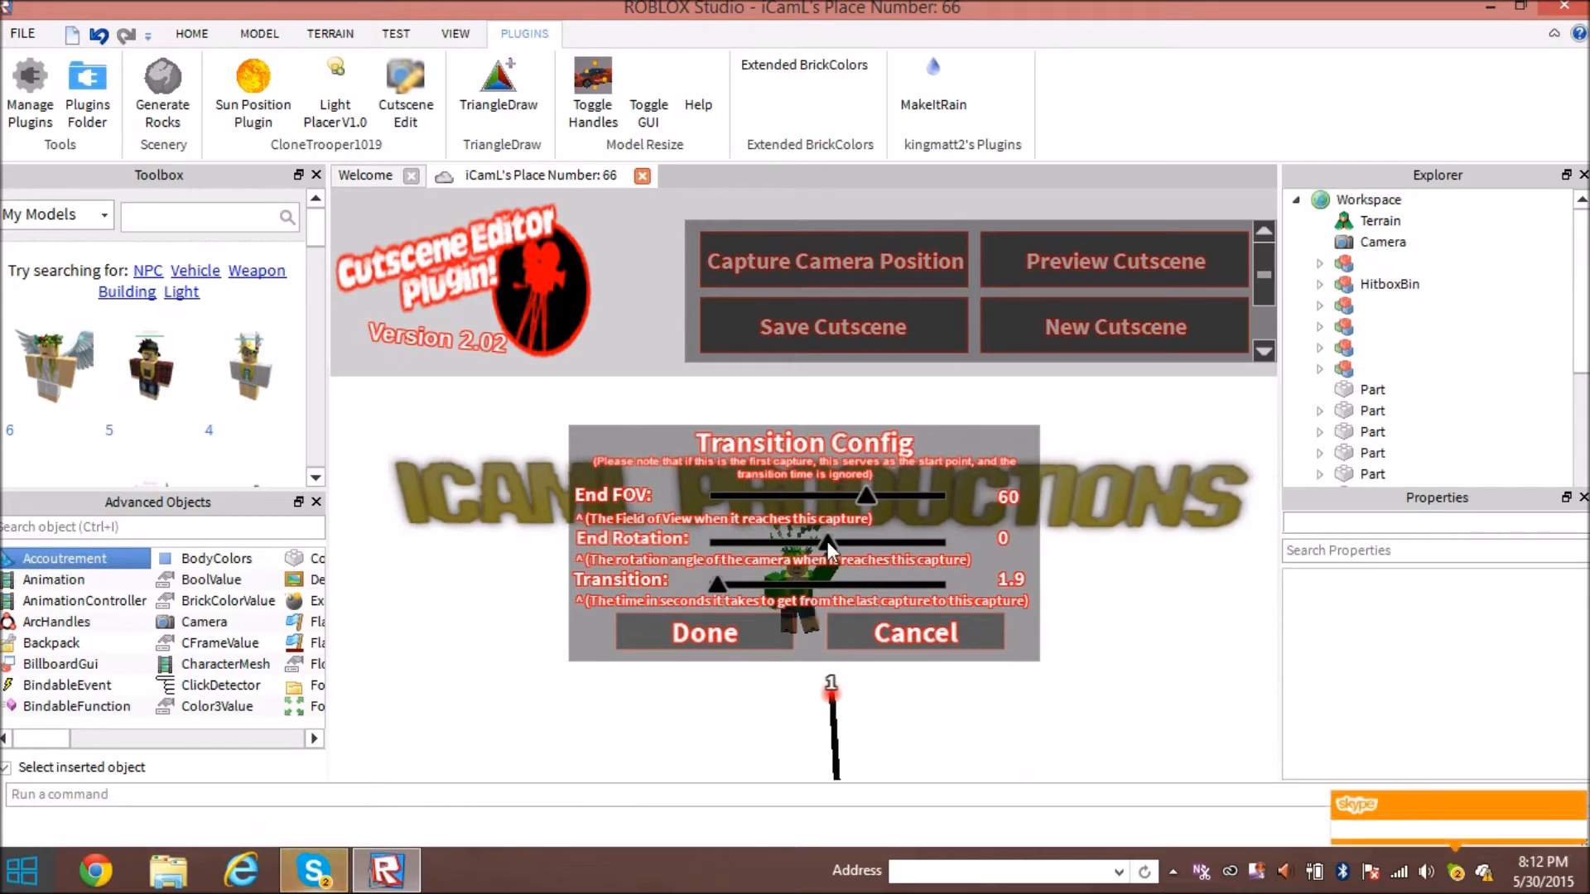
left_click(719, 636)
Frame the upside-down ROBLOX TUTORIALS... title and capture a camera point with End FOV 60, End Rotation 0 and Transition 1.9.
right_click_drag(833, 618, 810, 644)
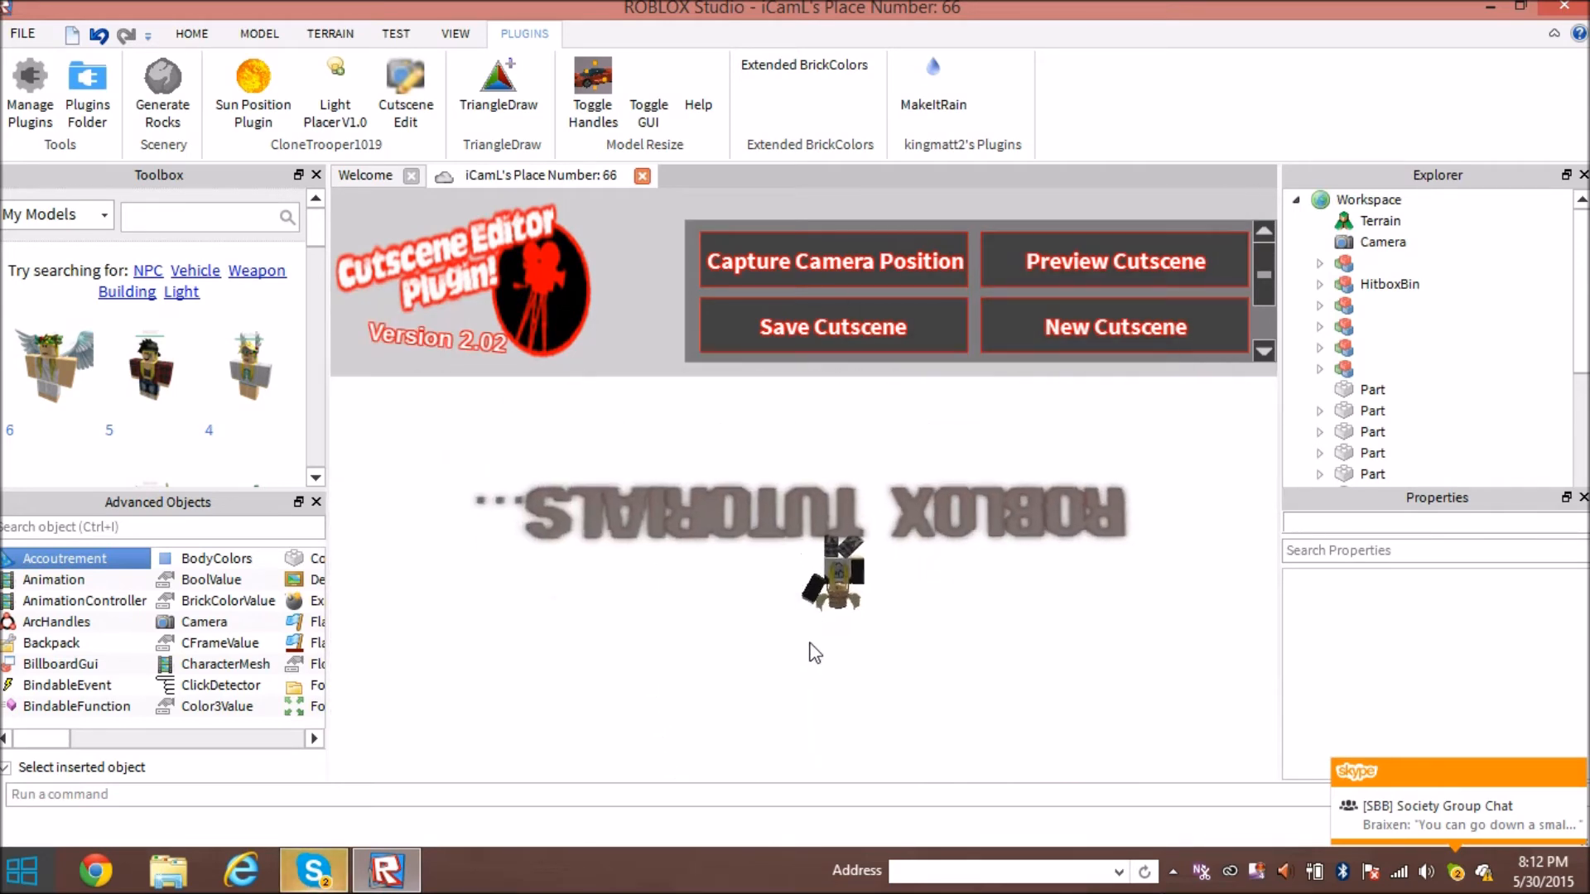
left_click(828, 257)
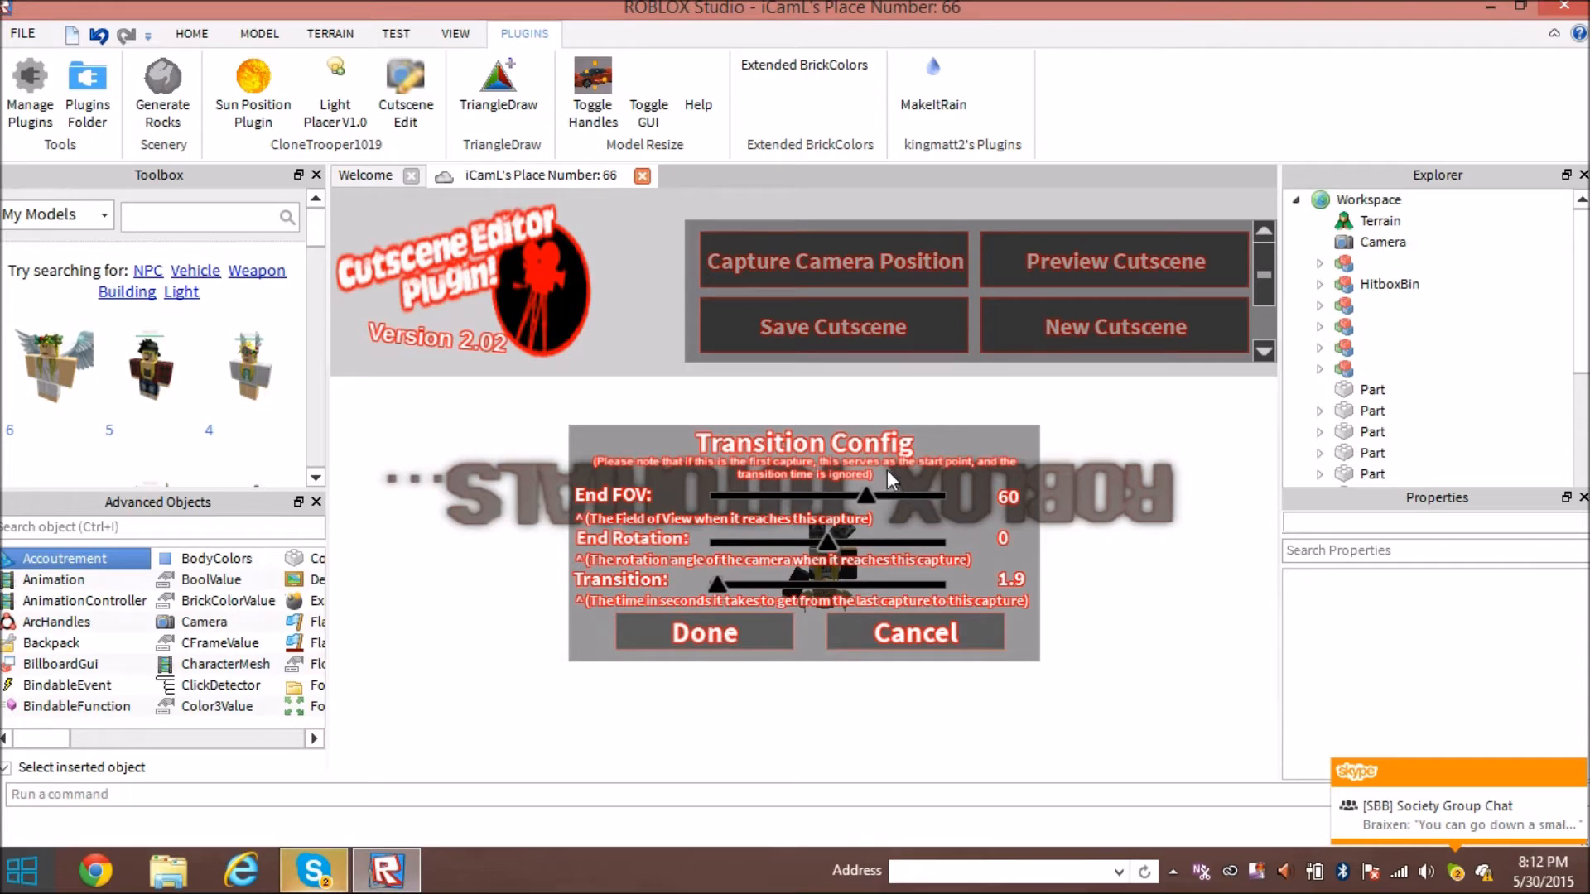
left_click(717, 631)
Capture another camera point at the ROBLOX TUTORIALS... title with End Rotation 179, keeping End FOV 60 and Transition 1.9.
left_click(870, 257)
left_click_drag(831, 540, 888, 545)
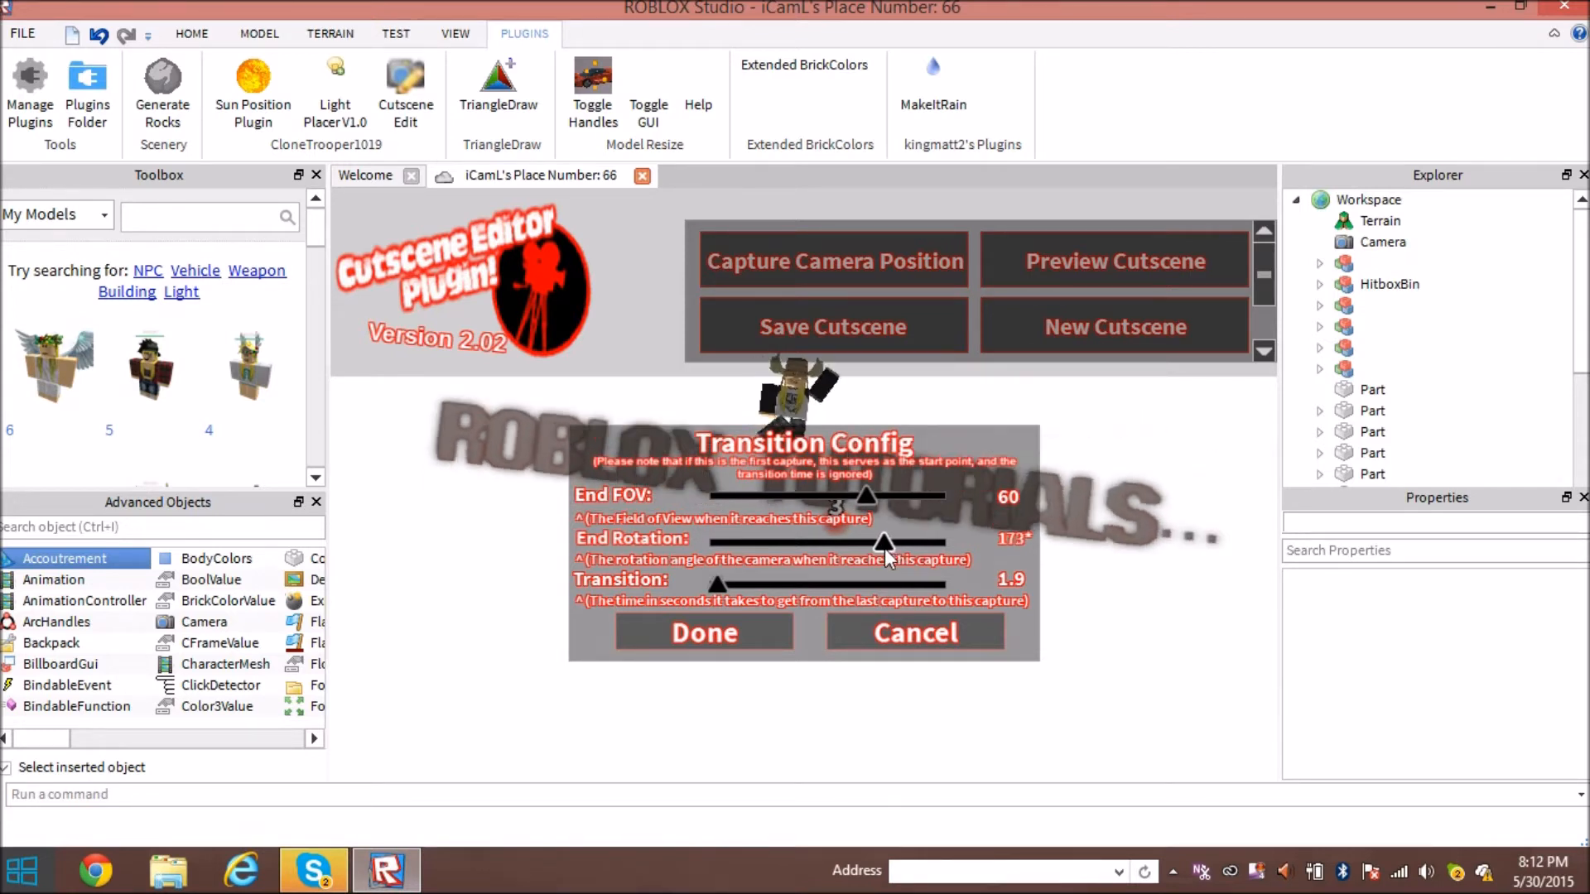
left_click_drag(888, 550, 887, 543)
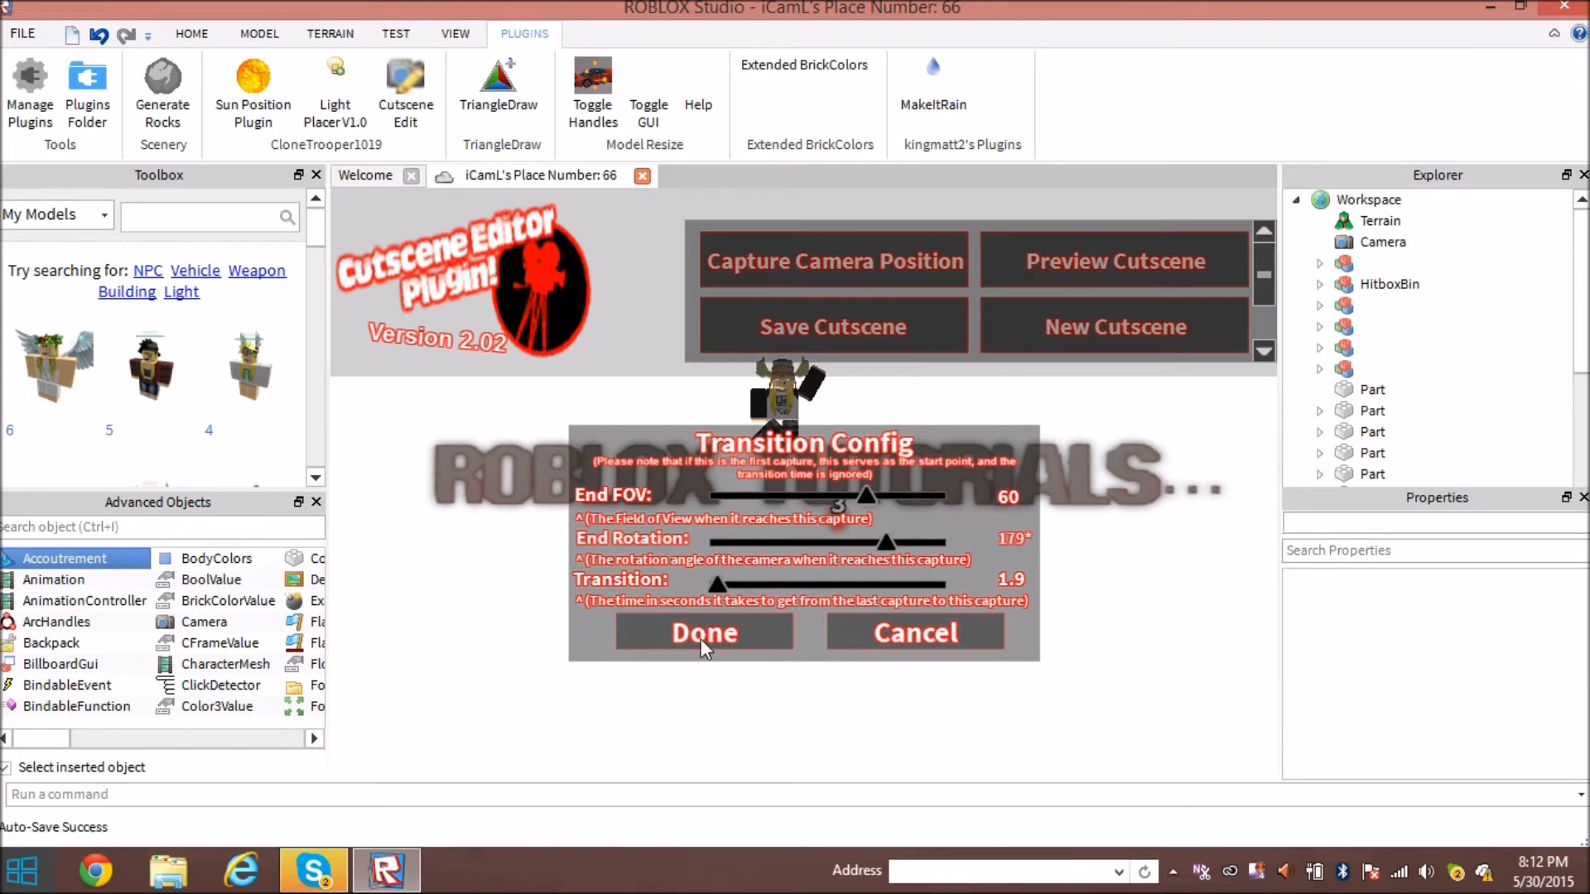
left_click(700, 634)
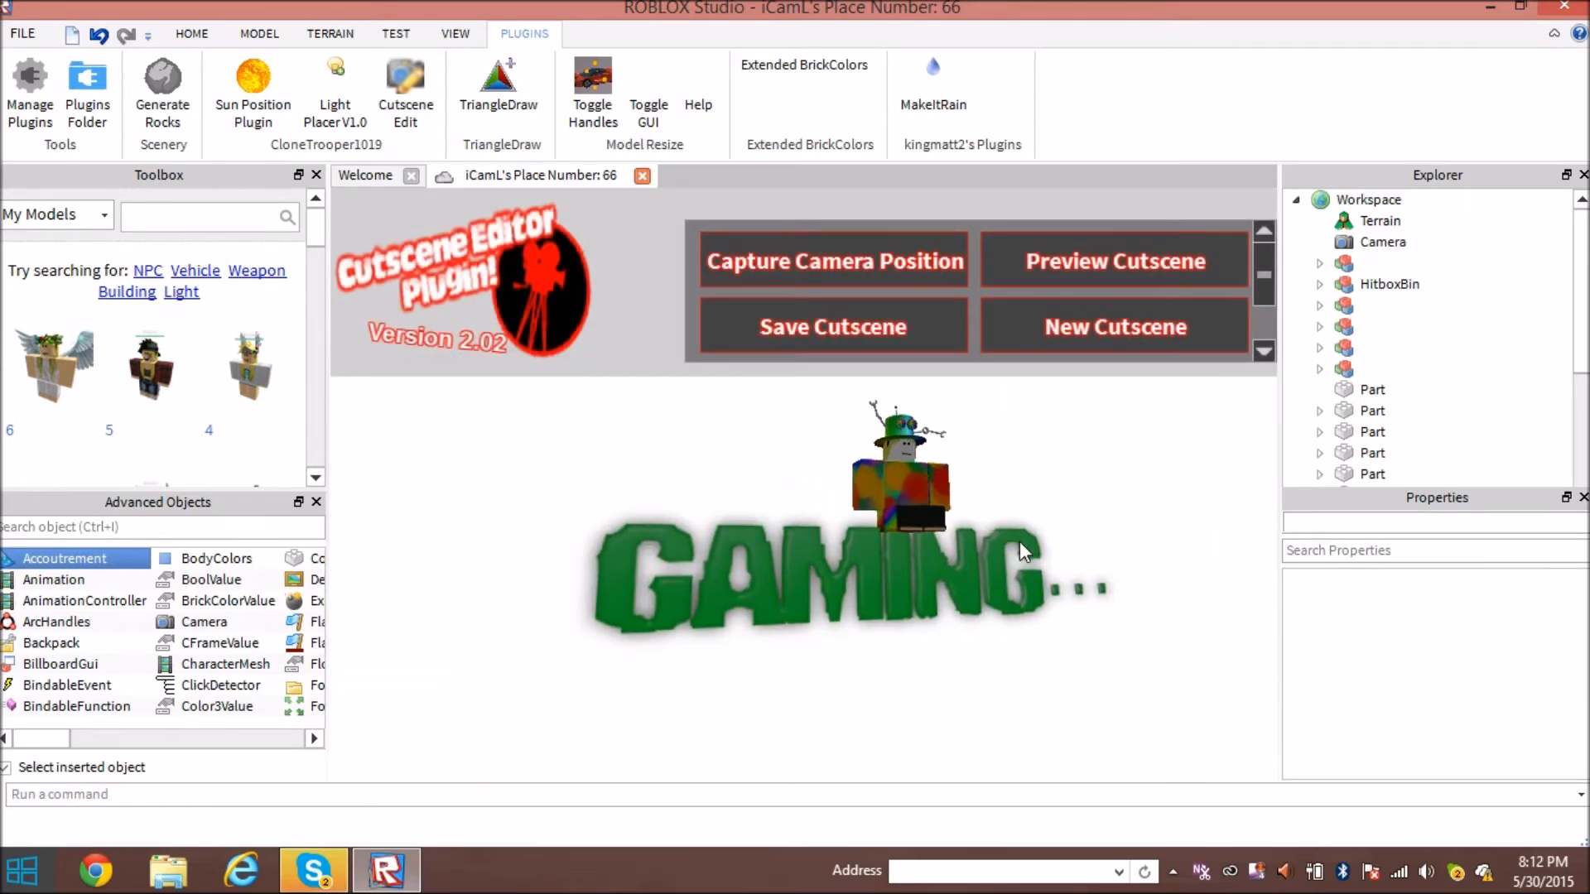
Capture a close-up camera point at the GAMING... title with End FOV 20, End Rotation 7 and Transition 1.9.
left_click(892, 270)
left_click_drag(884, 539, 847, 540)
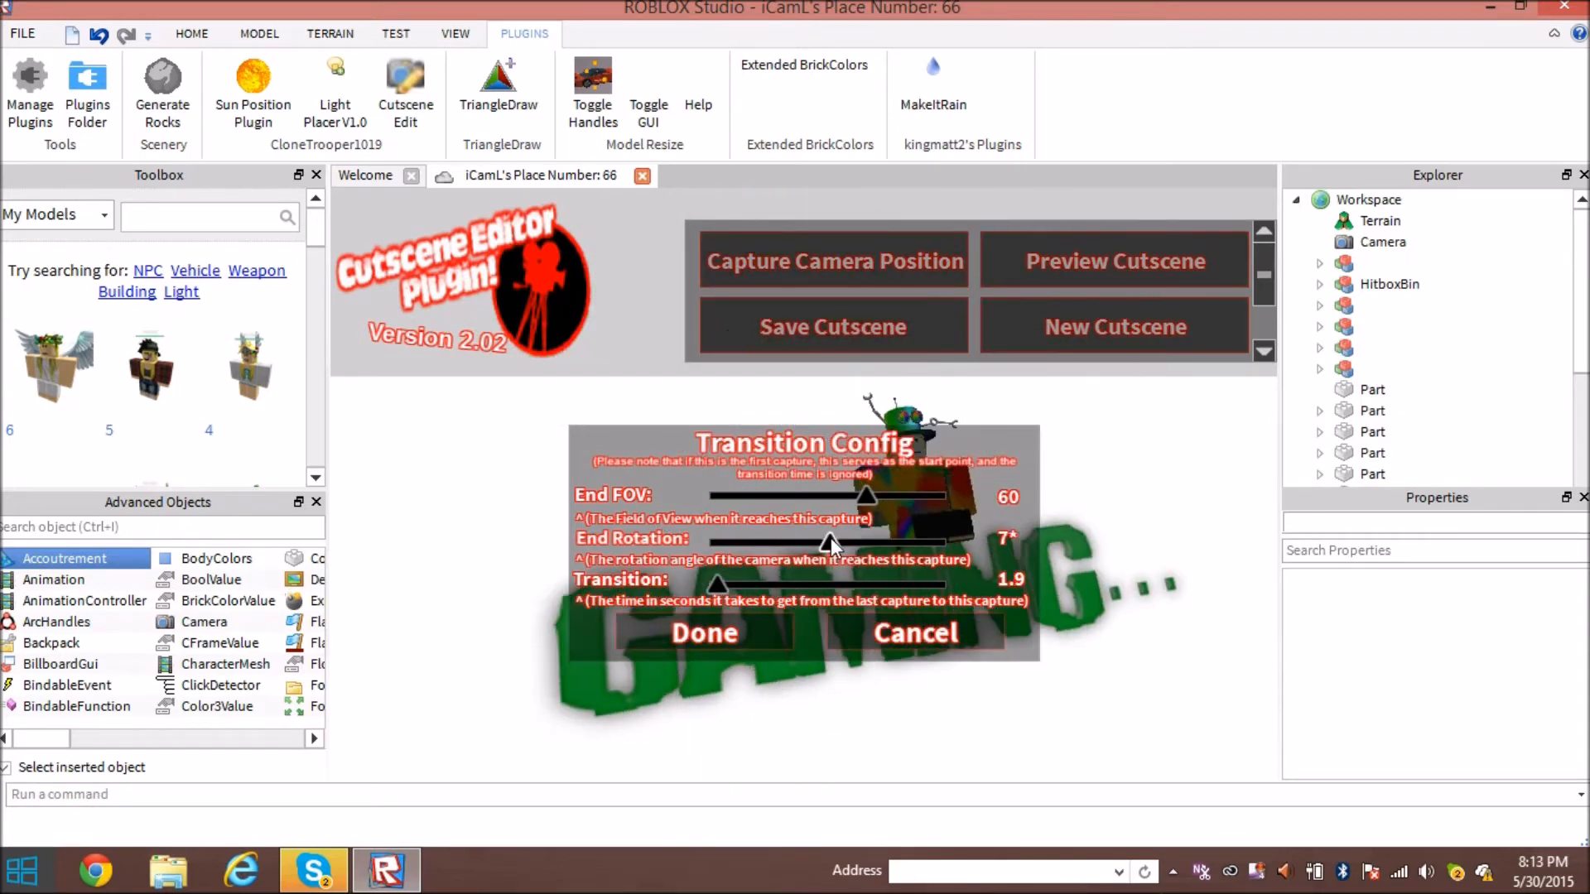
left_click_drag(863, 497, 695, 500)
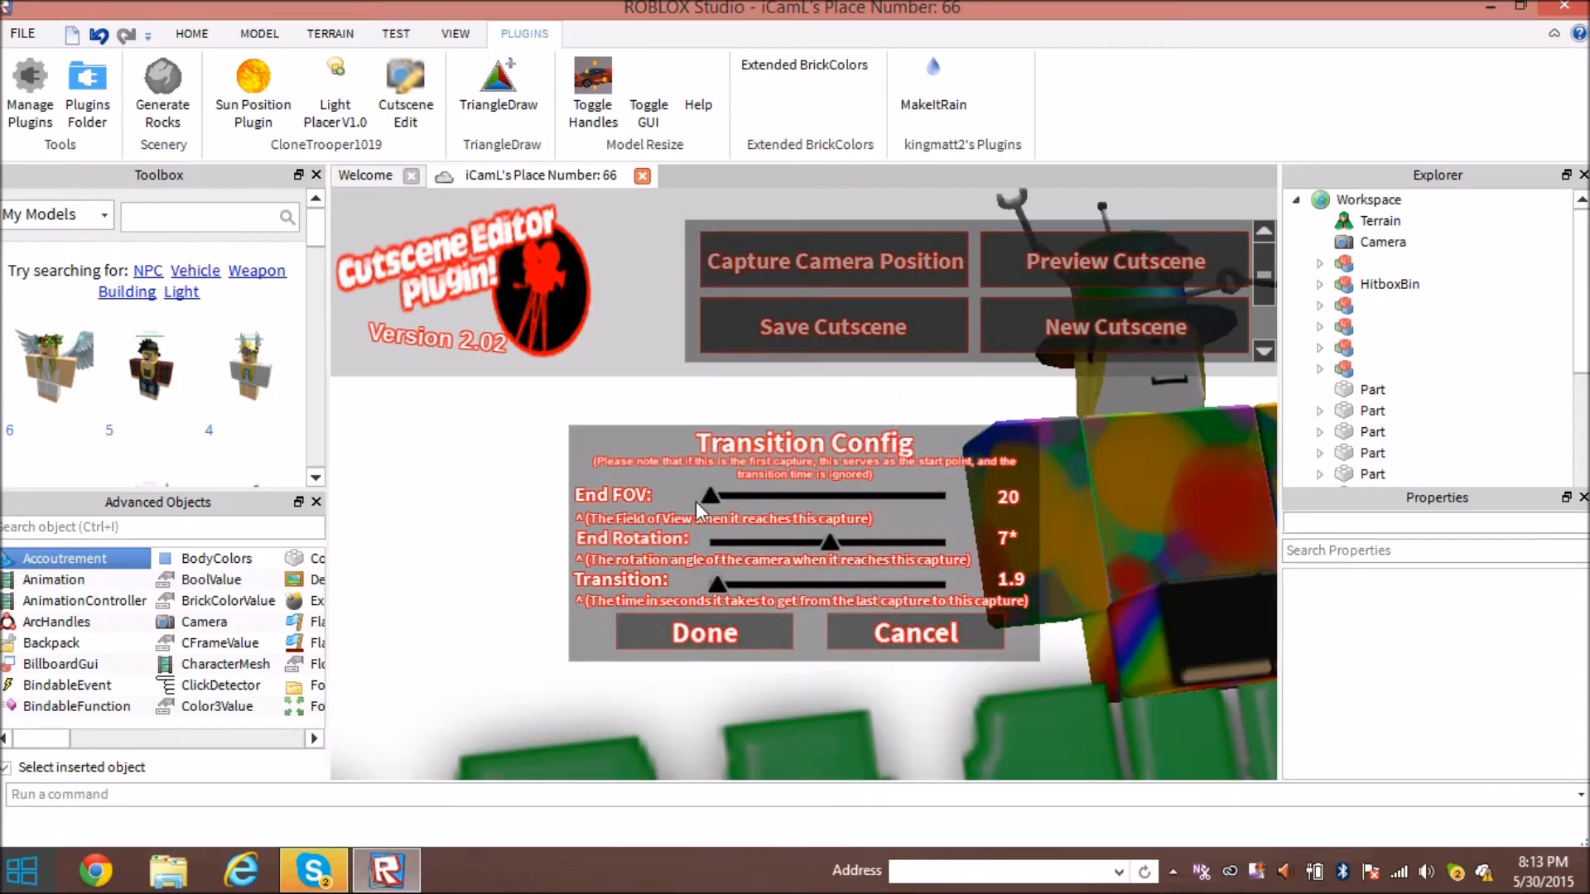
left_click(738, 641)
Capture a second, wider camera point at the GAMING... title with End FOV 63, End Rotation 0 and Transition 1.9.
left_click(812, 257)
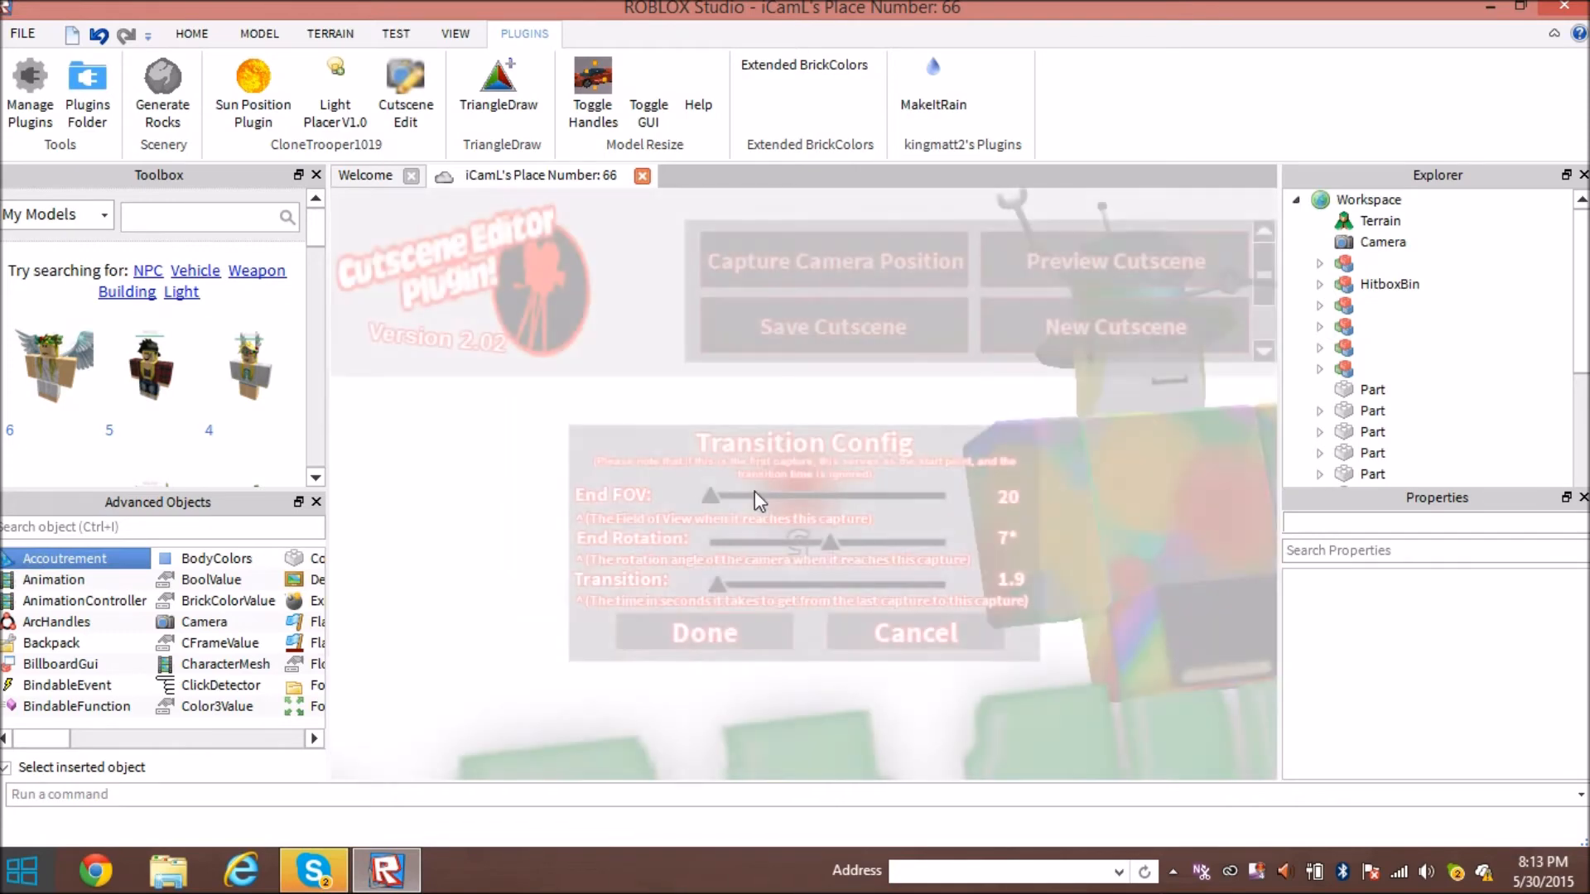
left_click_drag(712, 494, 828, 548)
left_click(769, 621)
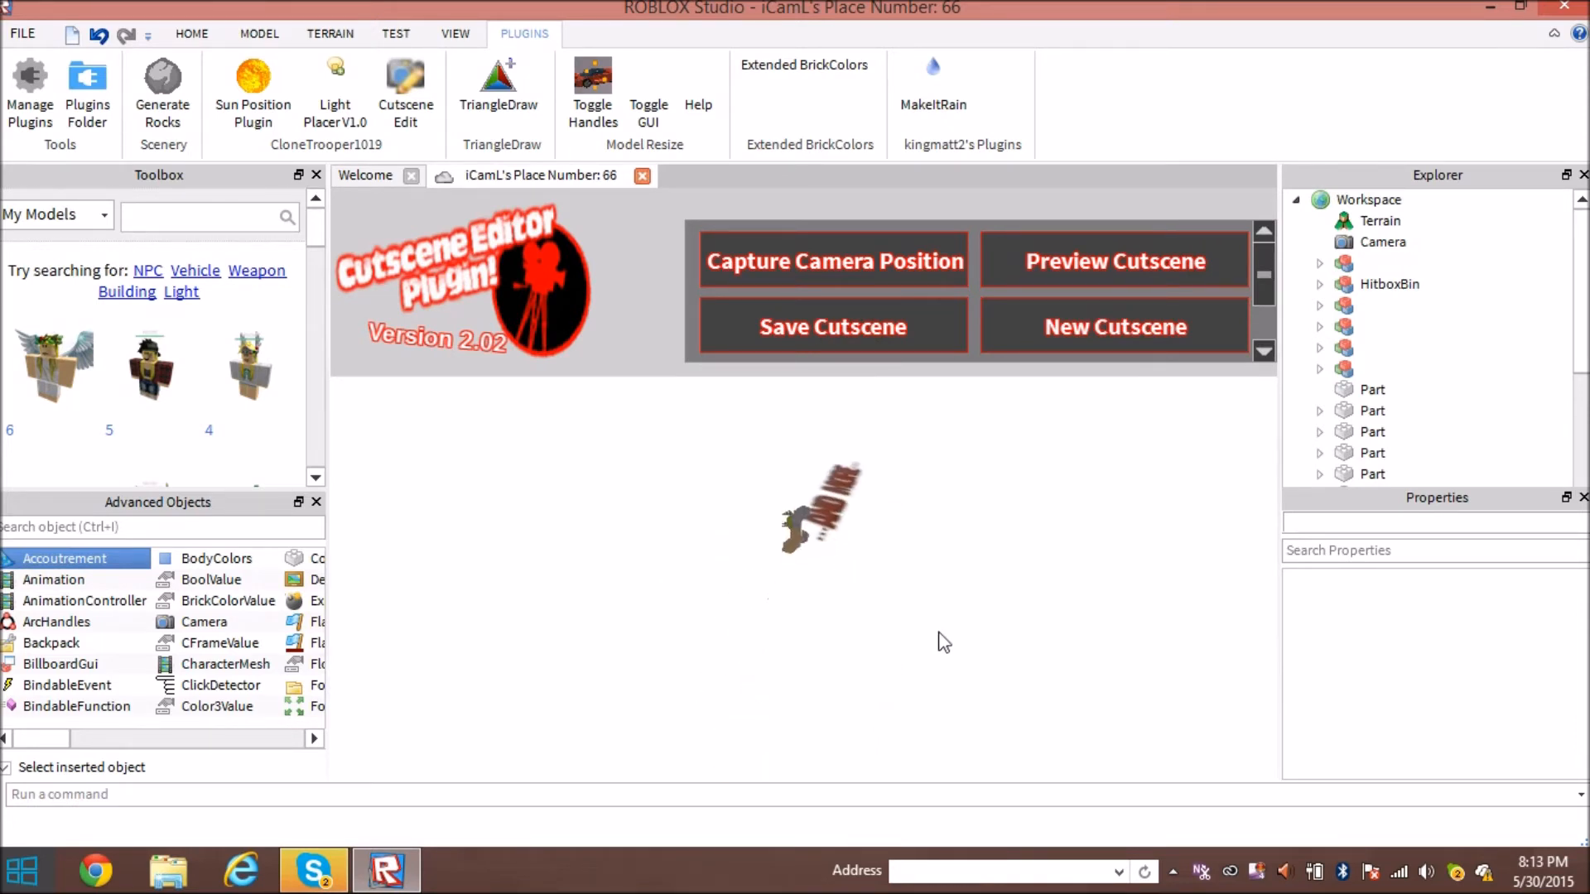
Capture two camera points at the tilted AND MORE... title: a distant one with End FOV 63 and a closer one with End FOV 70.
left_click(850, 260)
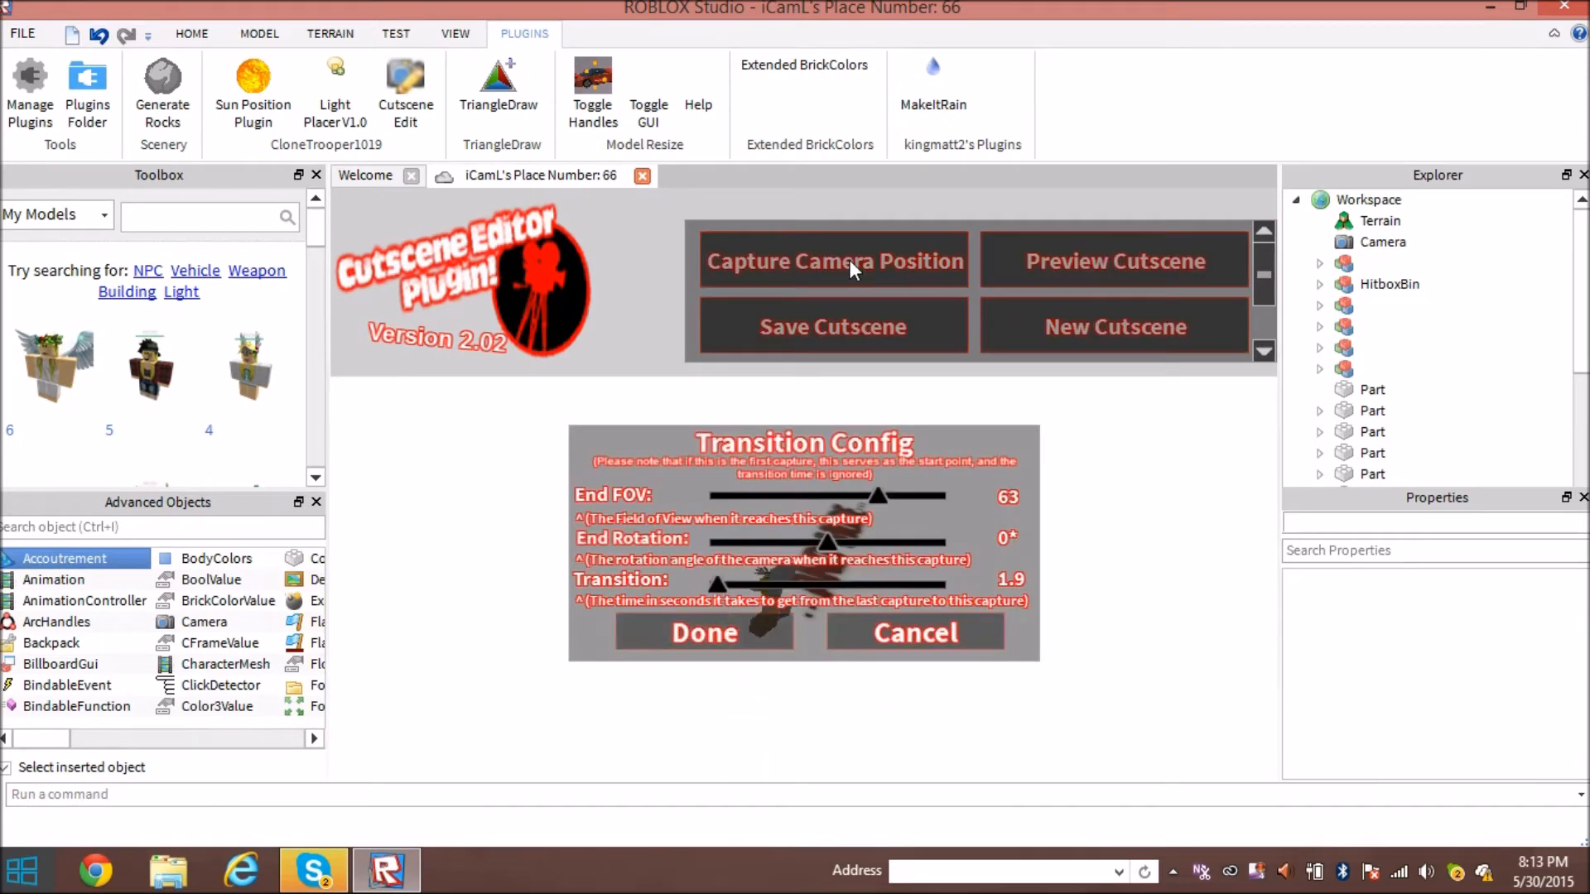
left_click(764, 641)
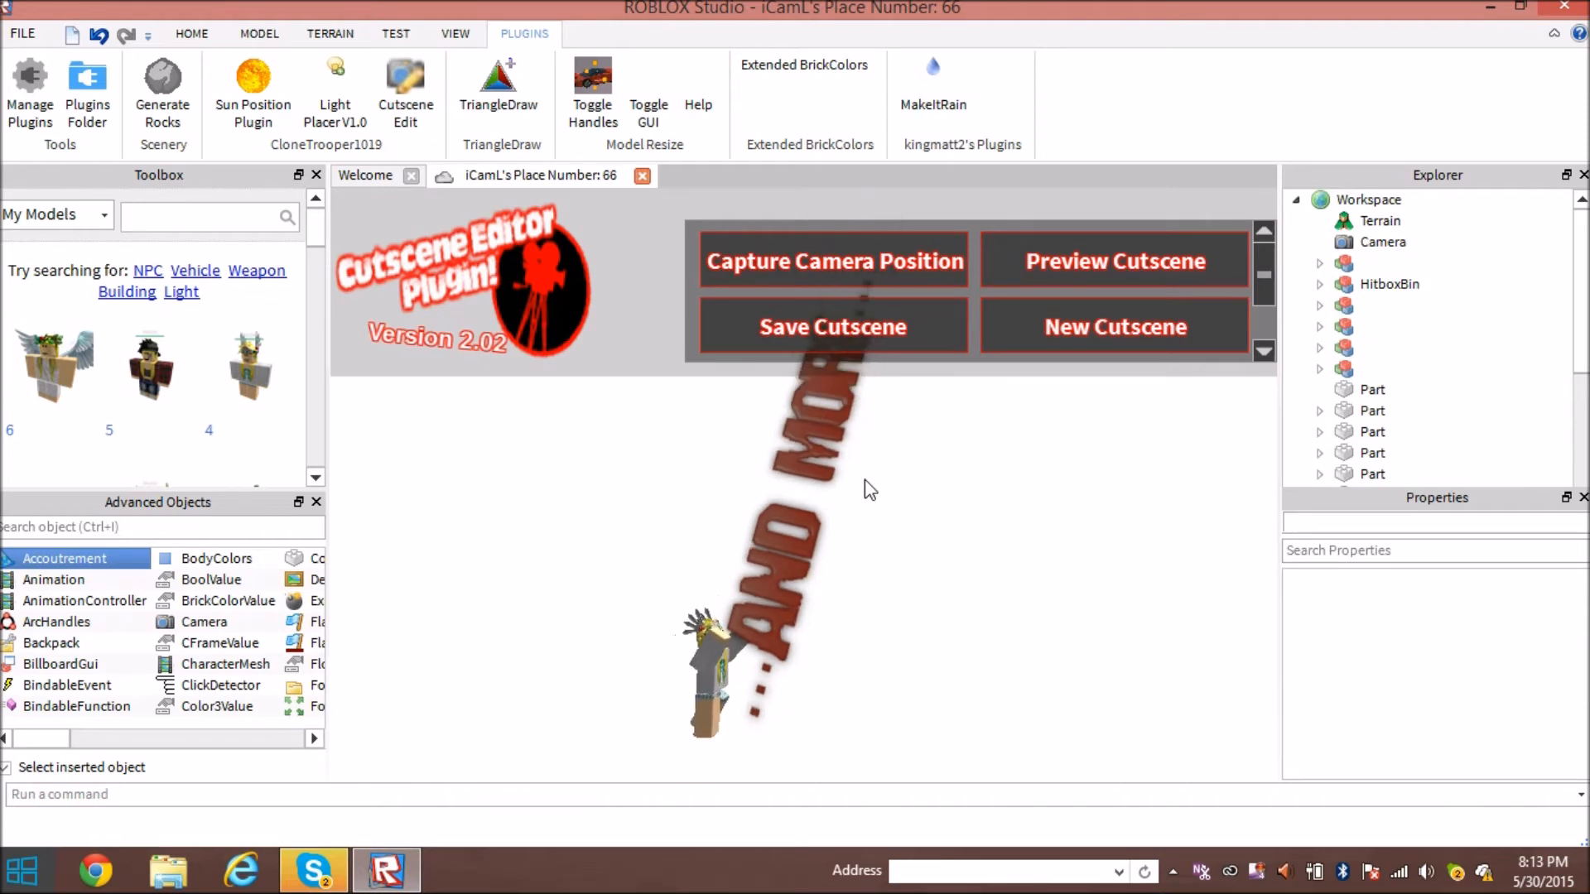
left_click(893, 270)
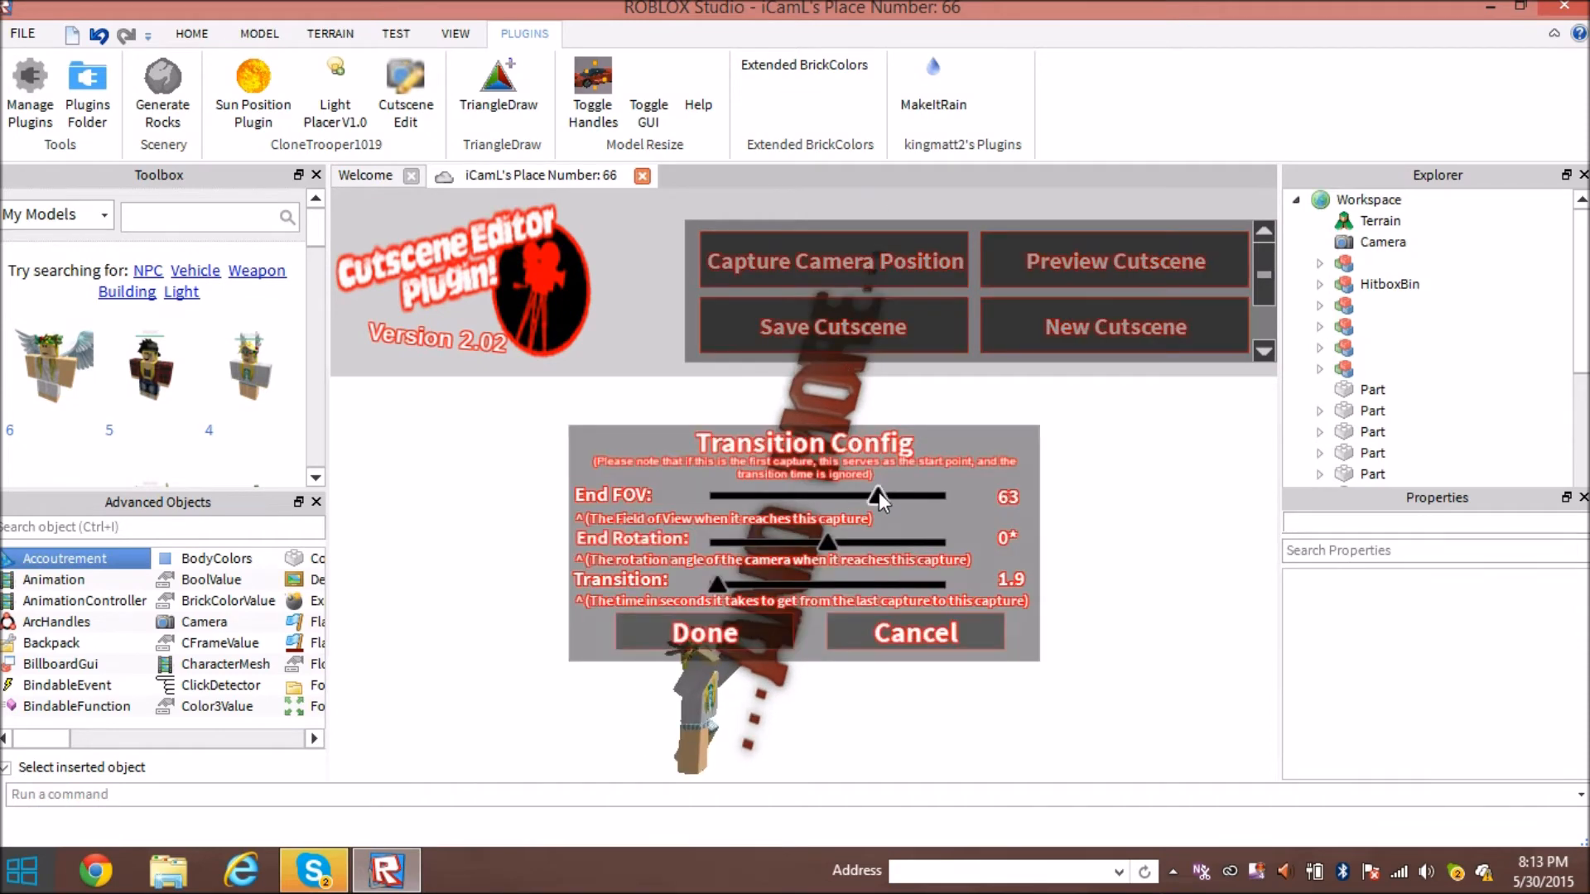
left_click(882, 623)
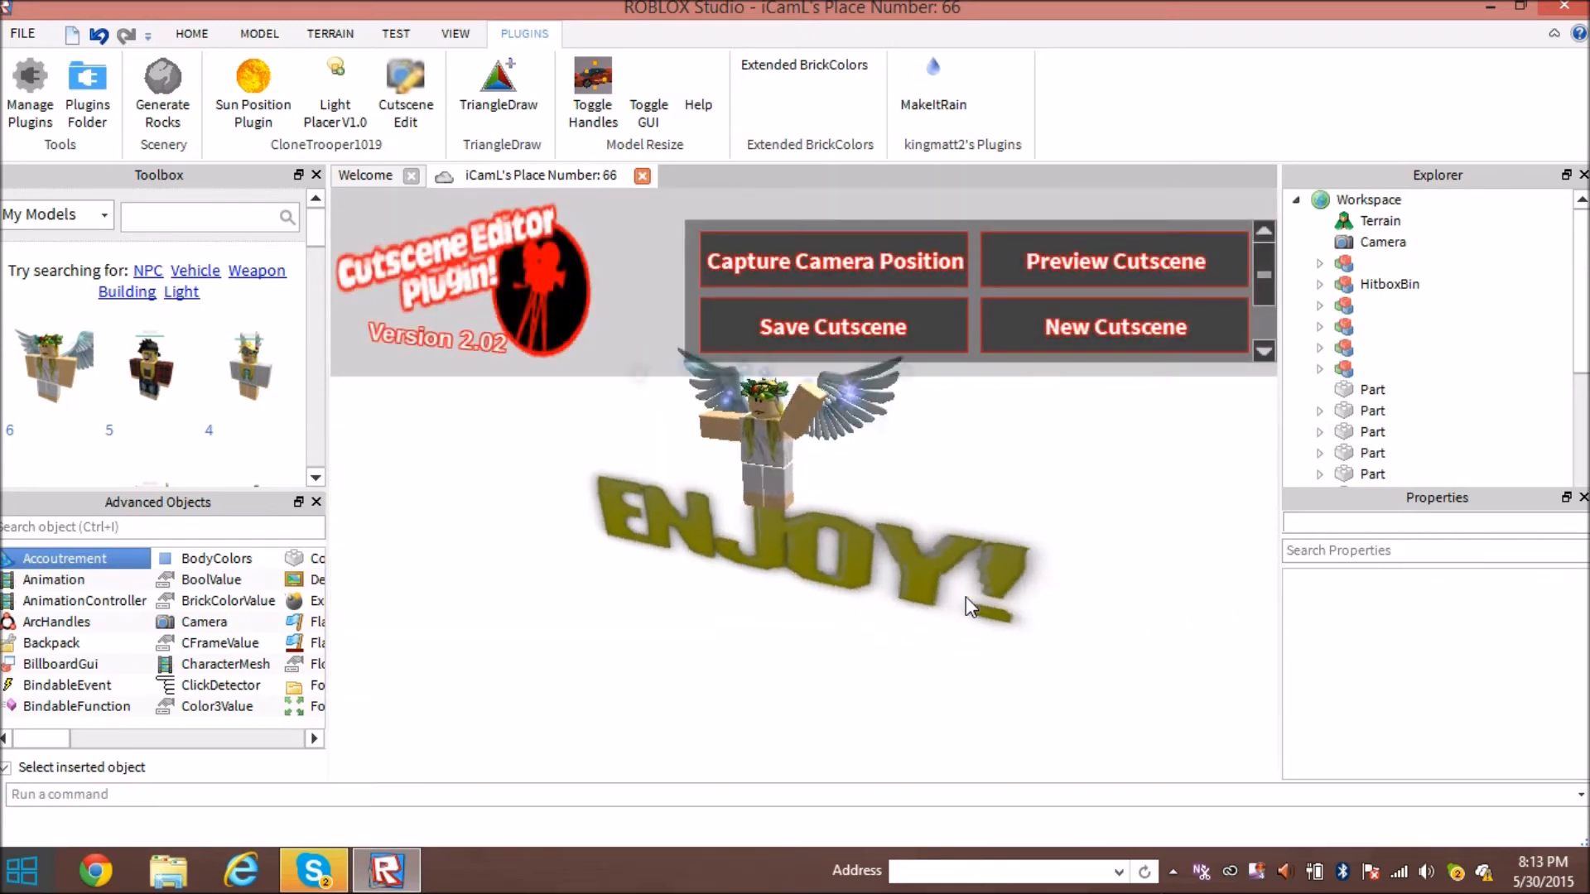
Capture two camera points in front of the ENJOY! title with End FOV 49, End Rotation 0 and Transition 1.9.
left_click(876, 262)
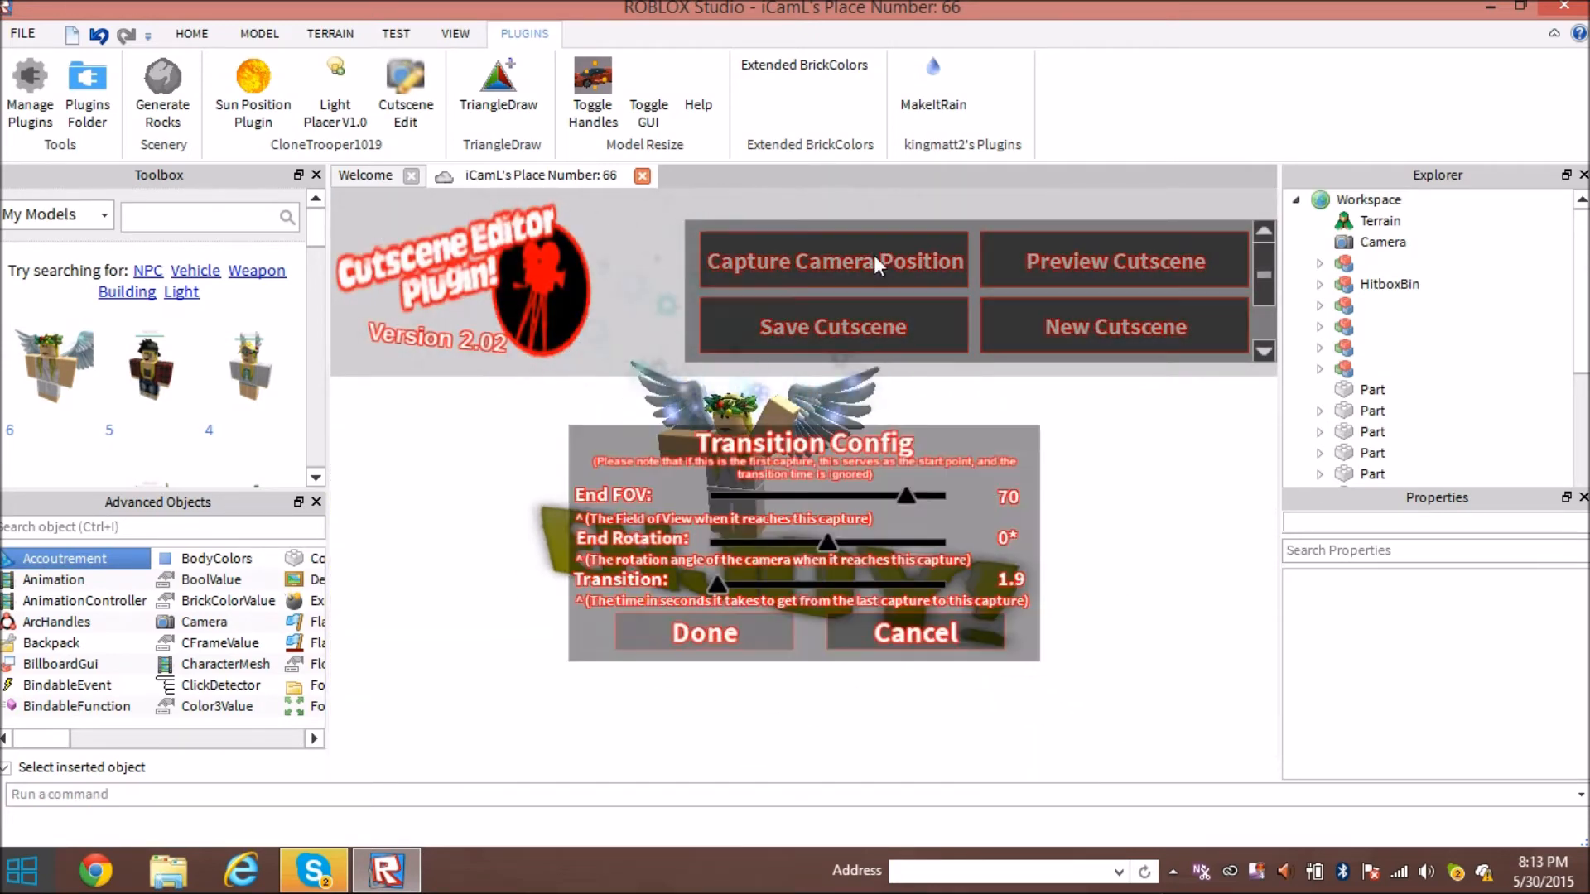
left_click_drag(906, 497, 817, 495)
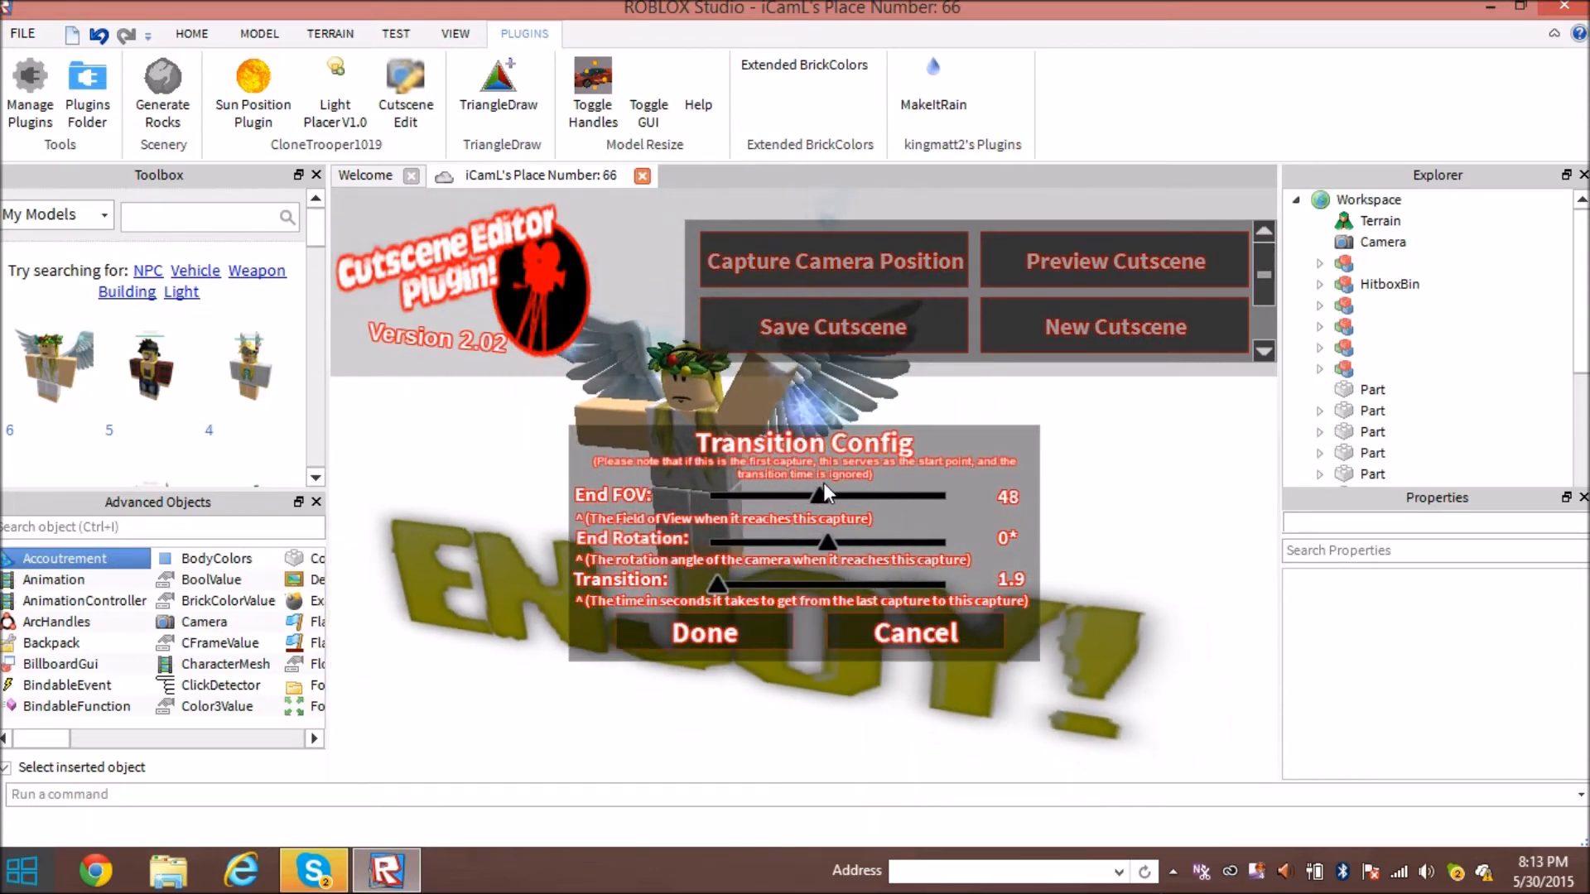
left_click(684, 631)
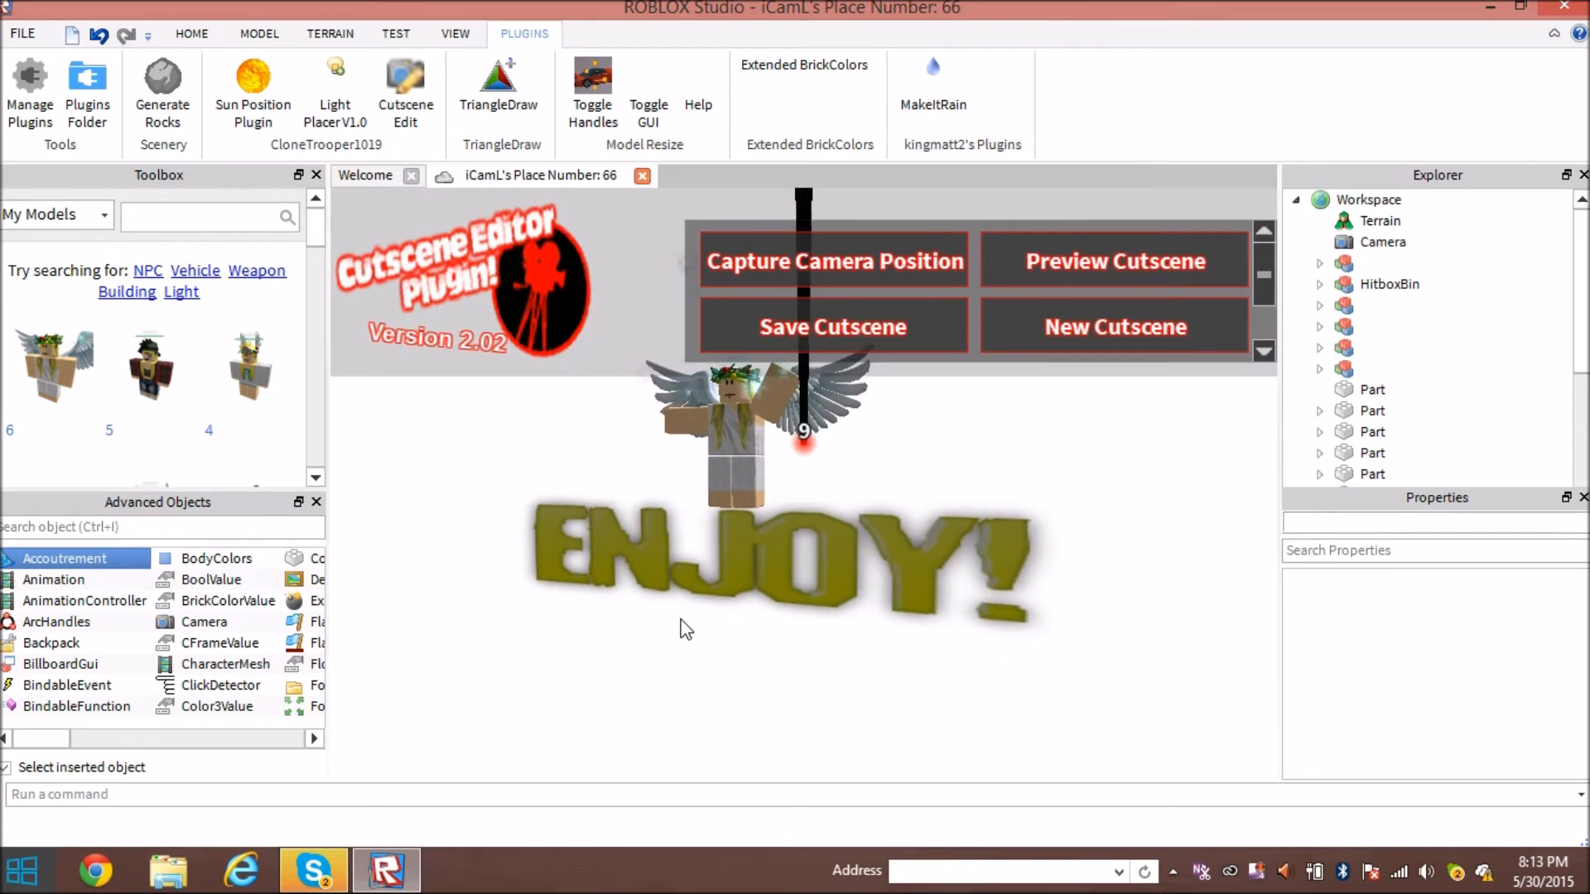
left_click(866, 260)
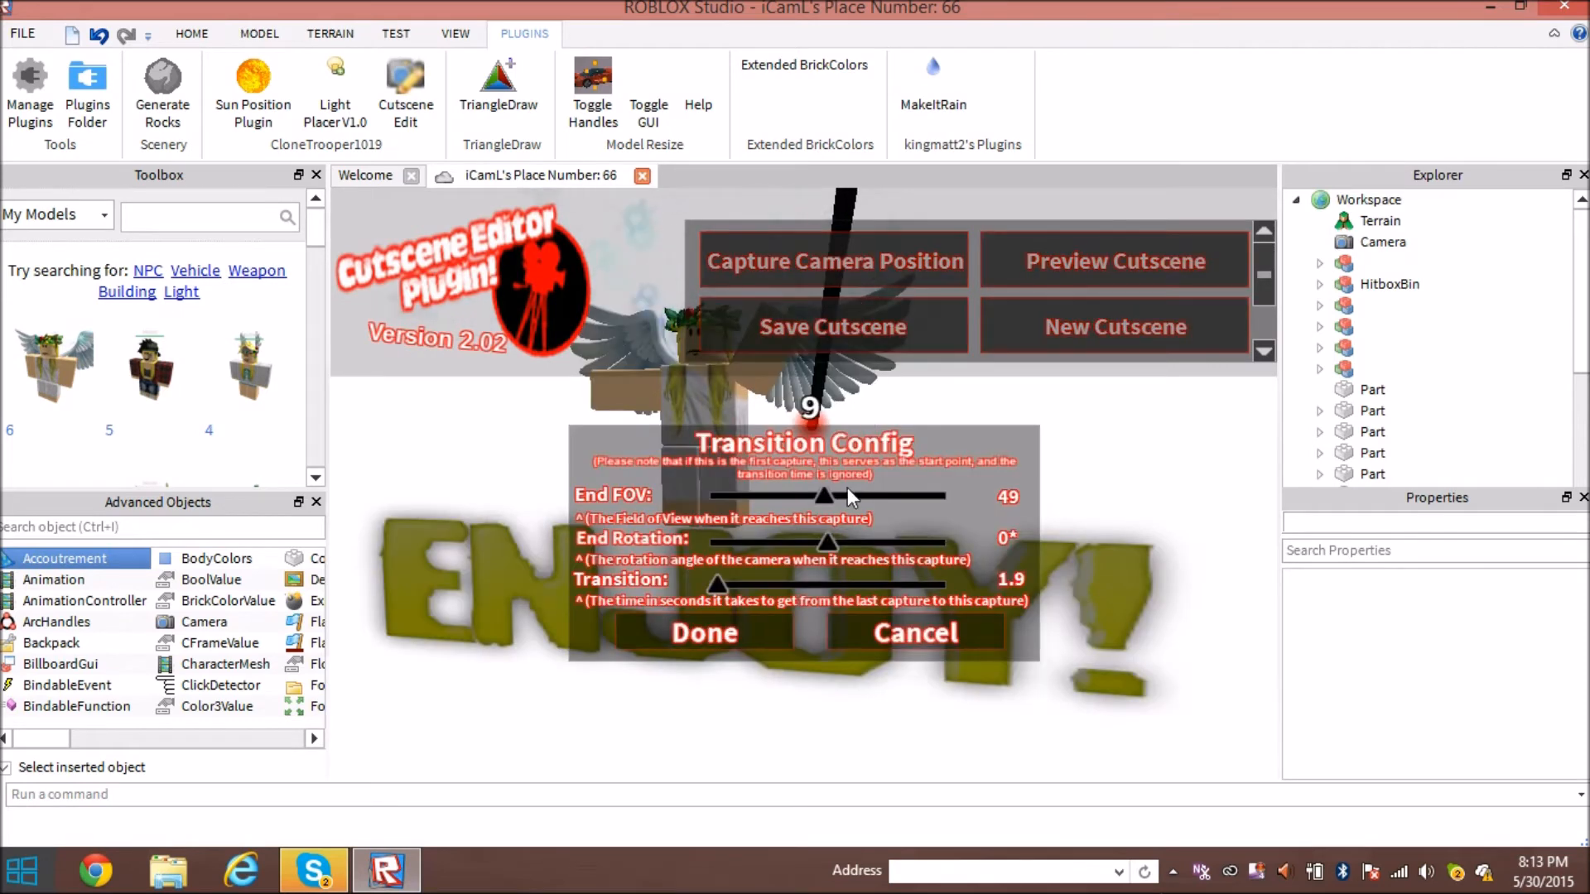
left_click(673, 627)
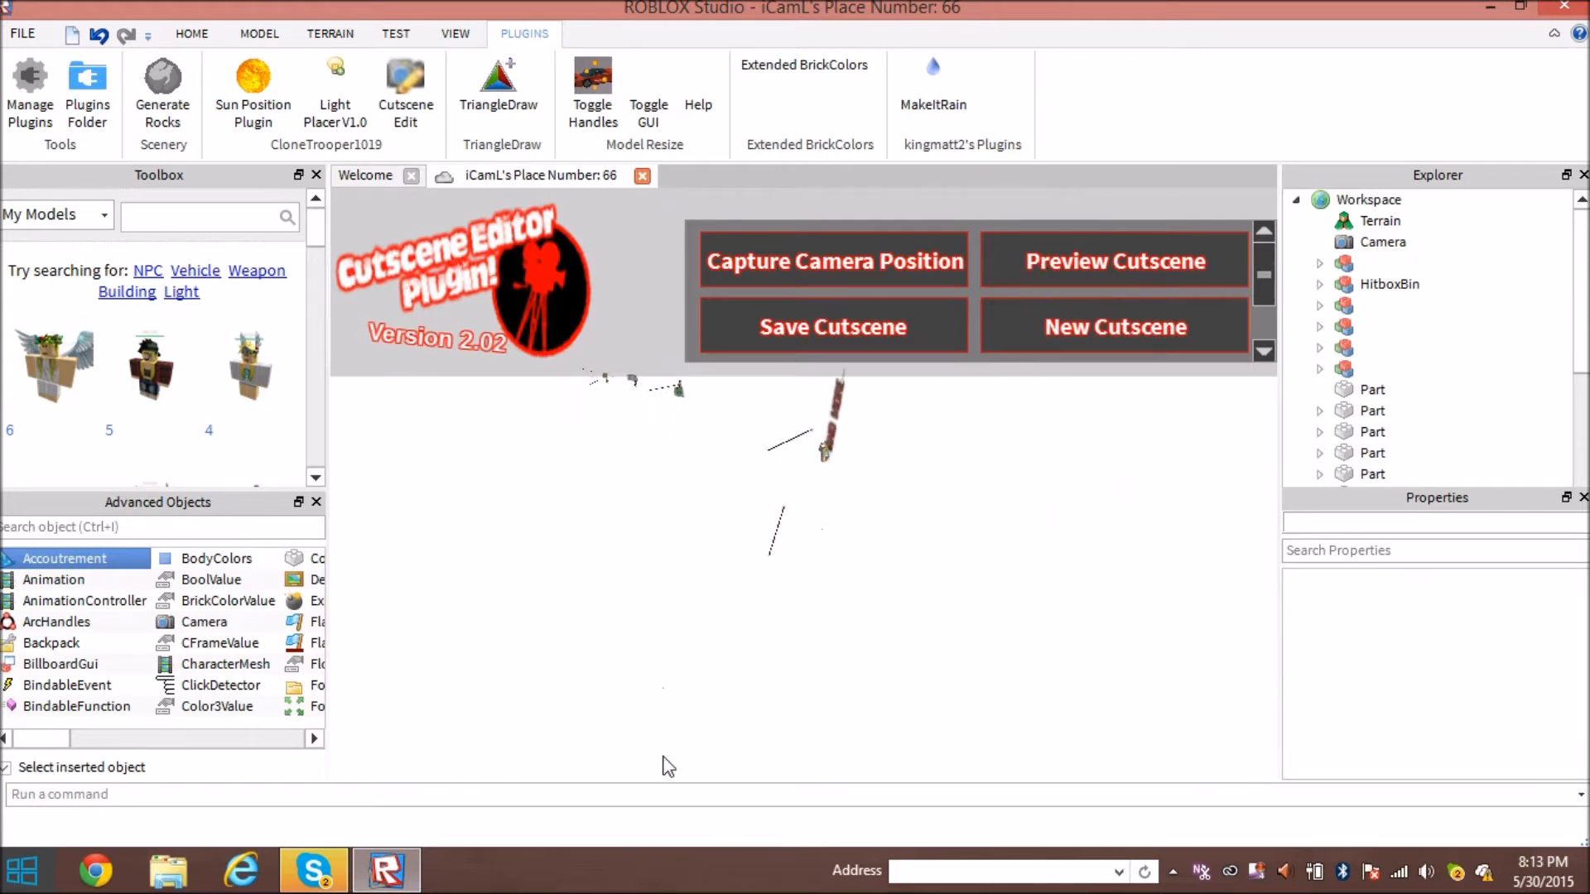
Preview the whole cutscene and bring the view back to the ICAML PRODUCTIONS title.
left_click(1114, 261)
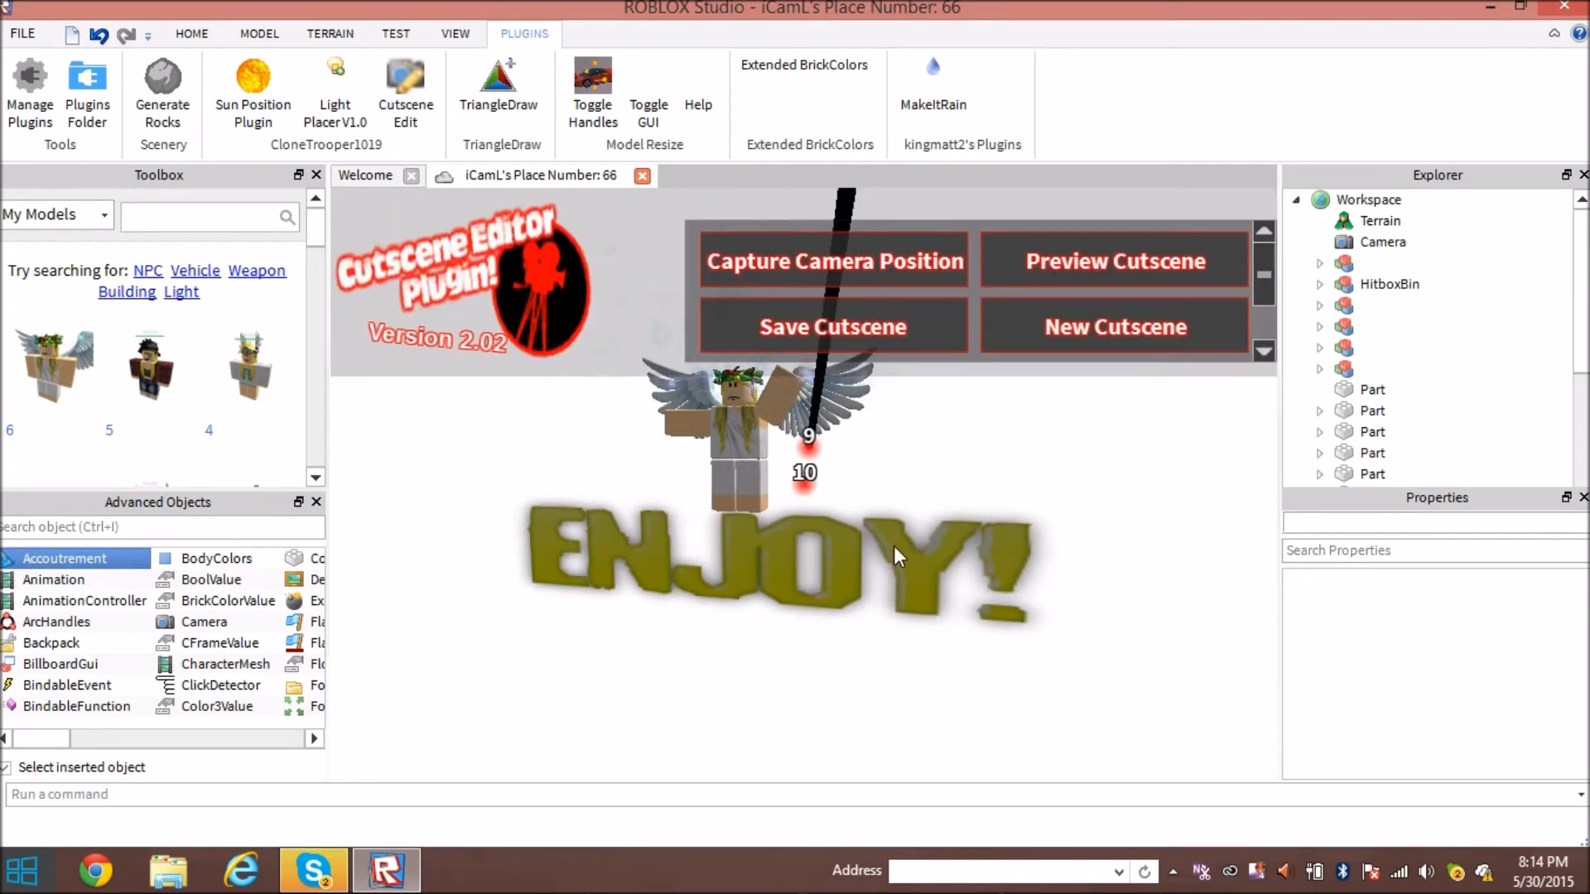
right_click_drag(895, 547, 899, 557)
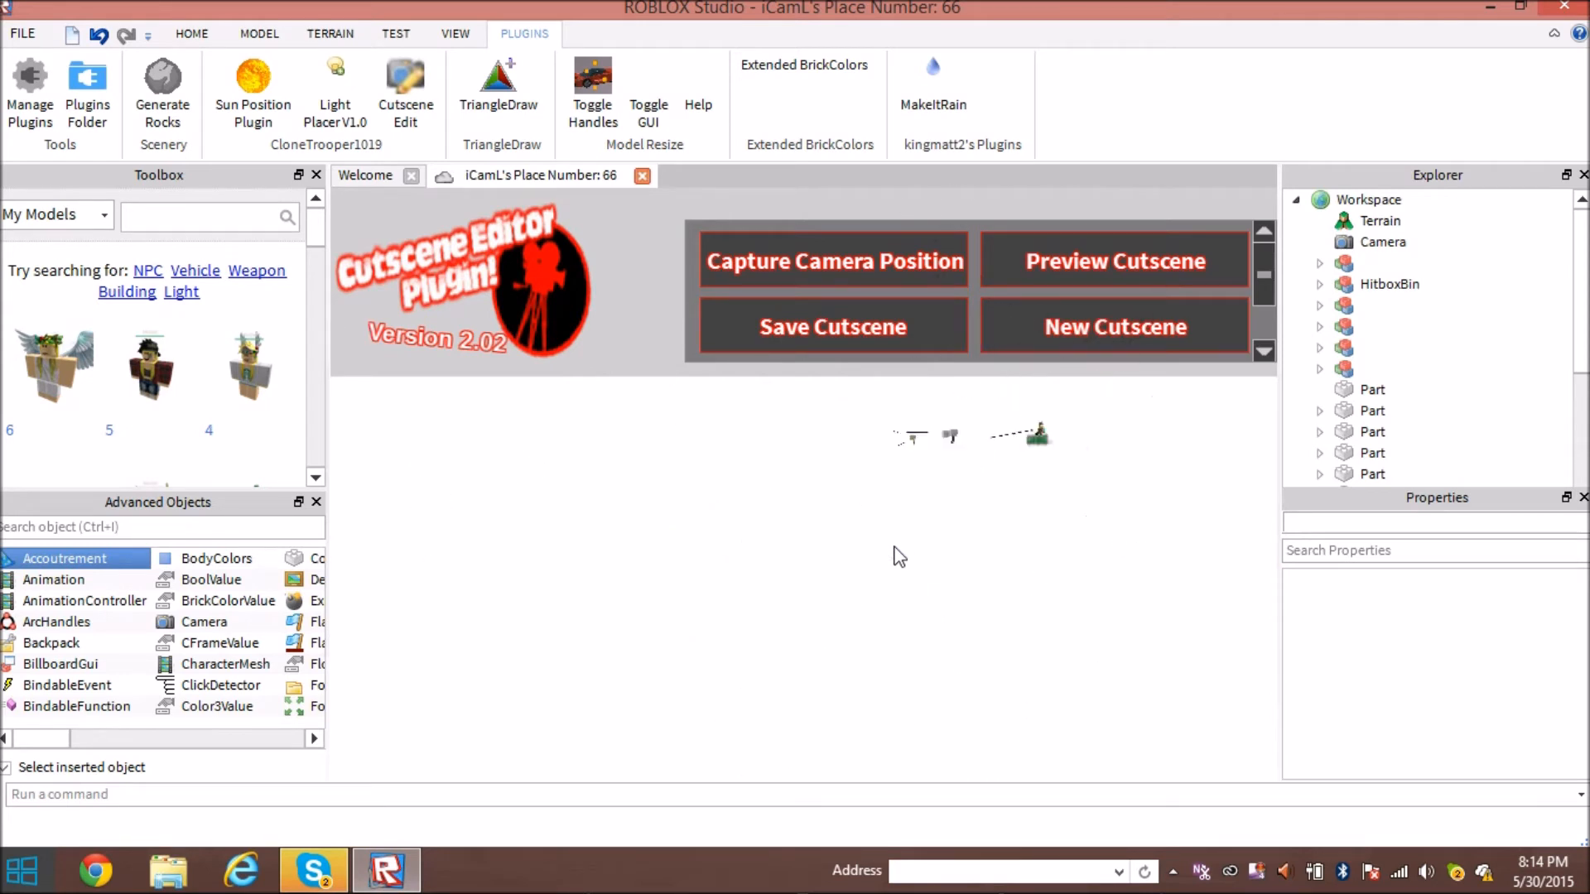
right_click_drag(894, 547, 895, 547)
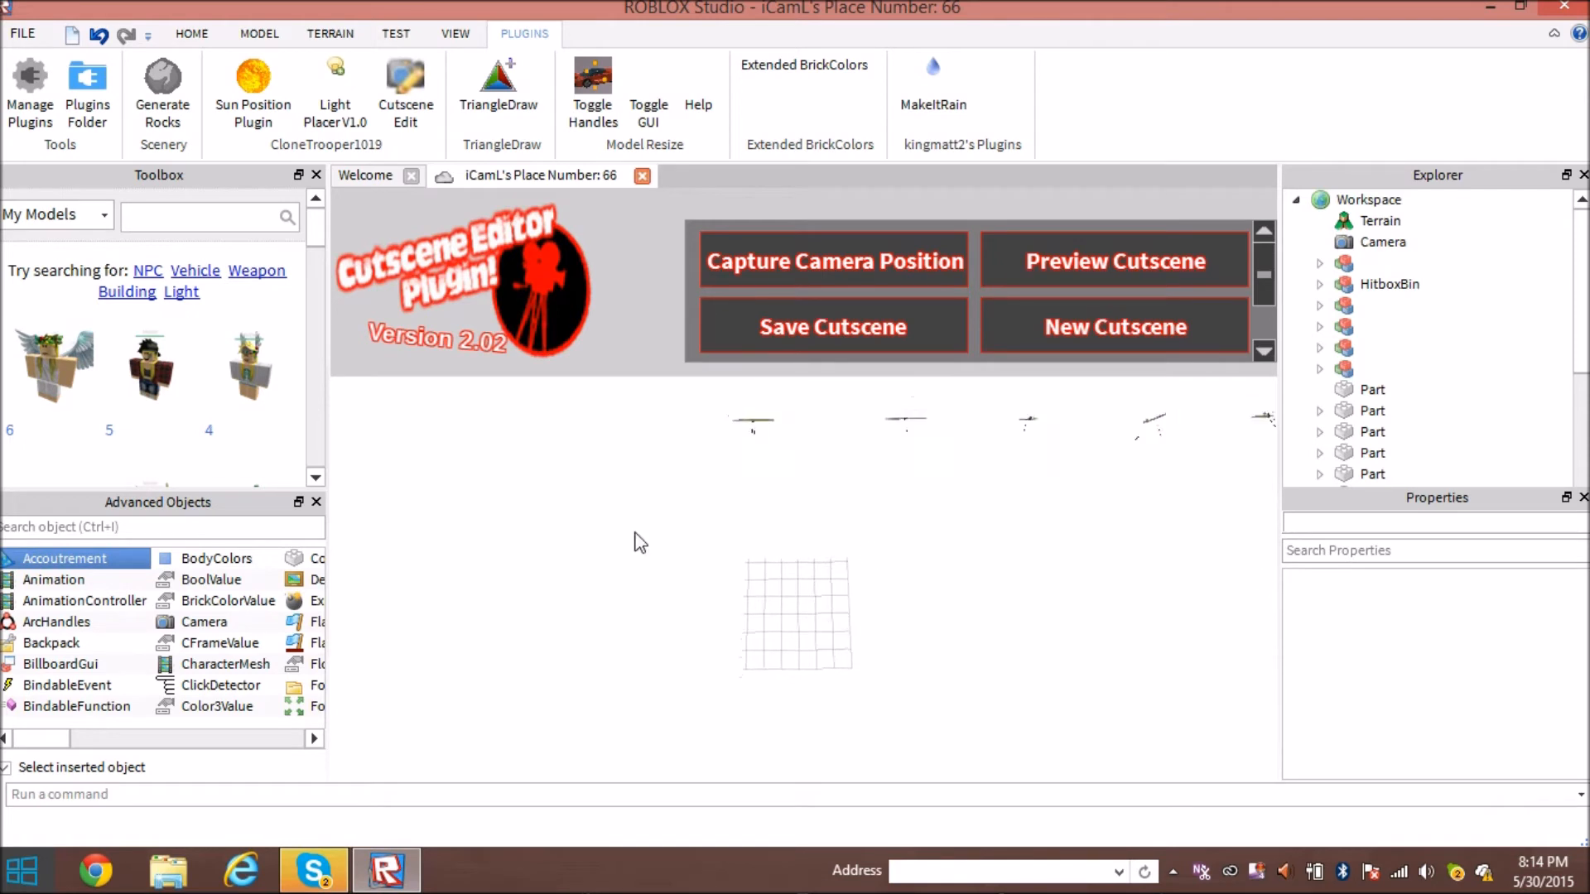
scroll(995, 655, "down", 1)
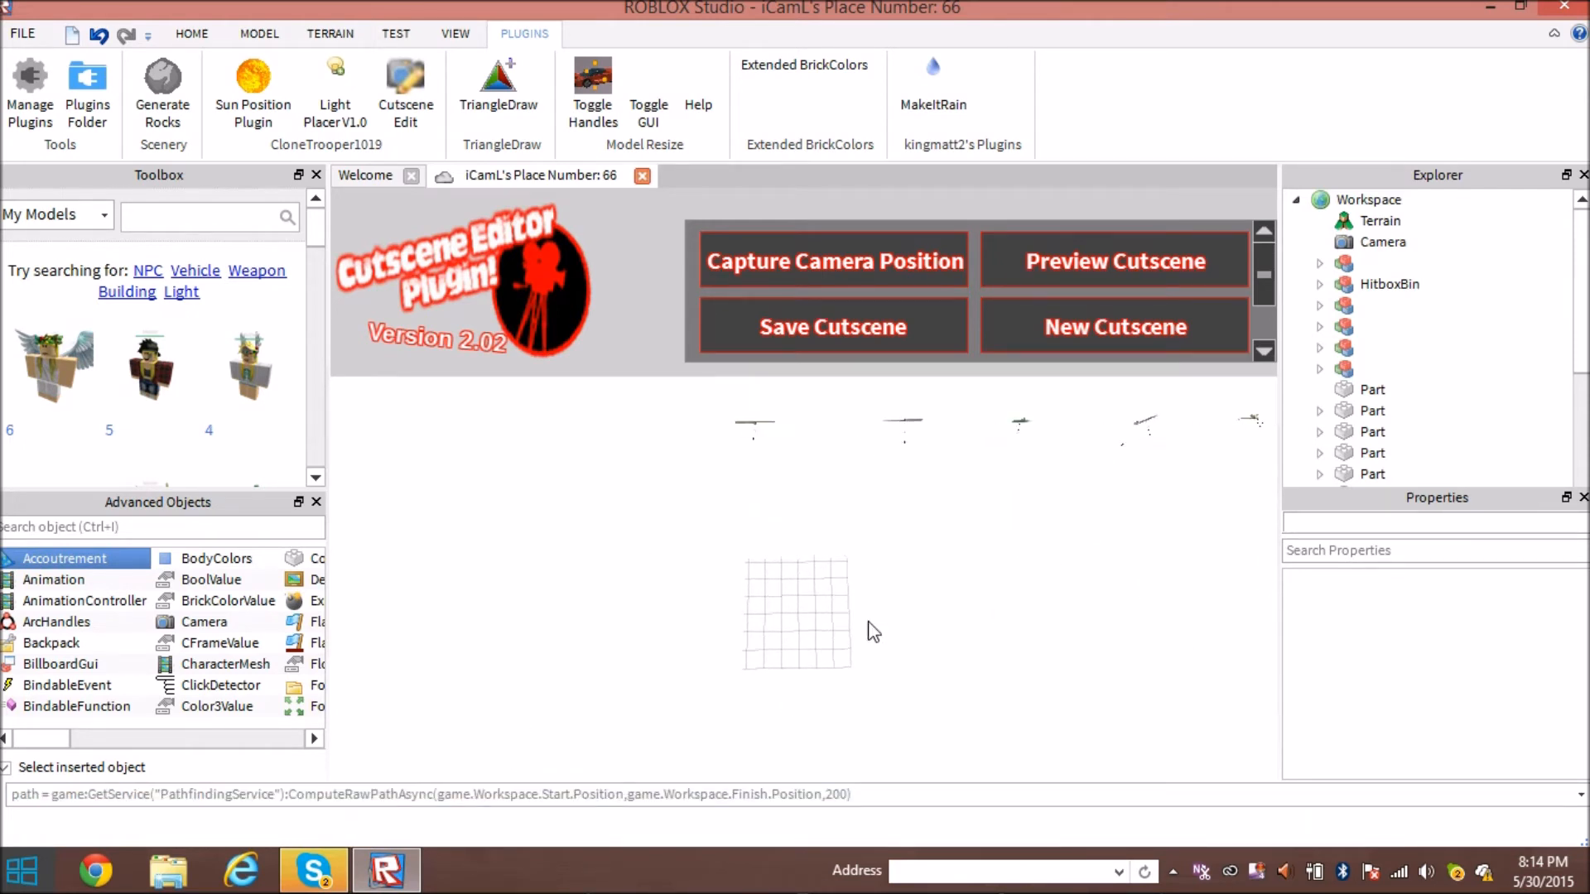
right_click_drag(868, 623, 867, 623)
scroll(868, 623, "down", 5)
scroll(864, 669, "down", 2)
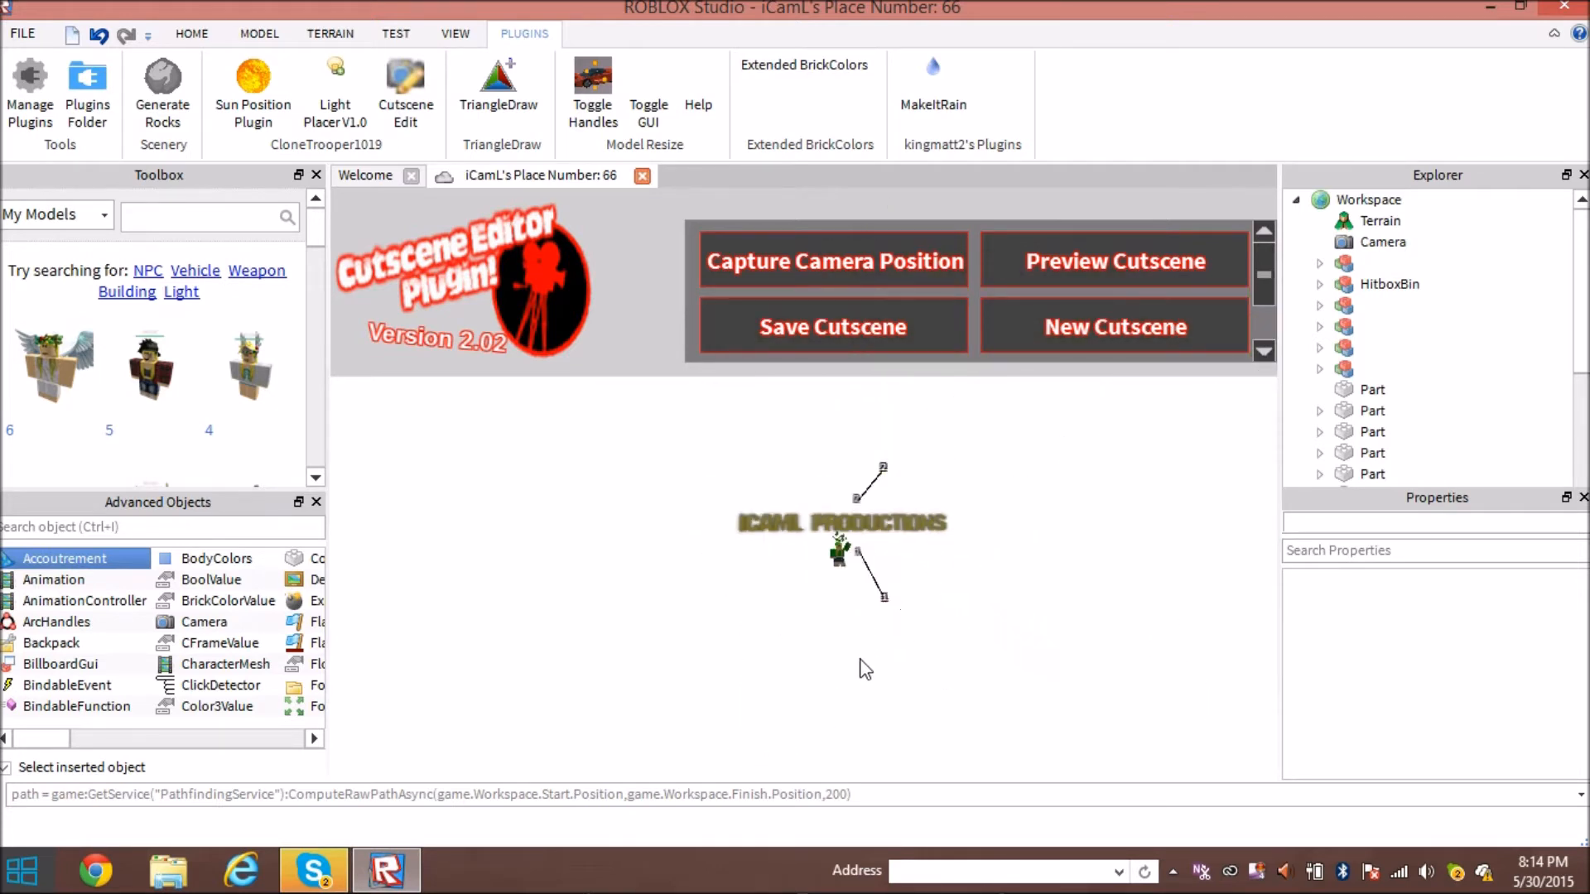
Launch Bandicam, minimise its main window and fit its recording frame to the viewport at 807x505.
key("super")
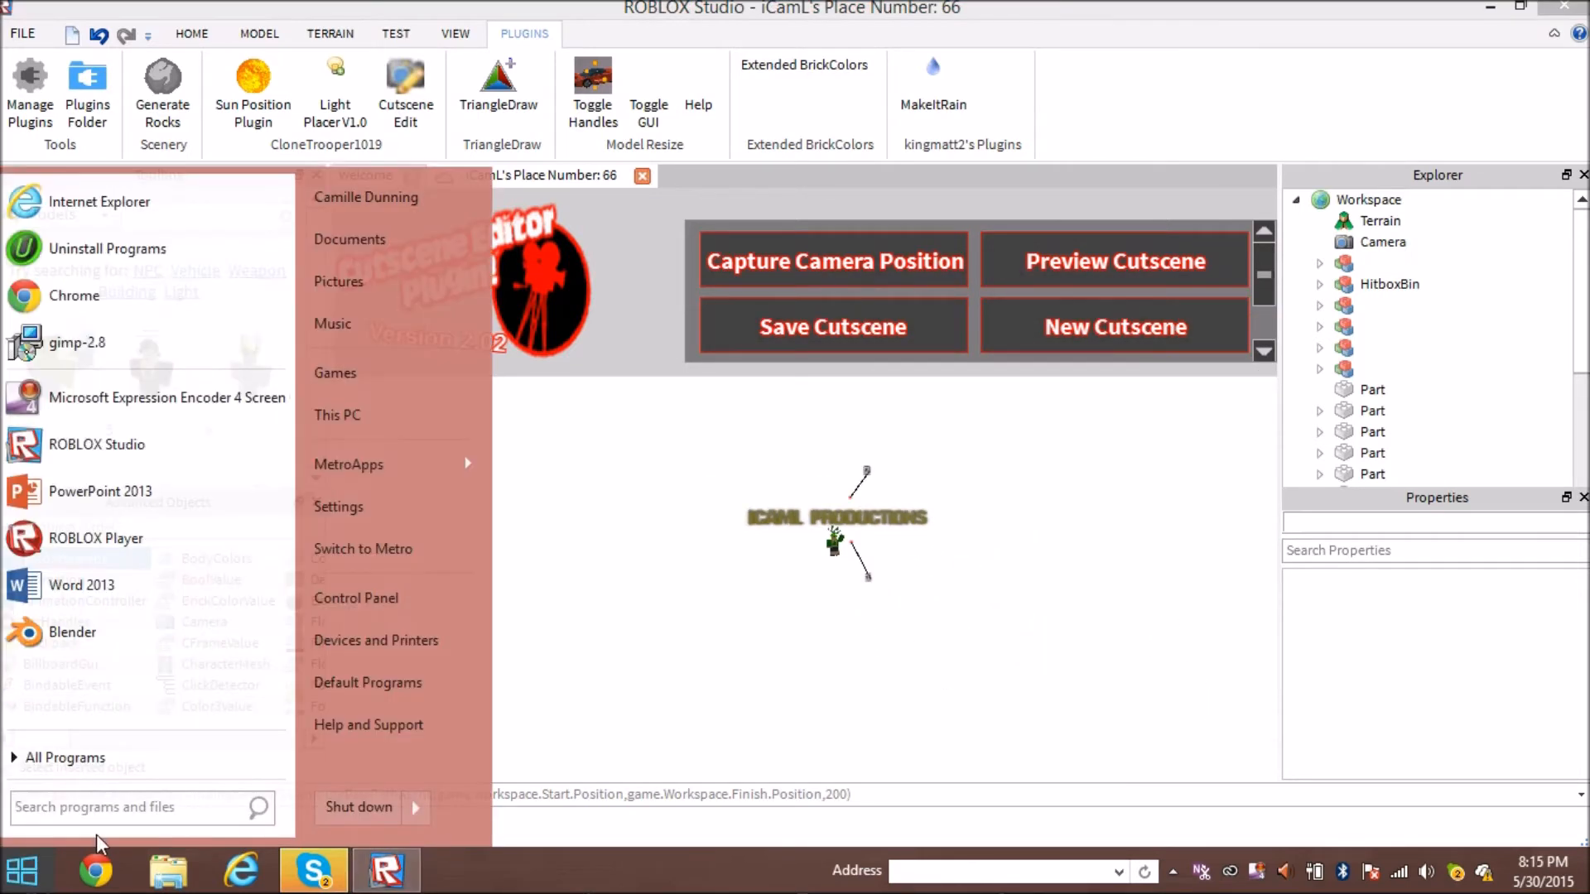
type("bandicam")
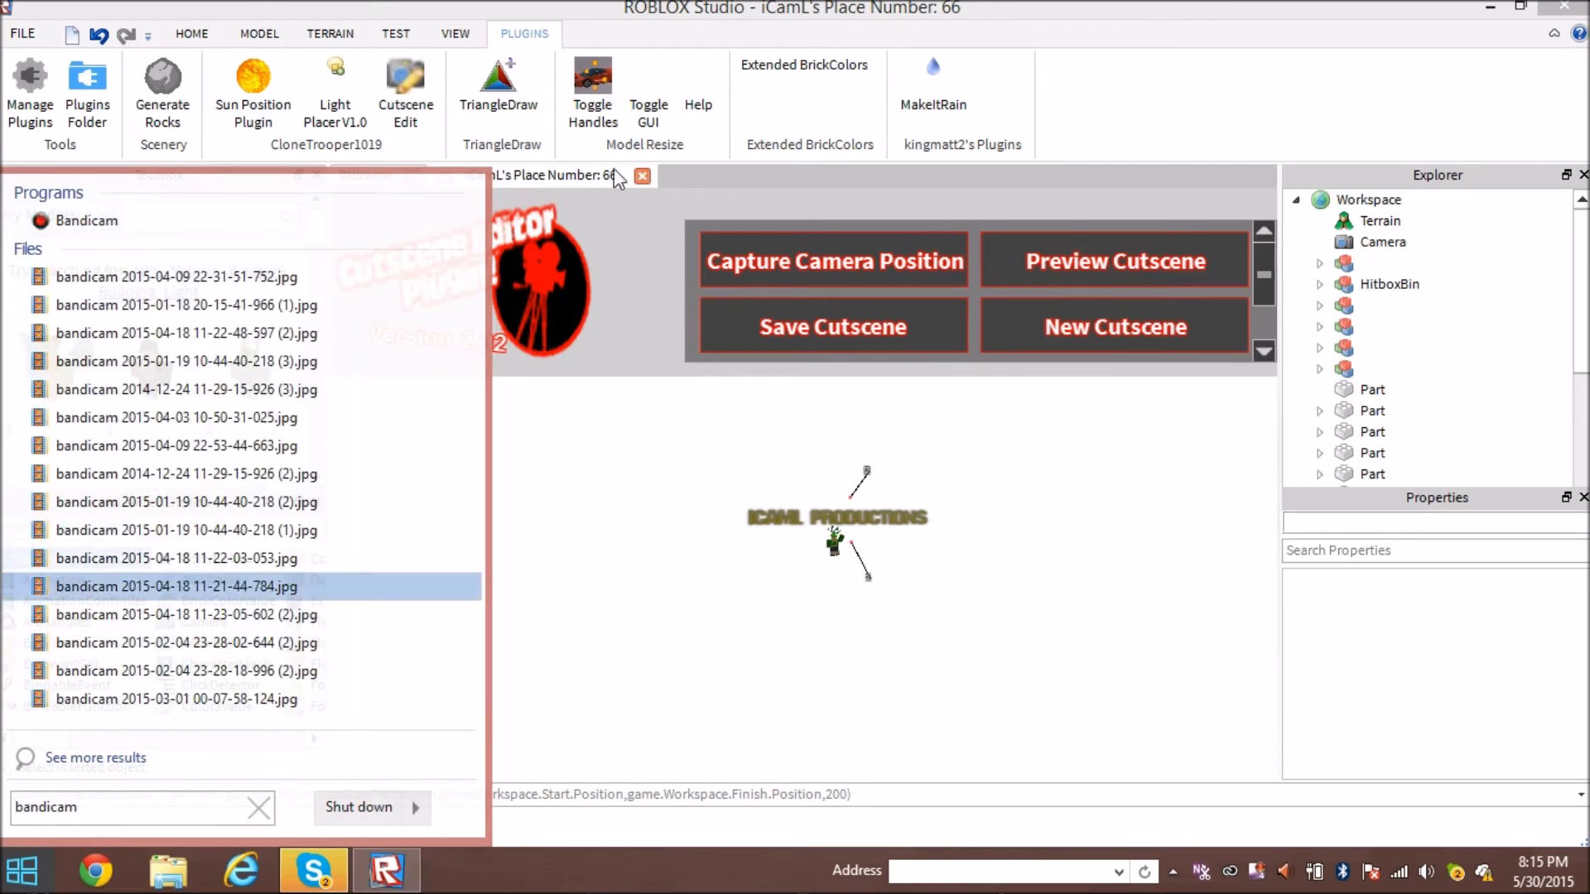
left_click(86, 219)
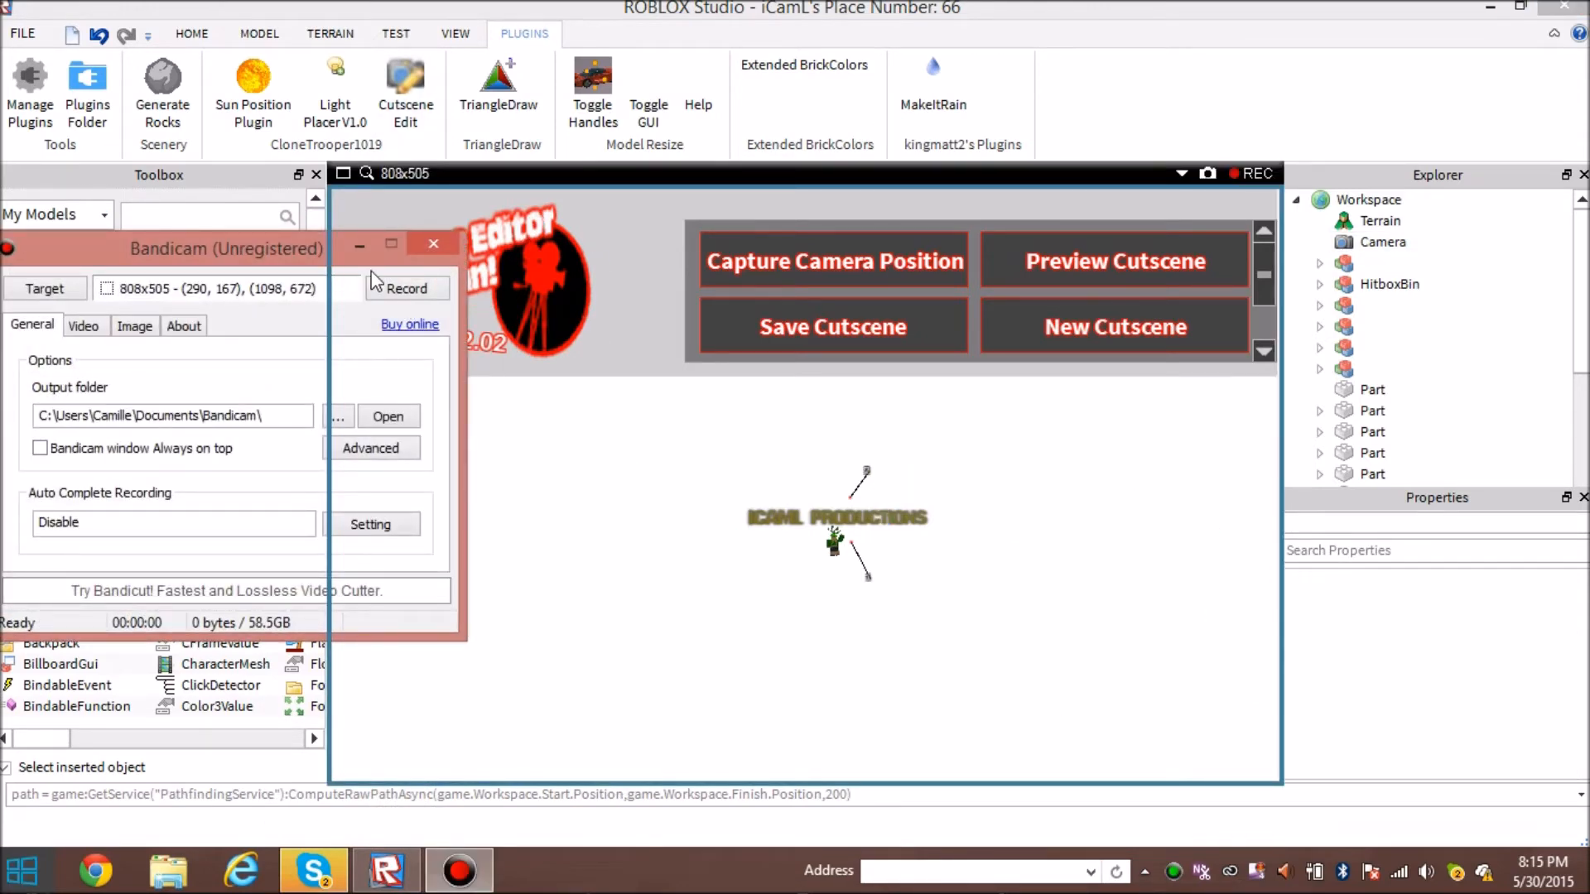
left_click(359, 246)
right_click_drag(931, 517, 953, 500)
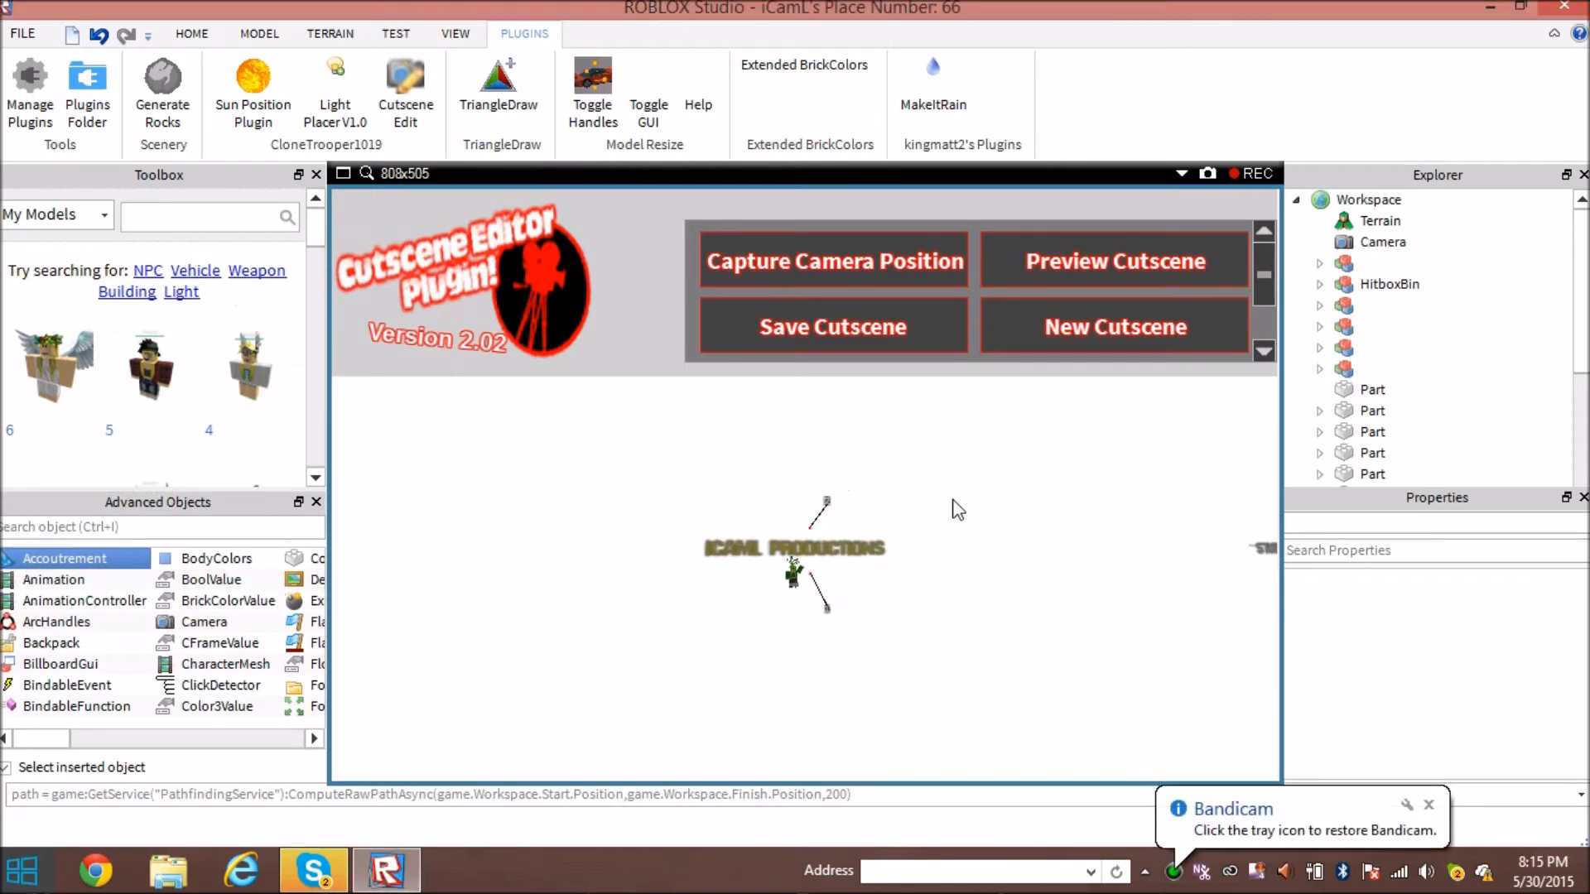
left_click(1280, 385)
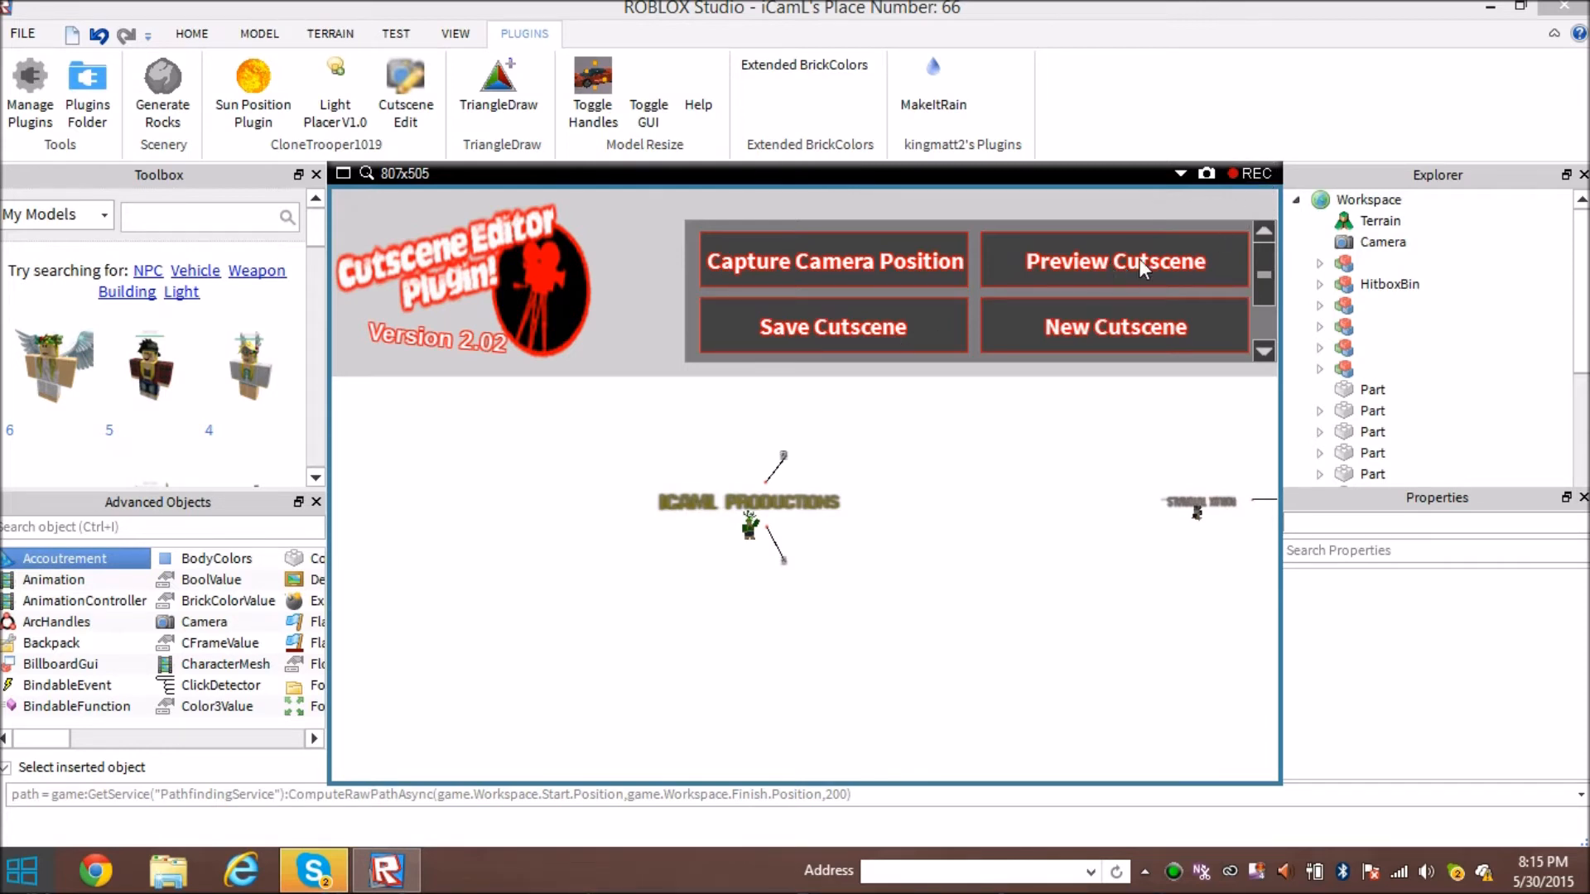
Play the cutscene preview and record it with Bandicam, stopping the recording once the ENJOY! shot ends.
left_click(1191, 255)
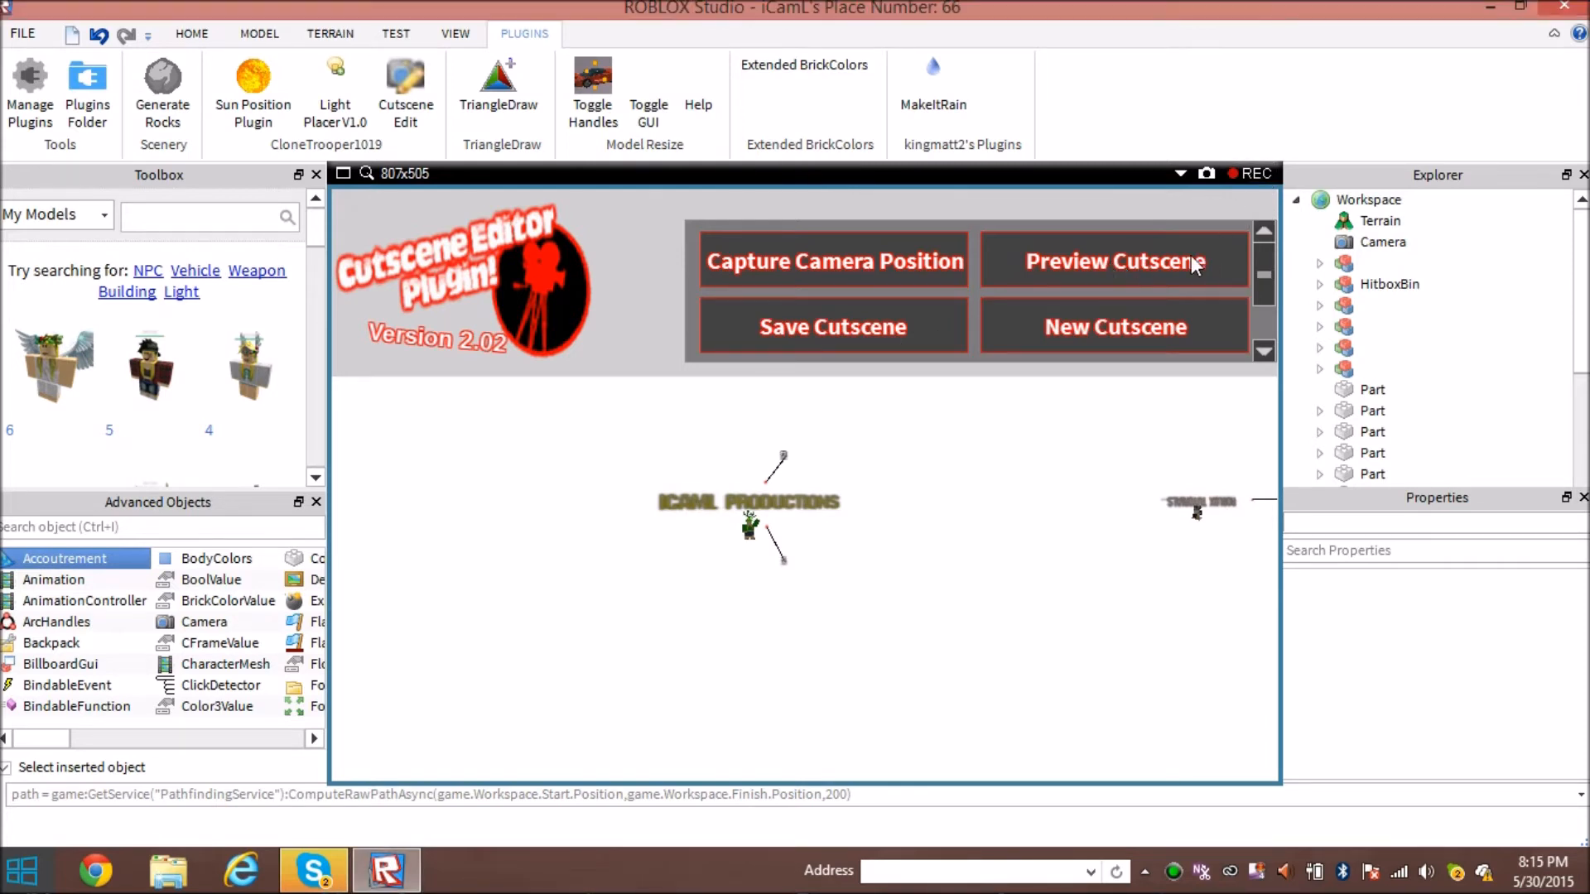
left_click(1068, 275)
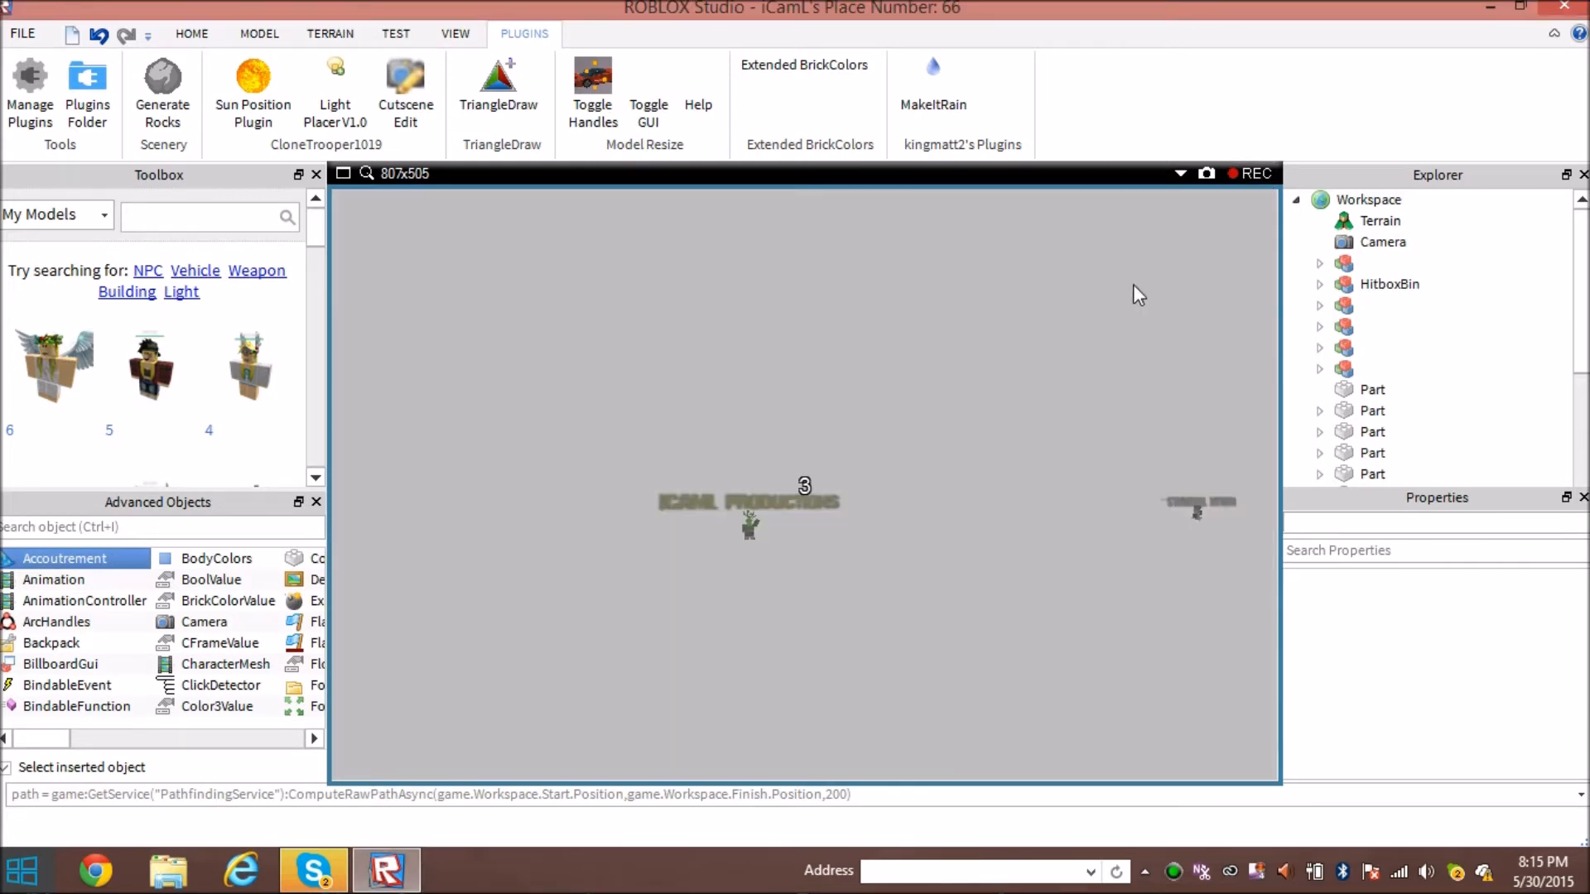
left_click(1254, 174)
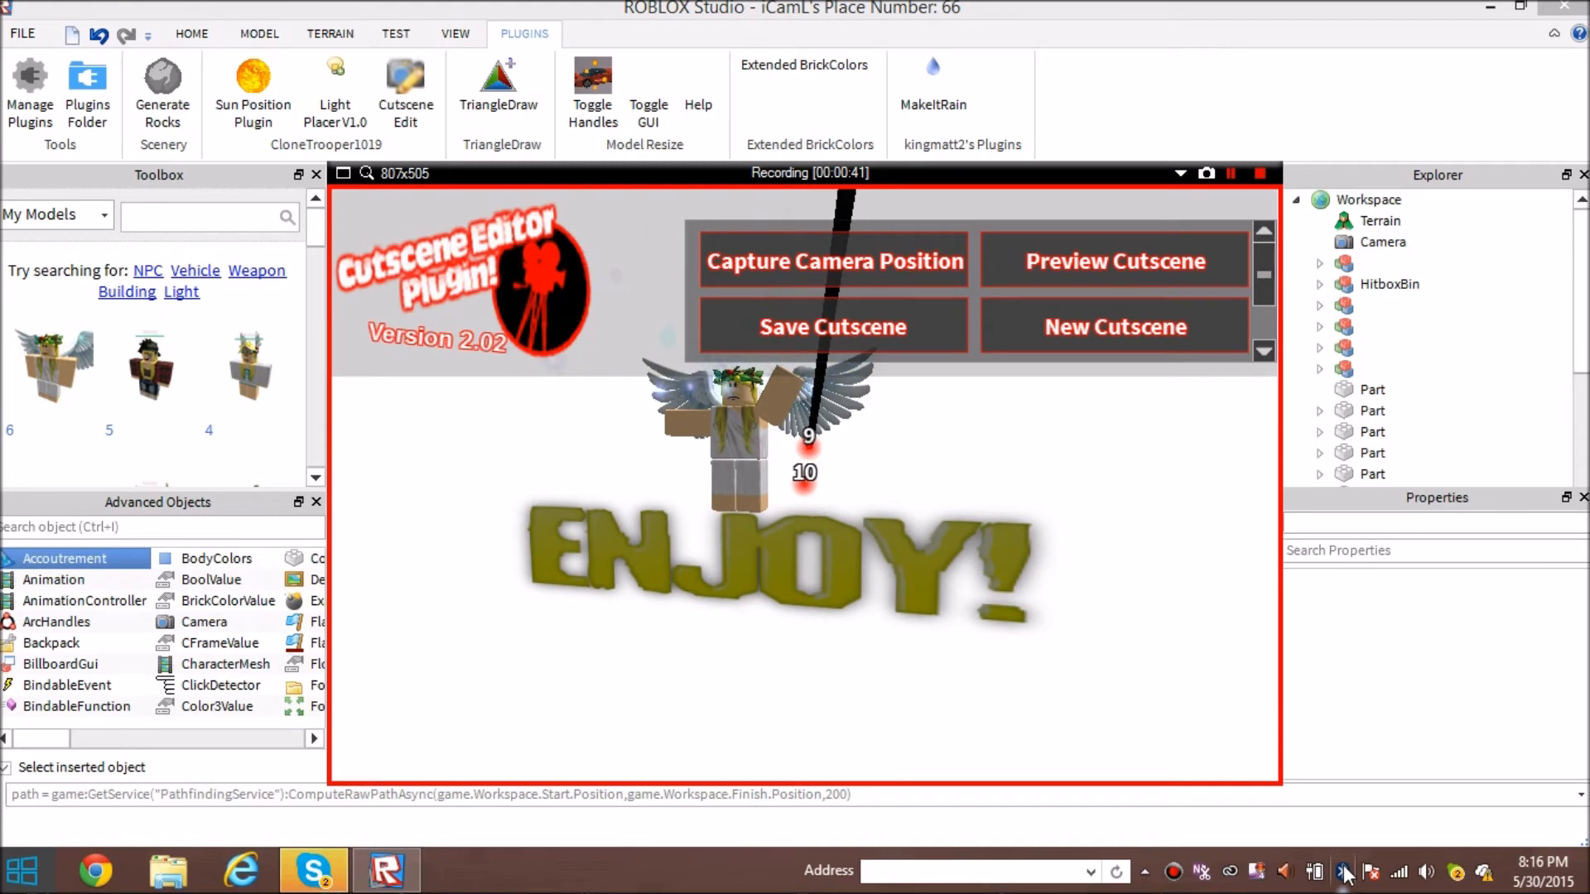
left_click(1252, 168)
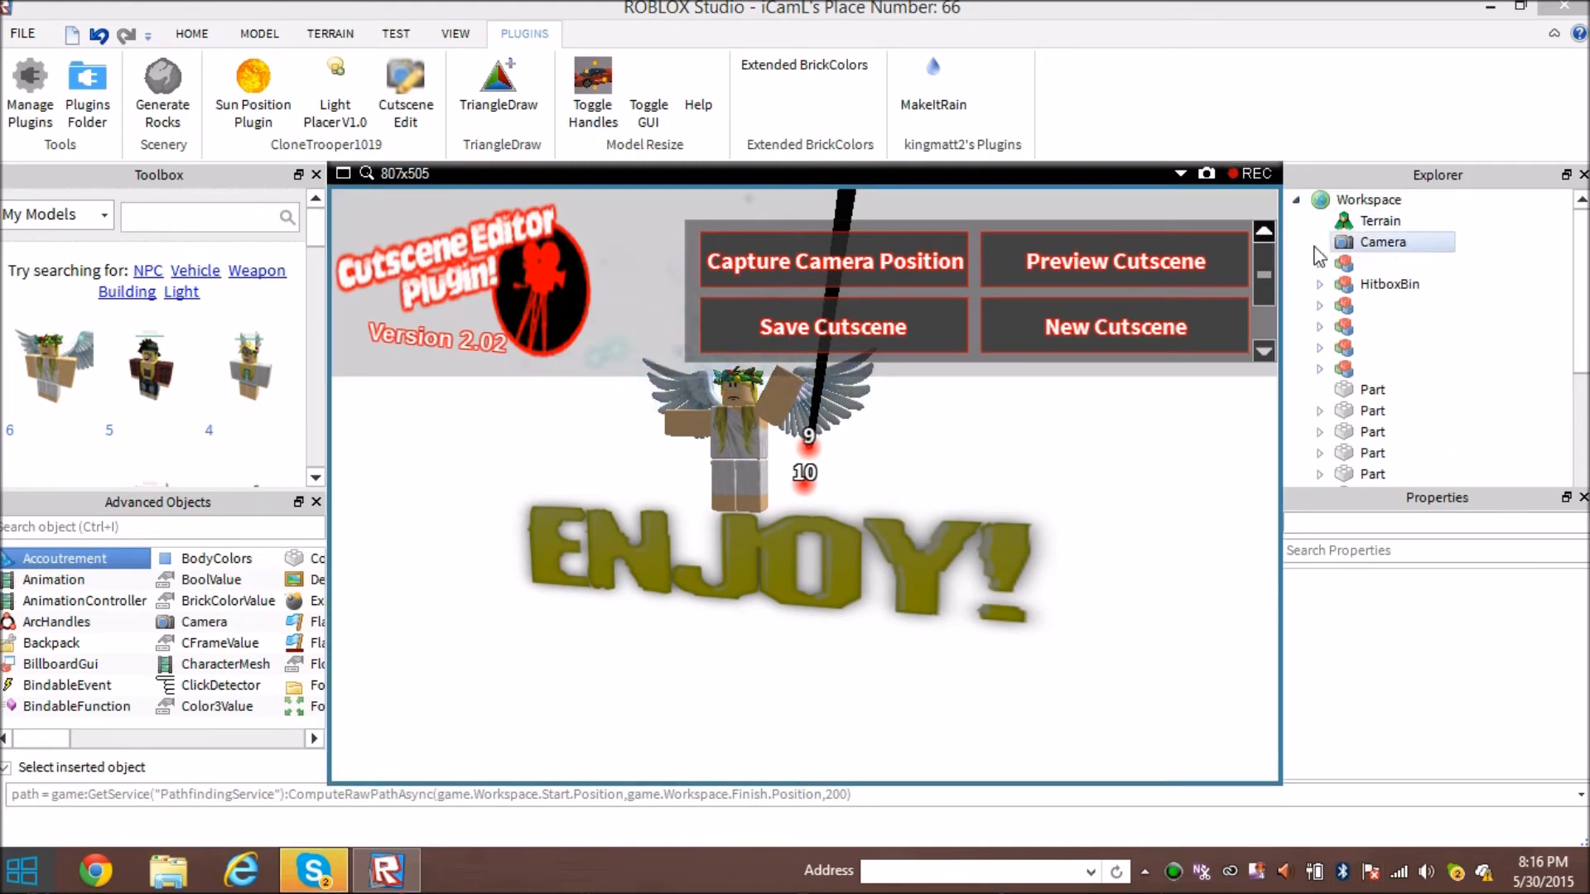
Close Roblox Studio, saving the place's changes online, and exit Bandicam.
left_click(1551, 11)
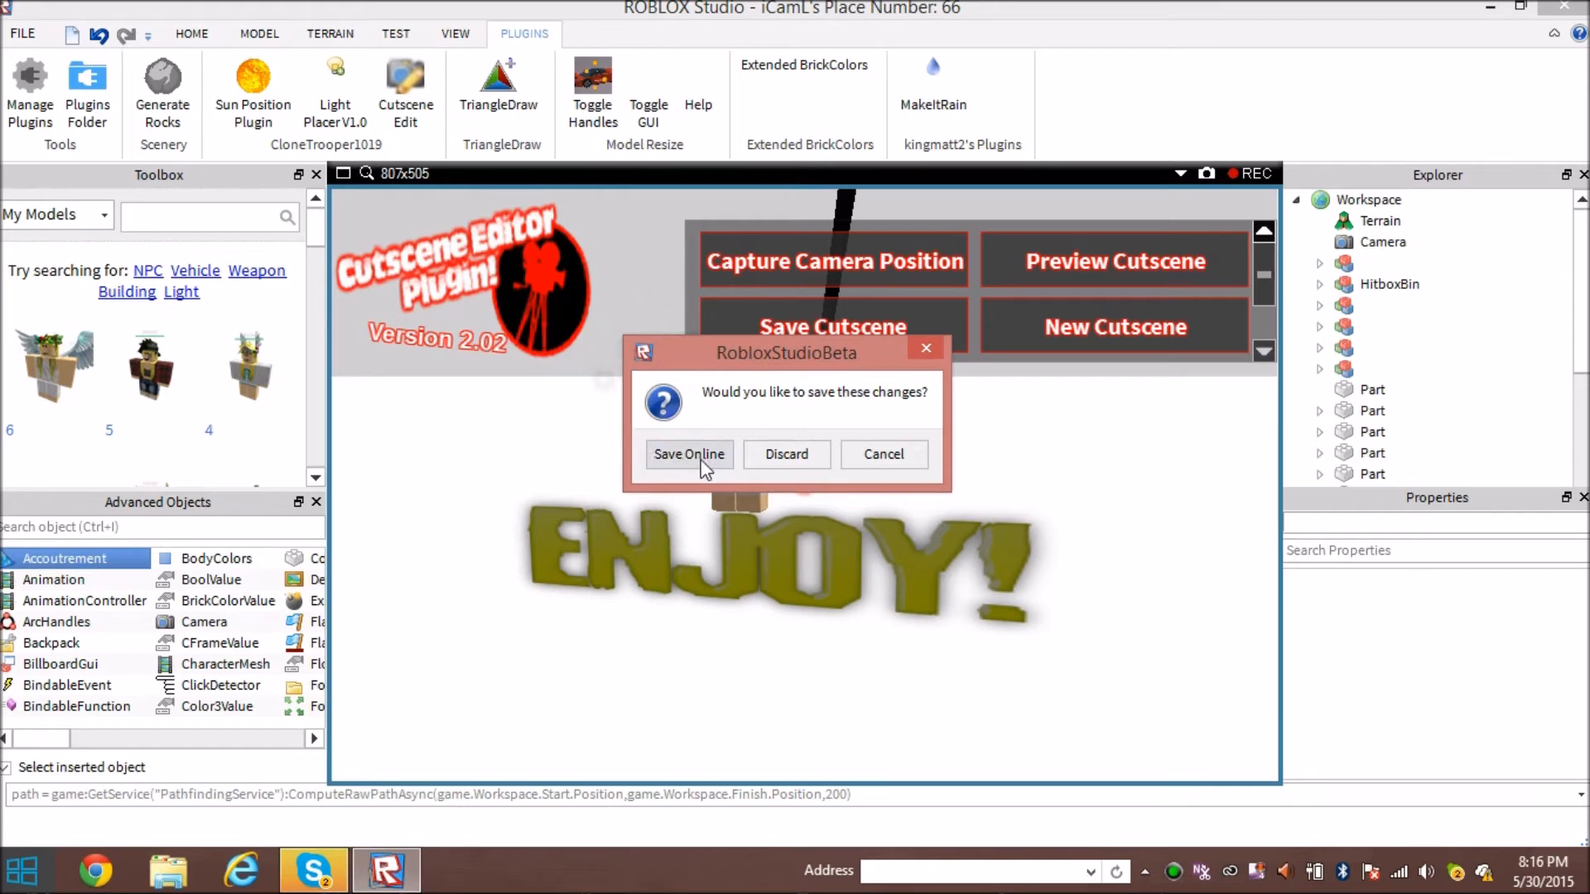
left_click(689, 454)
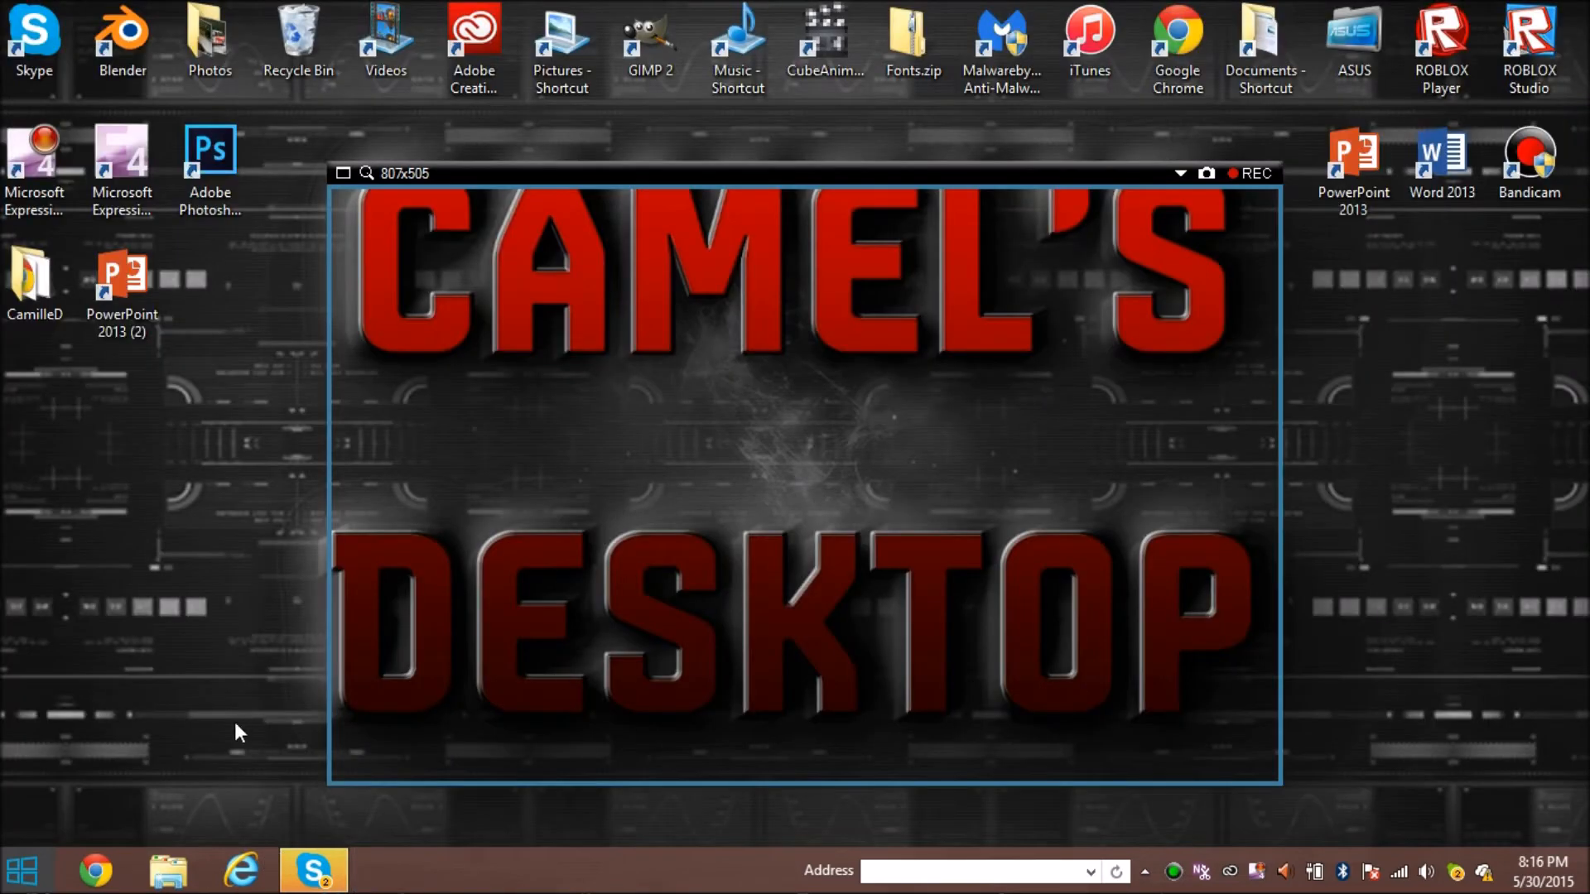
left_click(1181, 174)
left_click(1226, 547)
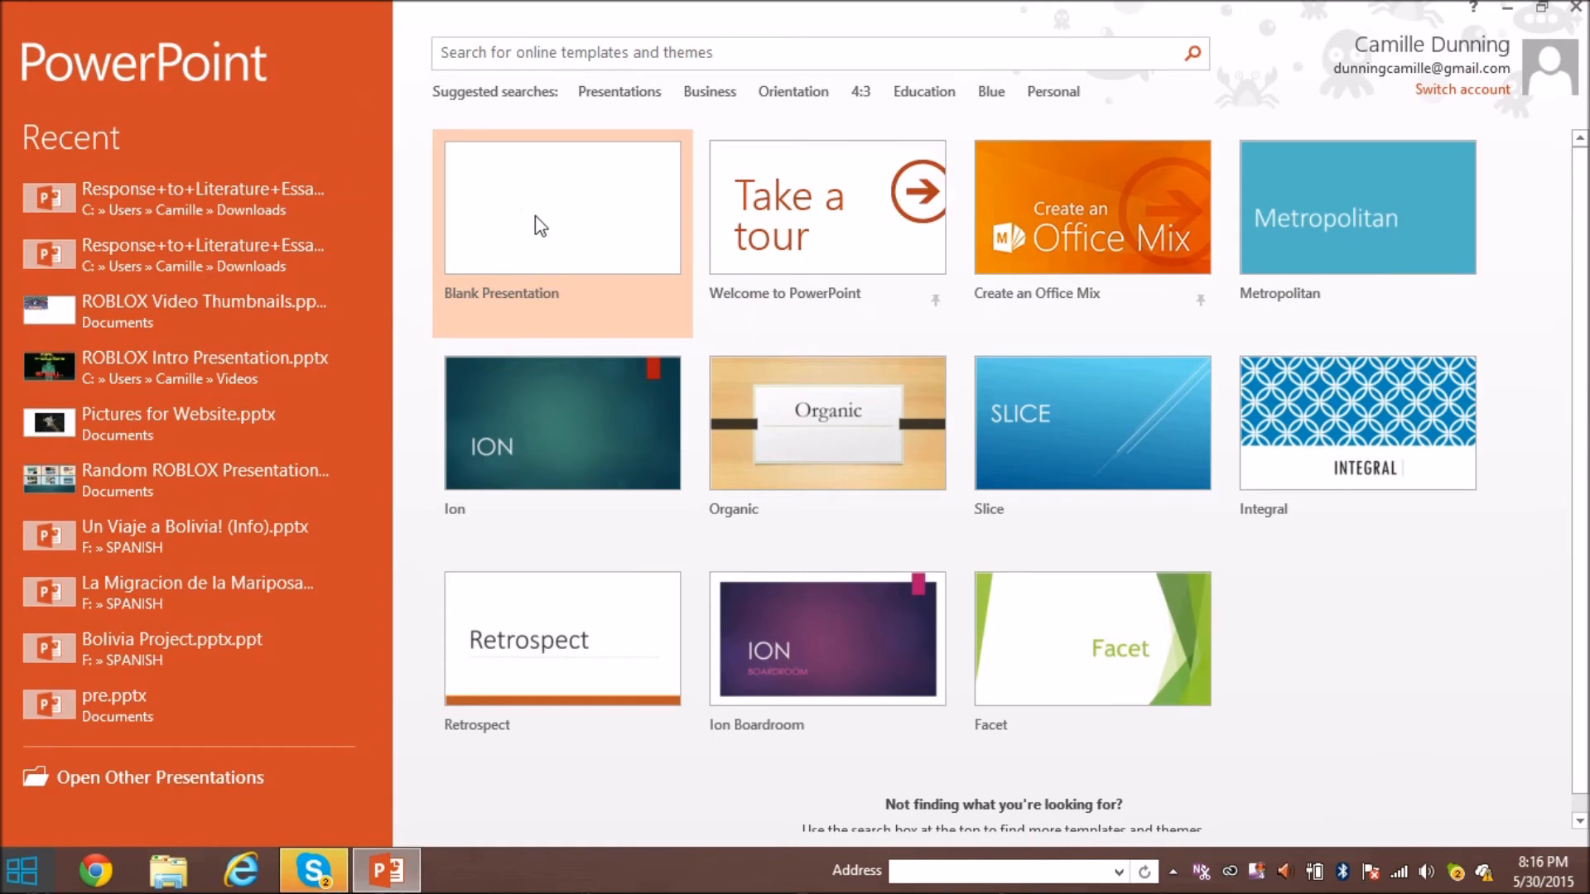
Create a blank presentation in PowerPoint and give its slide the Blank layout.
left_click(563, 197)
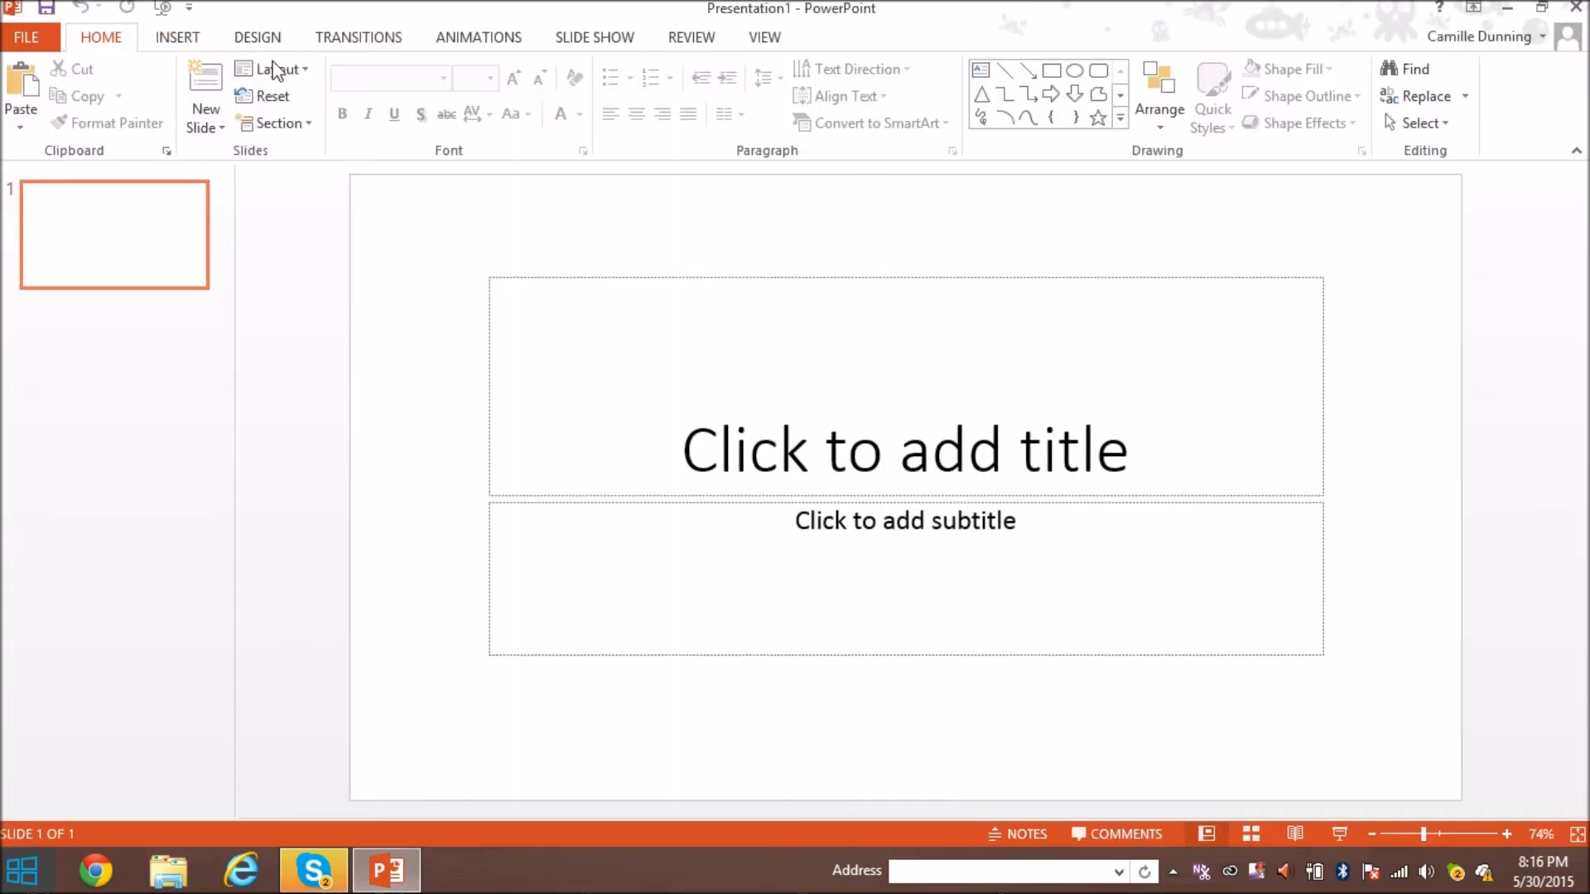
left_click(265, 69)
left_click(309, 390)
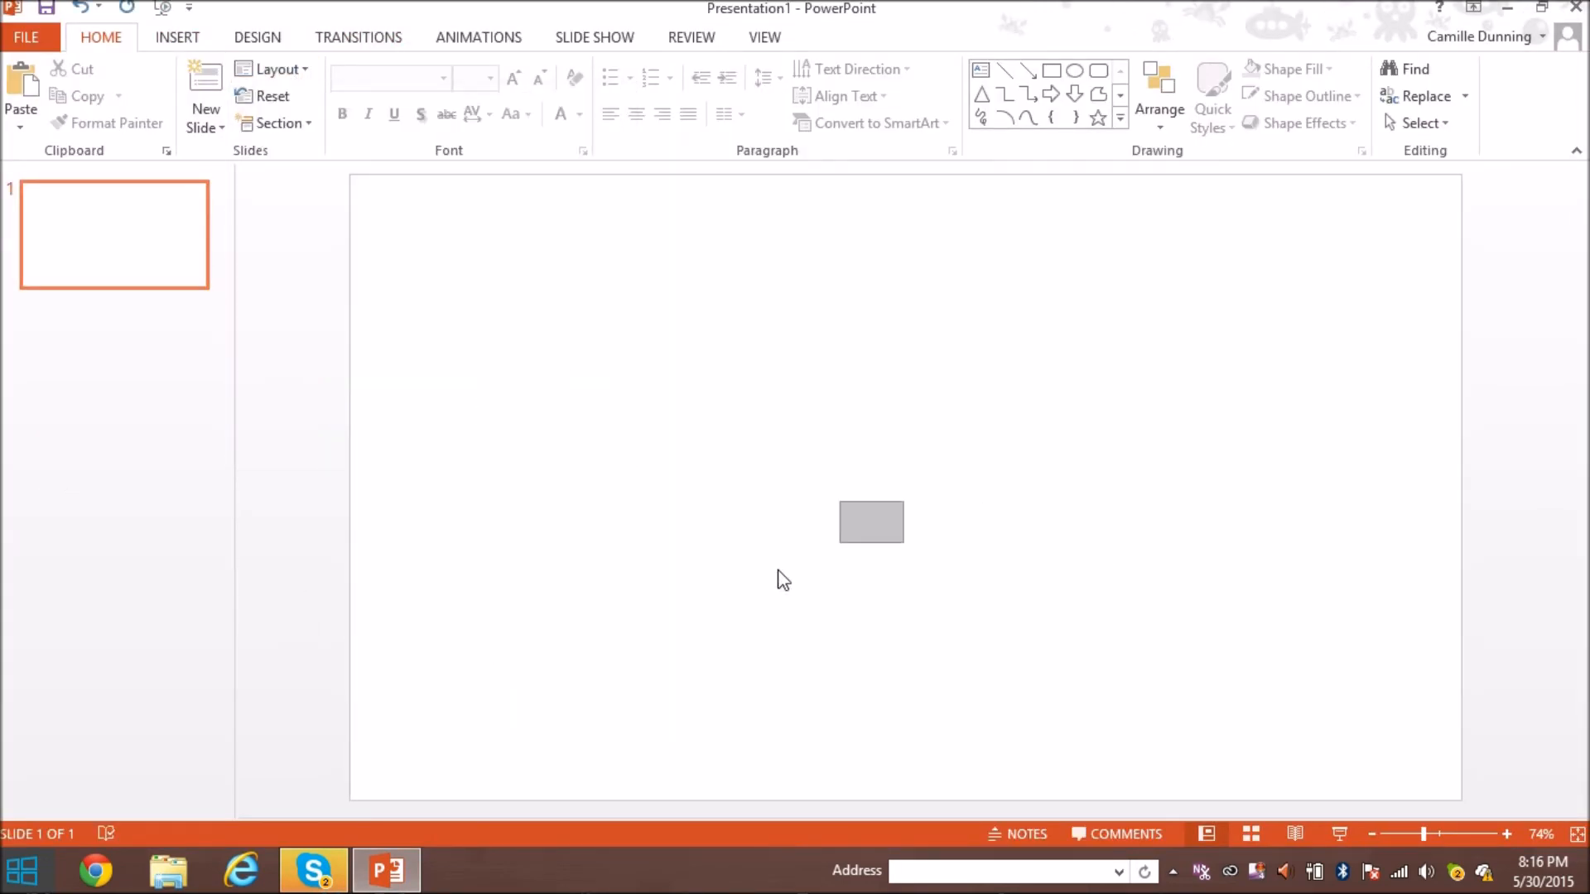
Insert the recorded cutscene video from the computer onto the blank slide.
left_click(177, 38)
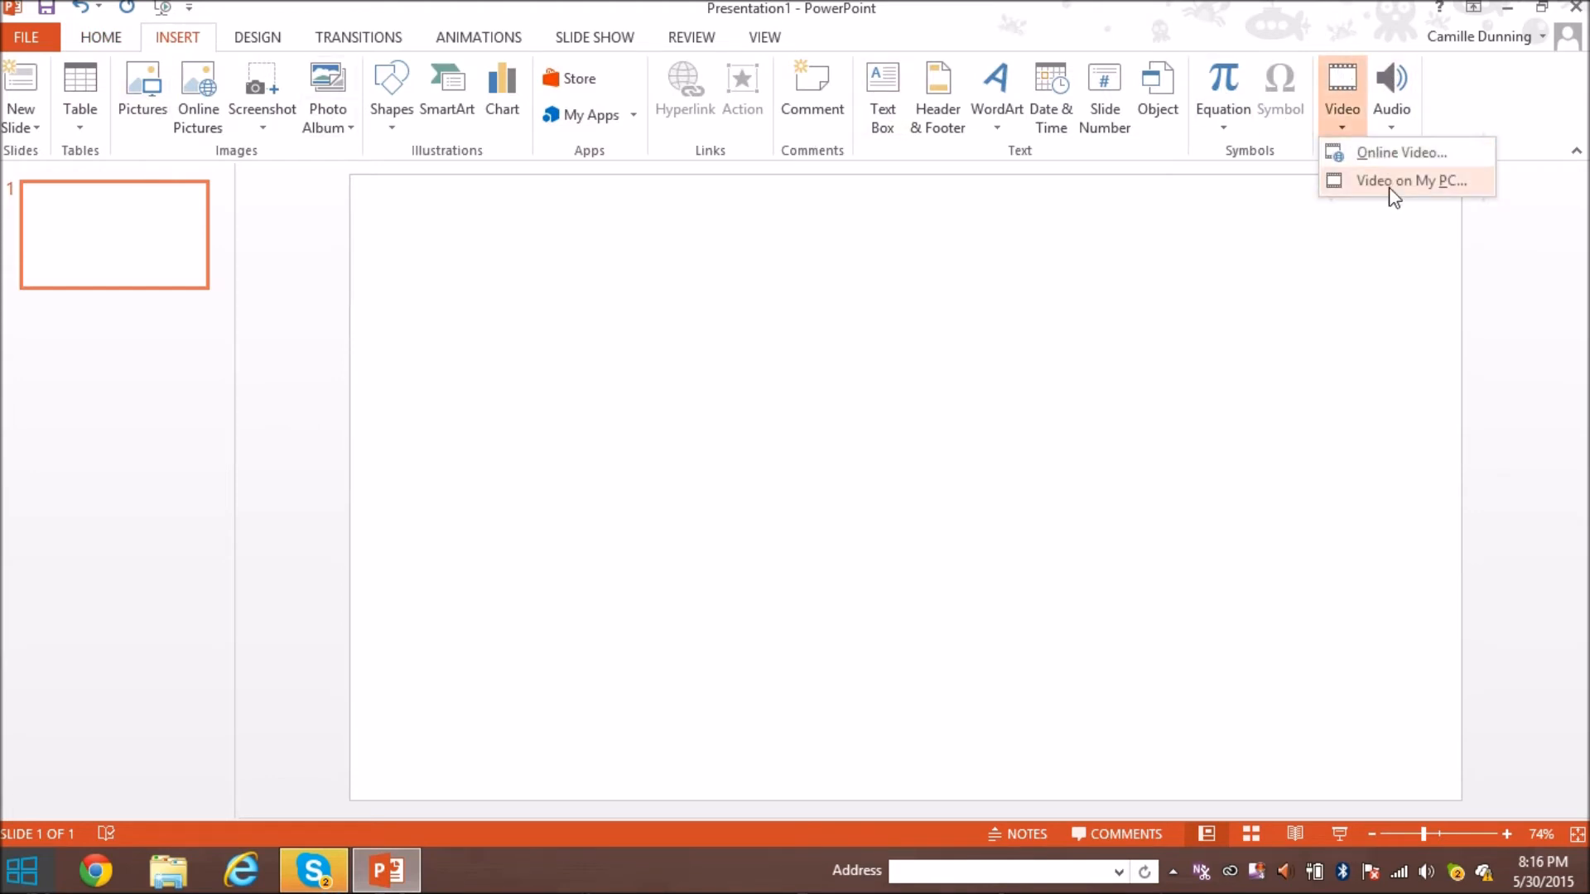
left_click(1391, 186)
left_click_drag(762, 178, 797, 425)
double_click(669, 364)
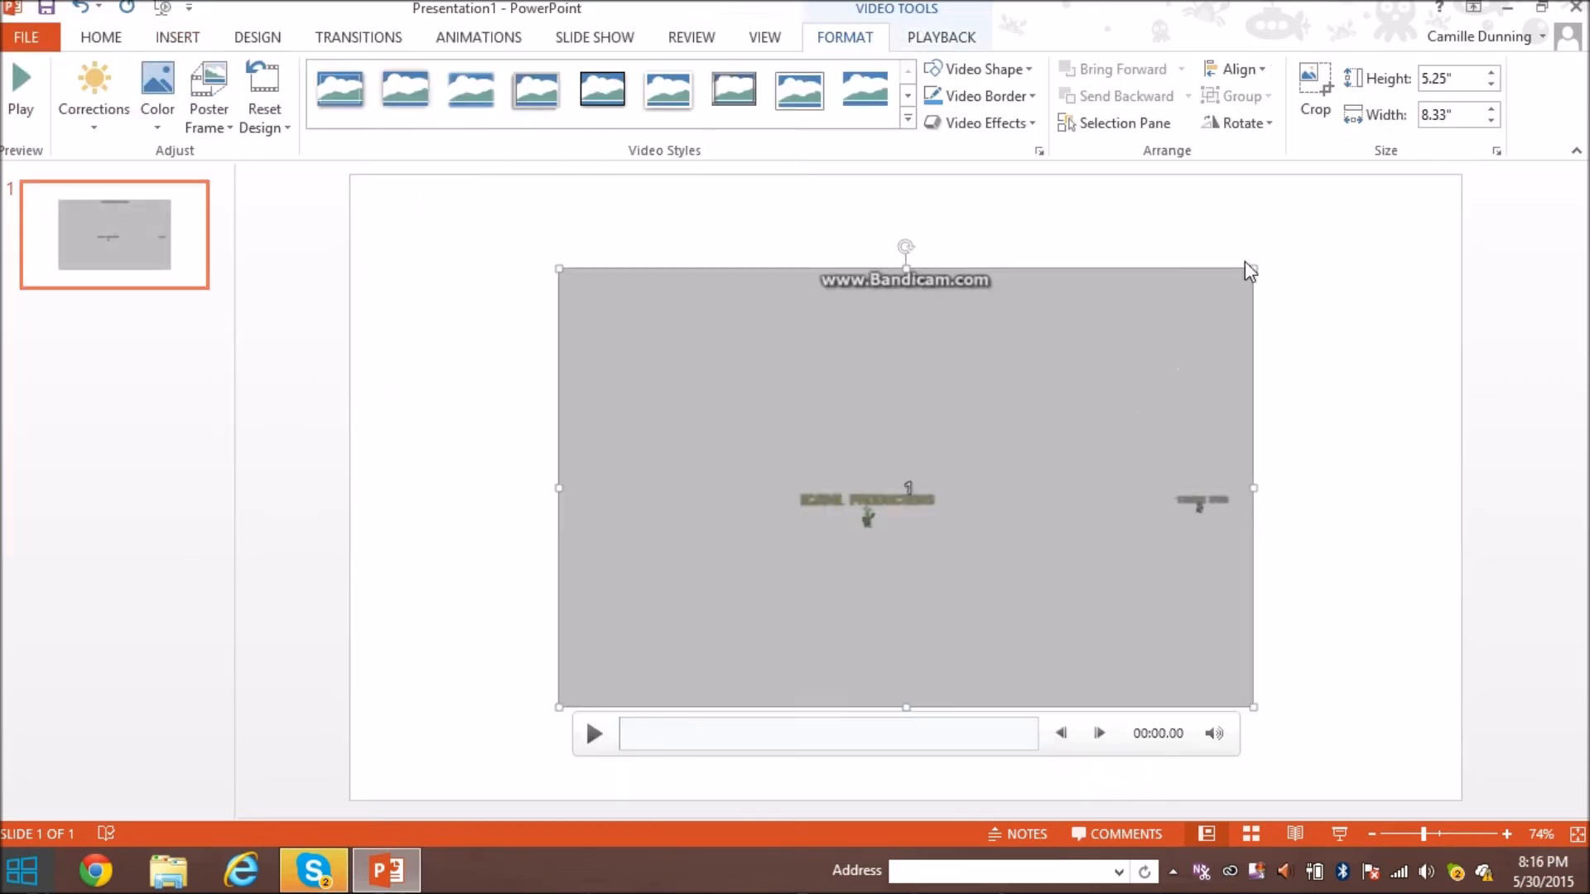
Reposition and enlarge the video to about 8.4" by 13.33" so it spans the full slide width.
left_click_drag(1254, 267, 1453, 187)
left_click_drag(1362, 313, 1373, 255)
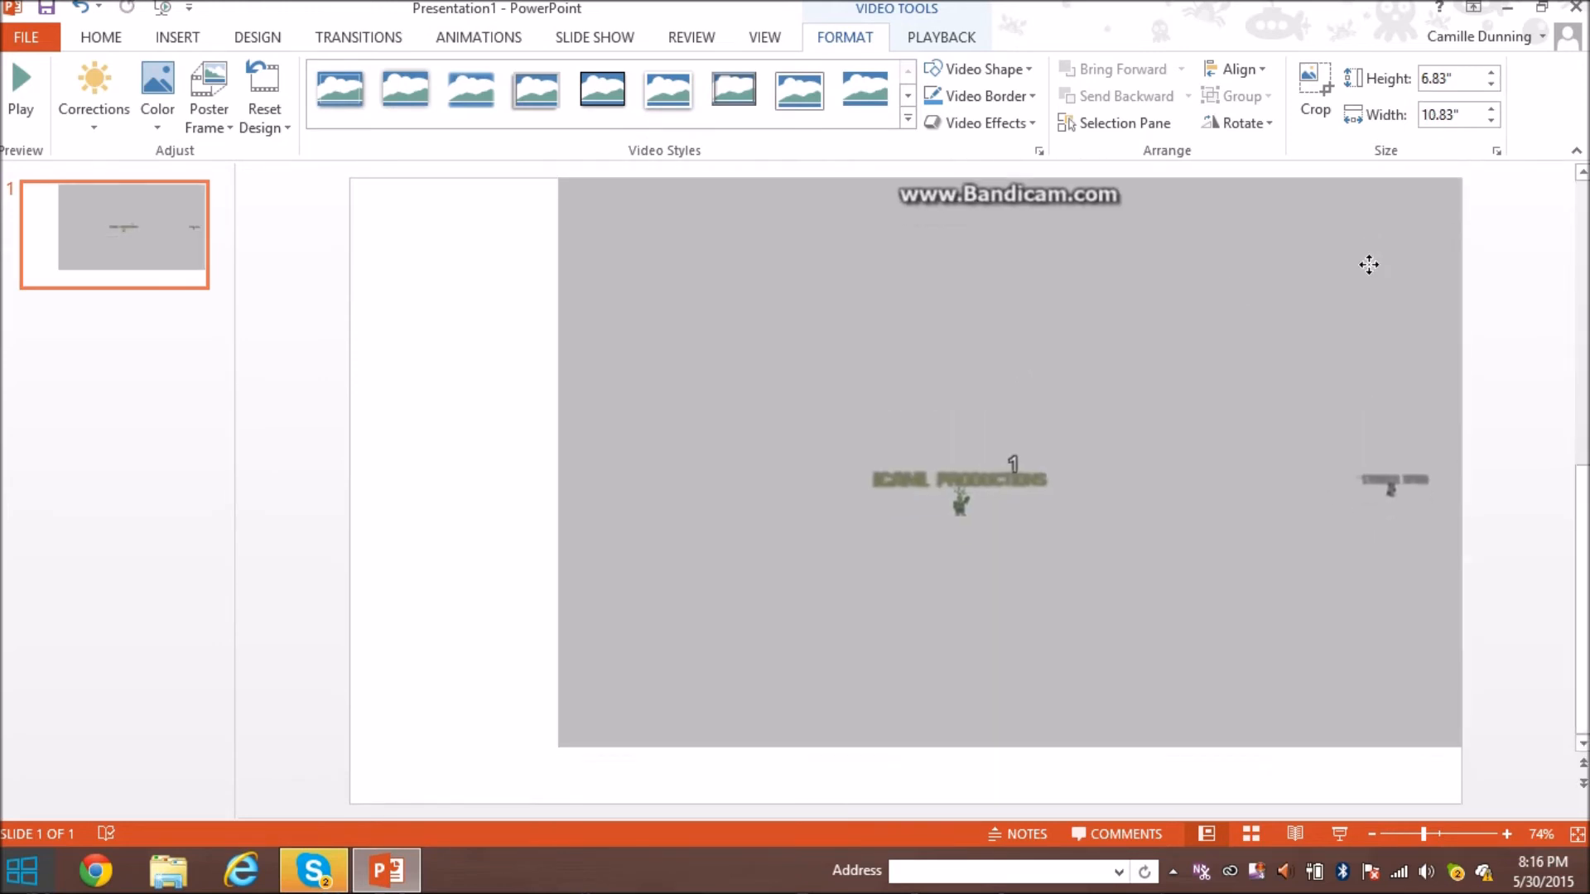
left_click_drag(558, 750, 352, 762)
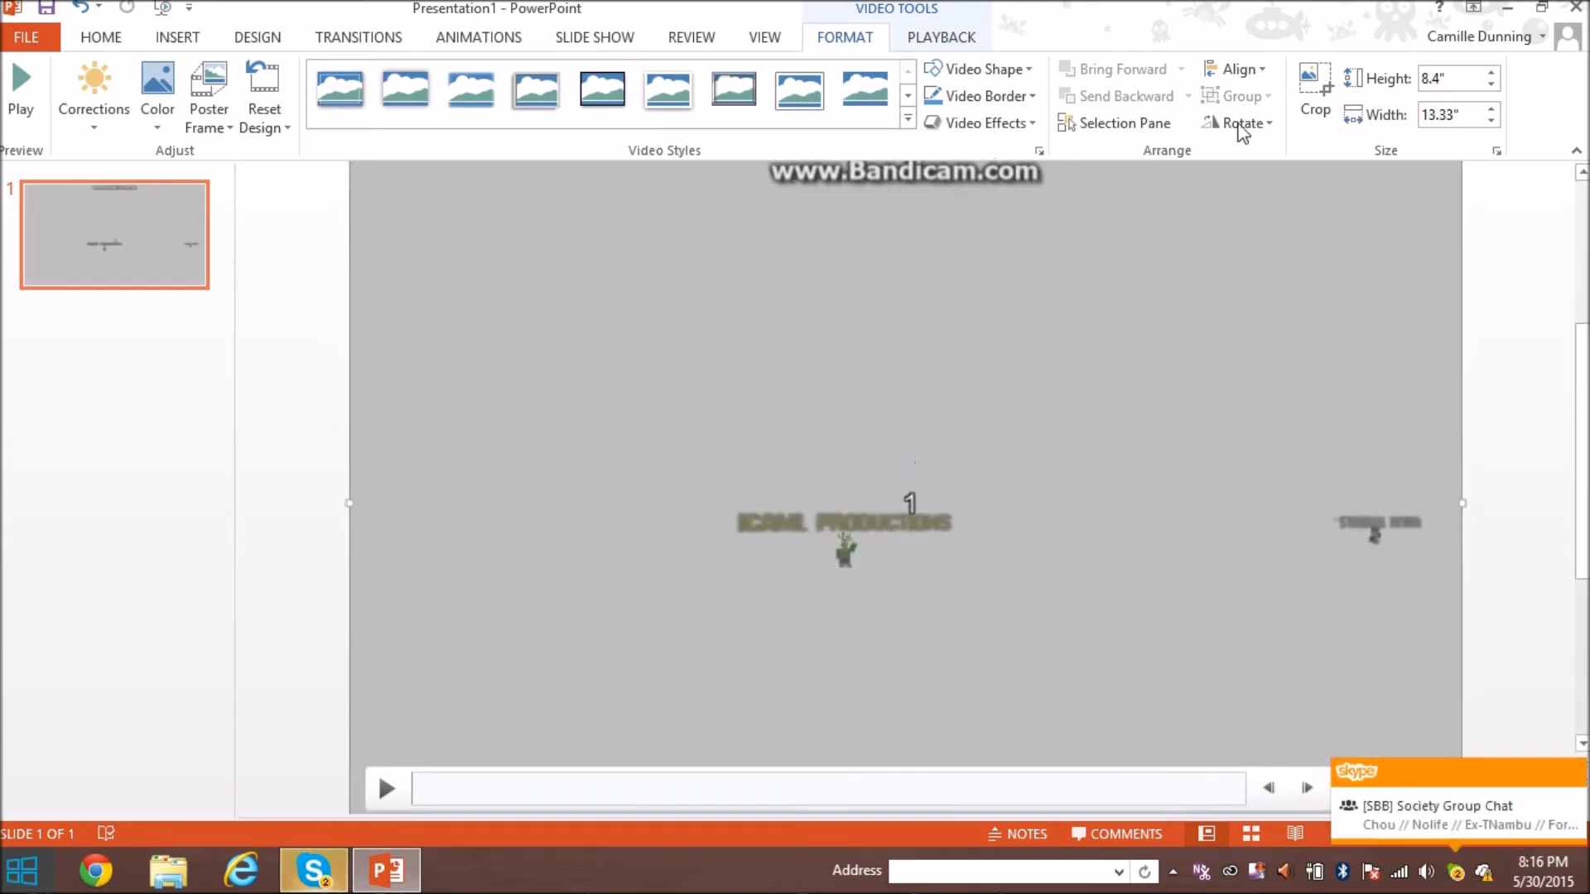
Crop the video's top edge to cut off the Bandicam watermark, and select the cropped video.
left_click(1315, 91)
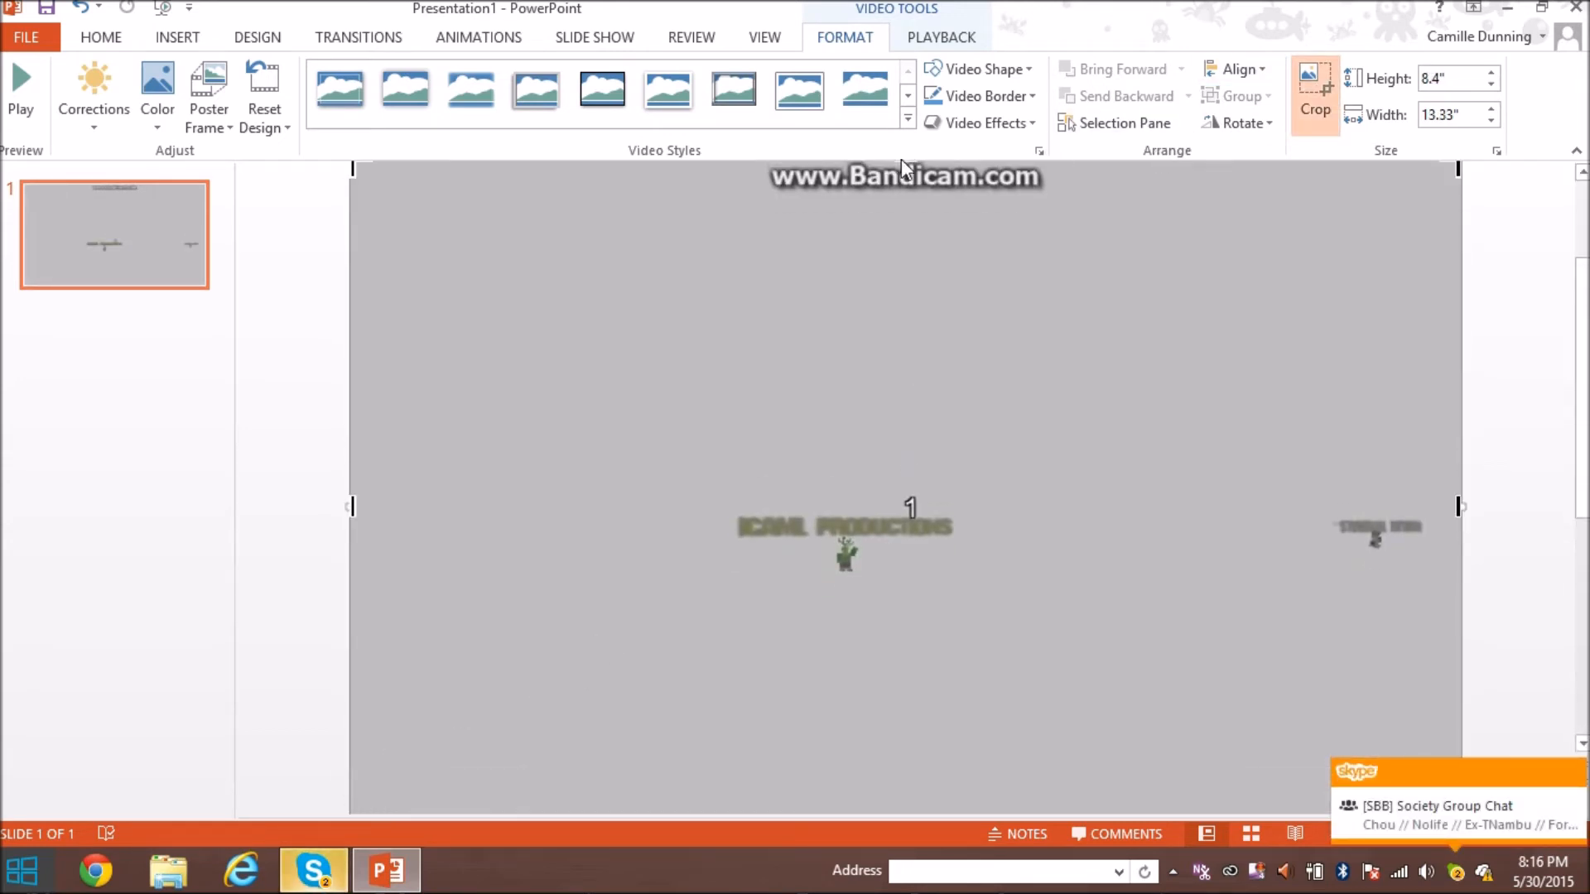
scroll(893, 223, "up", 1)
left_click_drag(901, 175, 906, 214)
left_click(1477, 326)
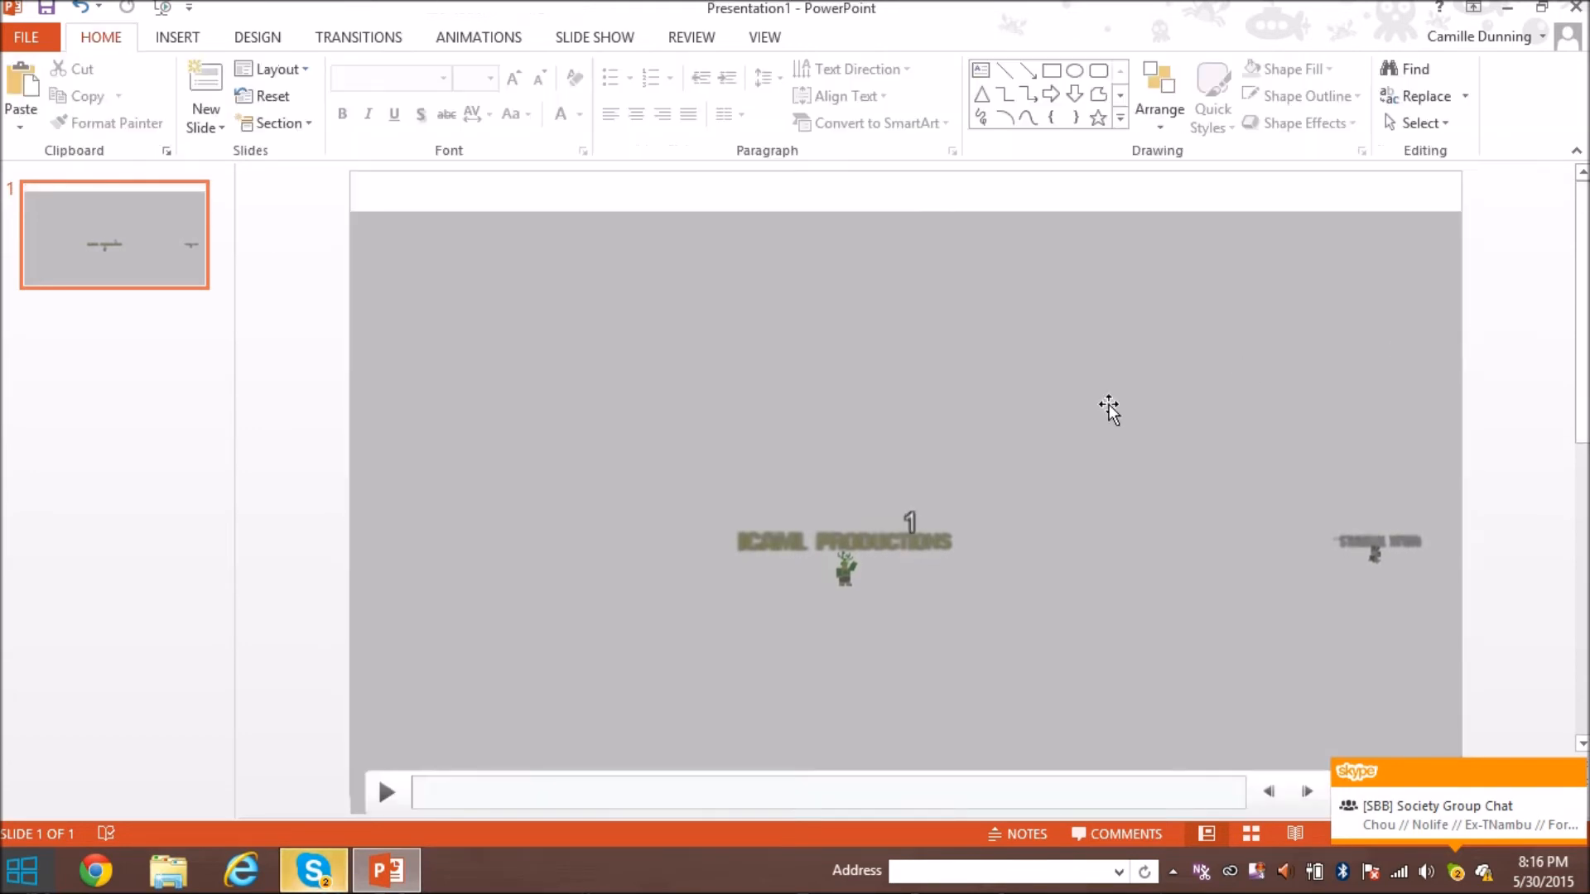
scroll(1036, 514, "down", 3)
left_click(548, 699)
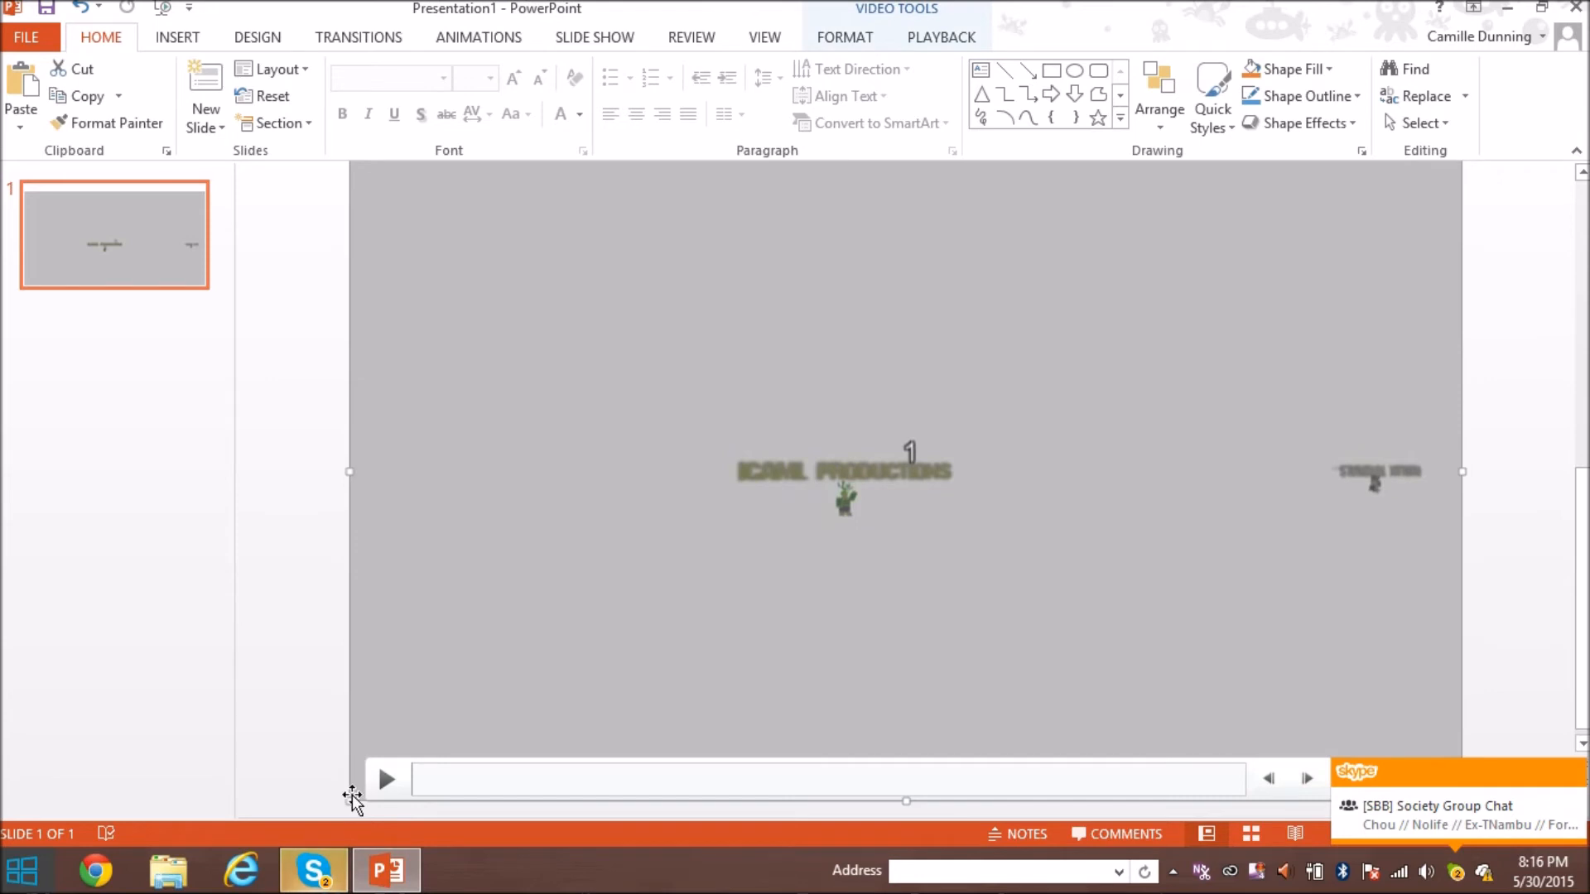
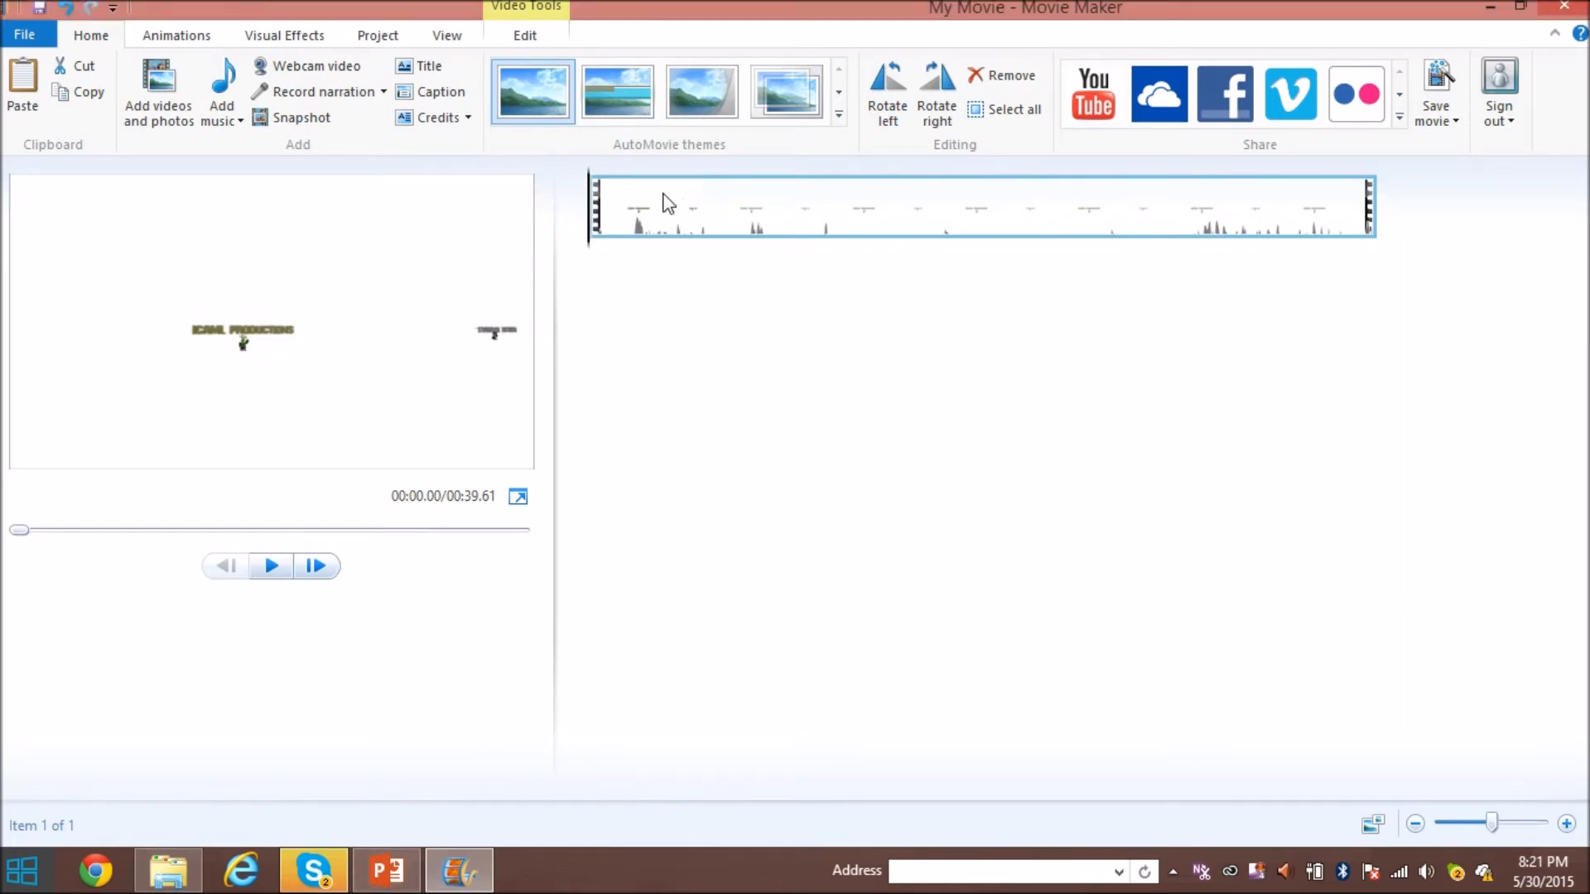
Mute the video volume of the imported intro clip in Movie Maker.
left_click(525, 34)
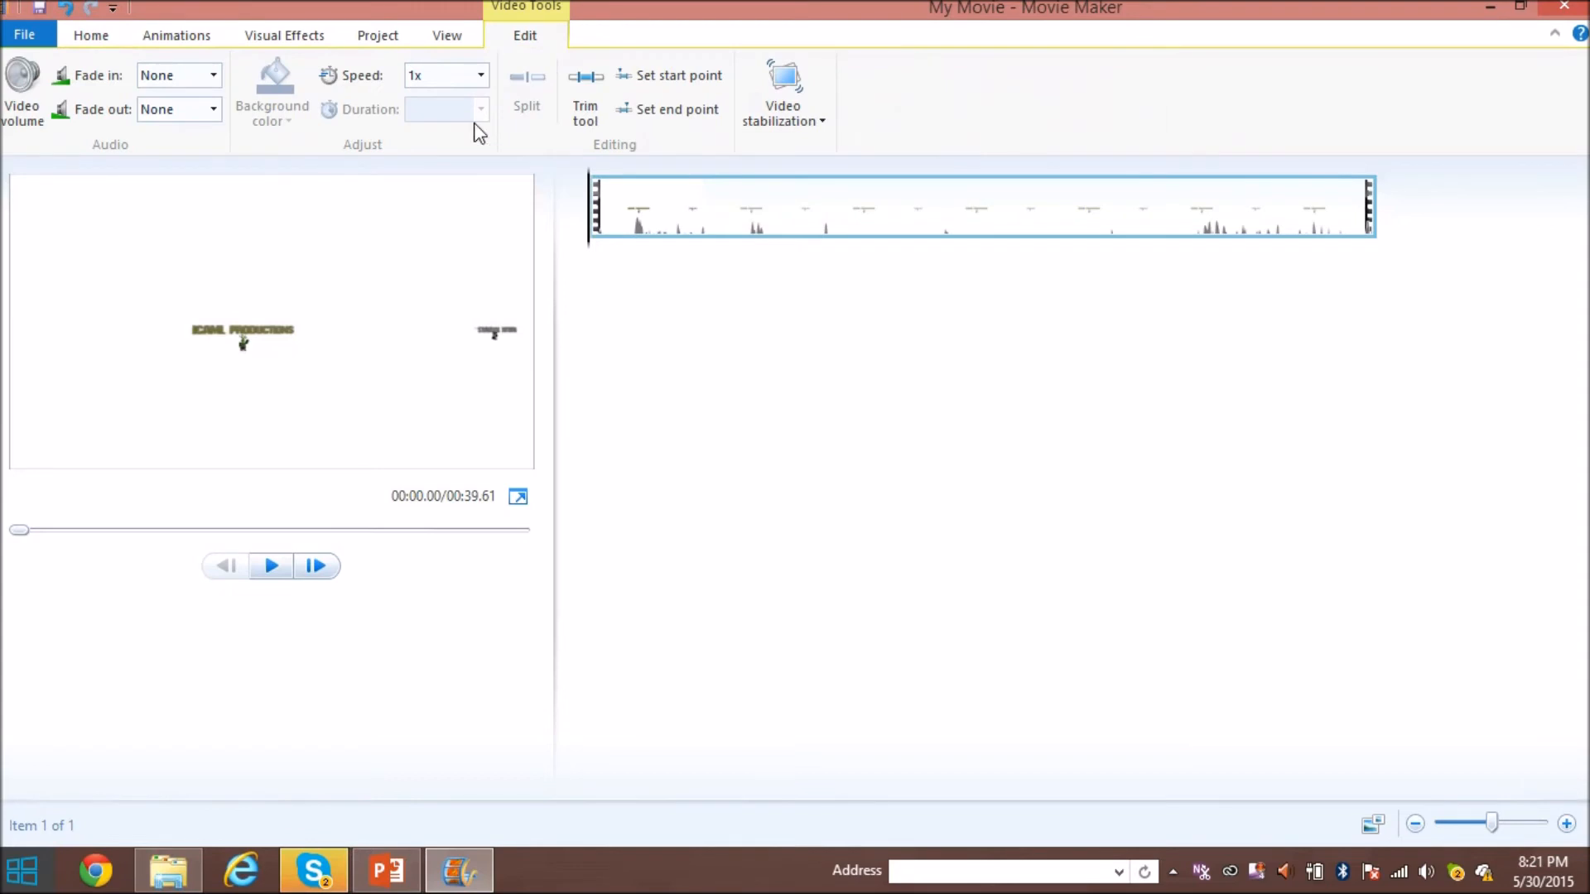
left_click(34, 122)
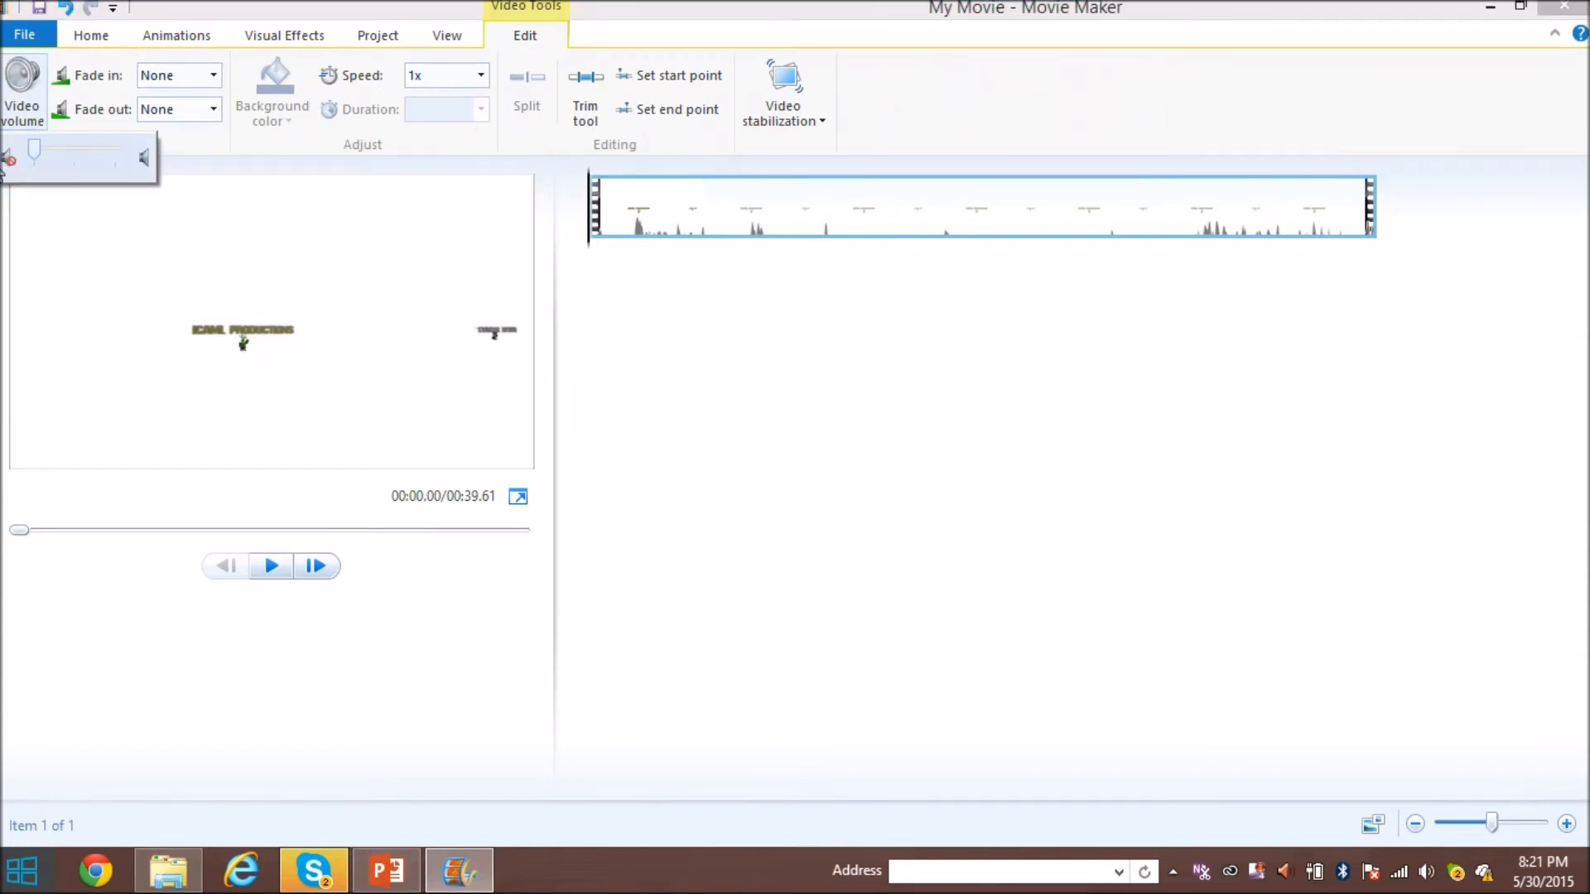
left_click(704, 230)
left_click(581, 253)
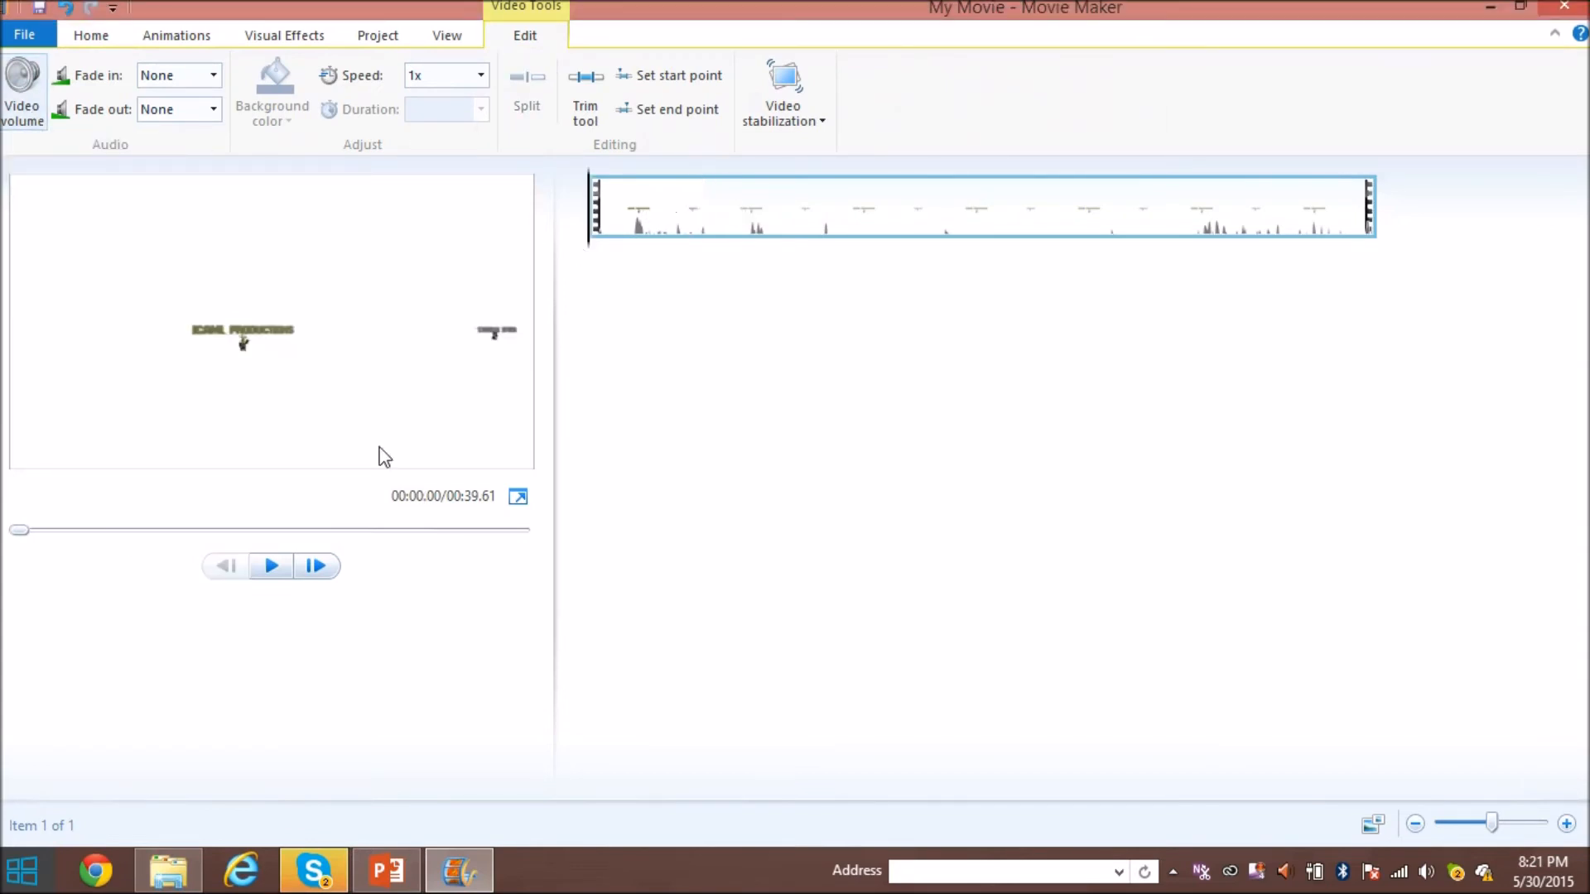
Play the clip to find the end of the ICAML PRODUCTIONS shot and split it at 00:04.83.
left_click(299, 565)
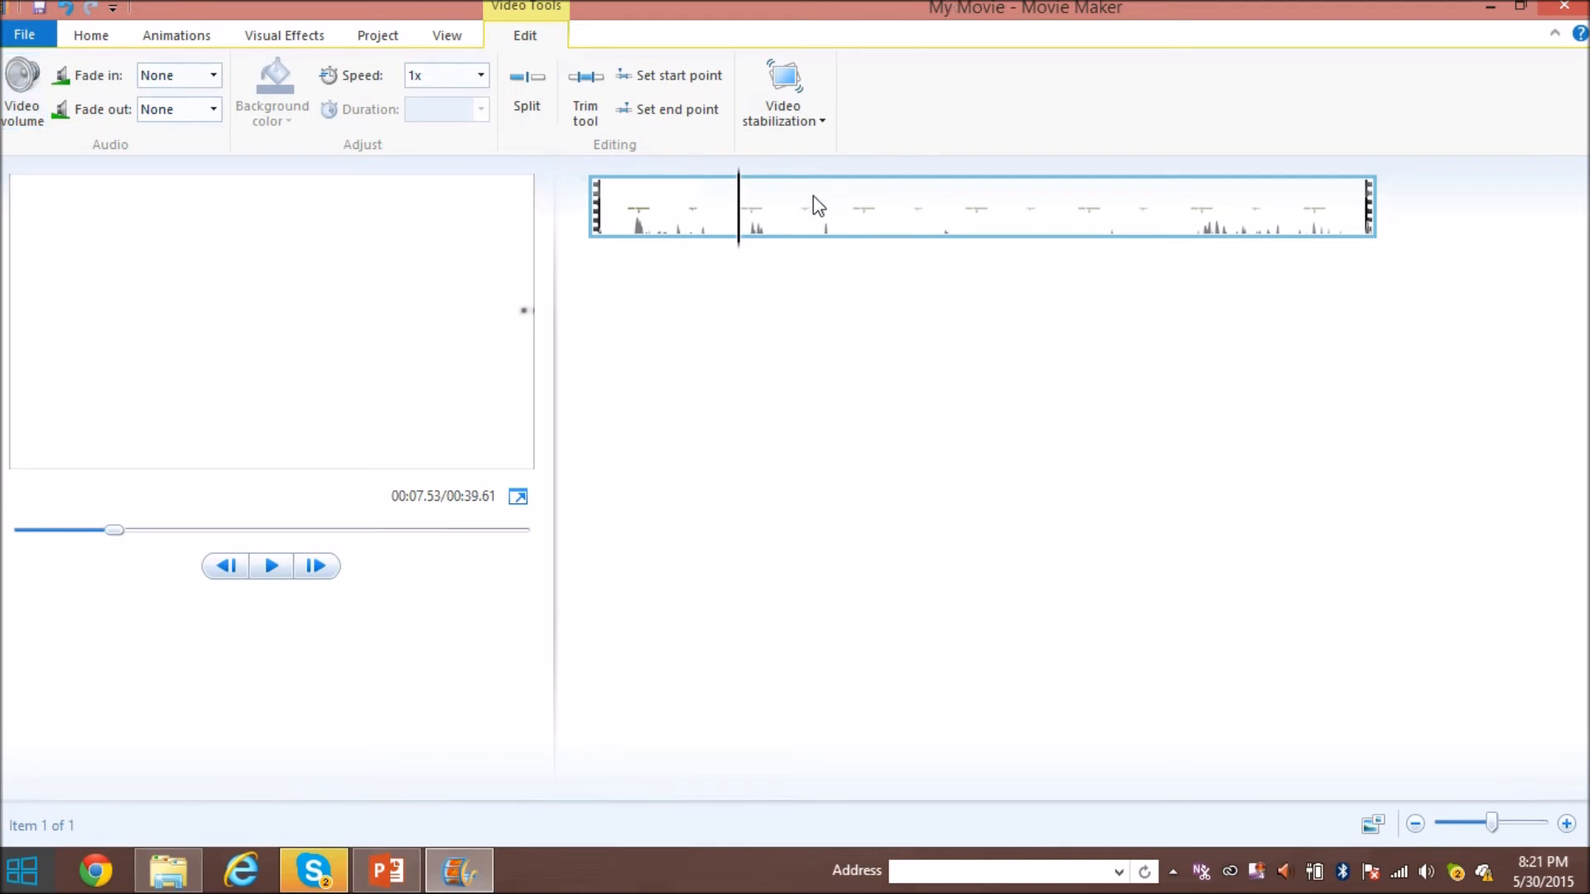
left_click_drag(742, 218, 728, 224)
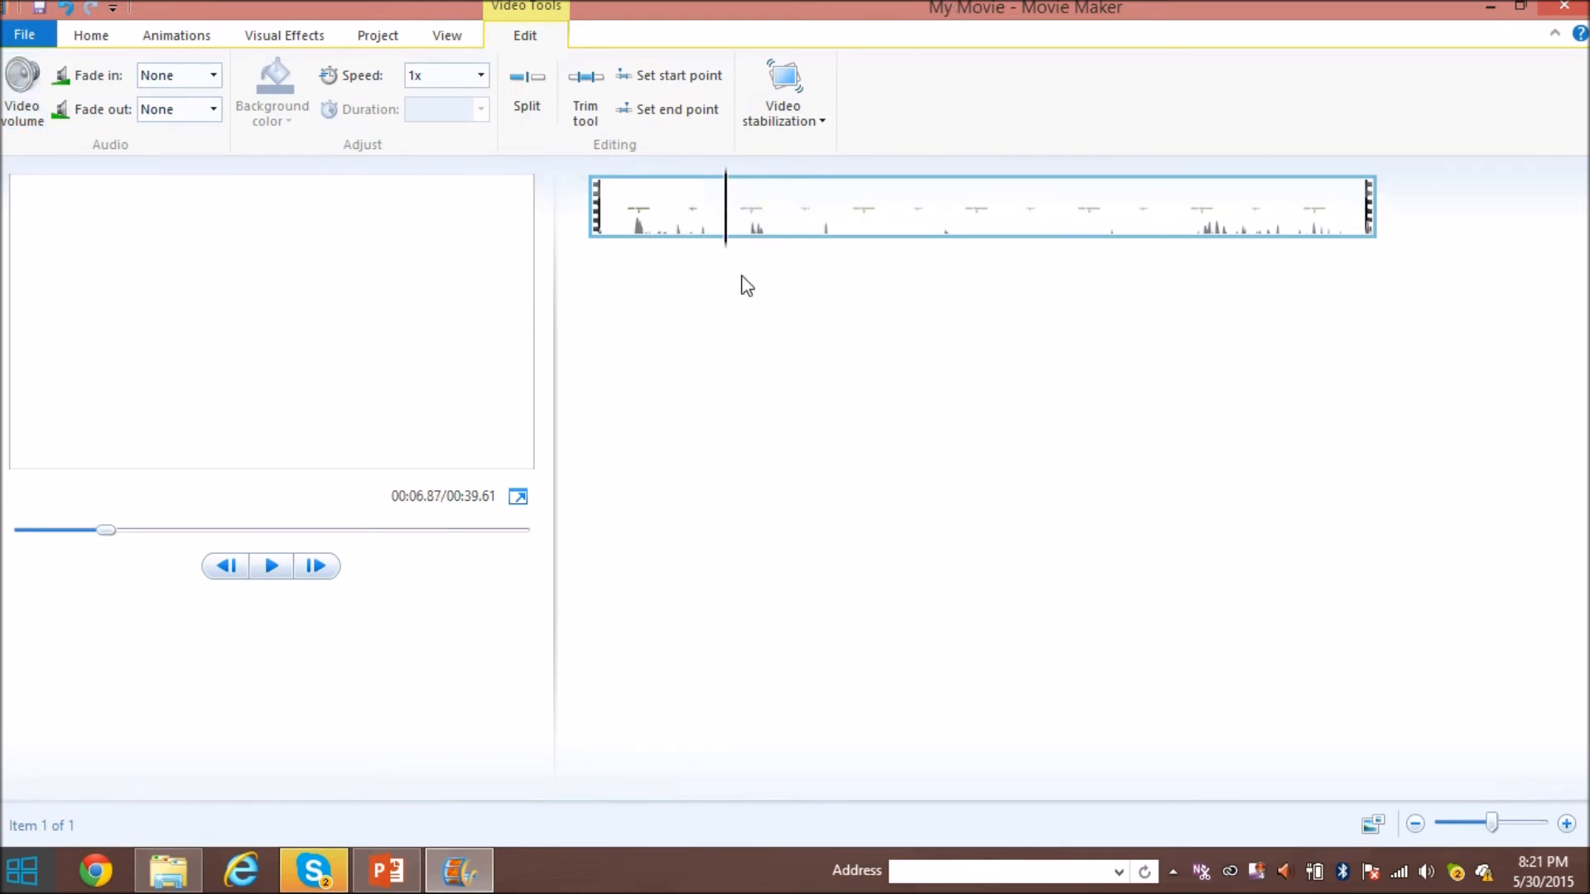
left_click_drag(718, 238, 688, 244)
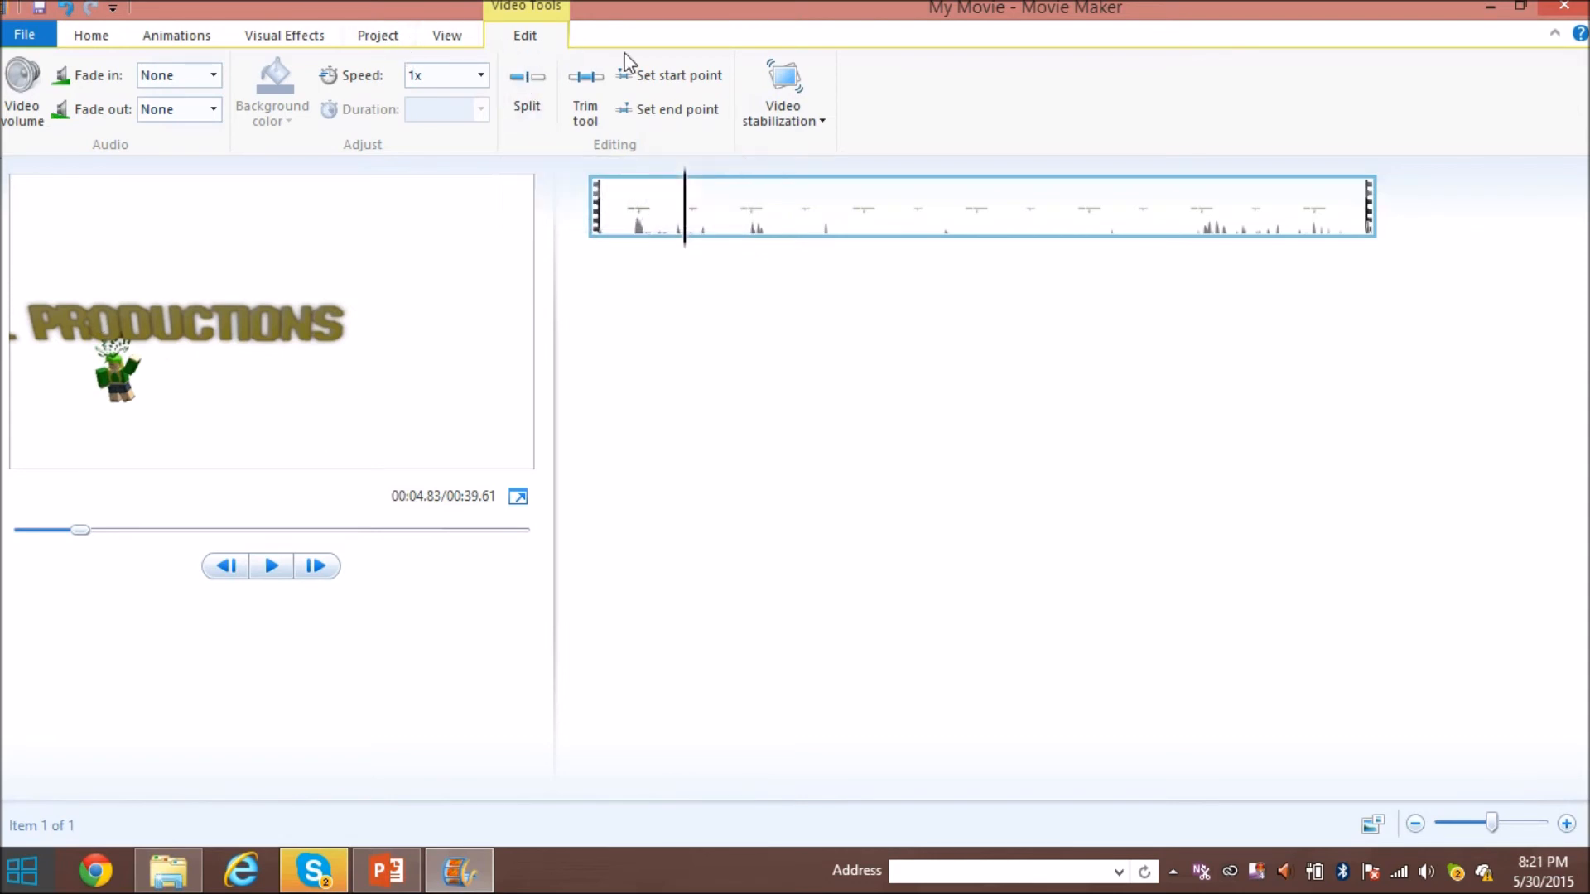
left_click(529, 88)
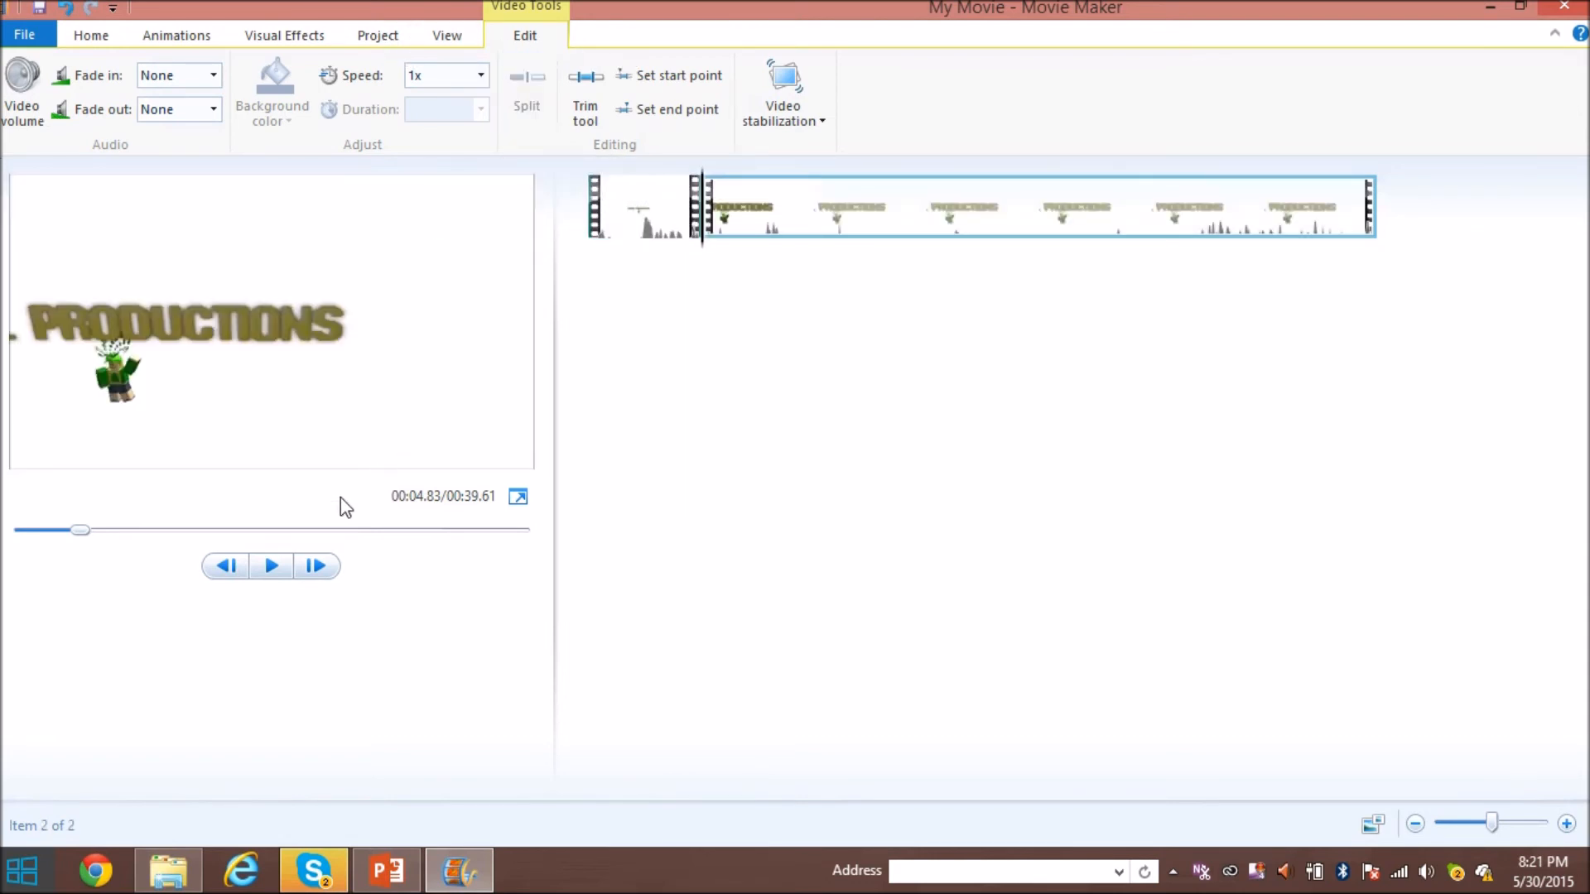
Play on to the ROBLOX TUTORIALS title and split the clip at 00:08.50.
left_click(273, 566)
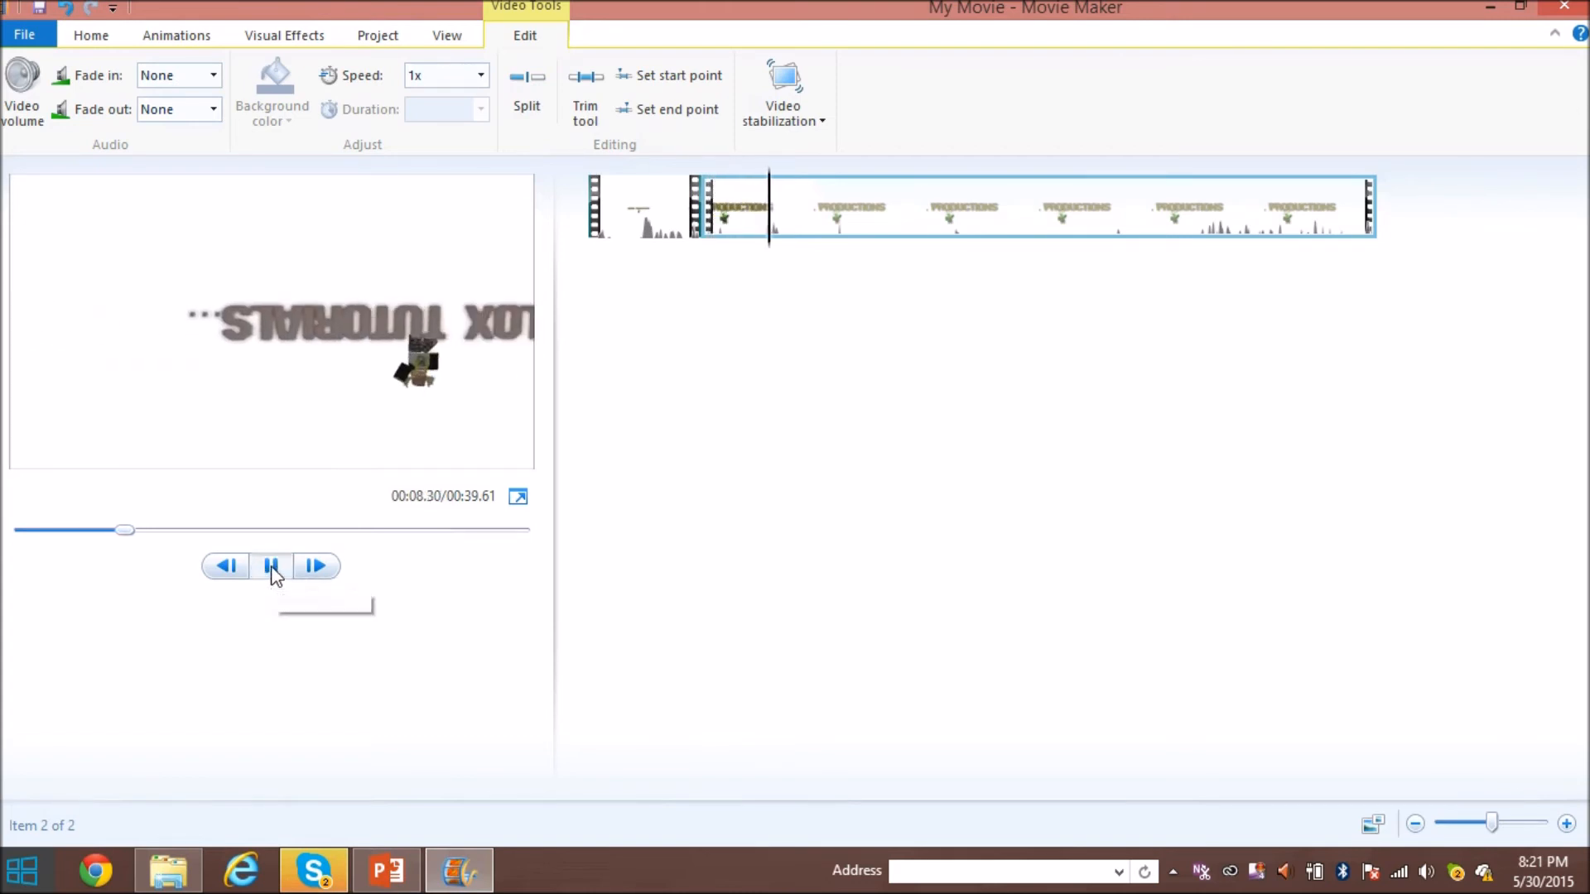
left_click(272, 566)
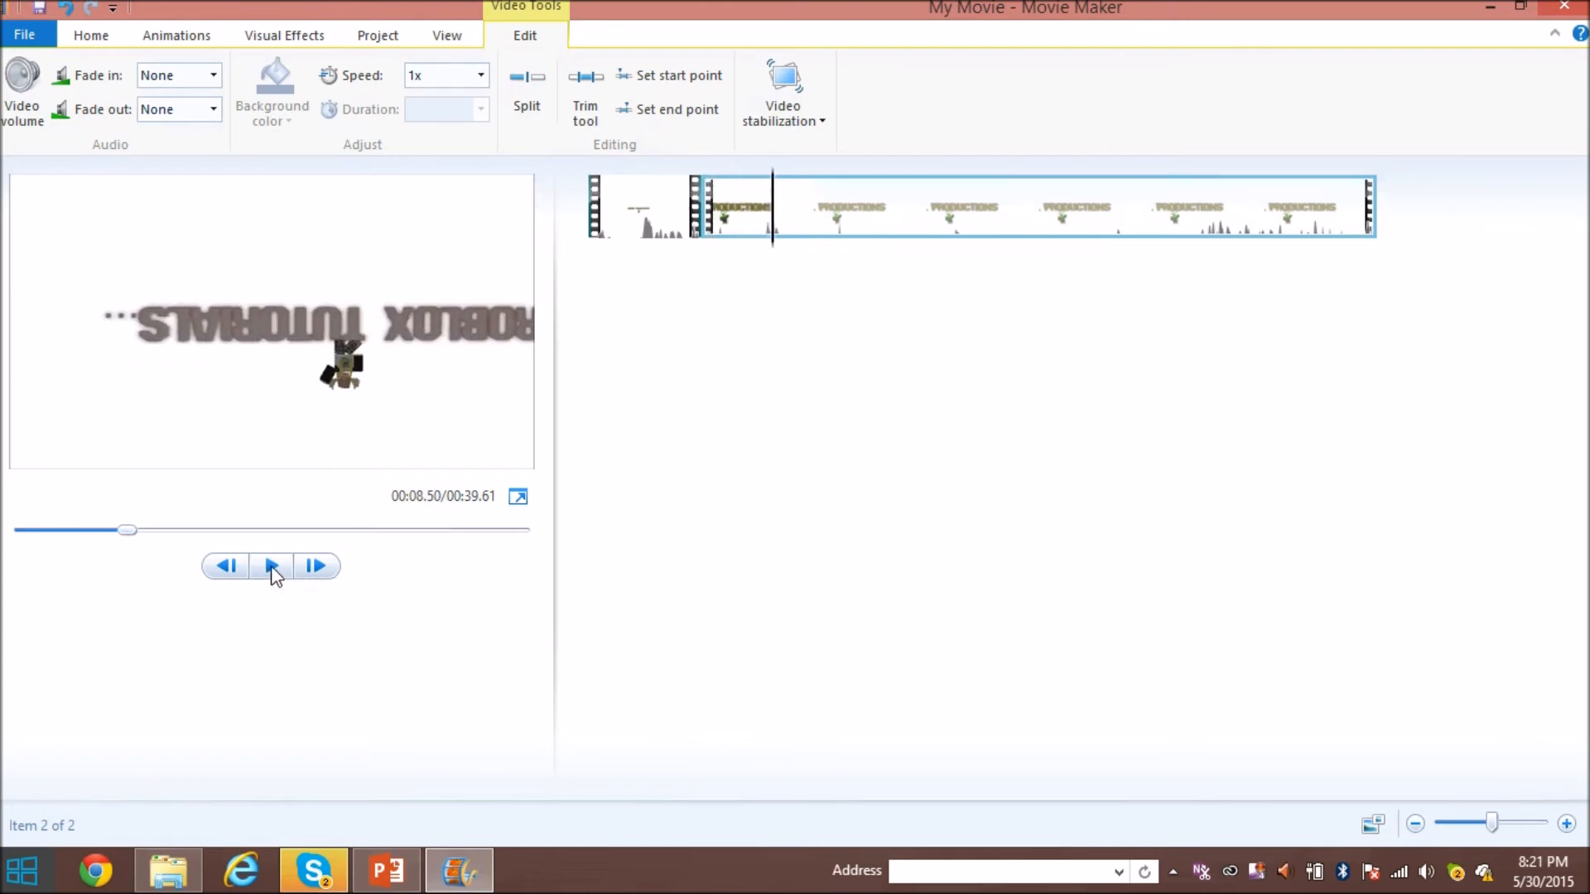
left_click(510, 82)
Set the speed of the second clip, the transition after ICAML PRODUCTIONS, to 3x.
left_click(756, 205)
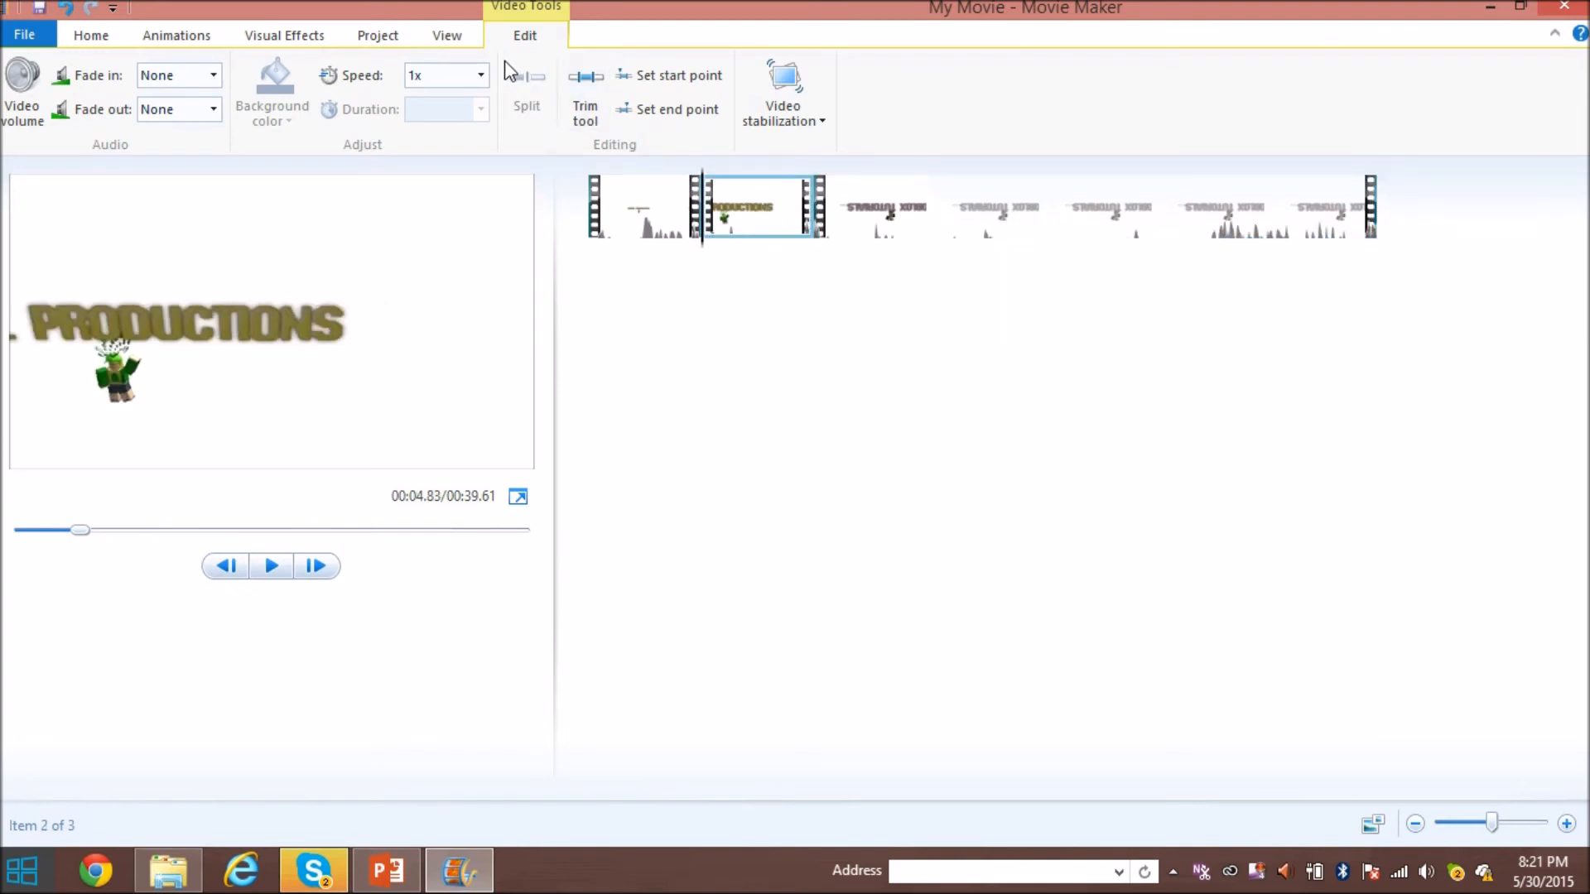
left_click(479, 76)
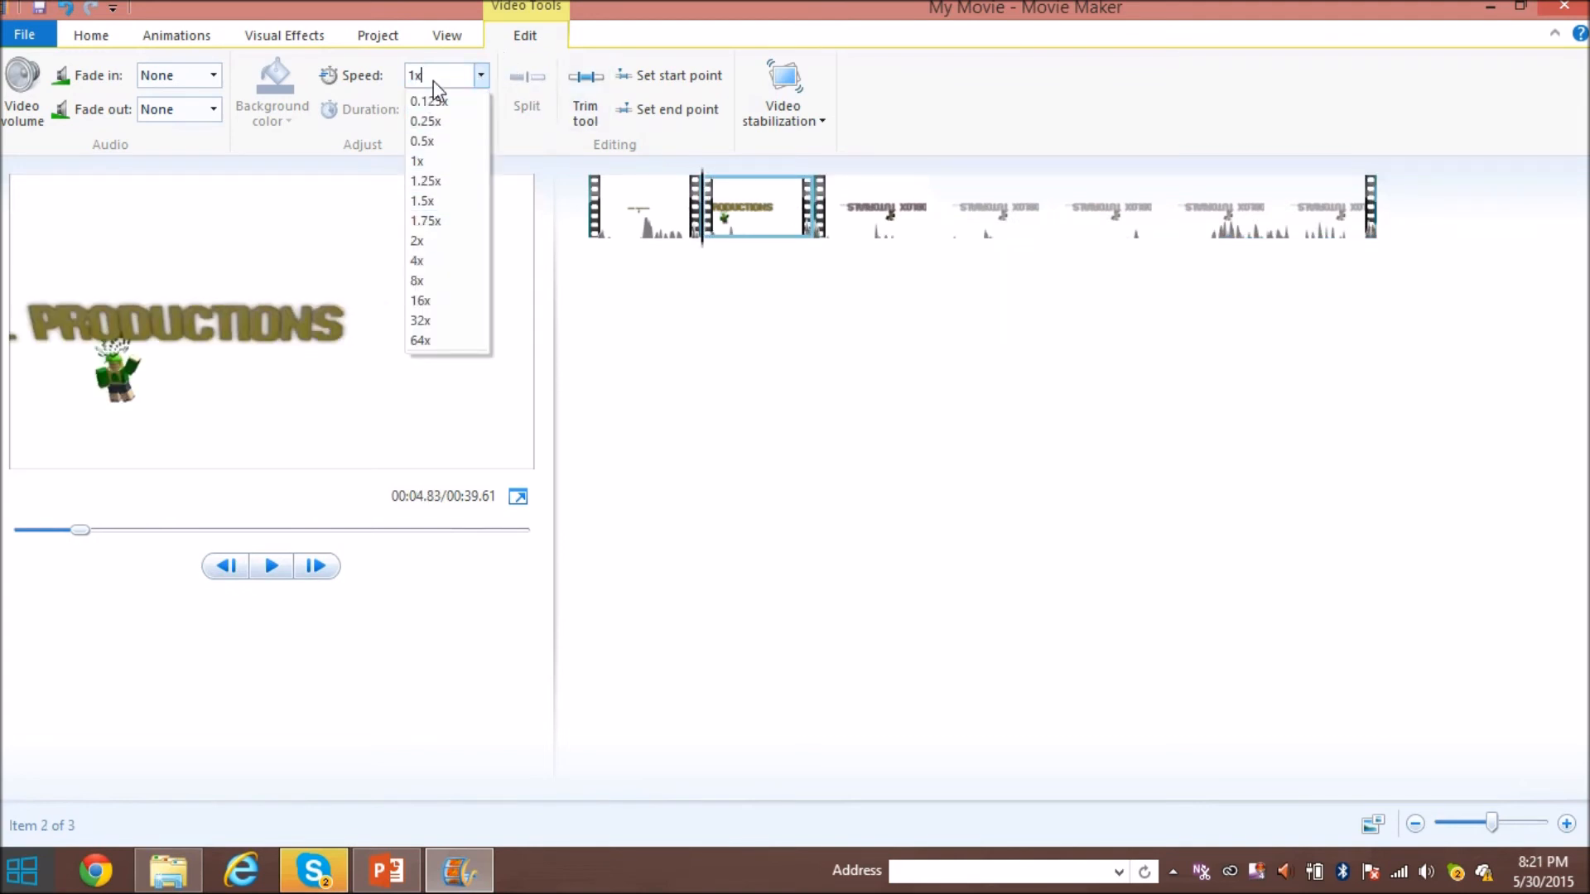
key("BackSpace")
key("BackSpace")
type("3x")
key("Return")
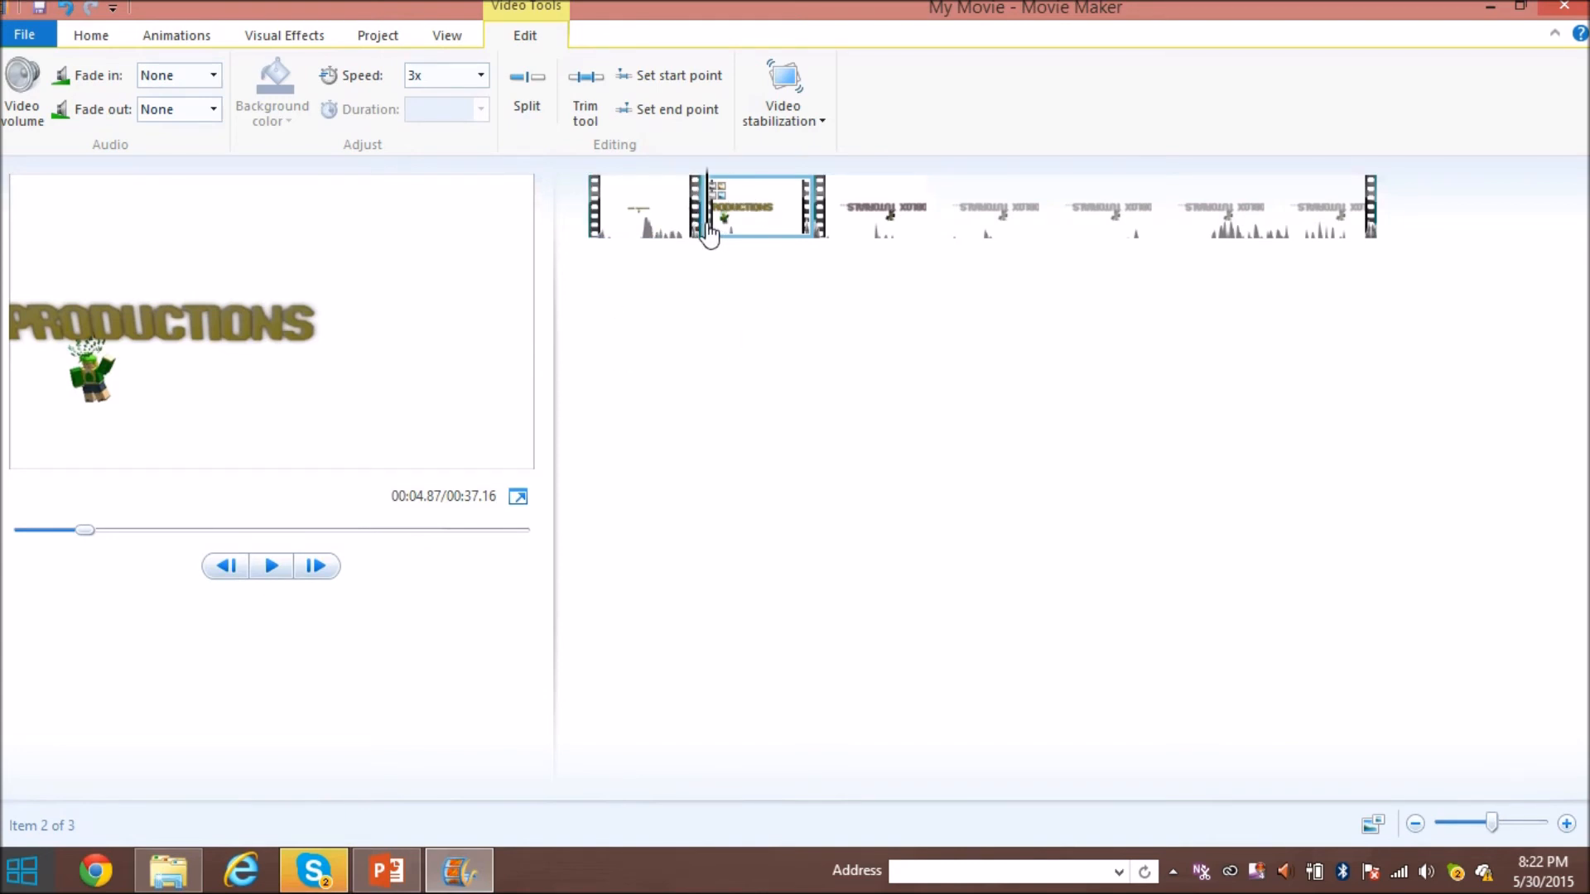
Split the remaining footage at 00:11.43 and 00:14.90, and set the piece between the two cuts to 3x speed.
left_click_drag(714, 234, 916, 260)
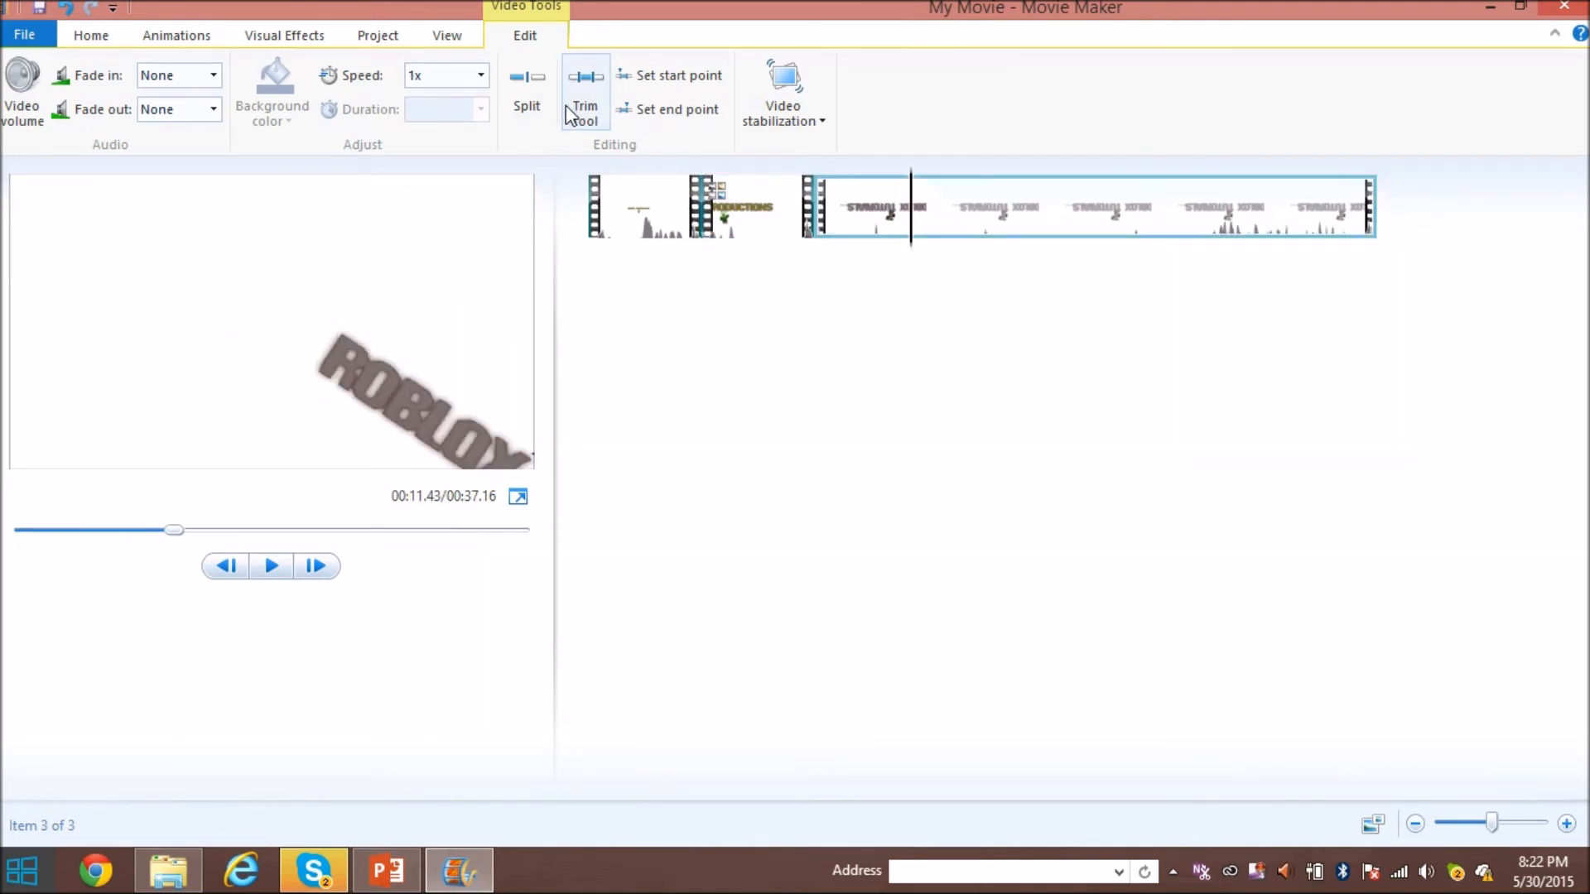
left_click(535, 98)
left_click_drag(924, 243, 1004, 248)
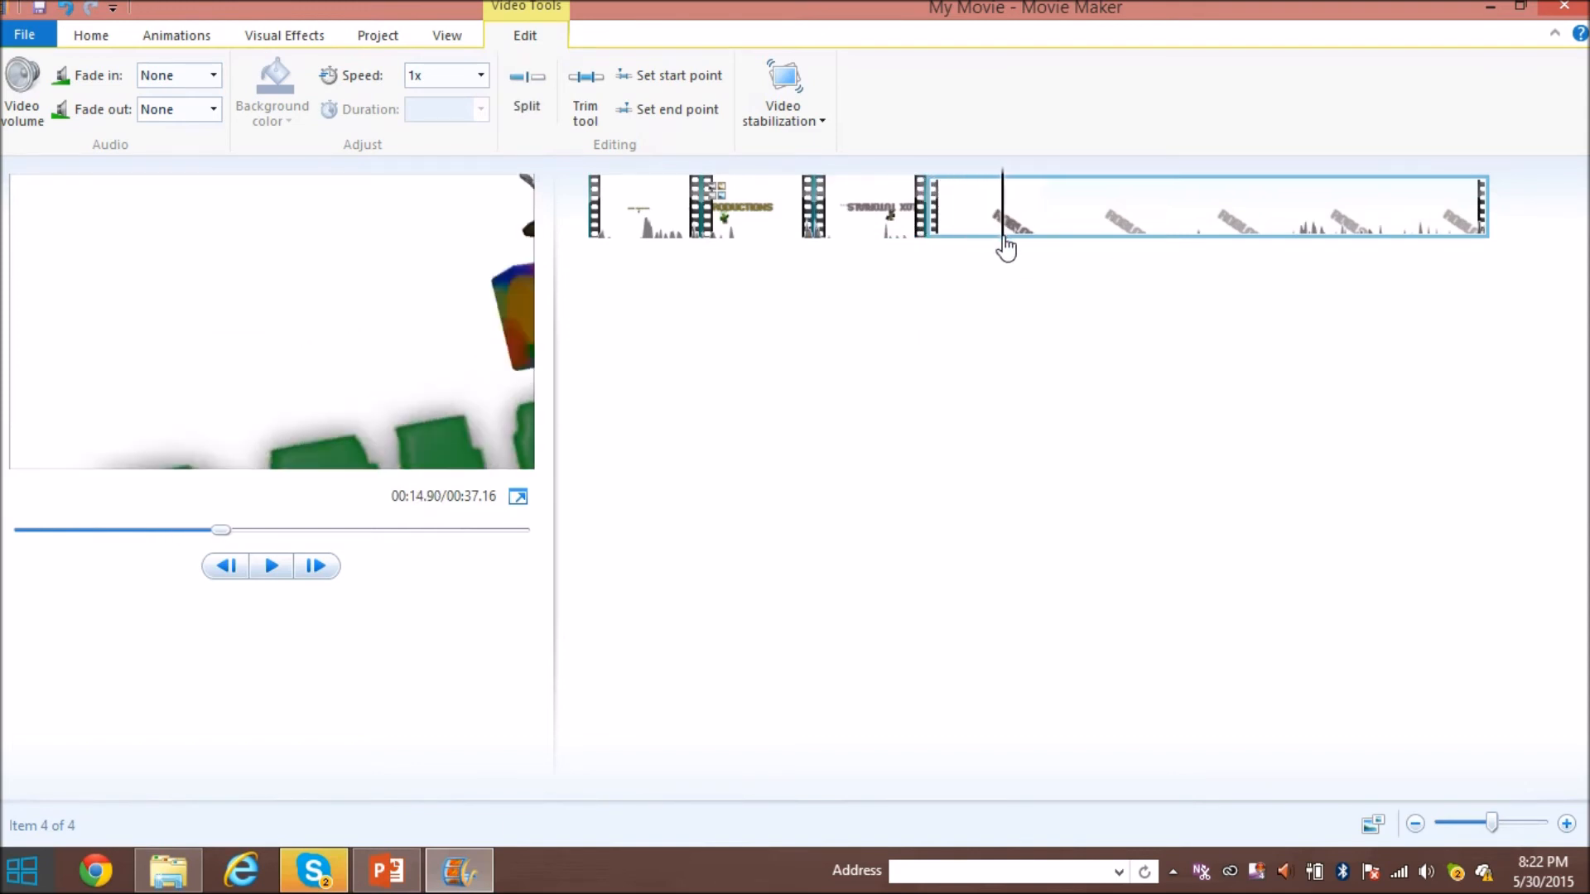
left_click(539, 93)
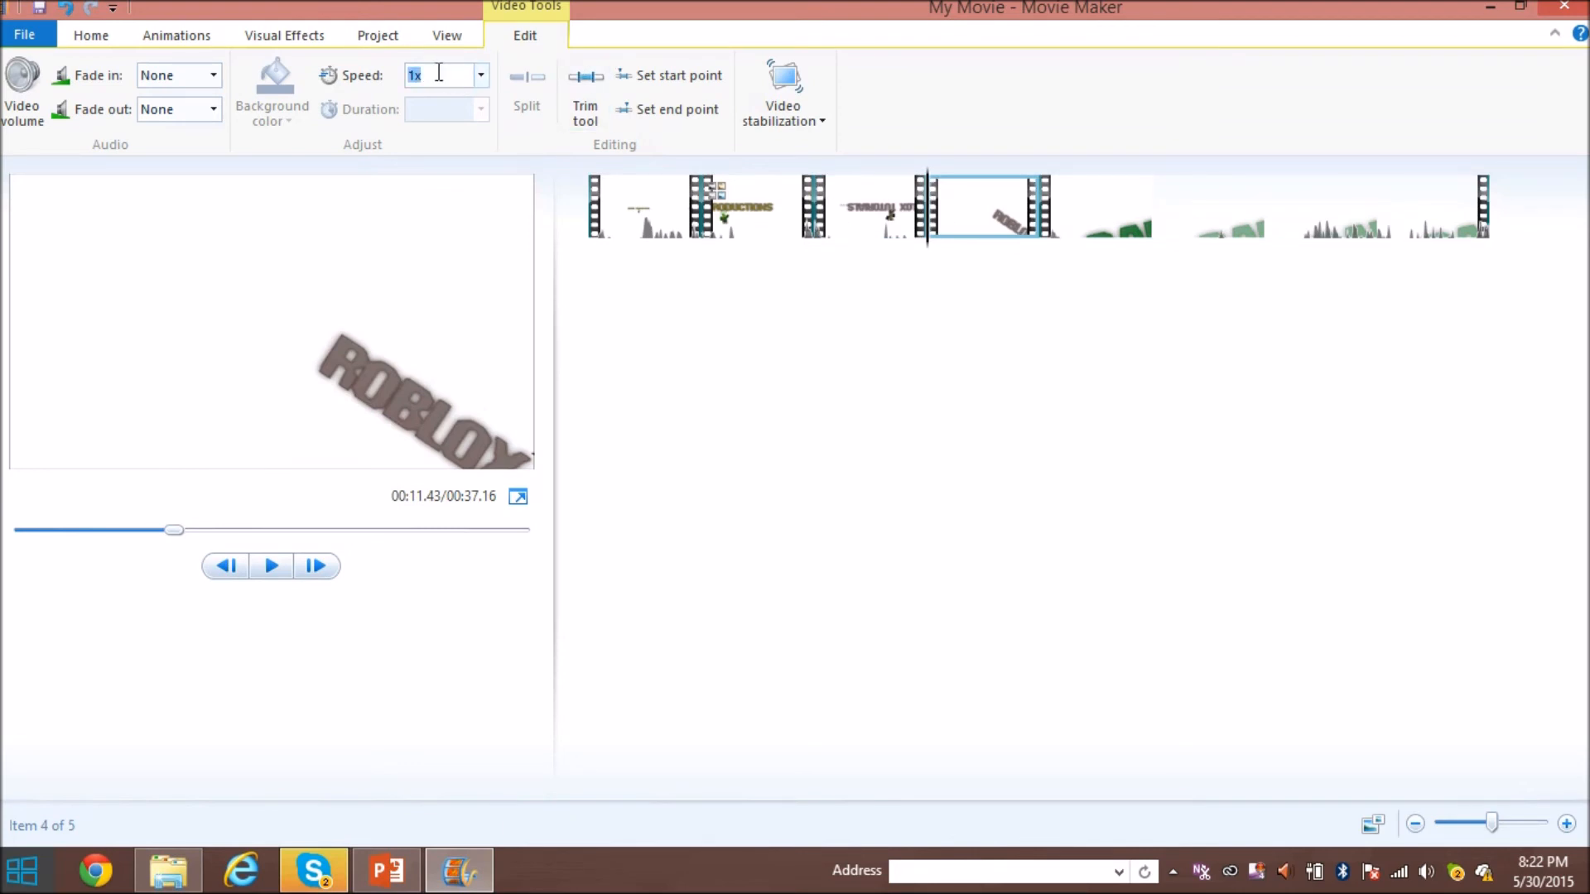
key("Return")
Split the footage after the green title at 00:17.43 and again at 00:21.13.
left_click_drag(931, 242, 1226, 255)
left_click(529, 92)
left_click(528, 89)
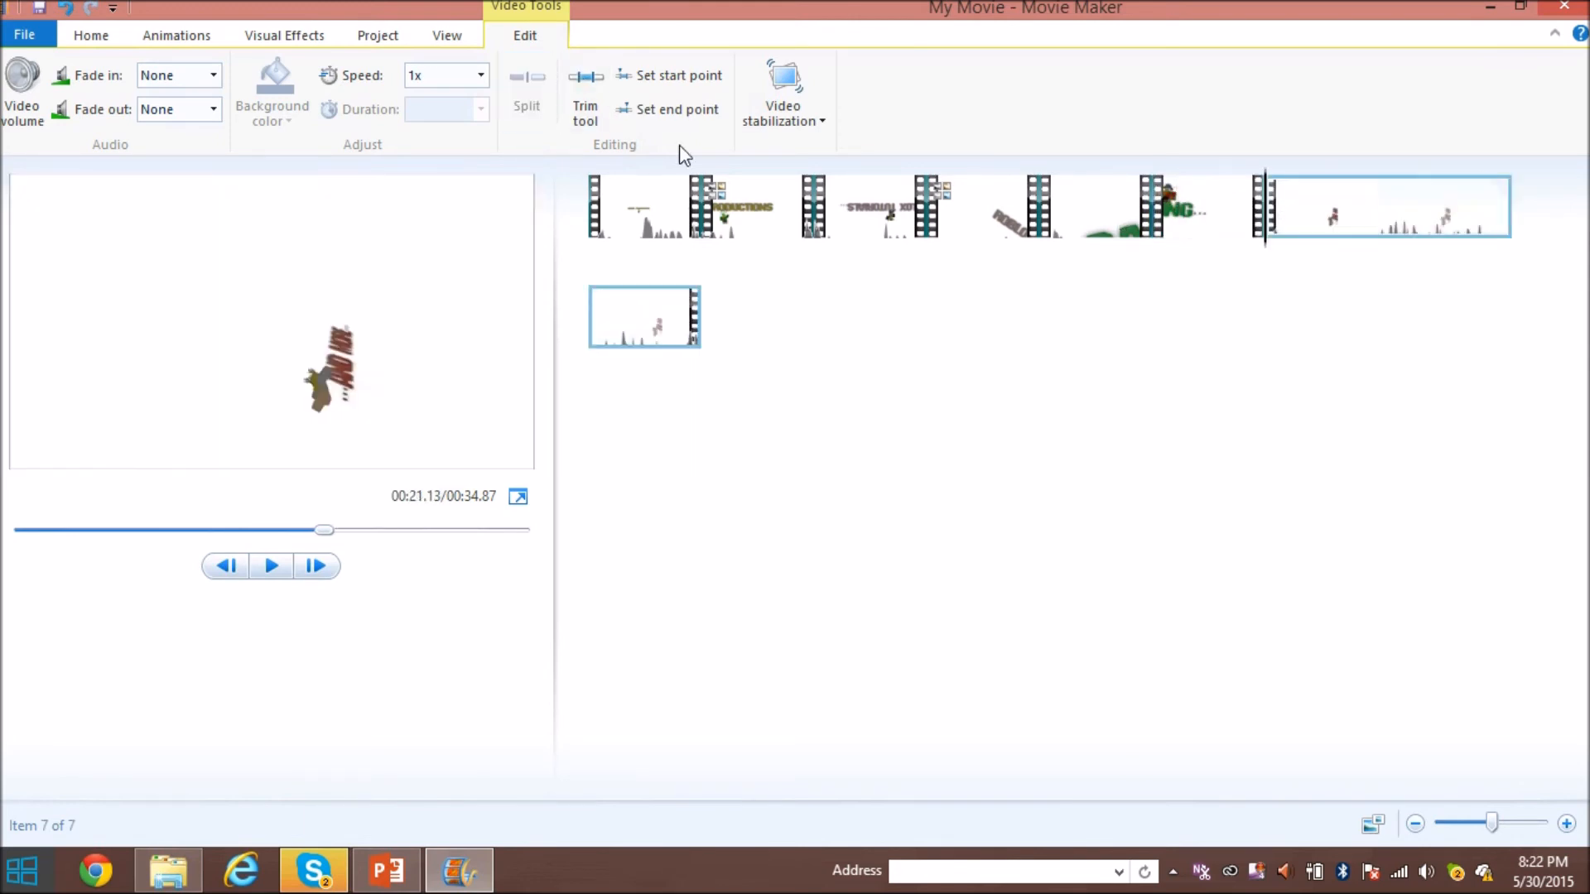
Set the speed of the sixth clip, the transition leaving the green title, to 3x.
left_click(1195, 242)
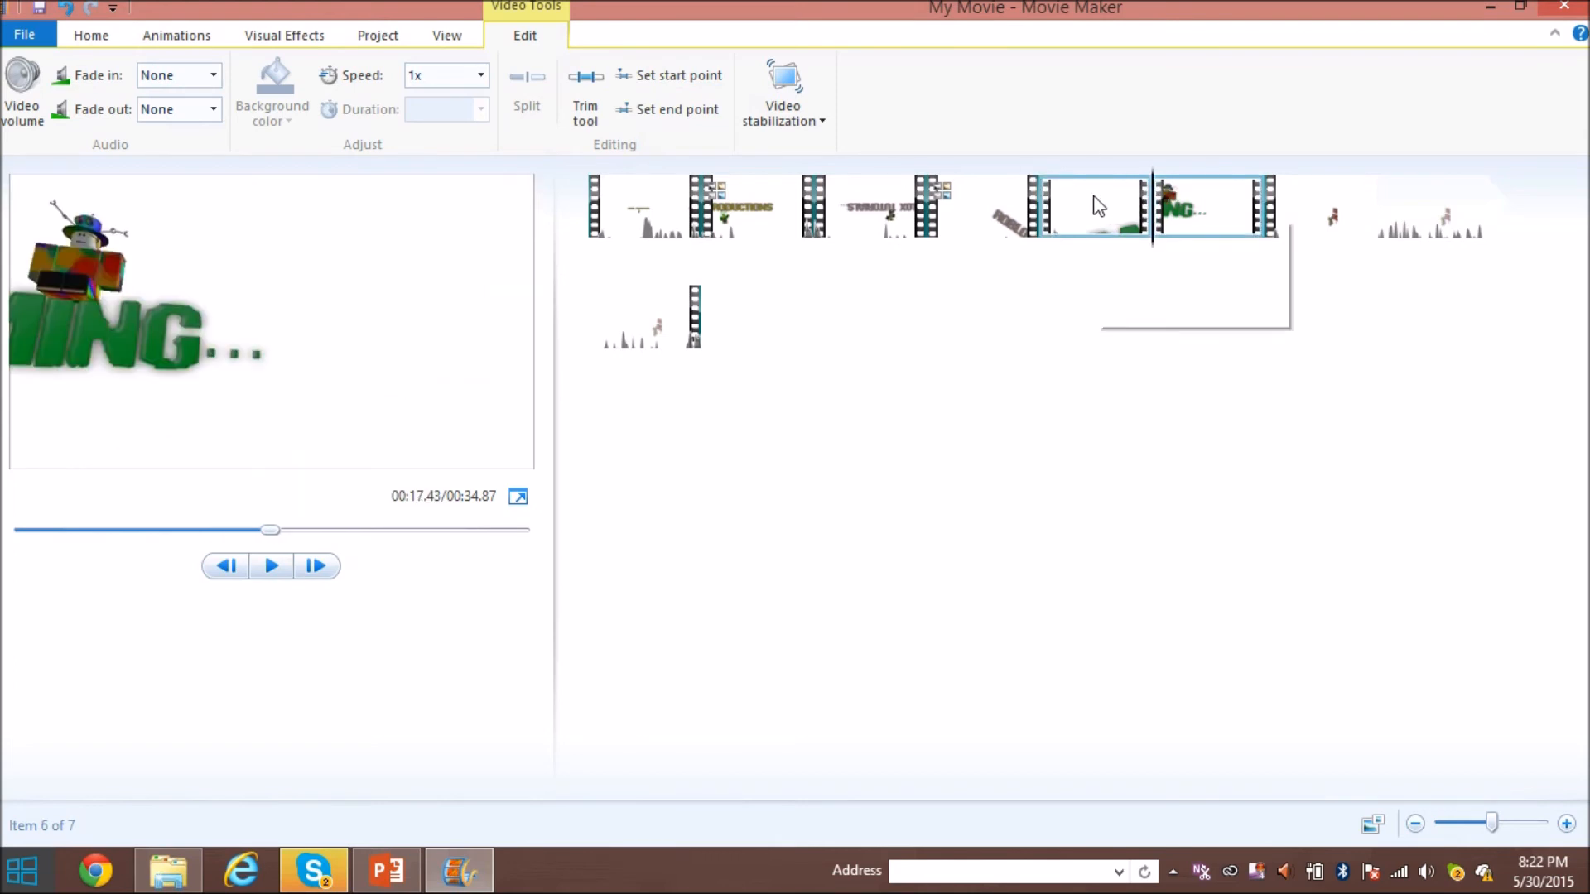
left_click(264, 566)
left_click(268, 569)
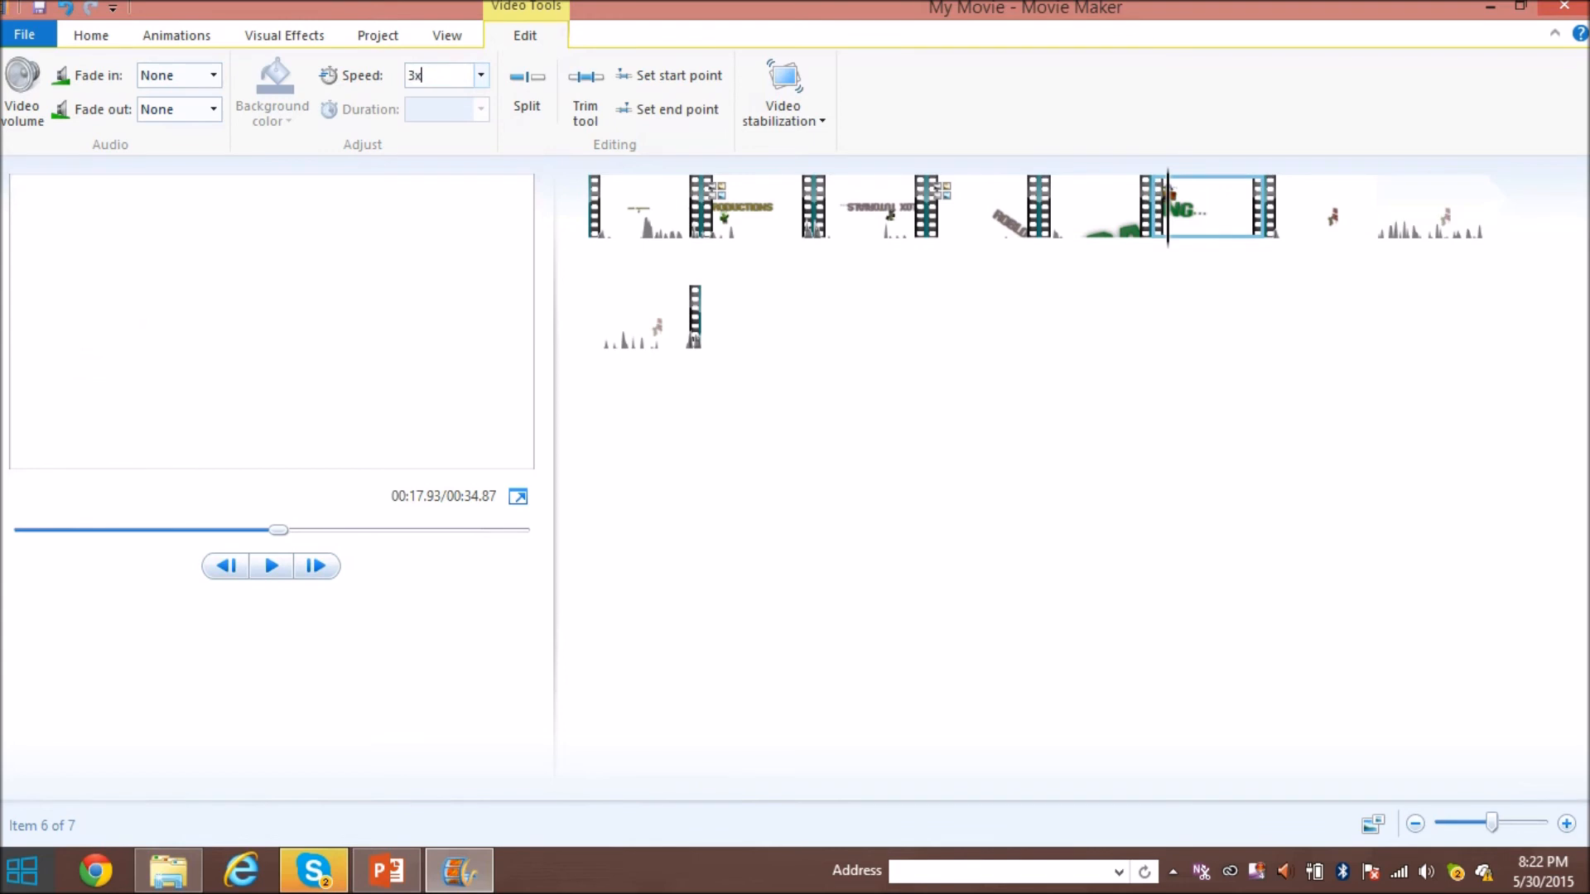
key("Return")
left_click(1099, 207)
left_click(1160, 210)
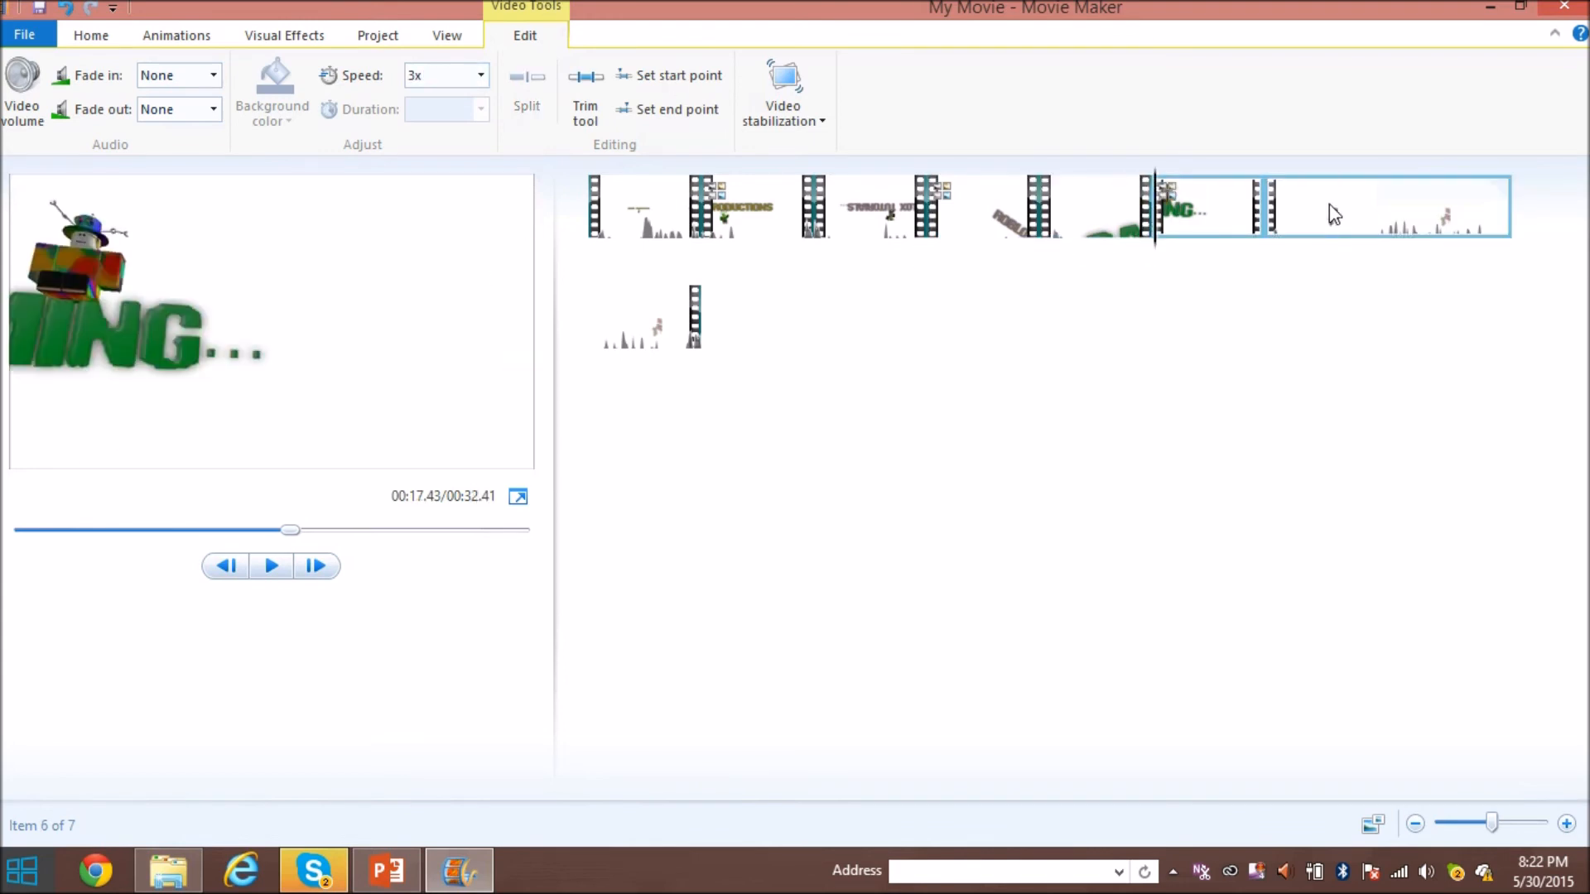
Split the last clip at the end of the red title shot and at 00:26.93, where the ENJOY! title enters.
left_click(1335, 214)
left_click_drag(1266, 233, 1399, 277)
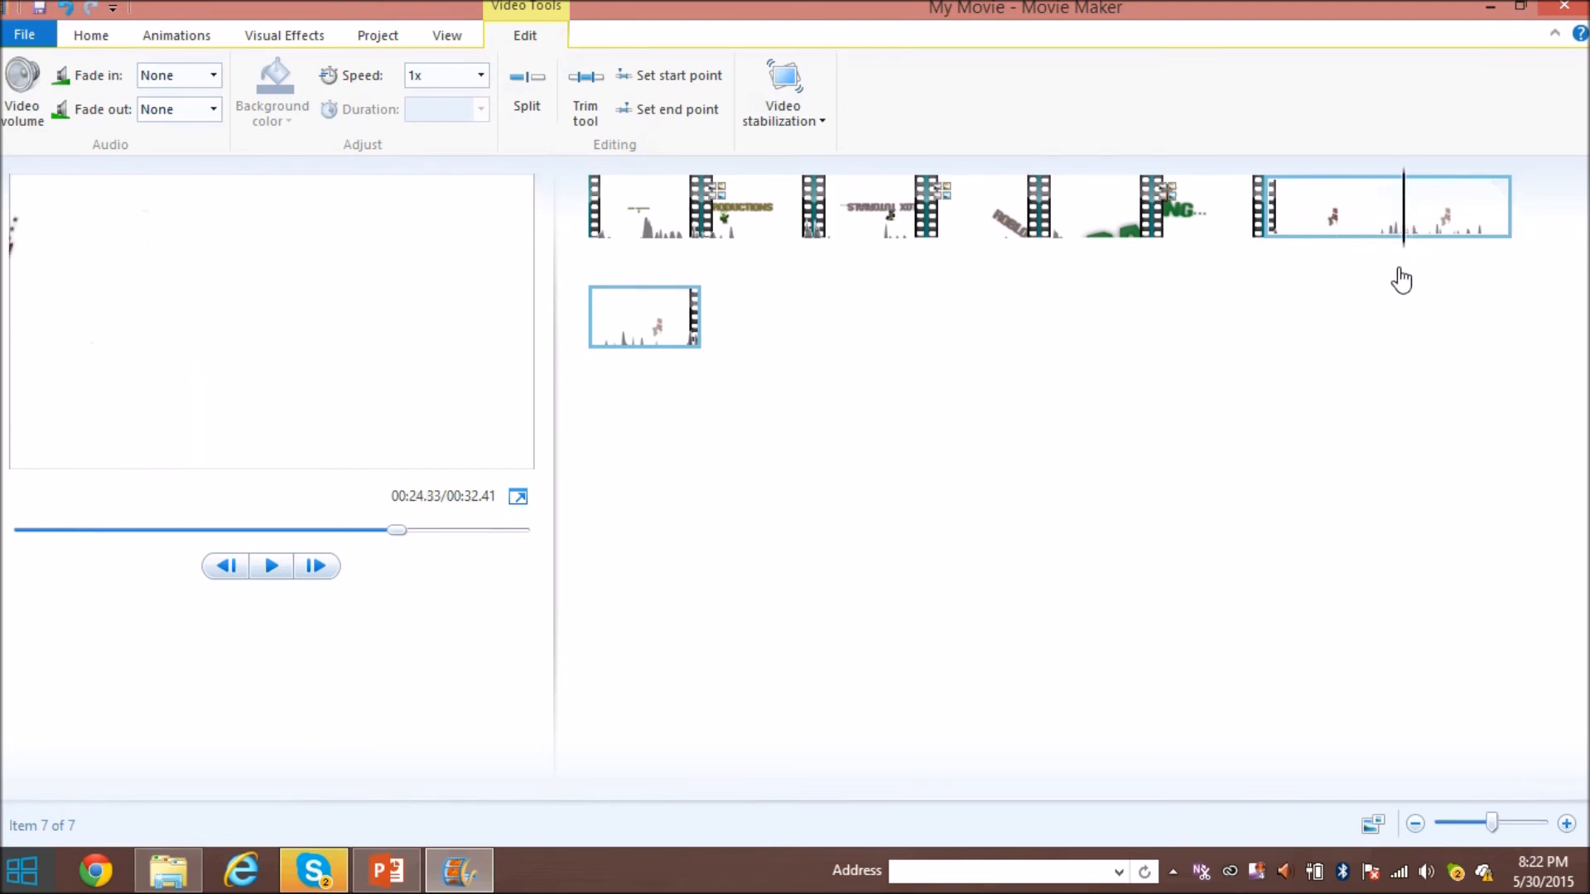
left_click(545, 103)
left_click_drag(1385, 240, 1458, 263)
left_click(527, 91)
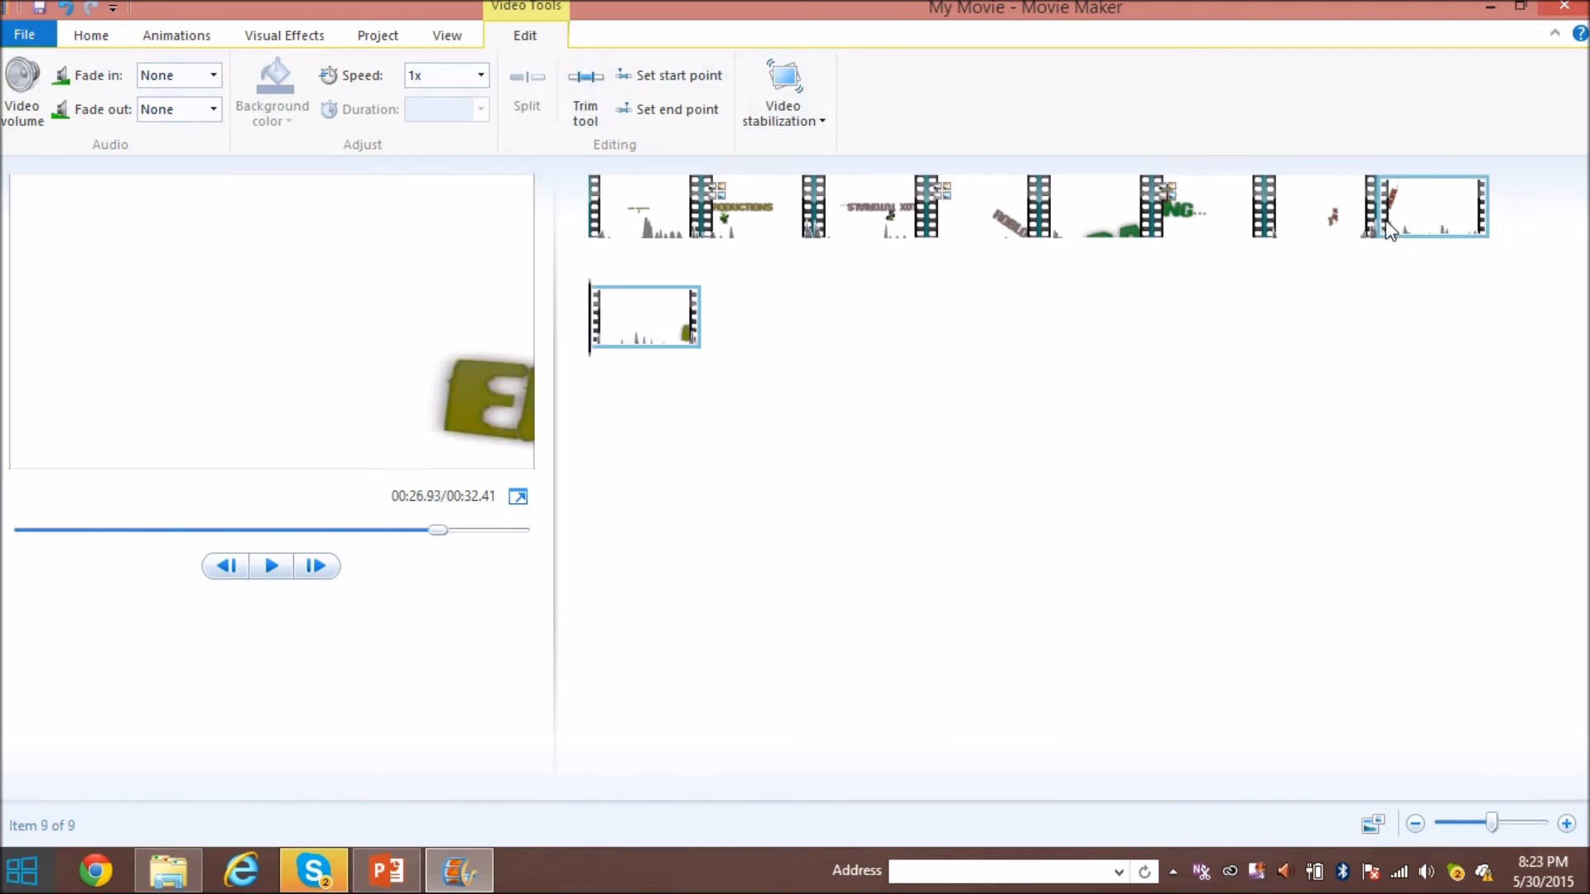
Set the speed of the seventh clip, where the red title tilts into view, to 3x.
left_click(482, 76)
key("BackSpace")
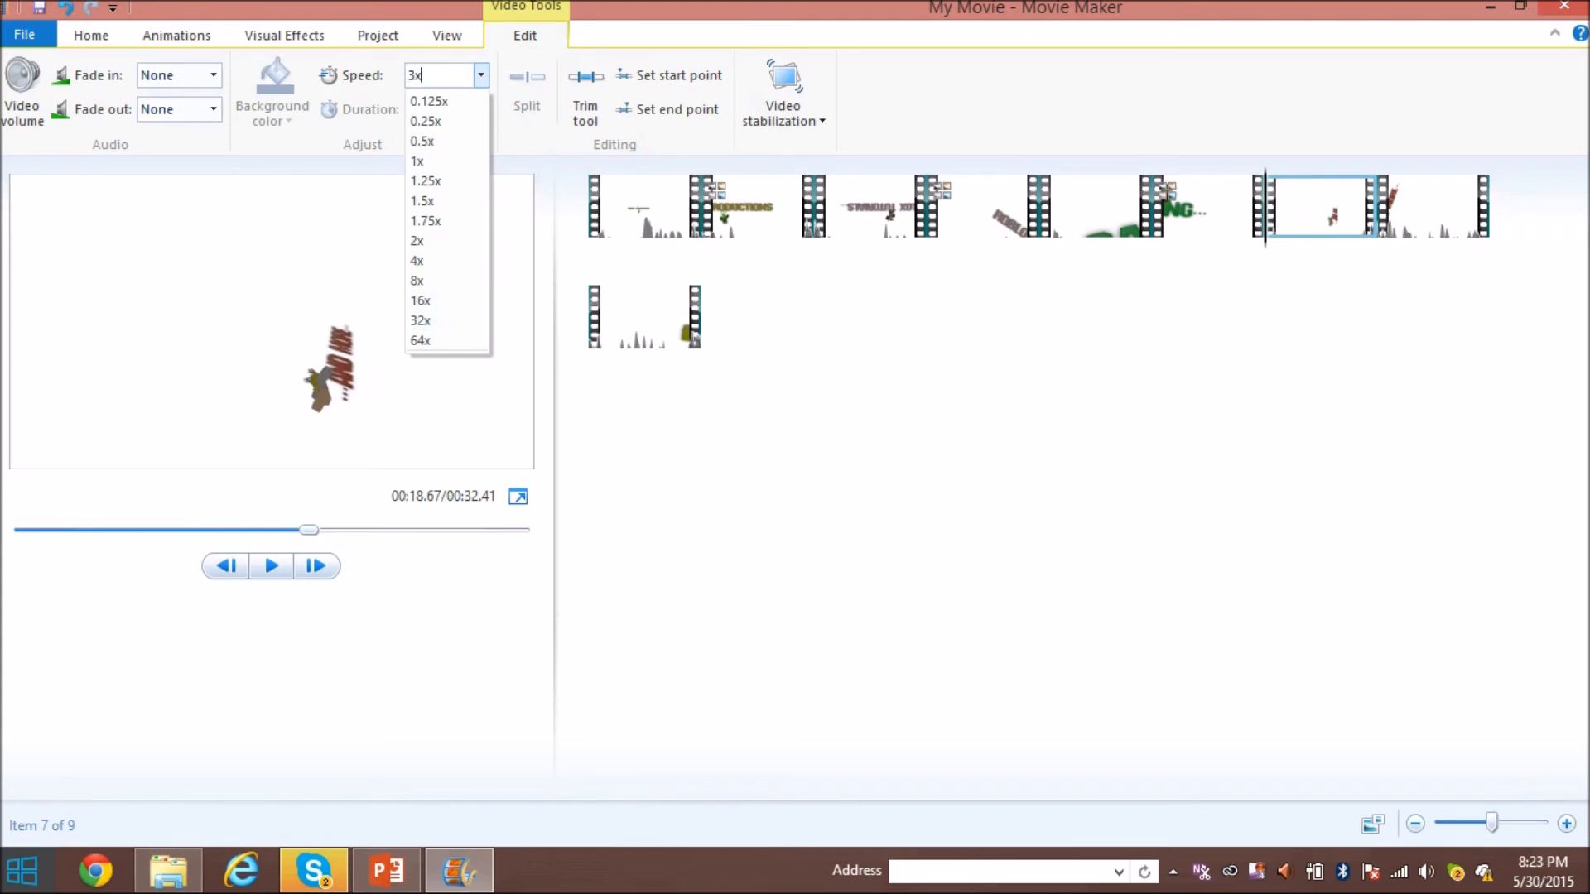
type("3x")
key("Return")
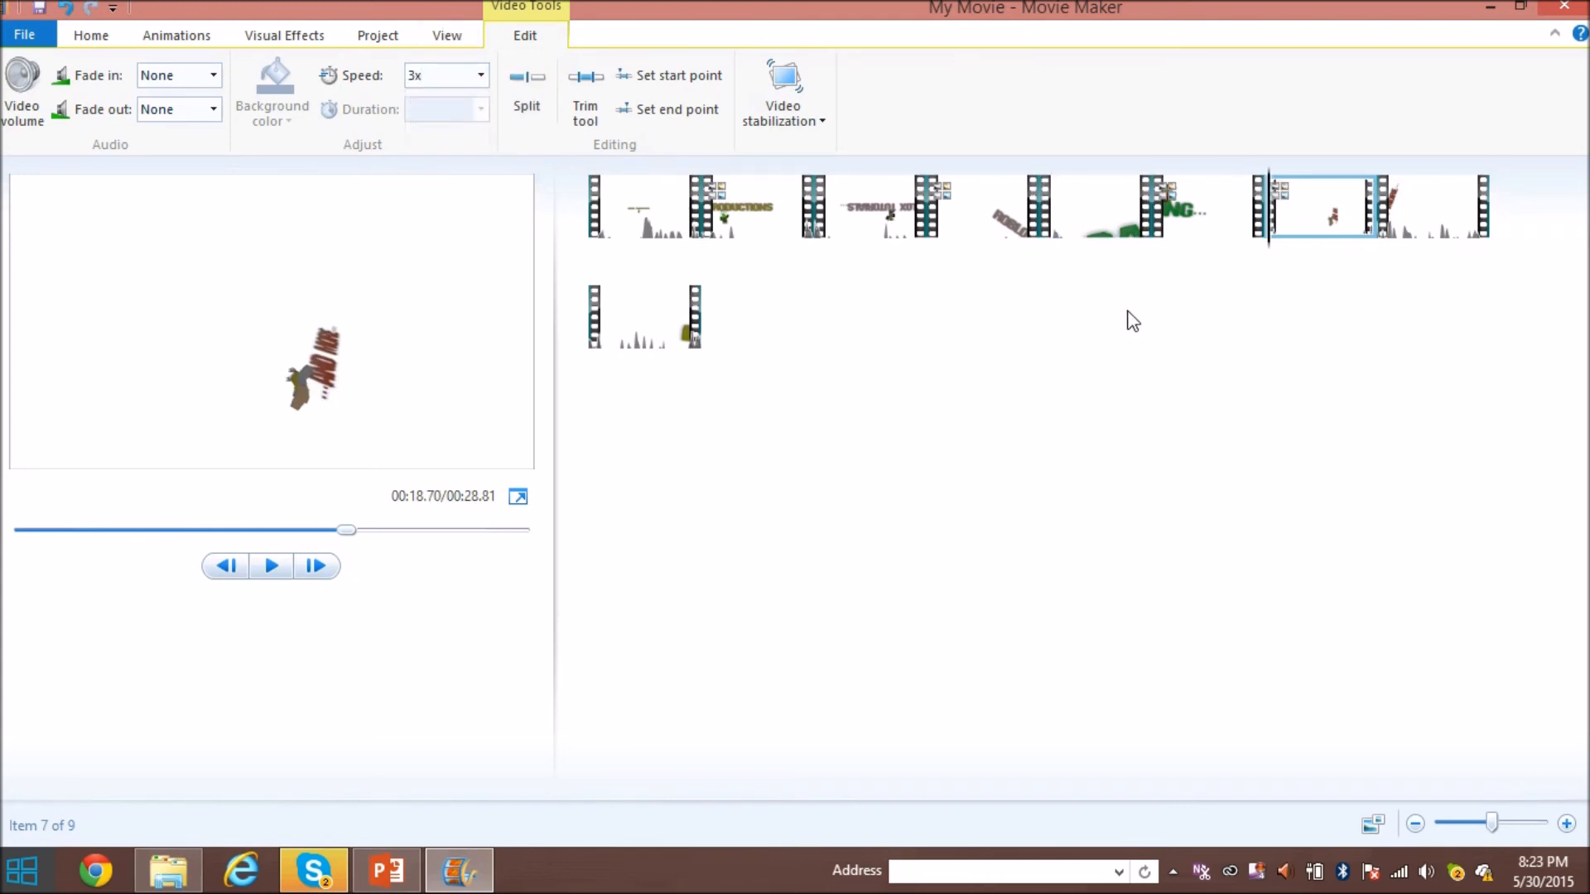
Preview the first clip, set the speed of this ICAML PRODUCTIONS shot to 1.75x, and play the result.
left_click(678, 228)
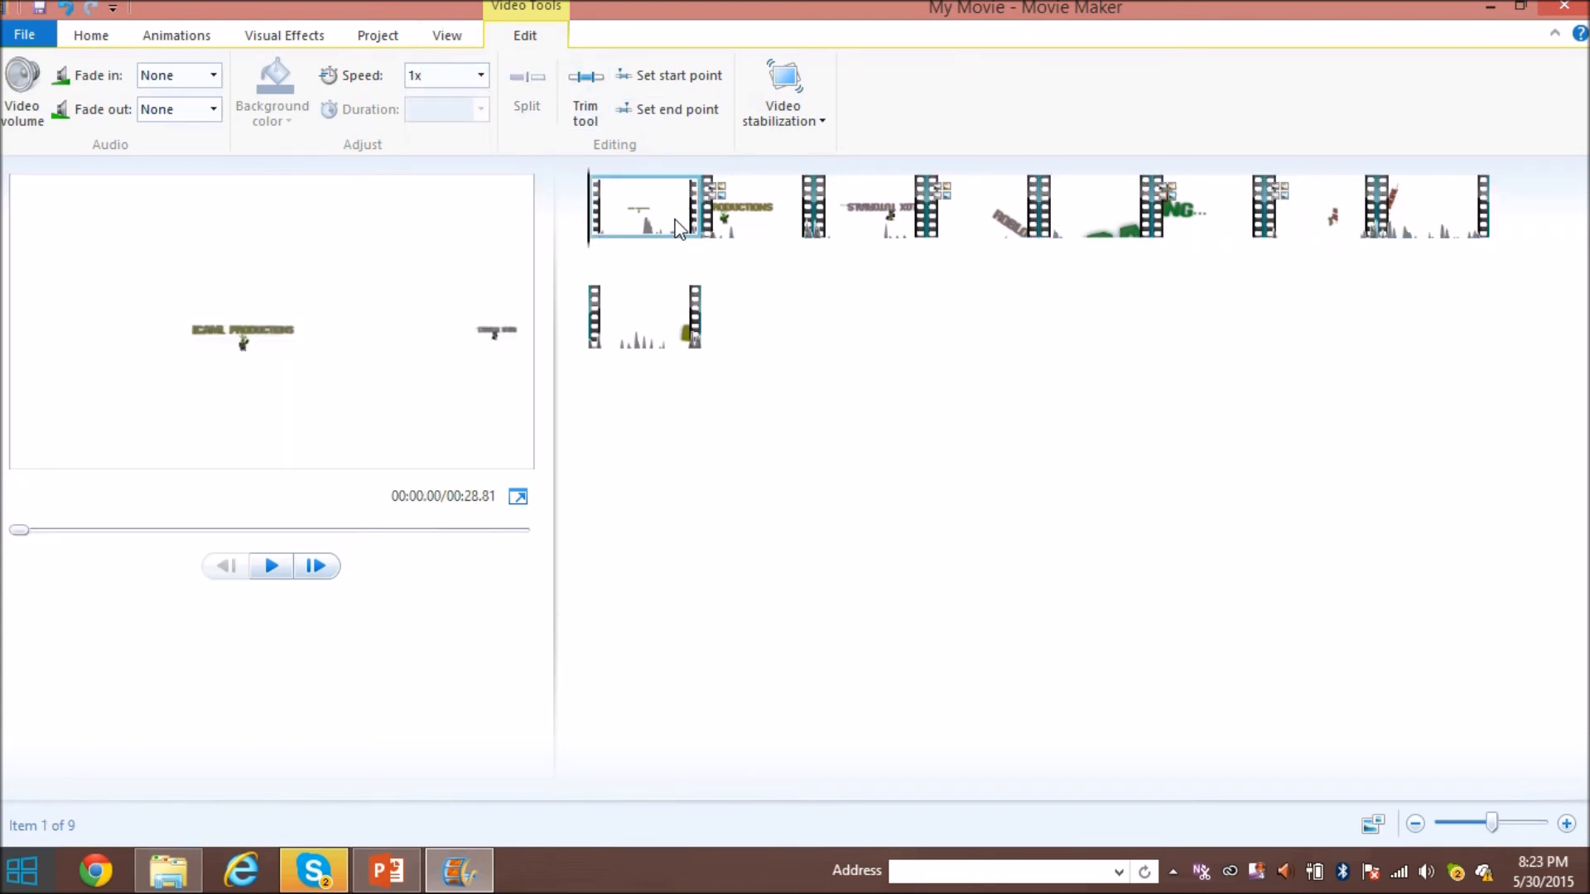
left_click(280, 571)
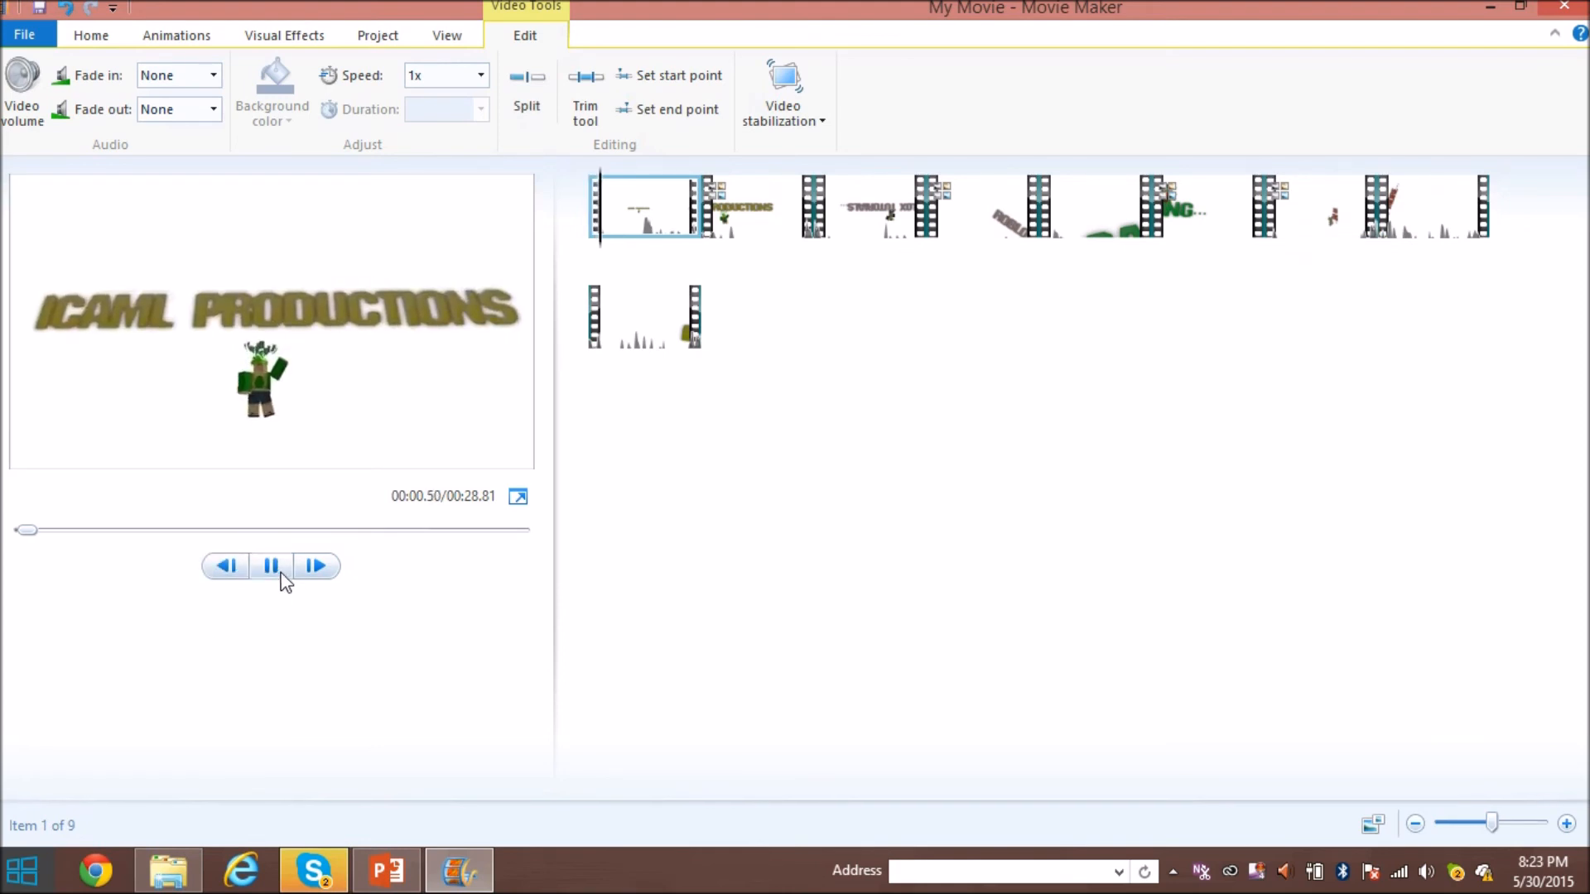
left_click(638, 226)
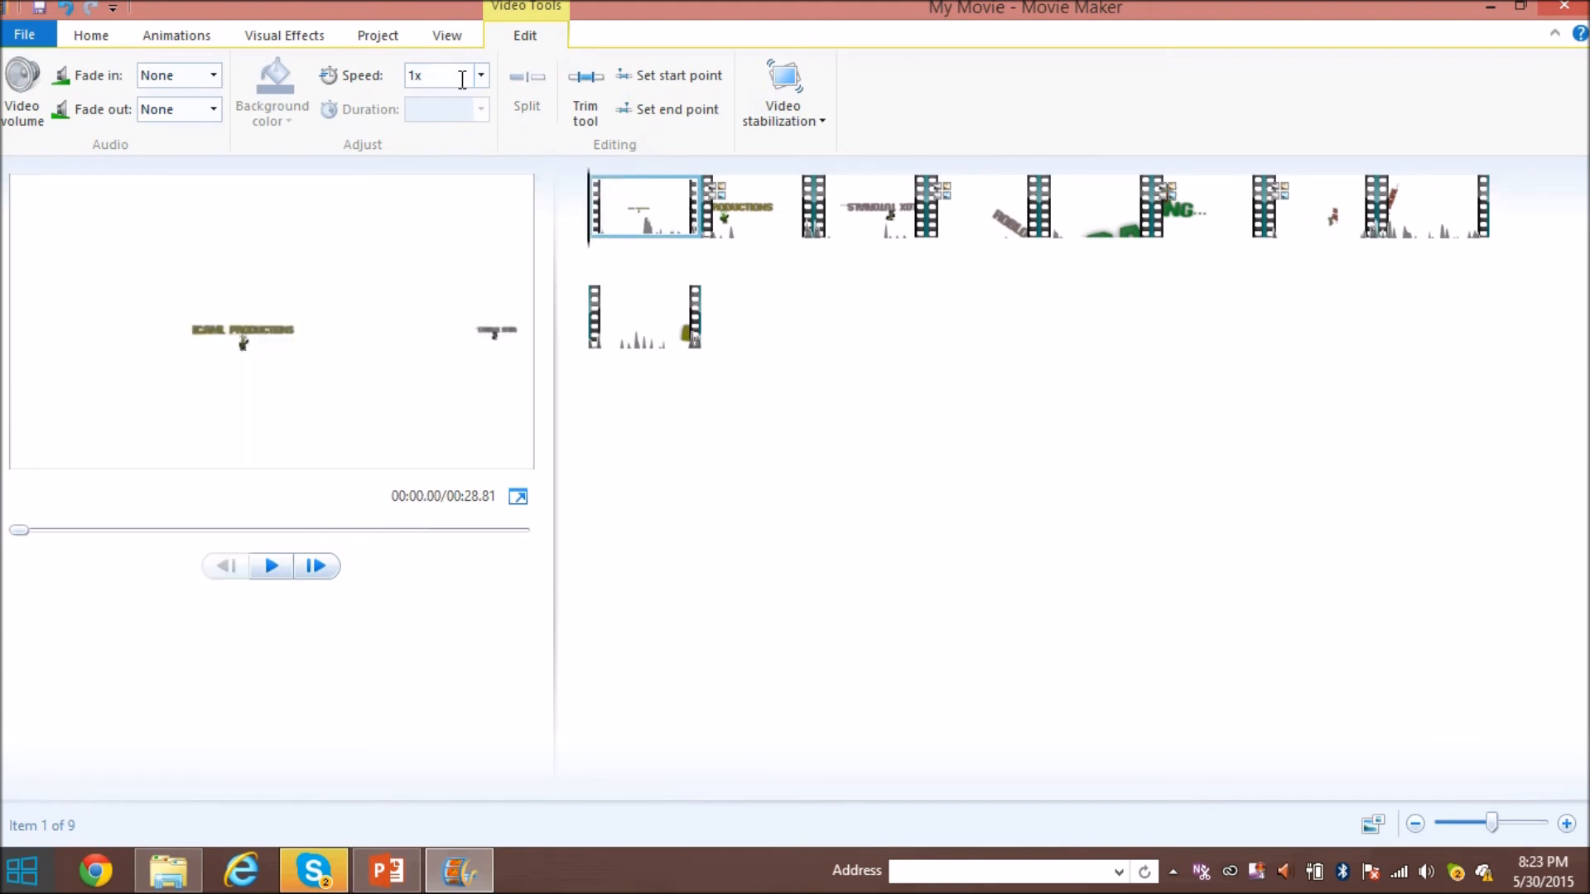
left_click(480, 76)
left_click(473, 222)
left_click(271, 567)
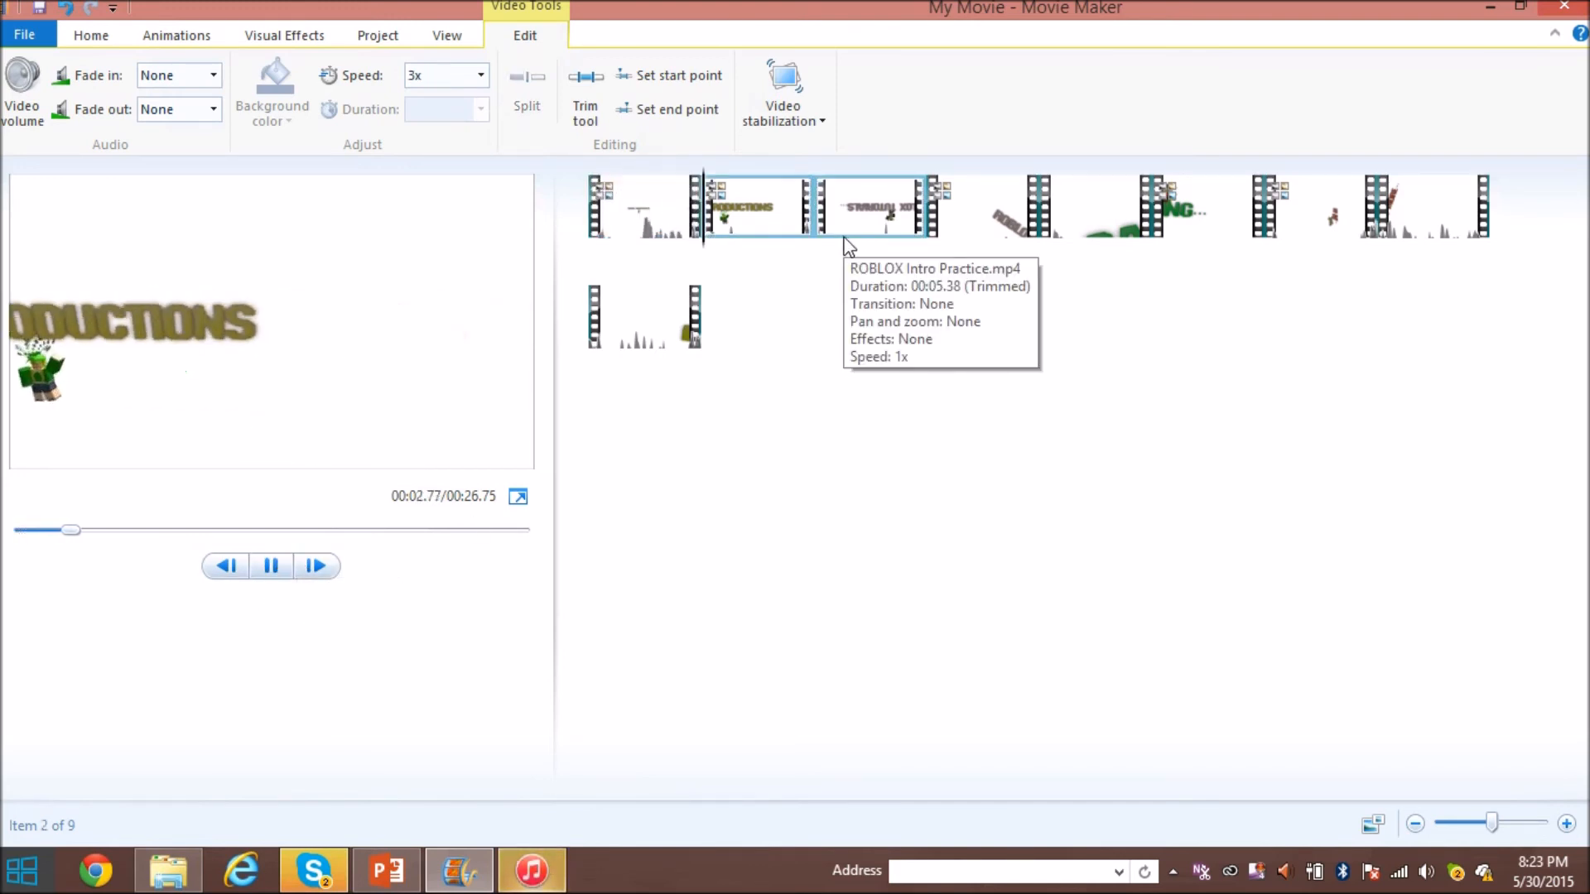
Try a 1.5x speed on the third clip, the ROBLOX TUTORIALS shot, and preview it.
left_click(880, 228)
left_click(445, 81)
key("Down")
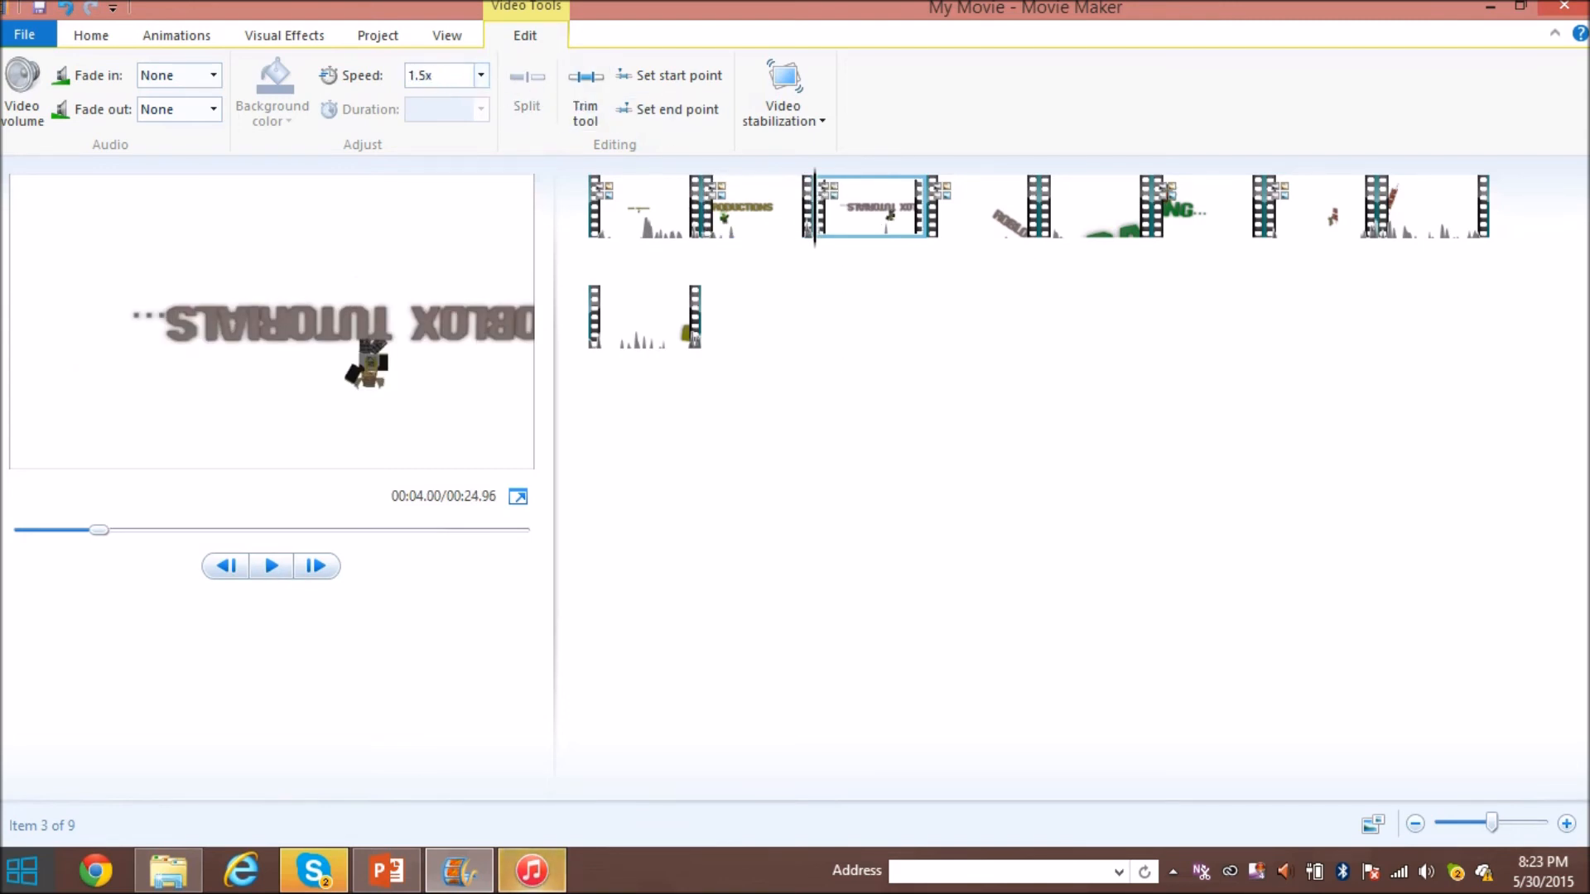
left_click(273, 566)
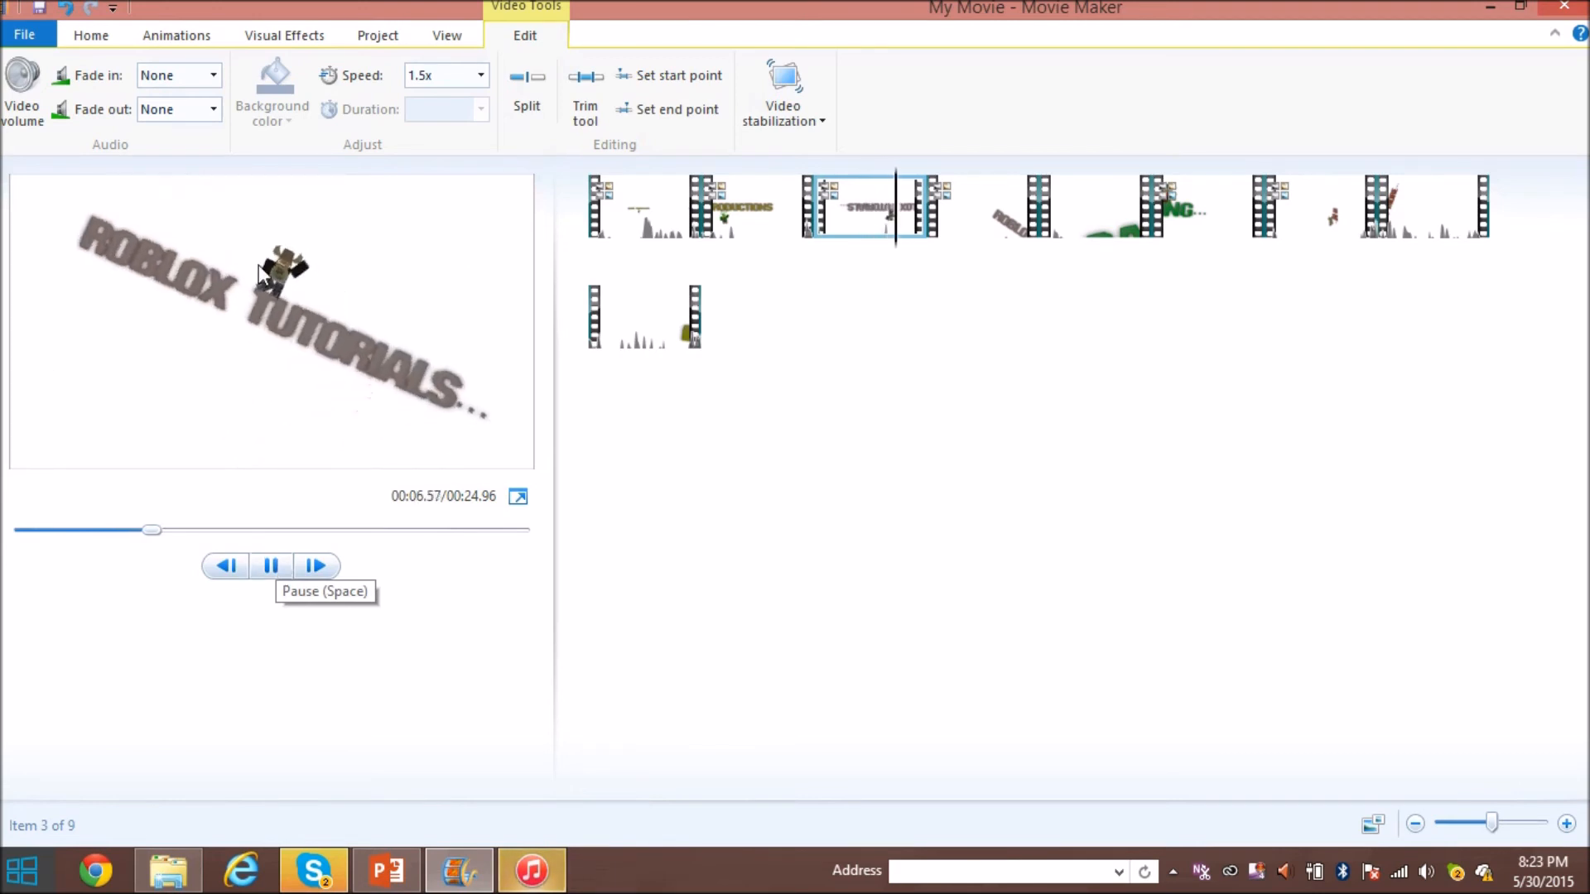
left_click(424, 77)
type("3x")
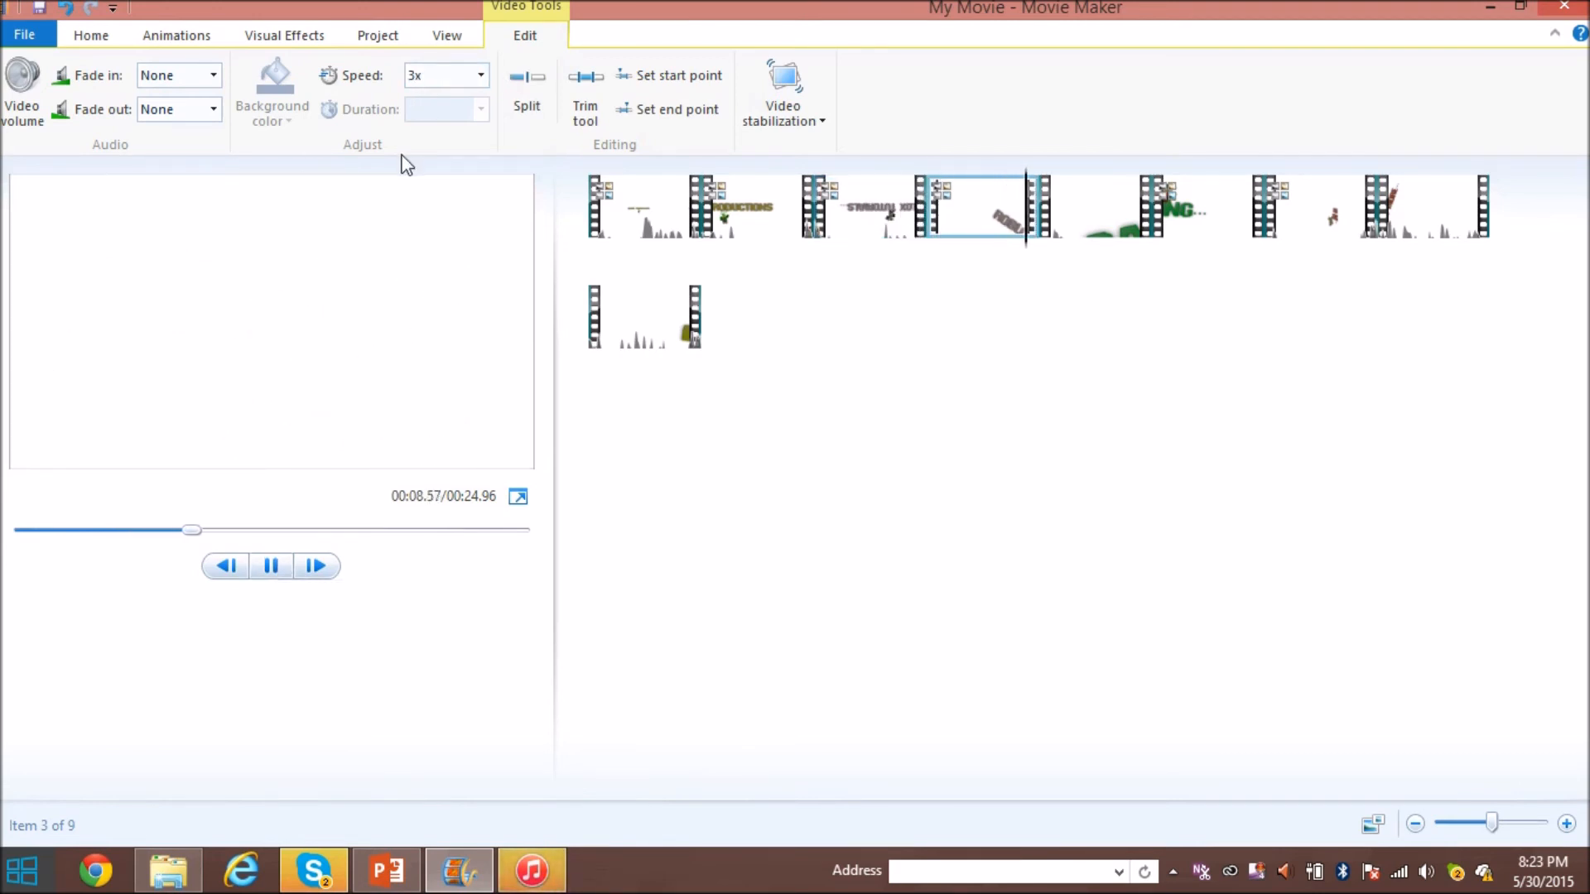
Set the speed of the third clip, the ROBLOX TUTORIALS shot, to 1.75x and play it.
left_click(892, 186)
left_click(486, 79)
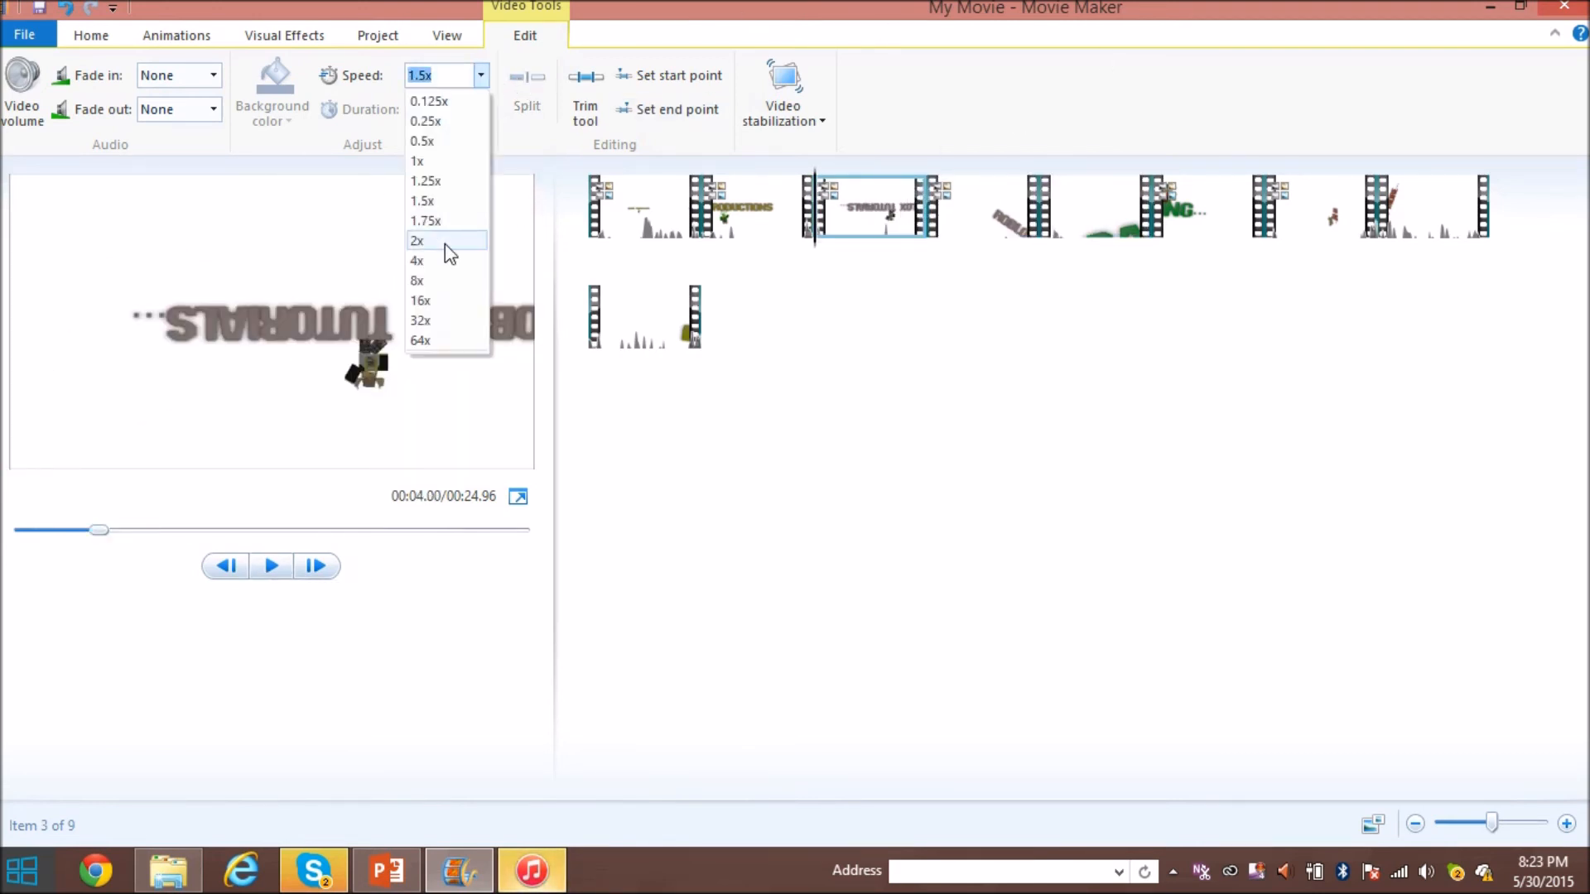
left_click(426, 217)
left_click(273, 570)
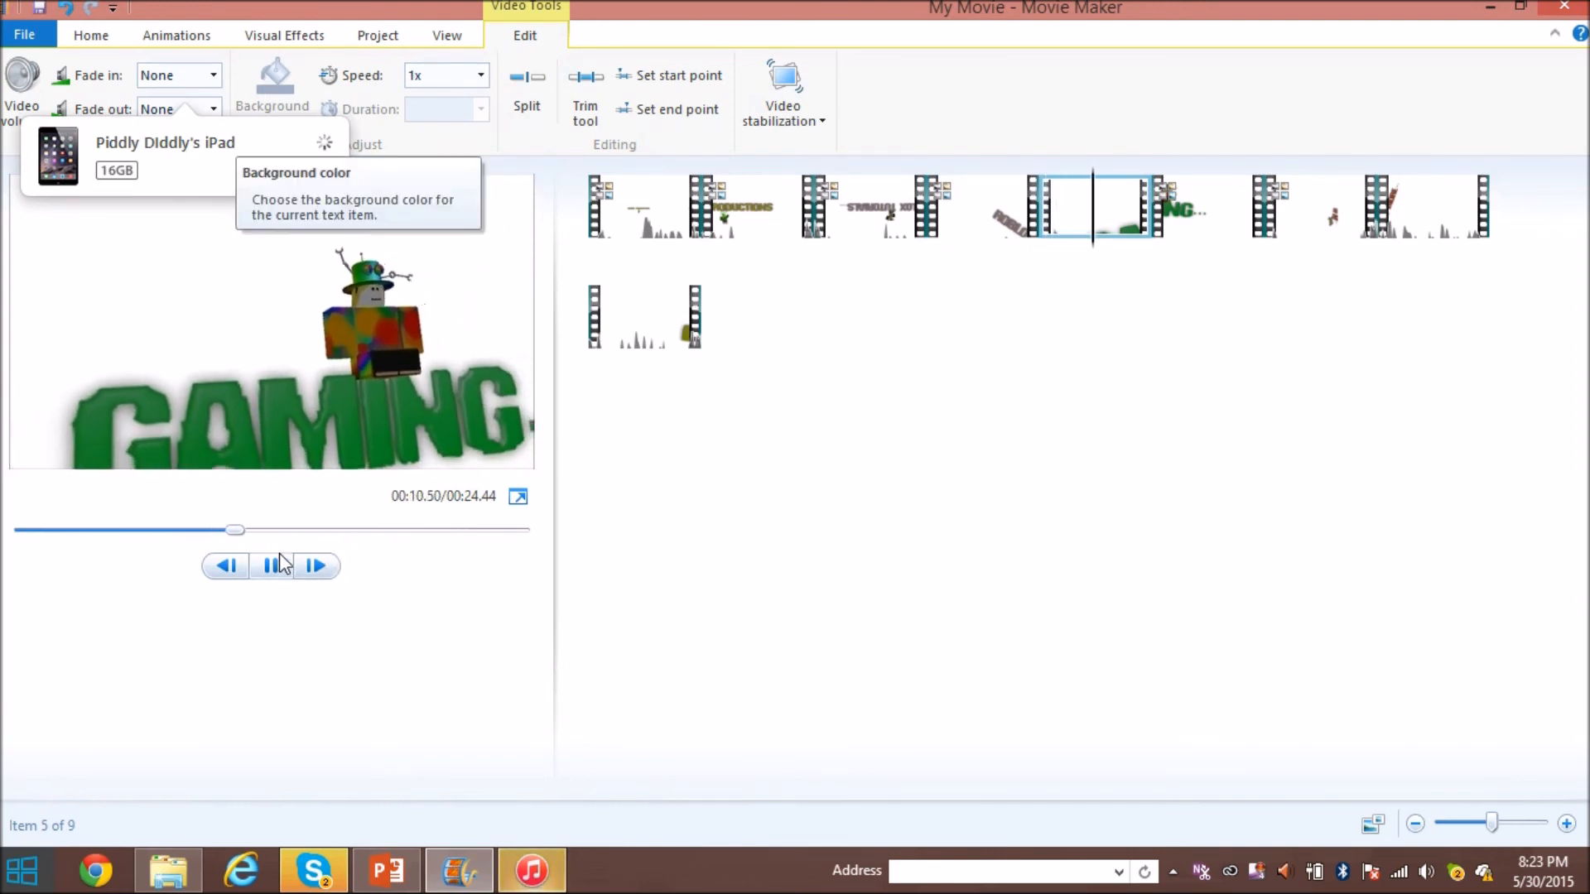
Set the speed of the fifth clip, the green GAMING shot, to 1.75x and preview from there onward.
left_click(271, 565)
left_click(1084, 203)
left_click(478, 82)
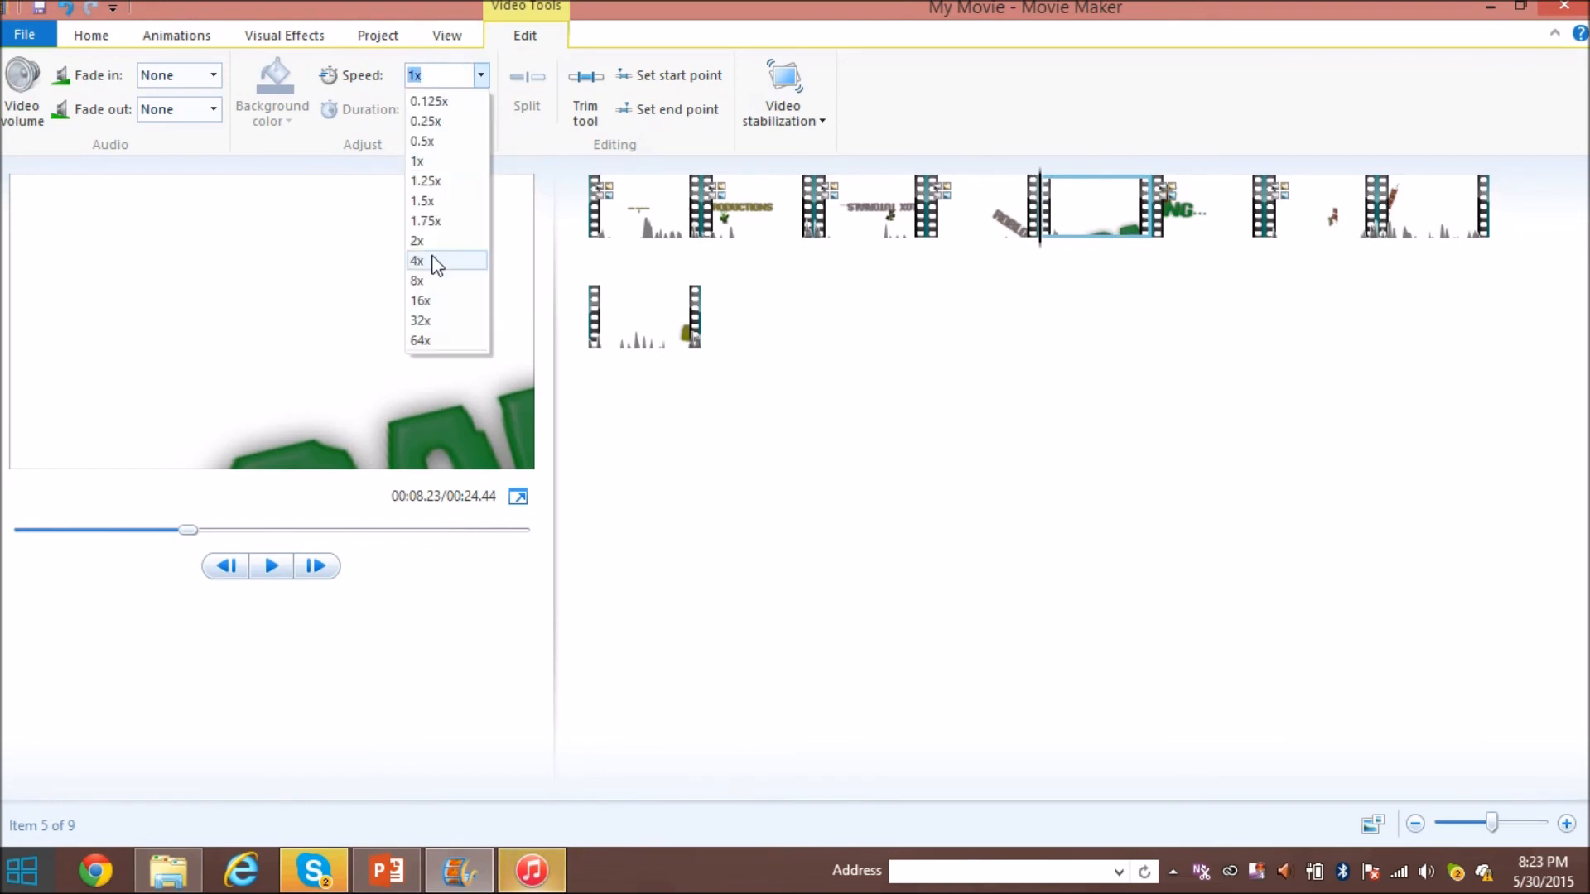
left_click(427, 220)
left_click(282, 566)
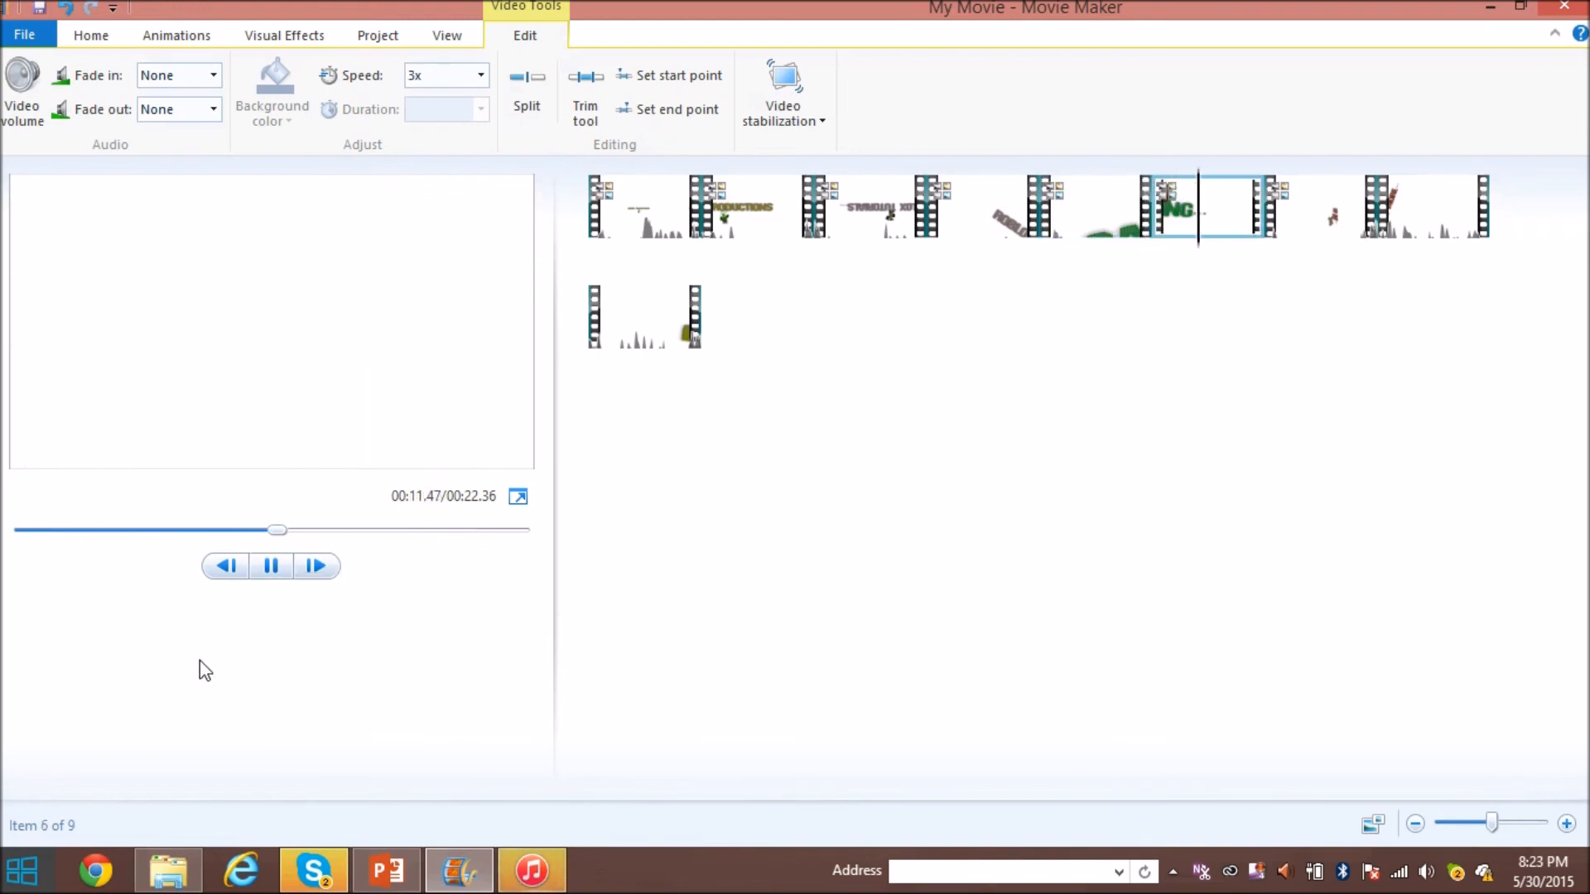
left_click(273, 569)
left_click(272, 570)
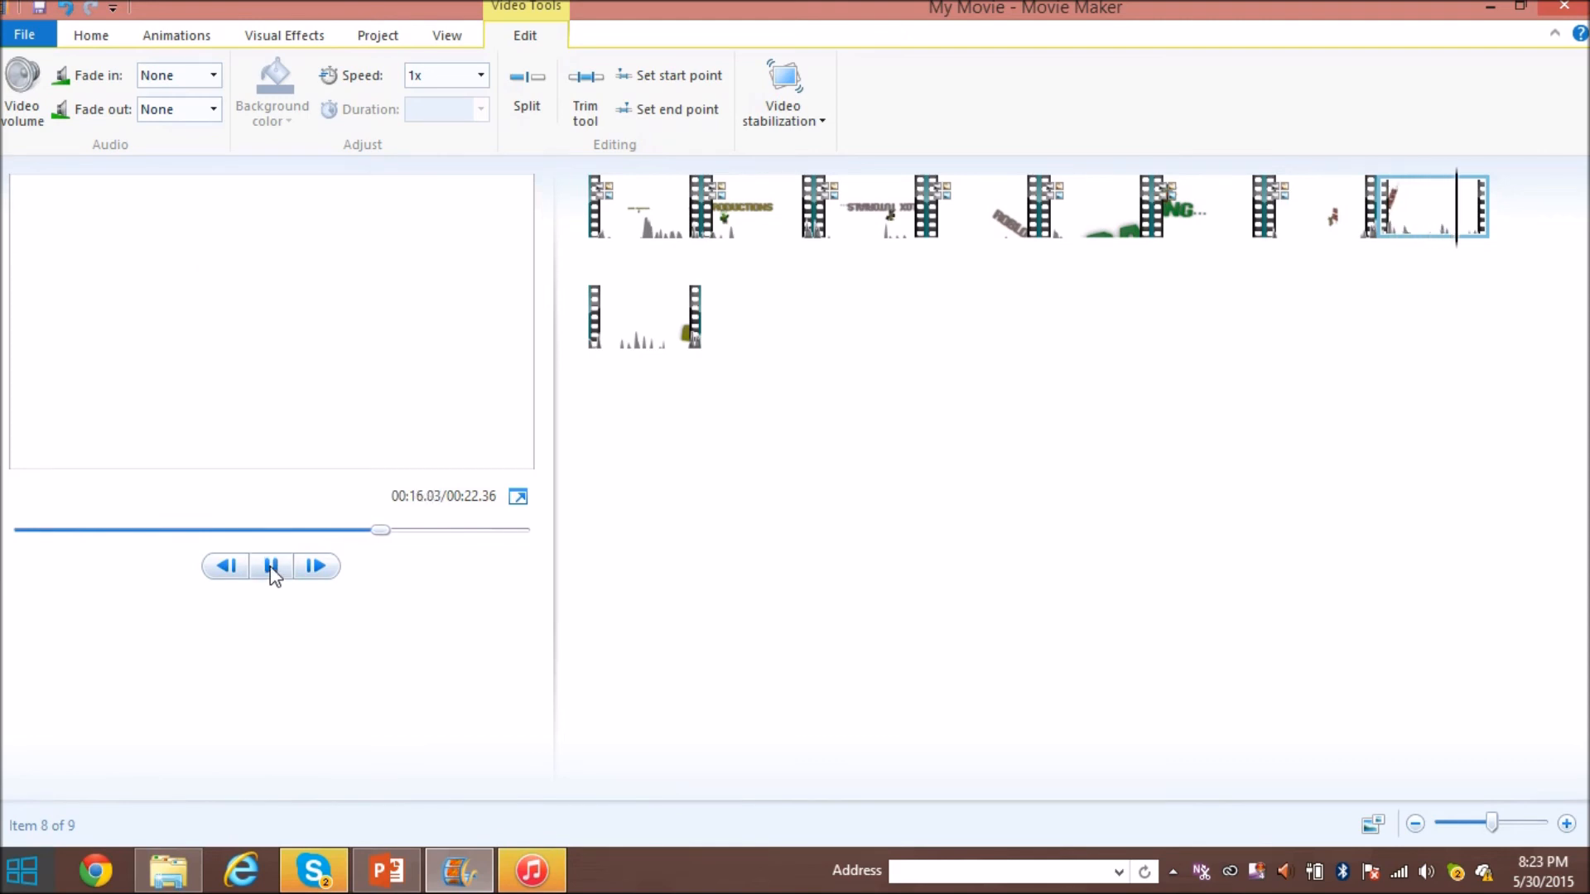
Try a 1.5x speed on the last clip, the ENJOY! shot, and play it from its start.
left_click(449, 75)
type("1.5")
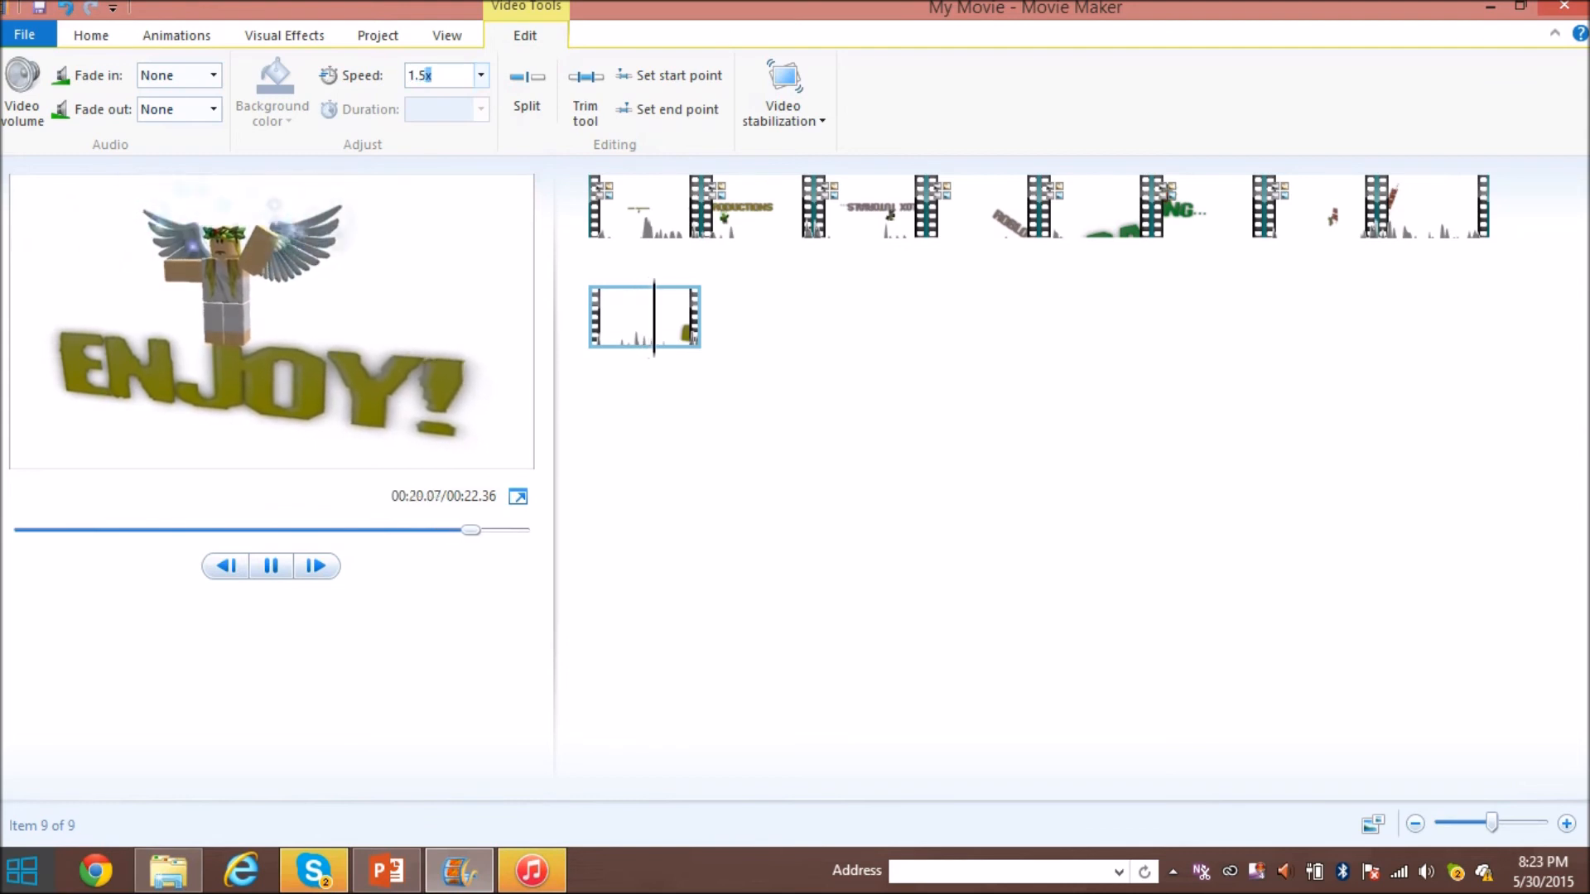
key("Return")
left_click(643, 327)
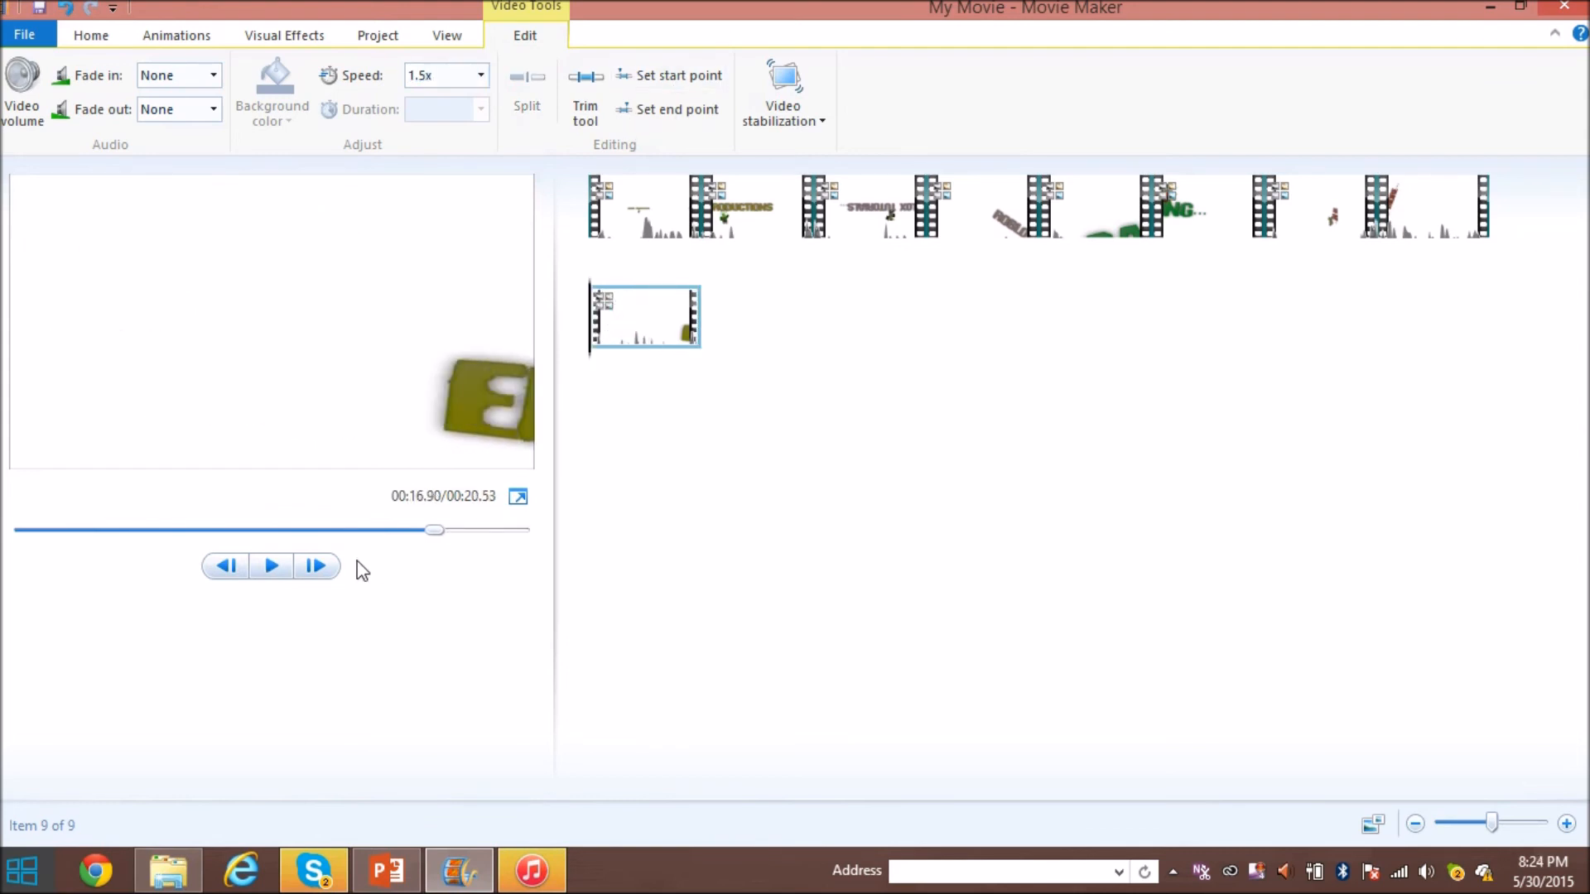
left_click(270, 578)
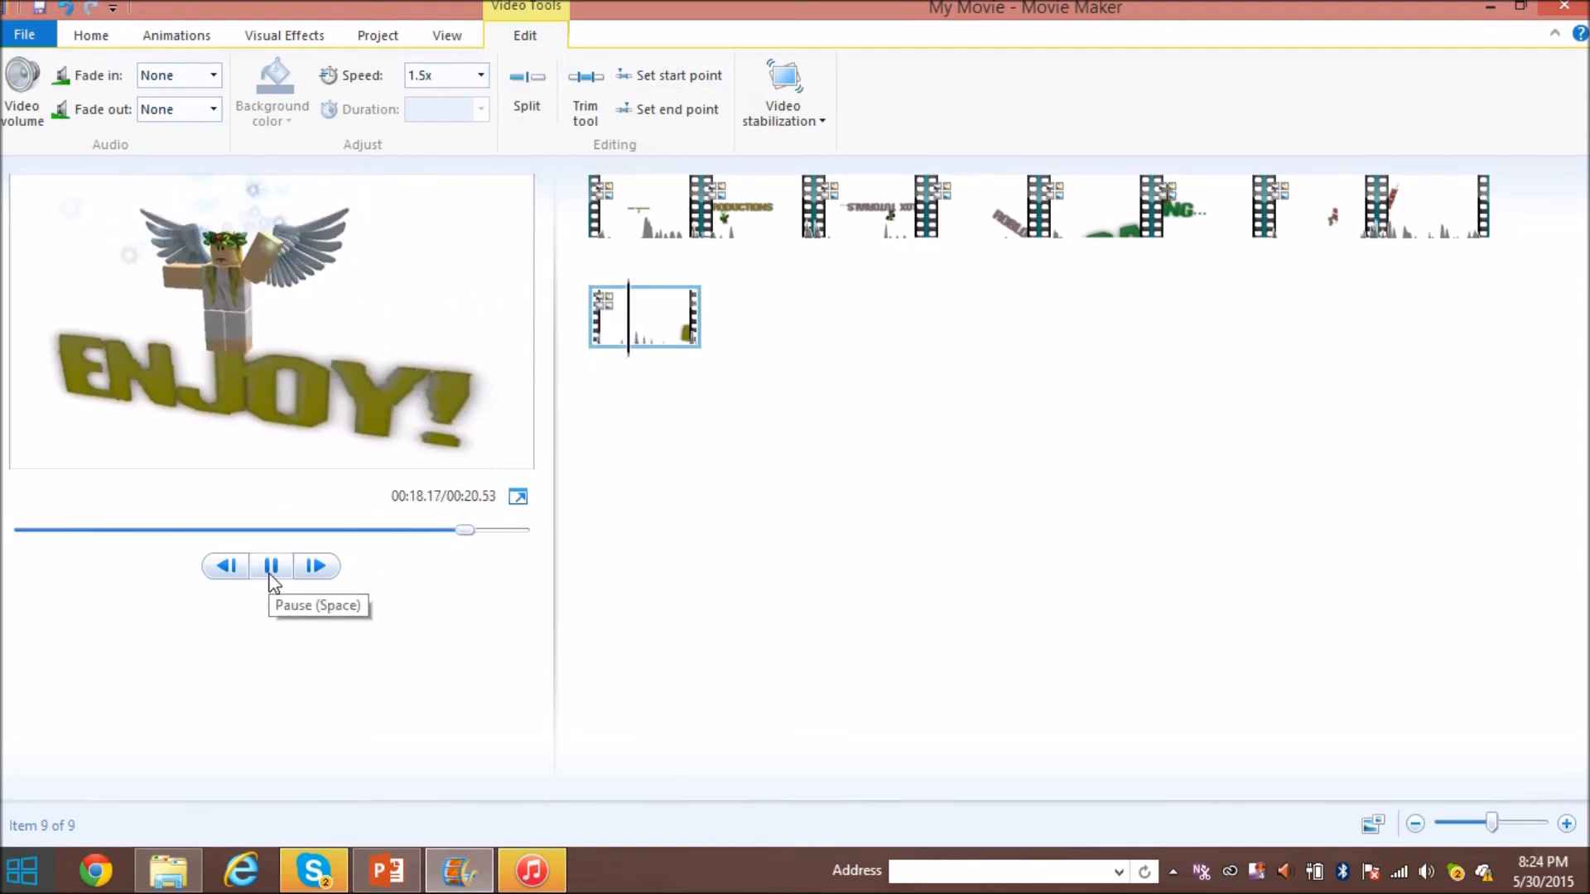
Try a 1.75x speed on the ENJOY! clip and play it from its start.
double_click(460, 76)
type("1.75")
key("Return")
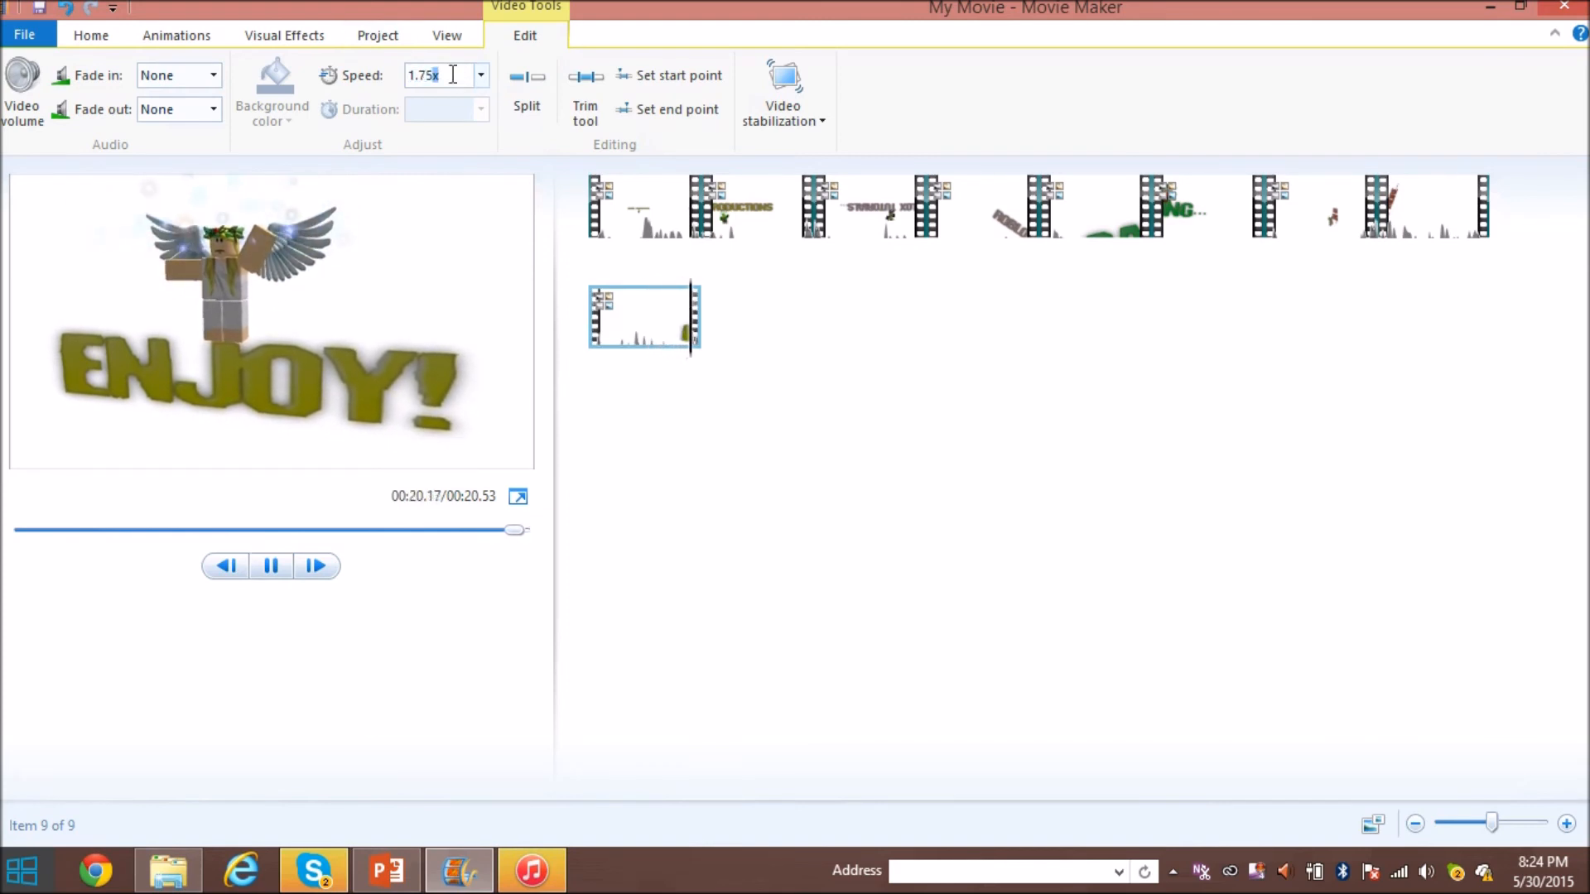
left_click(633, 311)
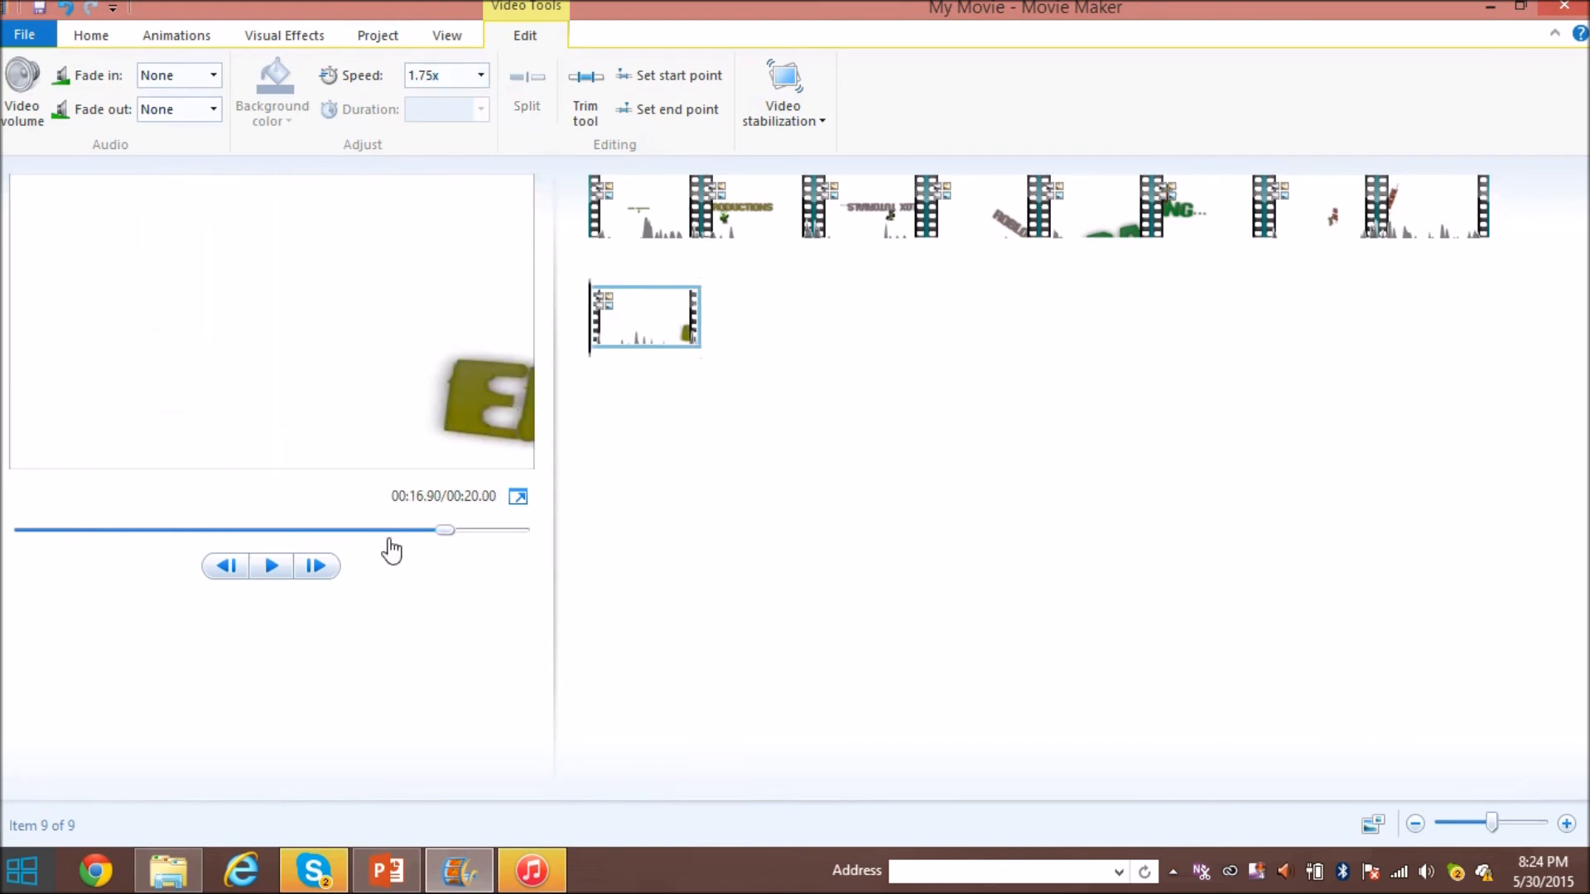
left_click(270, 573)
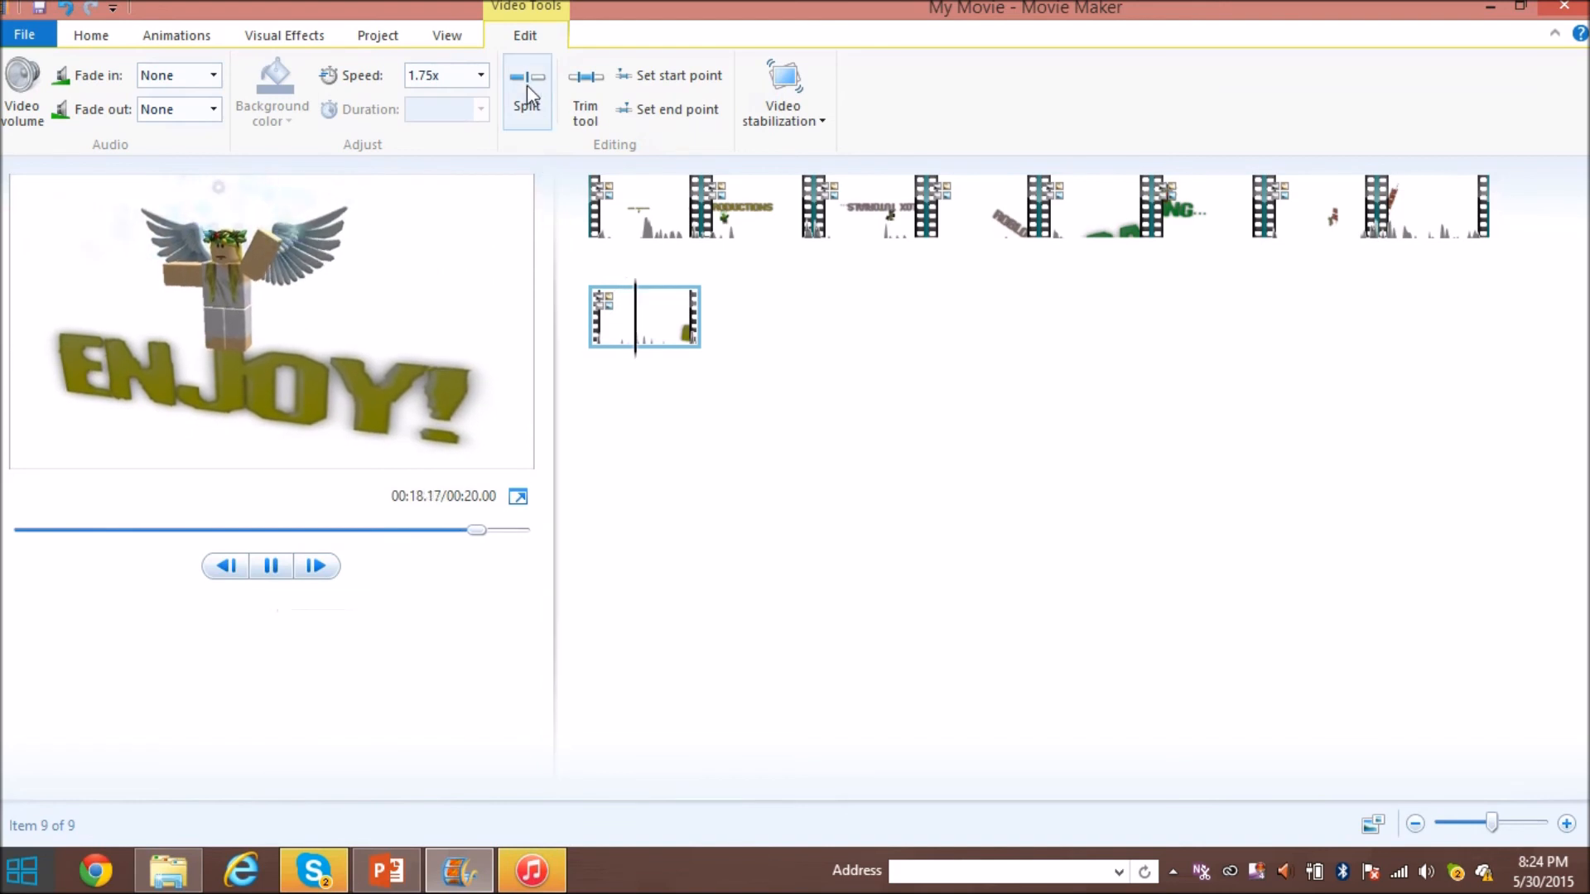
Set the speed of the ENJOY! clip to 2x and enlarge the preview area.
left_click(480, 75)
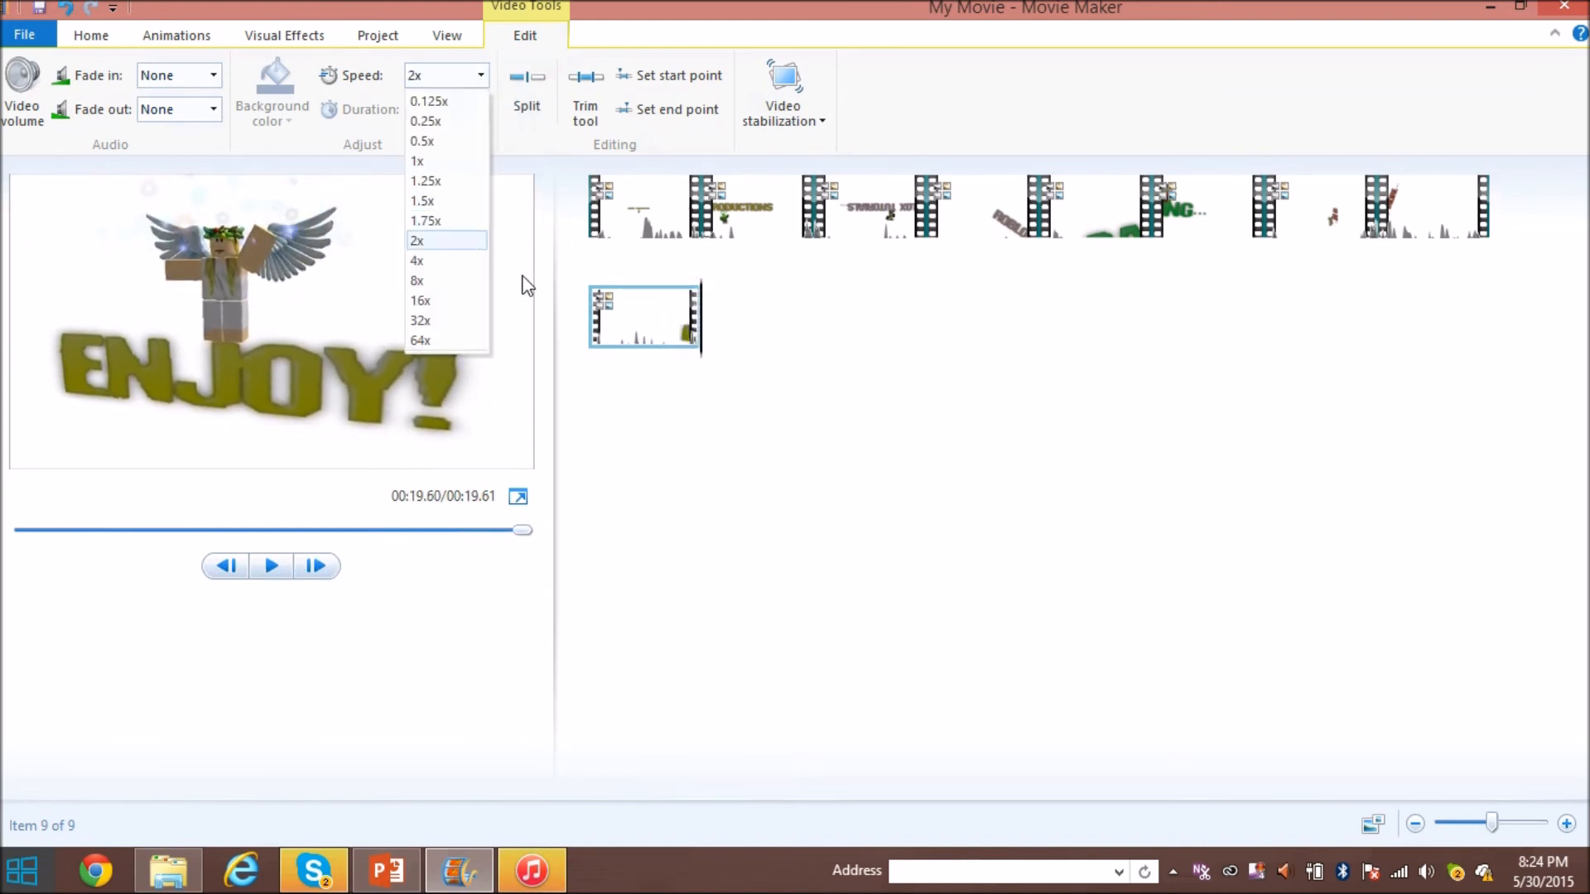
left_click(427, 255)
left_click(269, 568)
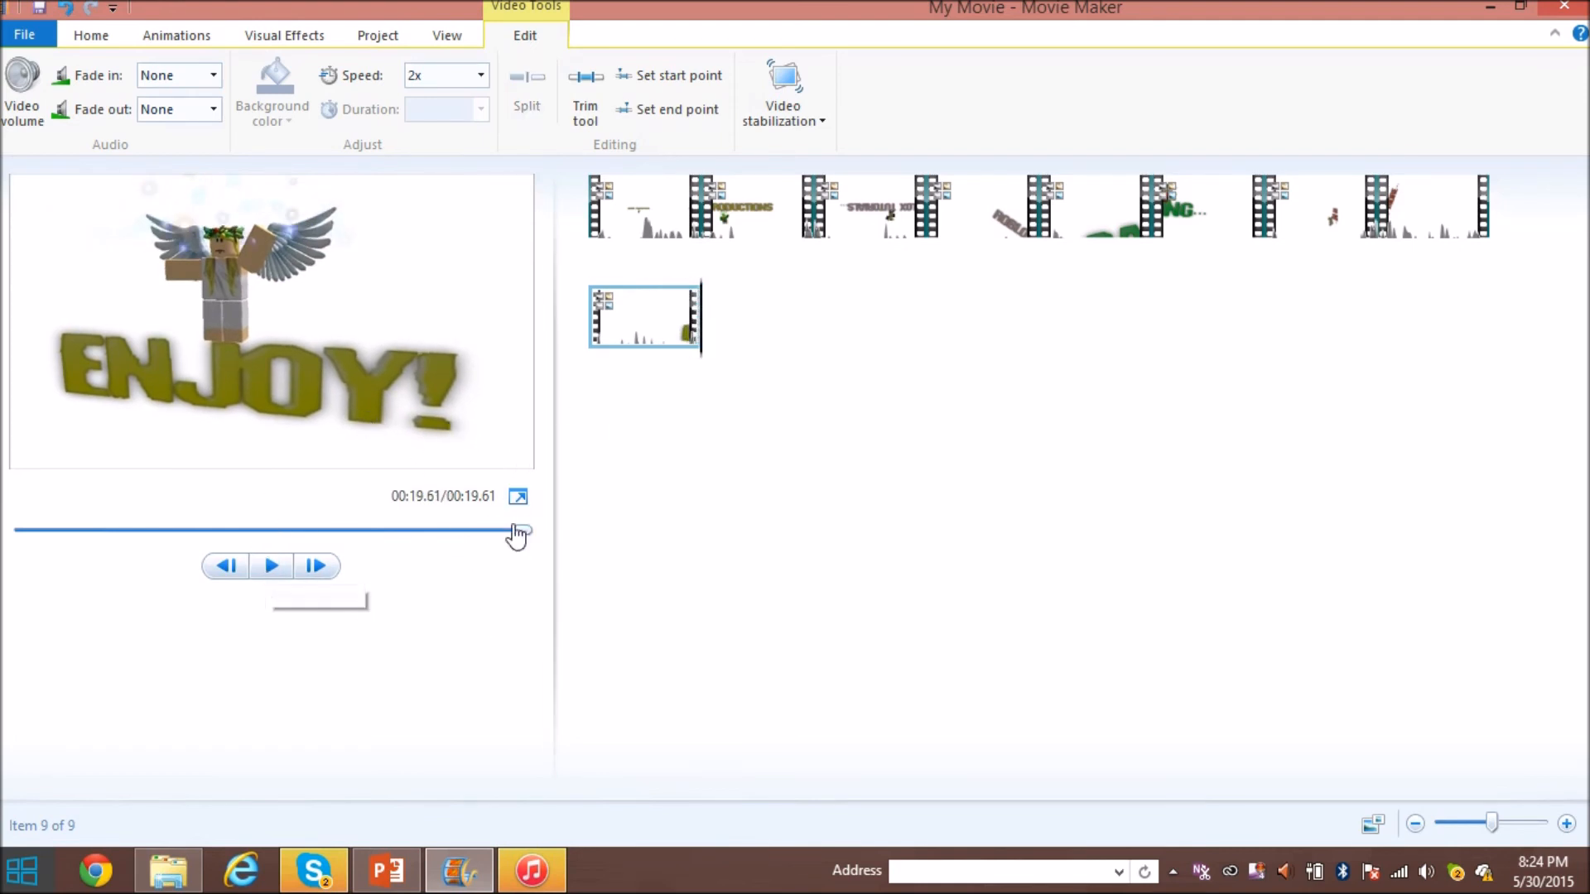
left_click_drag(551, 540, 1242, 515)
left_click_drag(1177, 658, 734, 651)
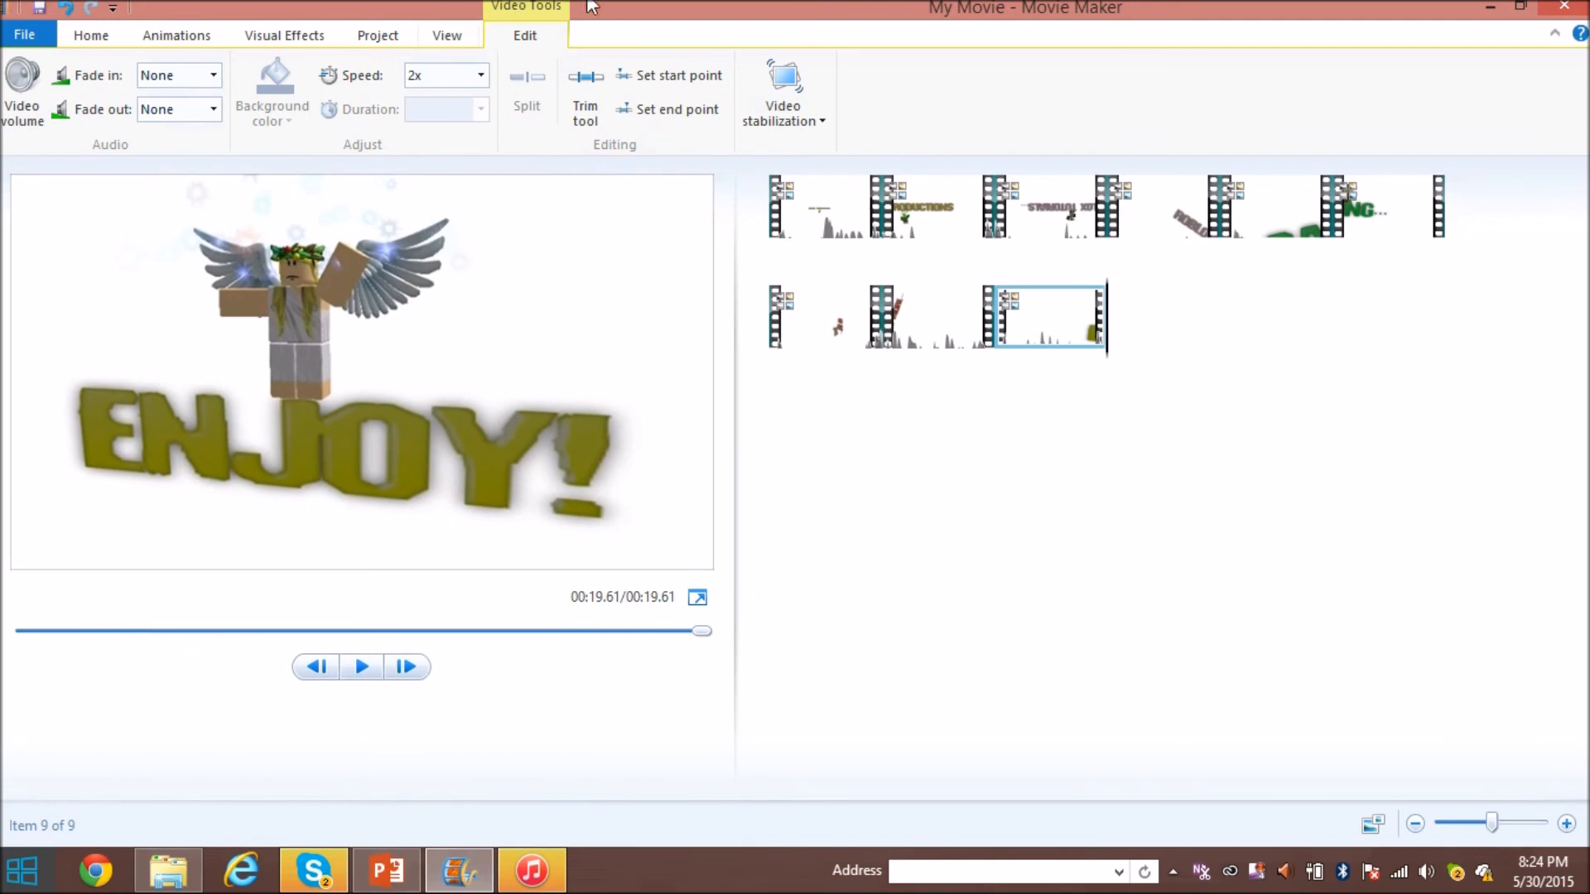
Apply the colour-cycling hue effect from Motions and Fades to all nine clips and play the movie from the start.
left_click(853, 290)
left_click(784, 228)
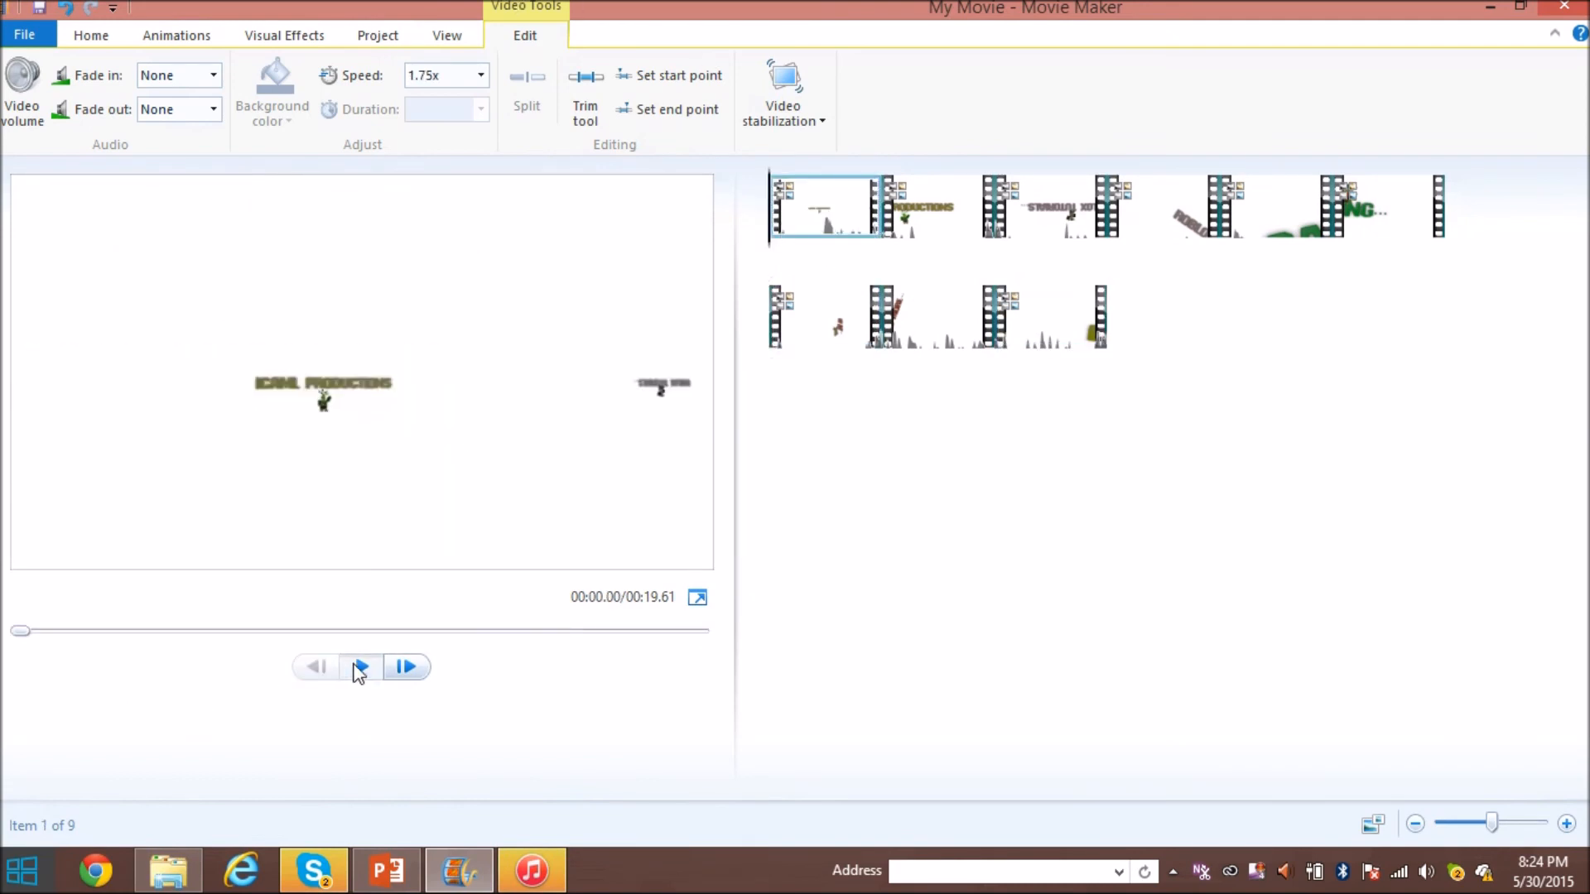
left_click(321, 33)
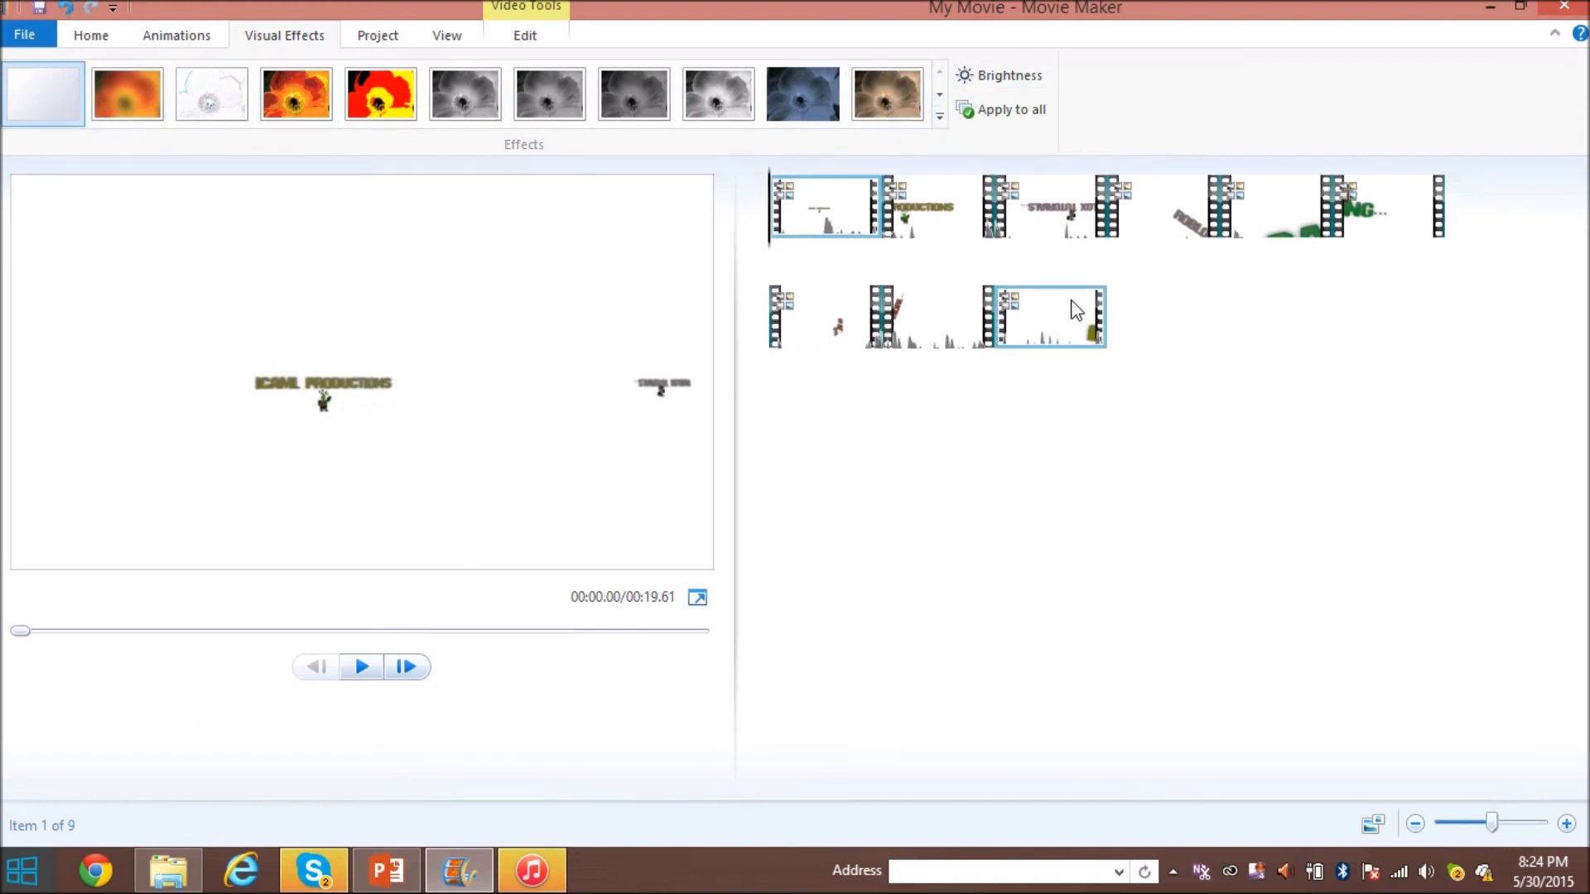
left_click(1060, 324)
key("ctrl+a")
left_click(940, 121)
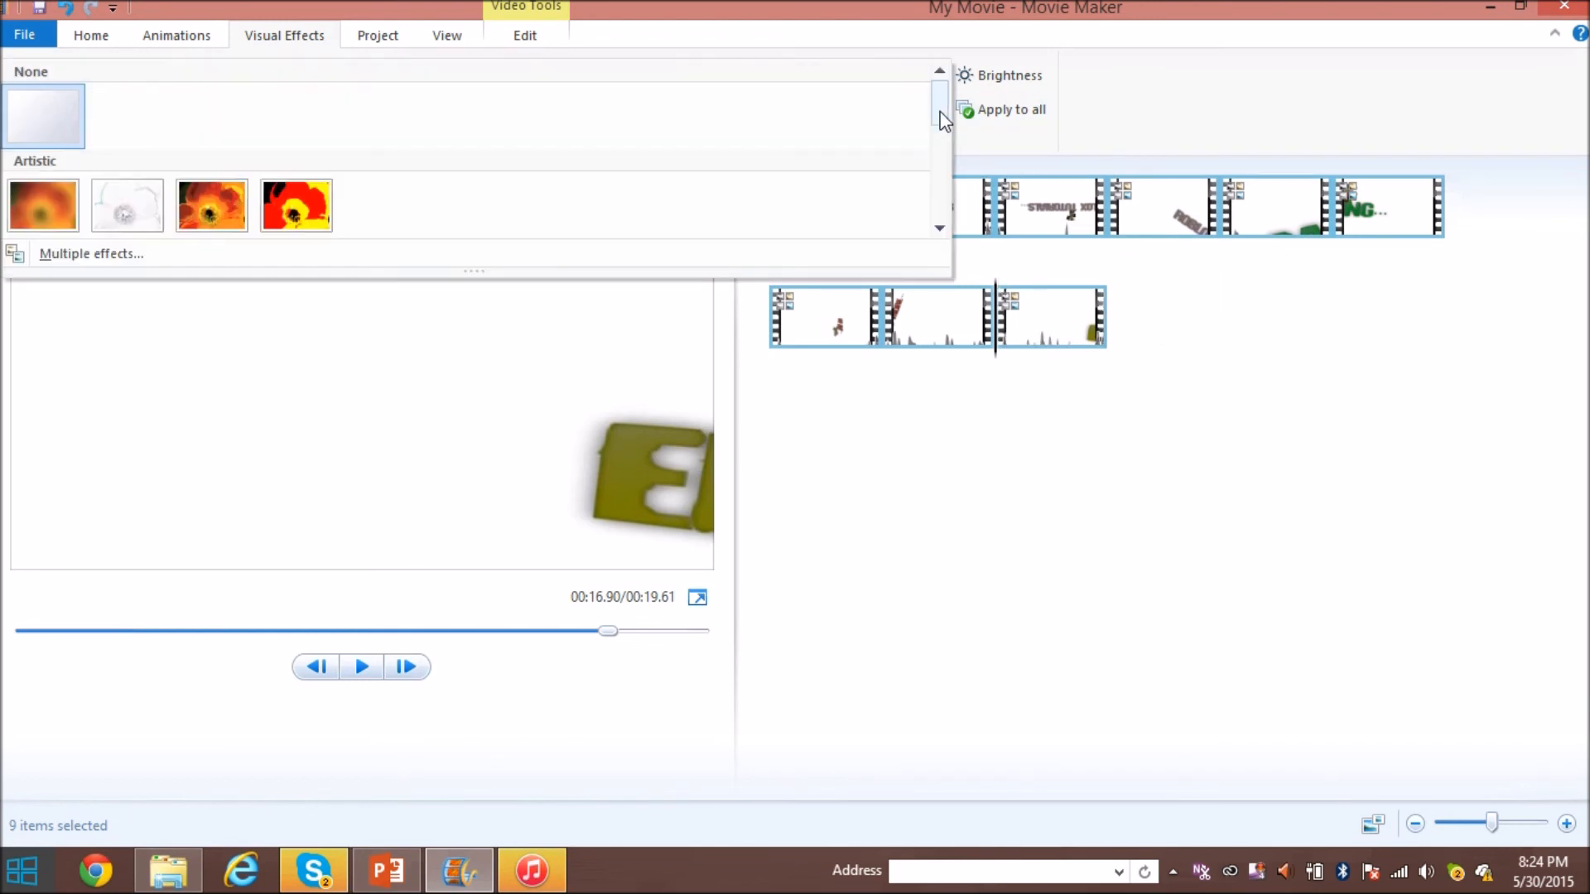
scroll(505, 166, "down", 4)
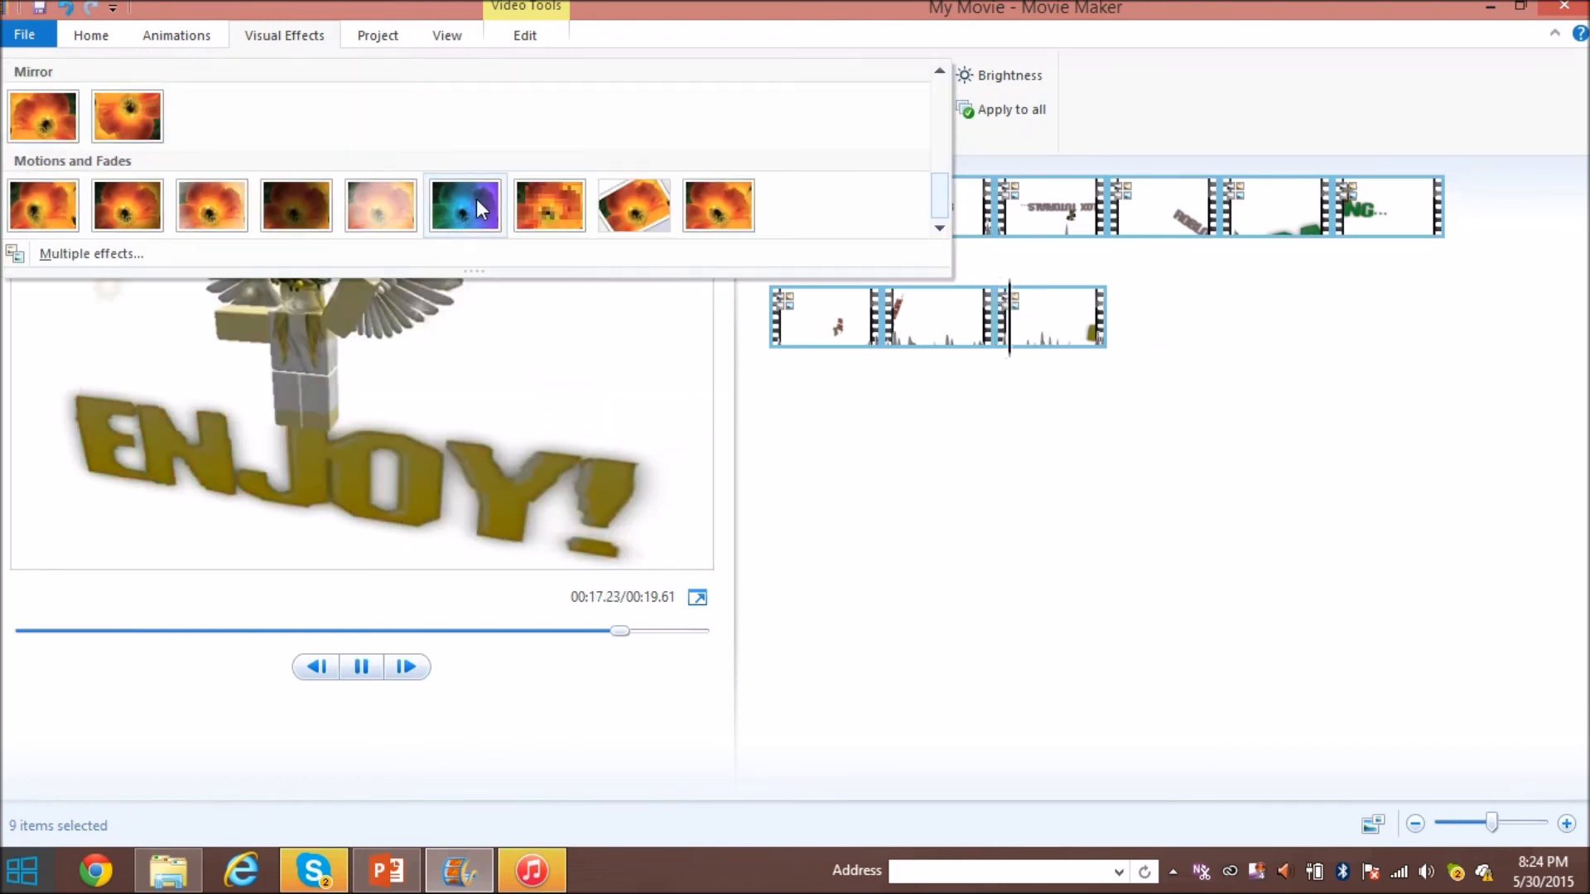
left_click(477, 208)
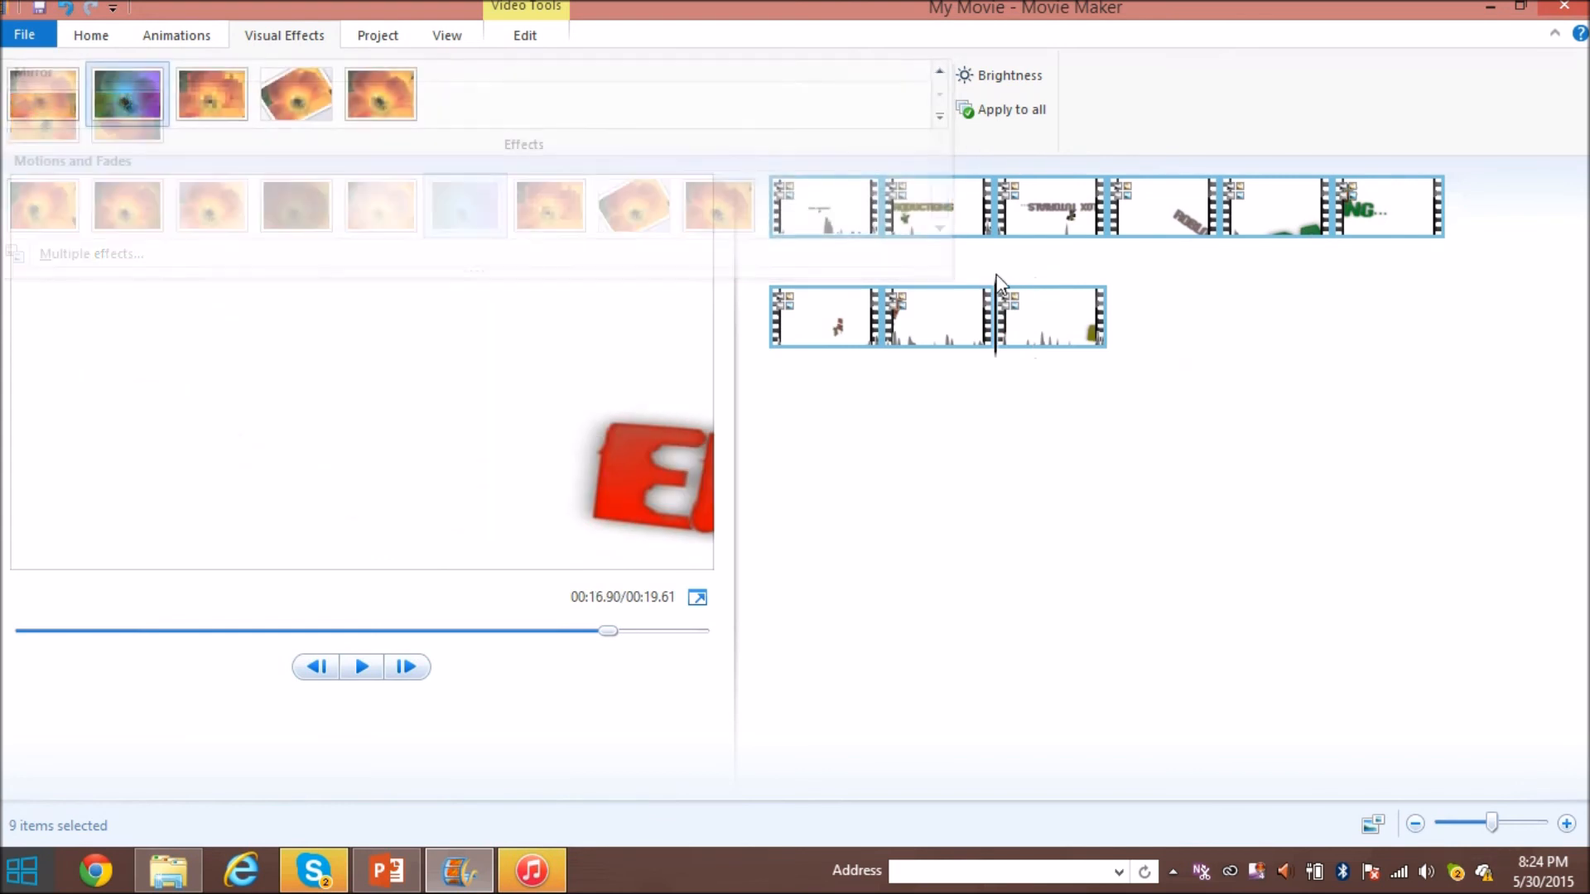
key("Home")
left_click(380, 670)
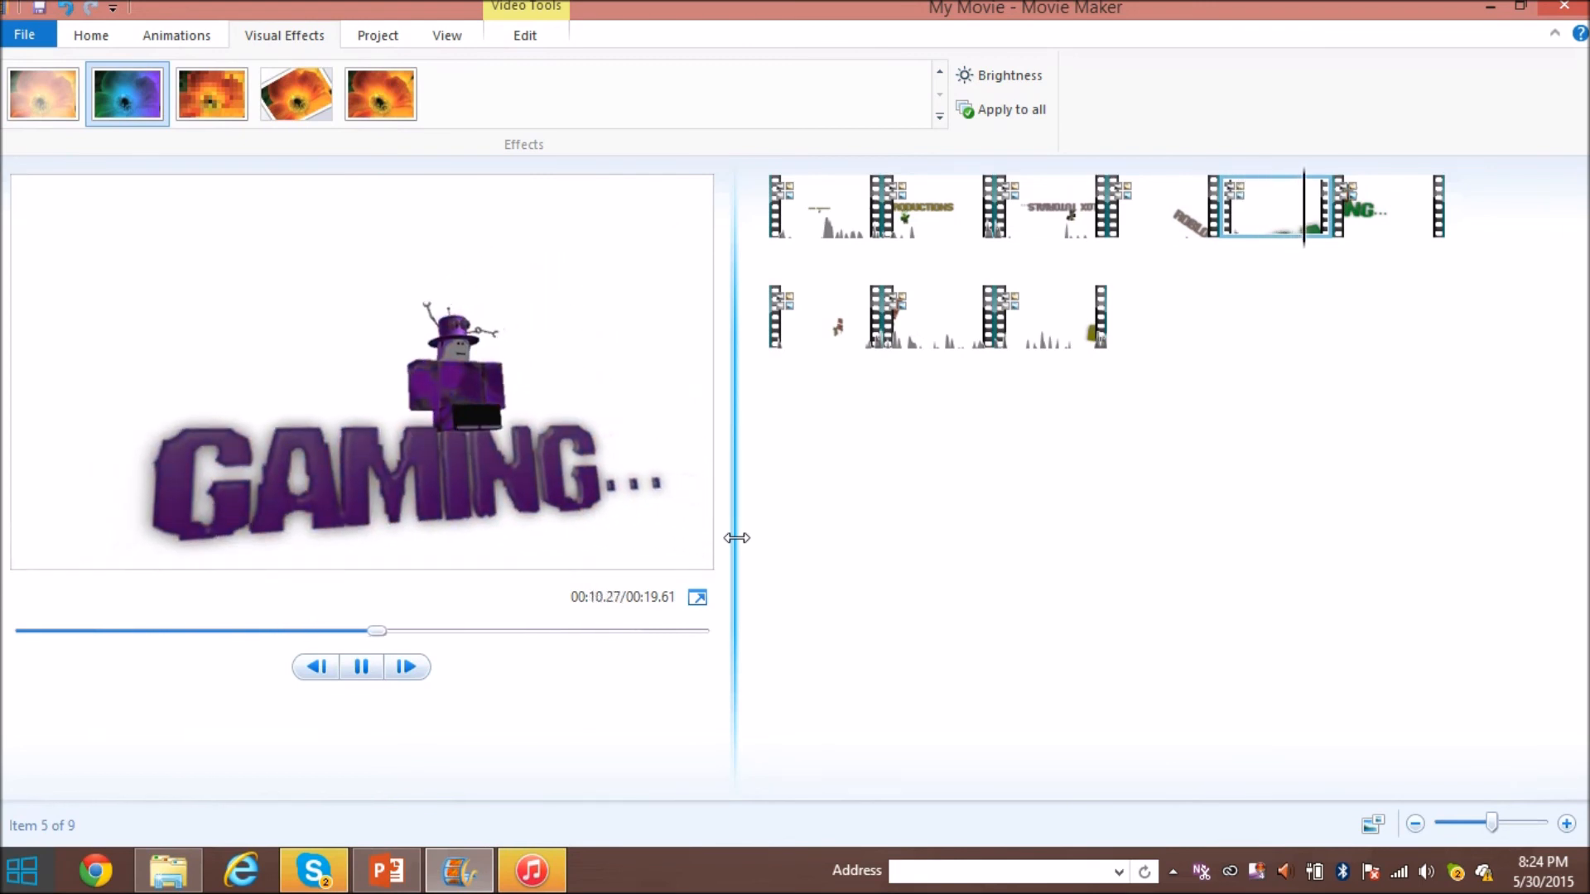
Add 27.m4a from the Videos folder as the movie's music and briefly play the opening.
left_click(91, 36)
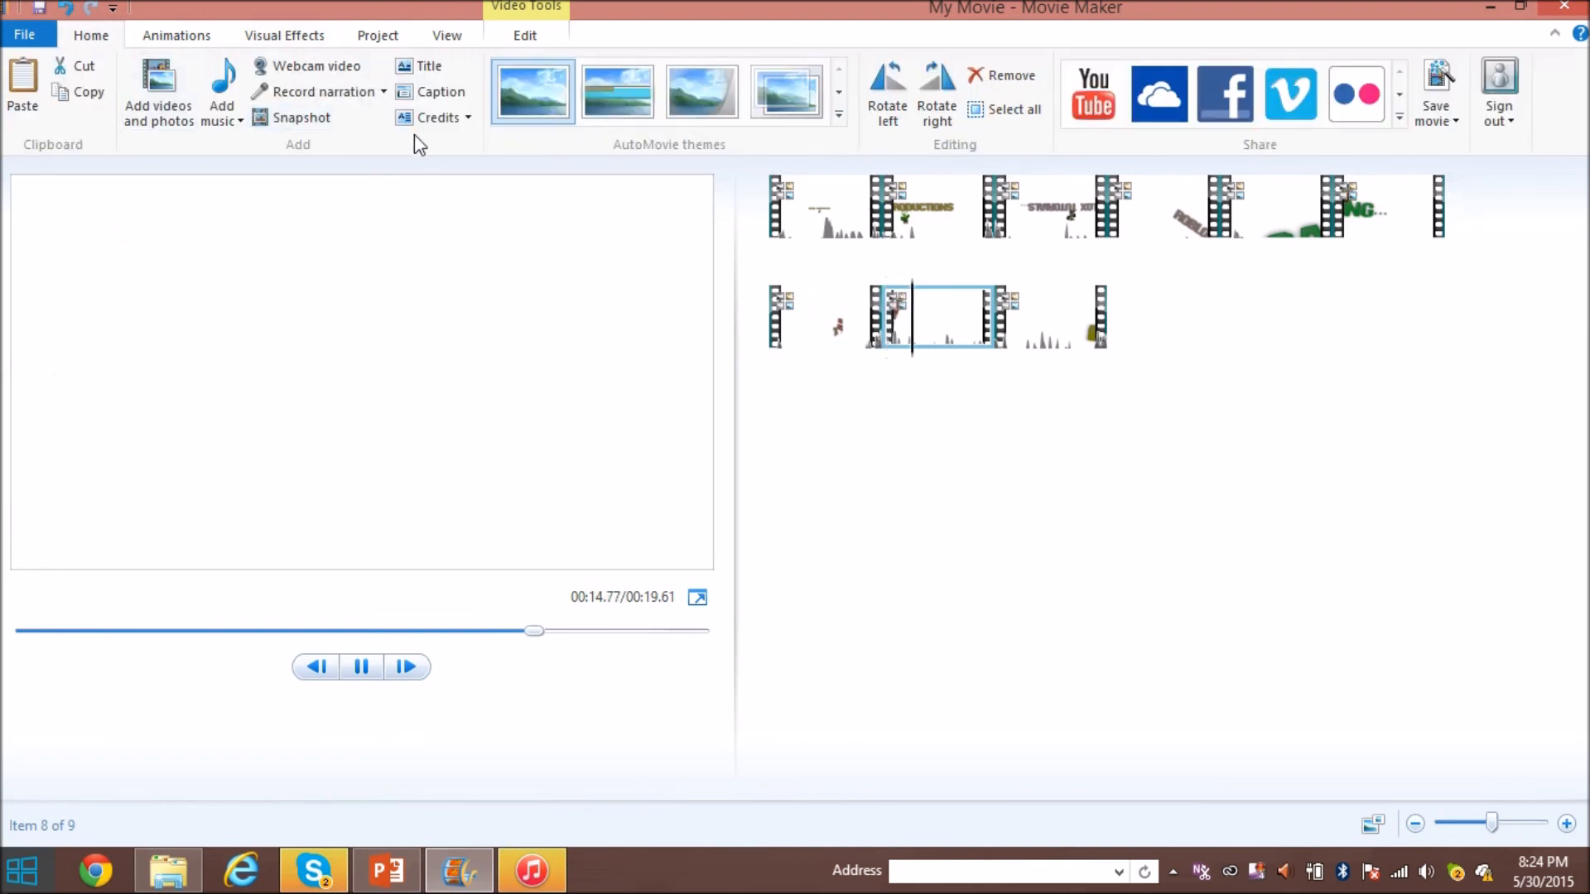
left_click(225, 83)
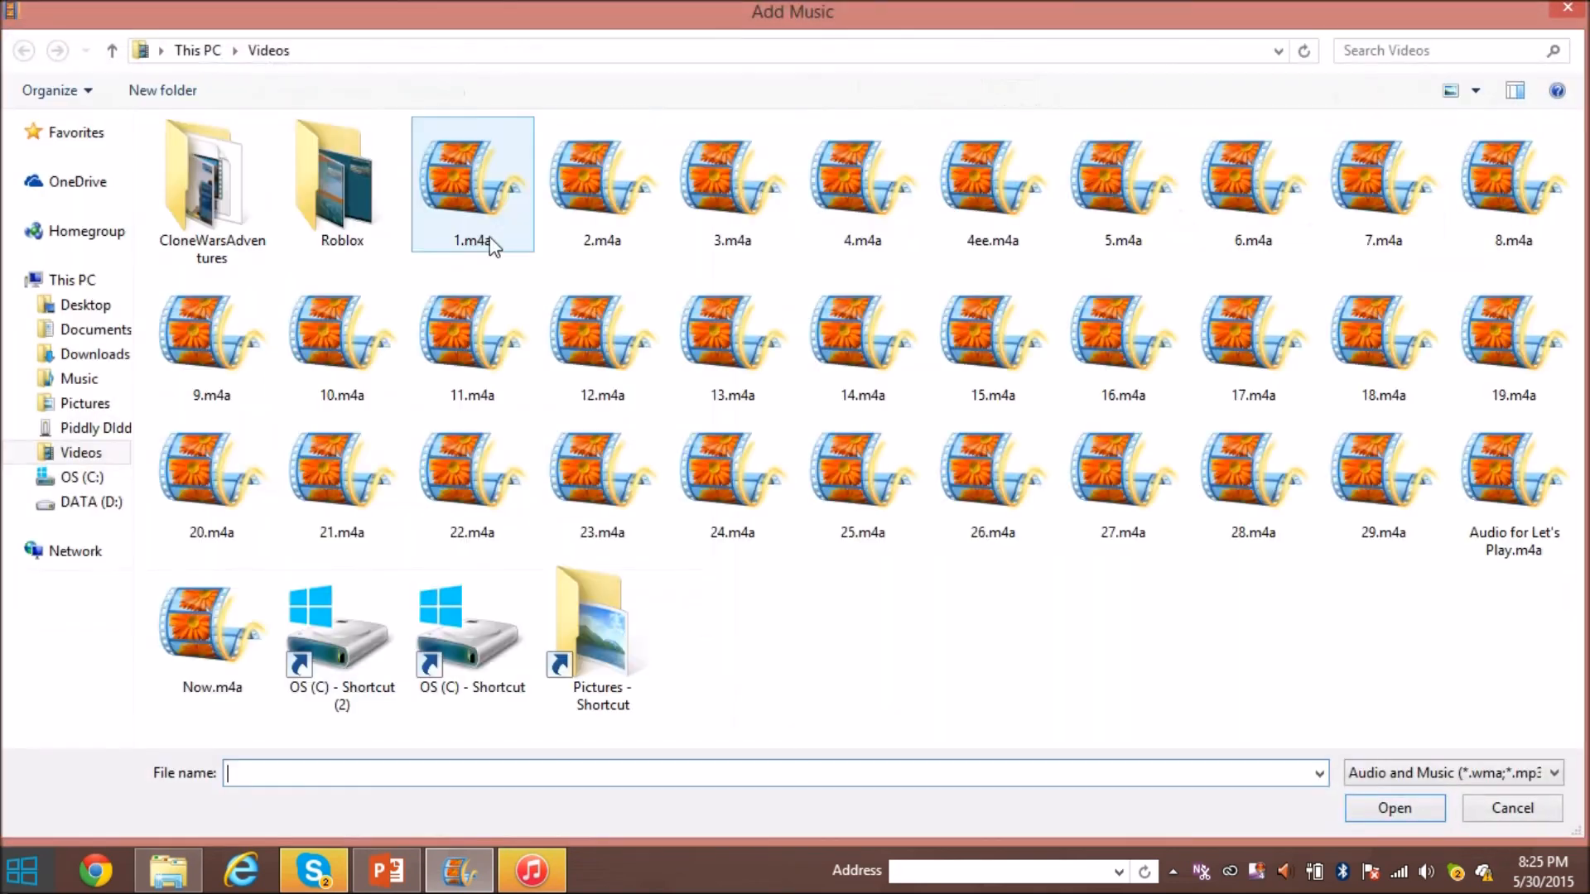
left_click_drag(1331, 604, 1192, 612)
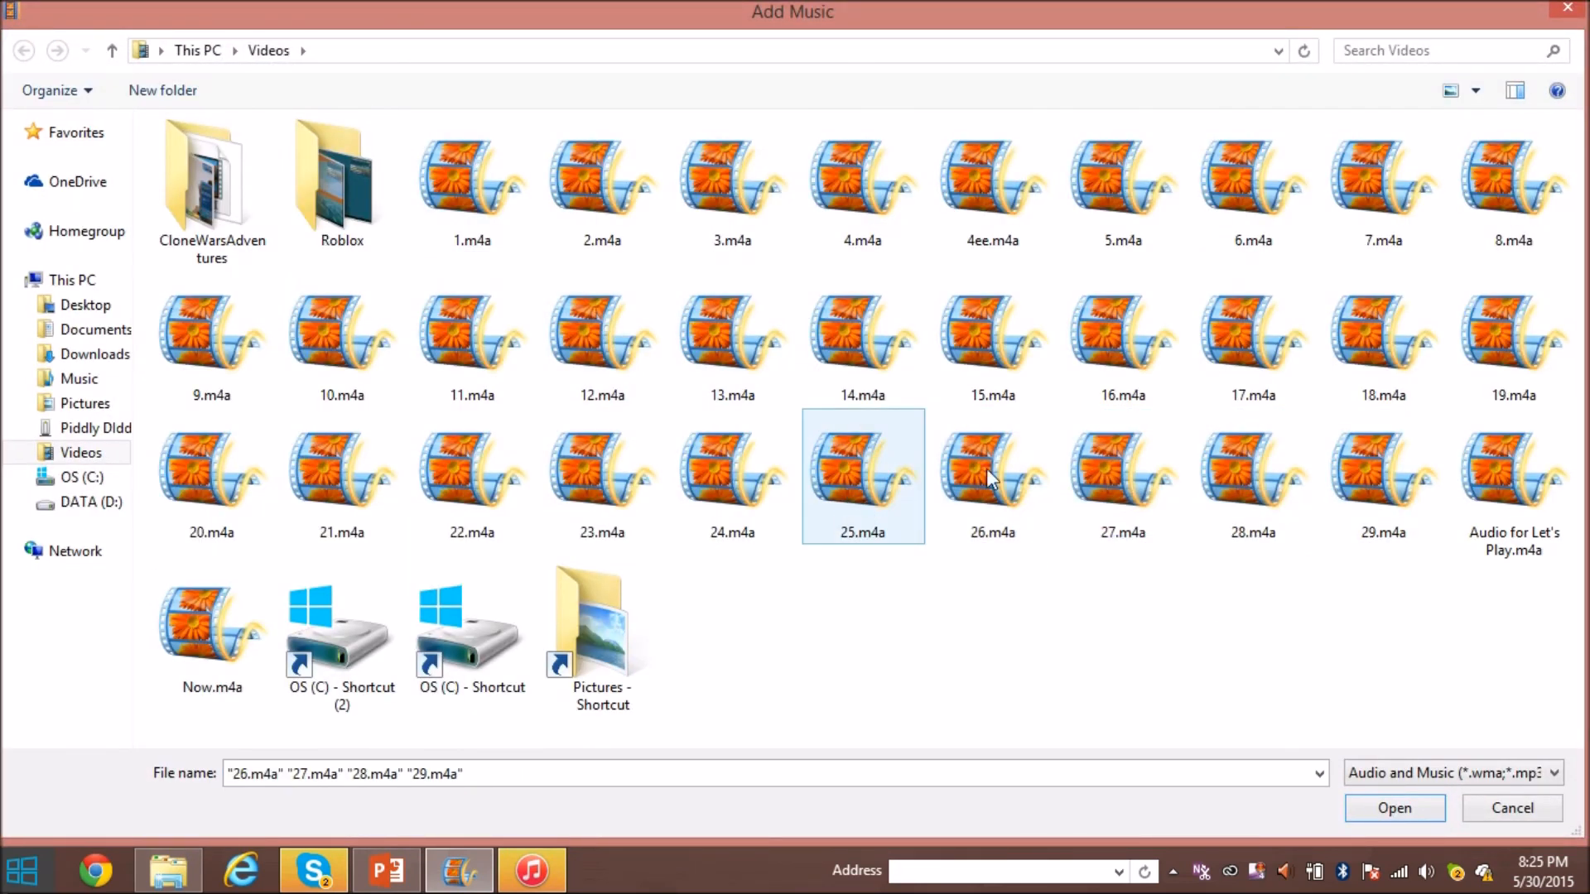
left_click(1109, 486)
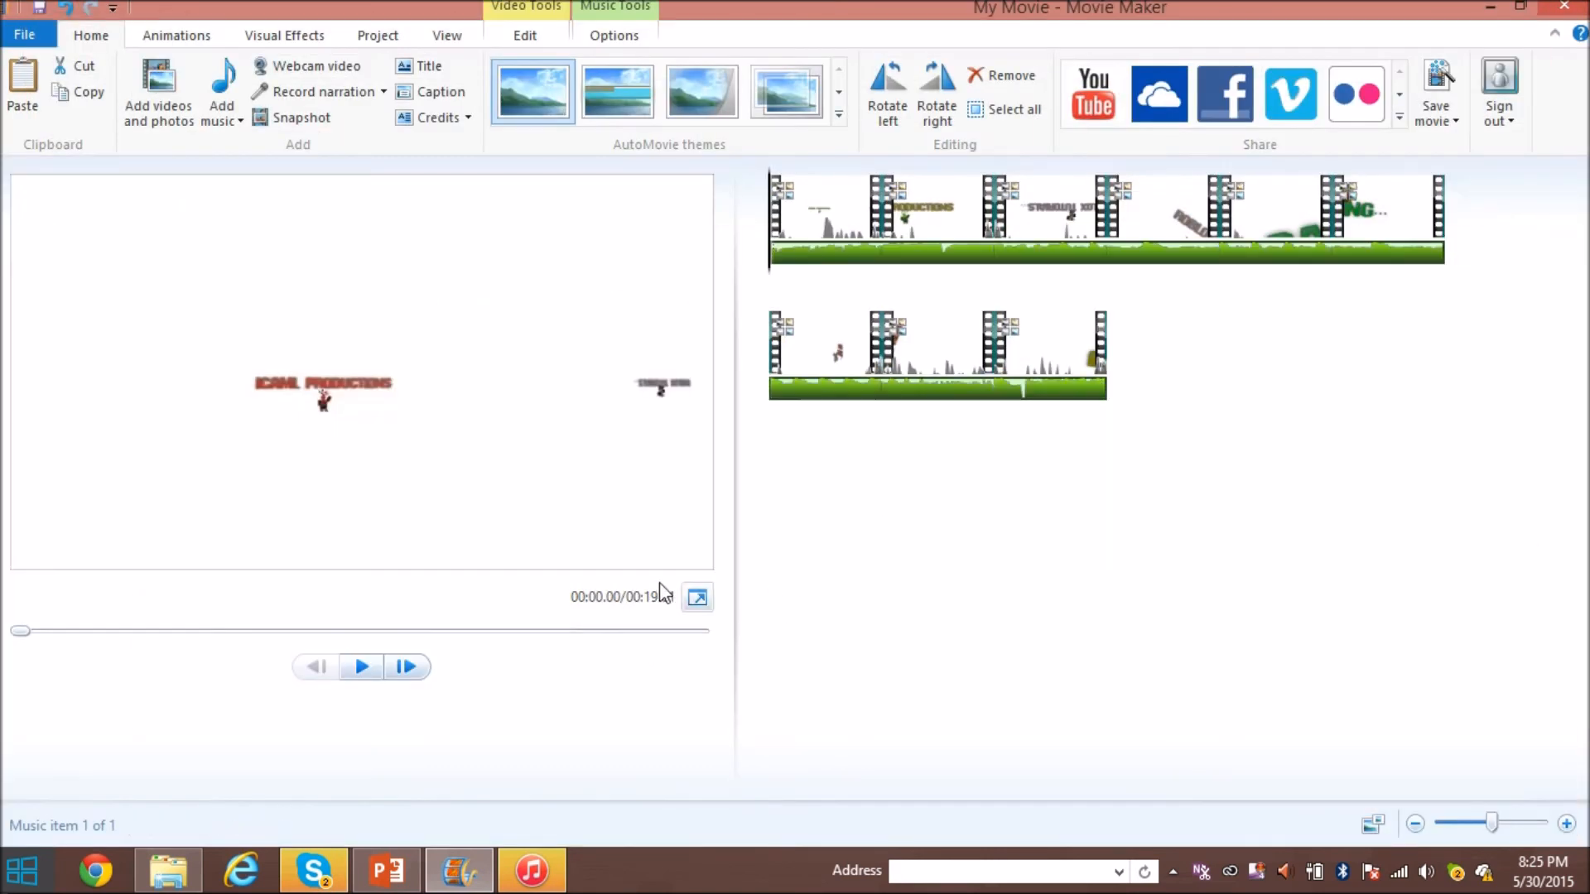
left_click(362, 667)
left_click(364, 667)
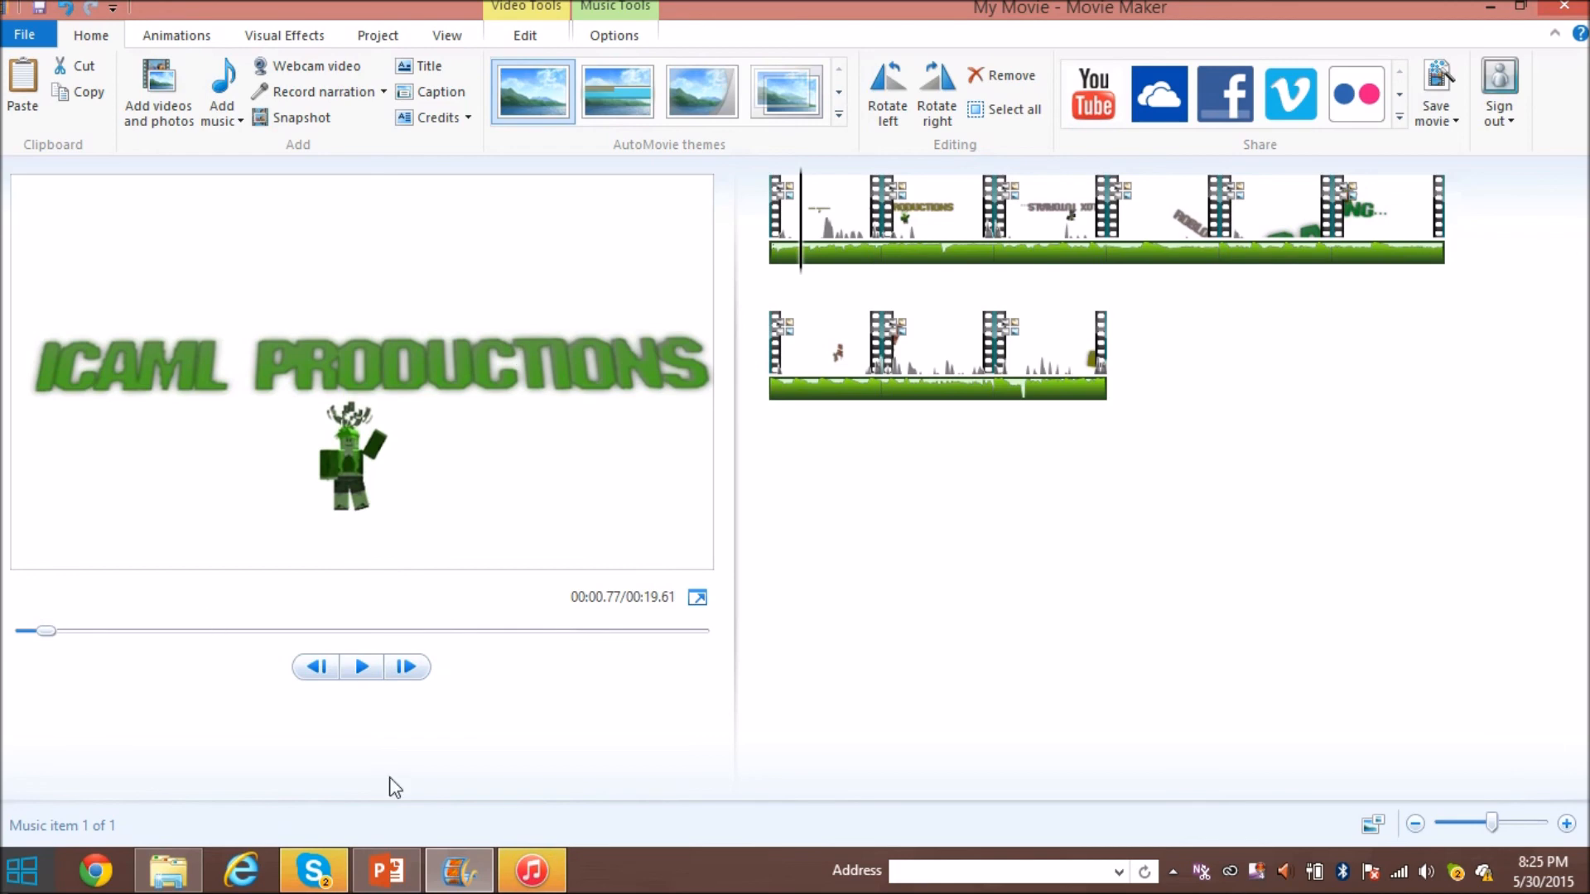
left_click(20, 37)
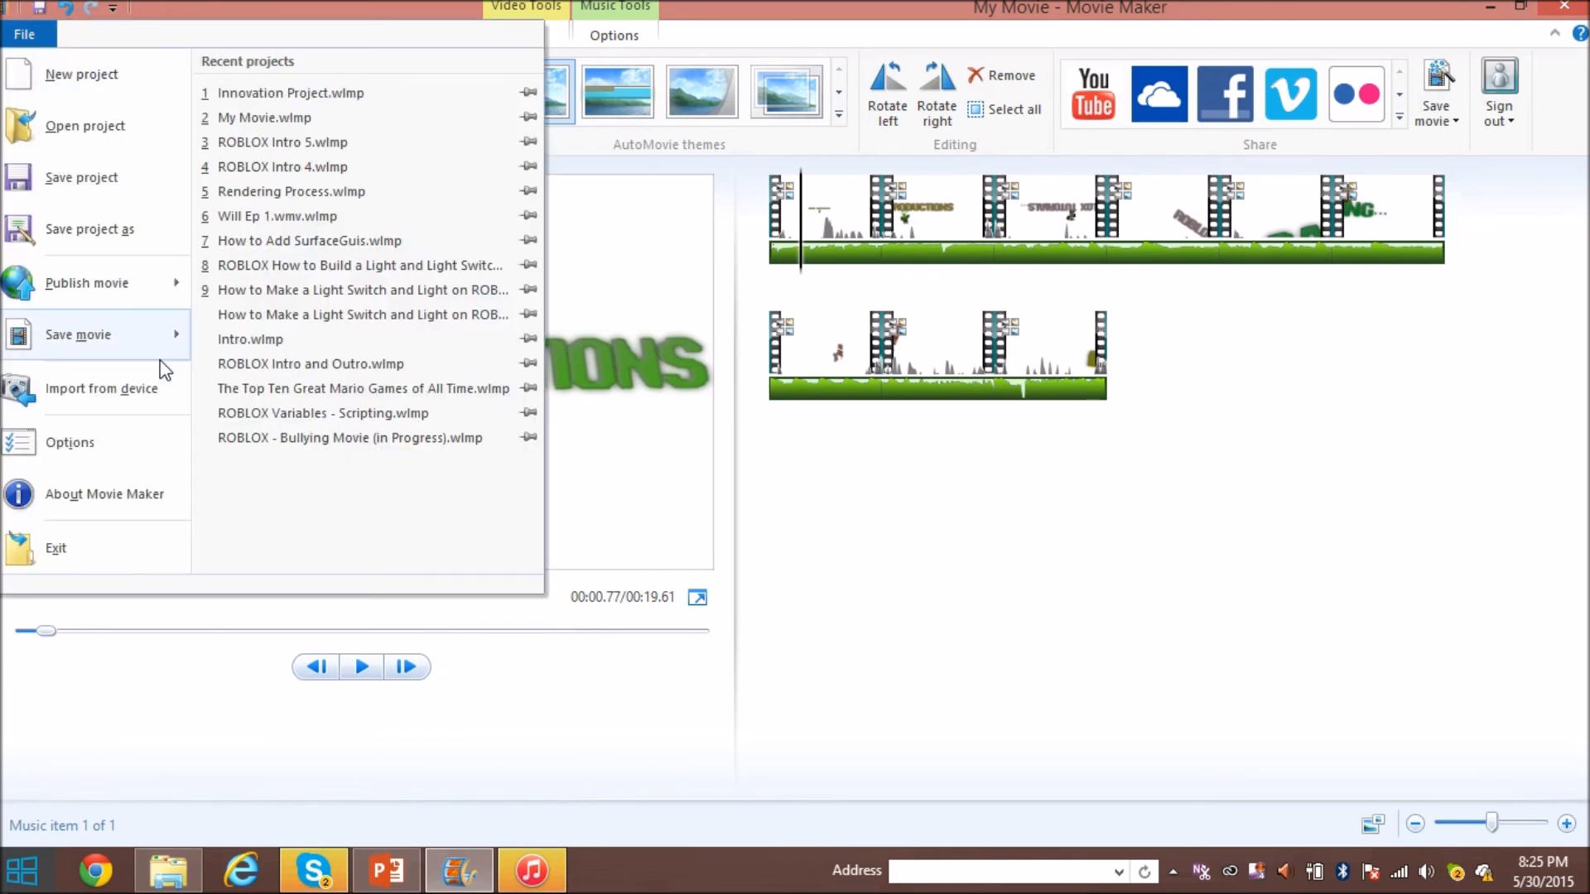
mouse_move(135, 344)
left_click(778, 594)
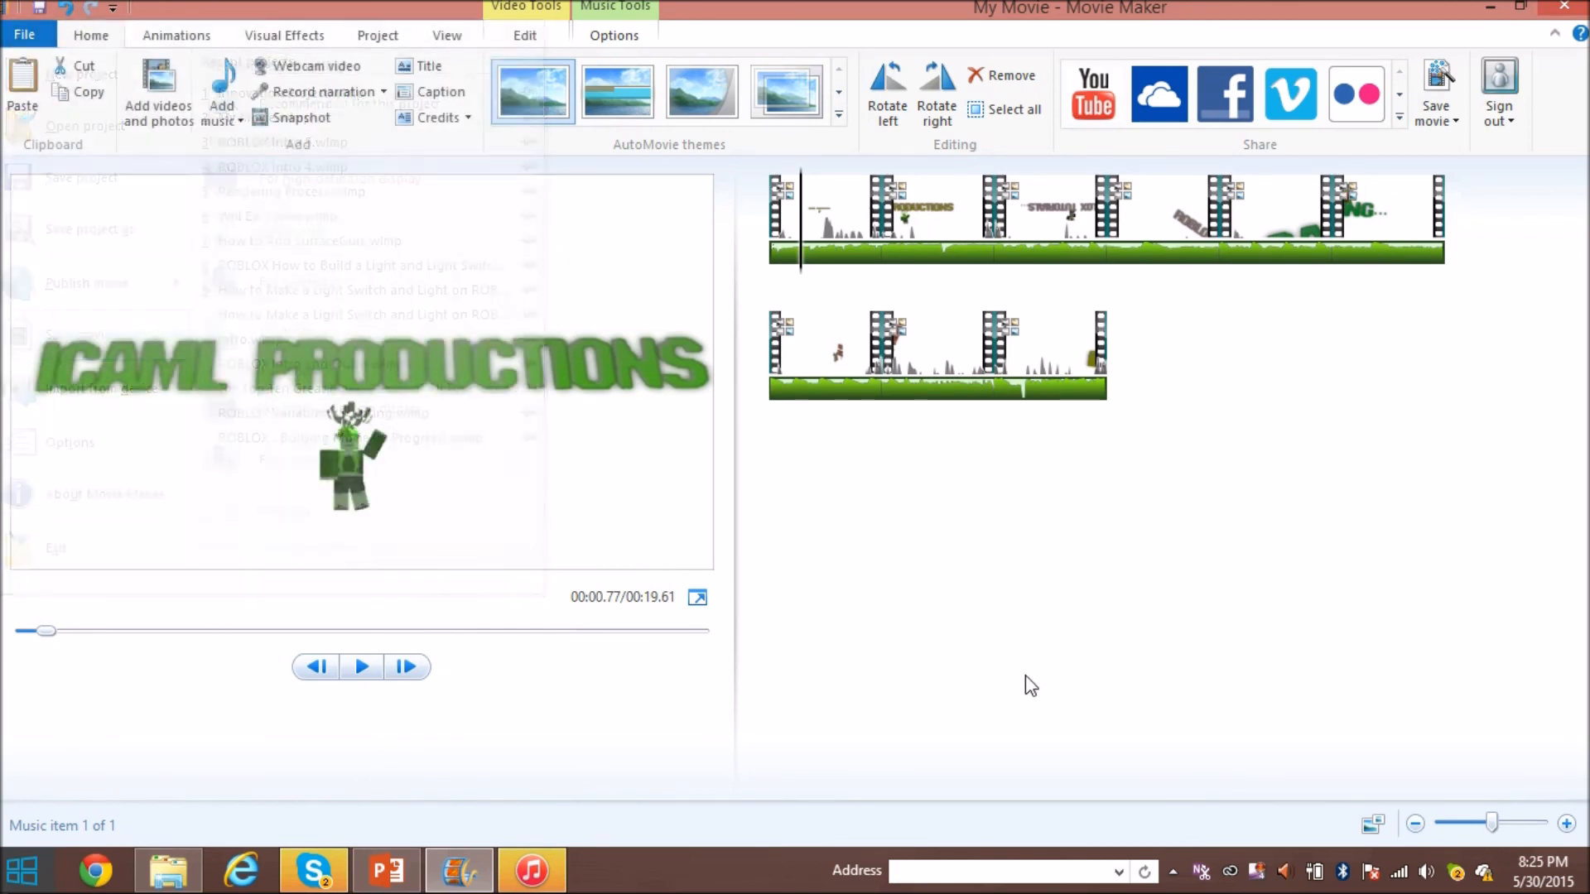